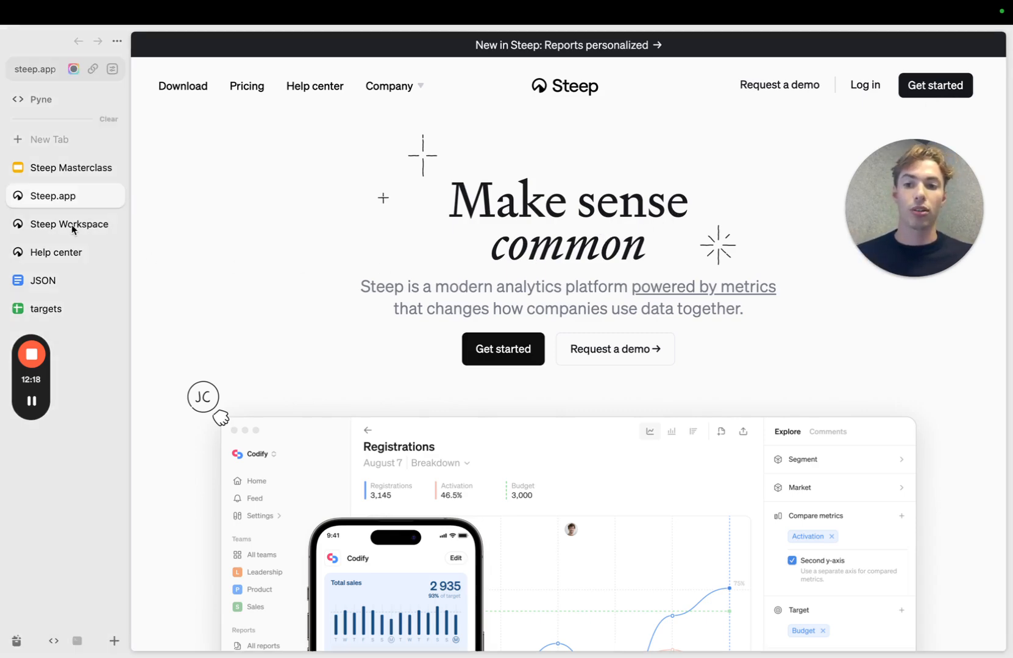
Switch to the Steep workspace and create a new workspace named Steep Masterclass
click(74, 223)
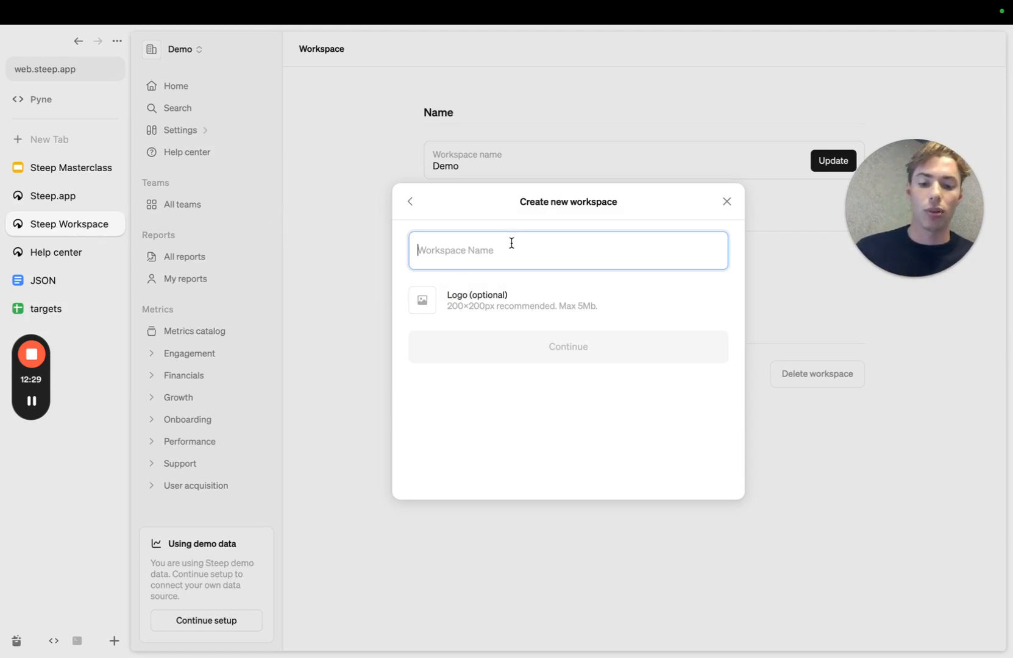
text(Steep)
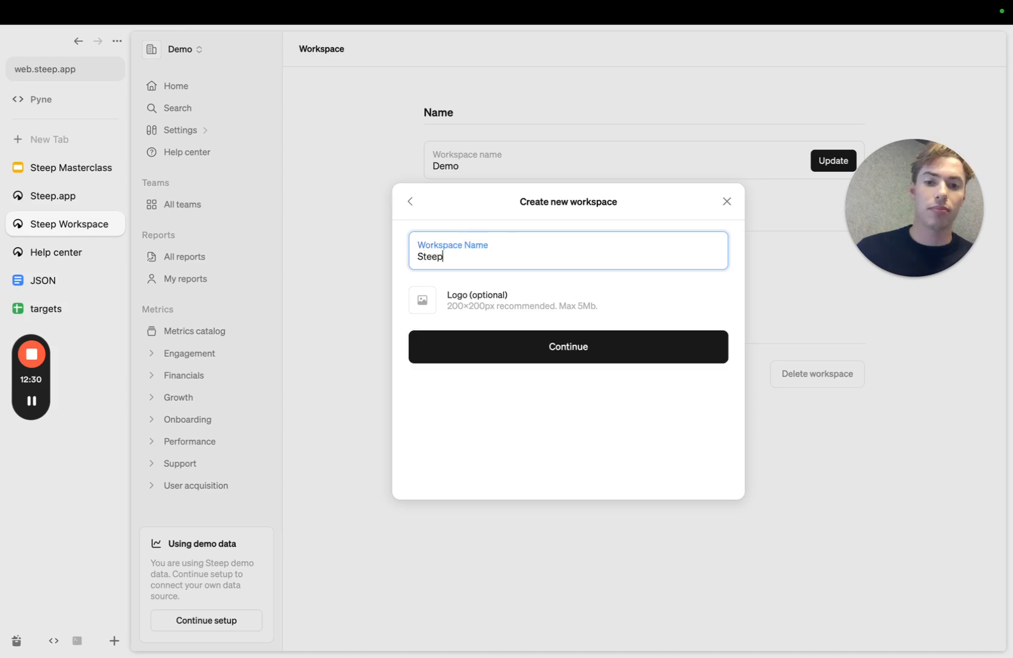
text( Masterclass)
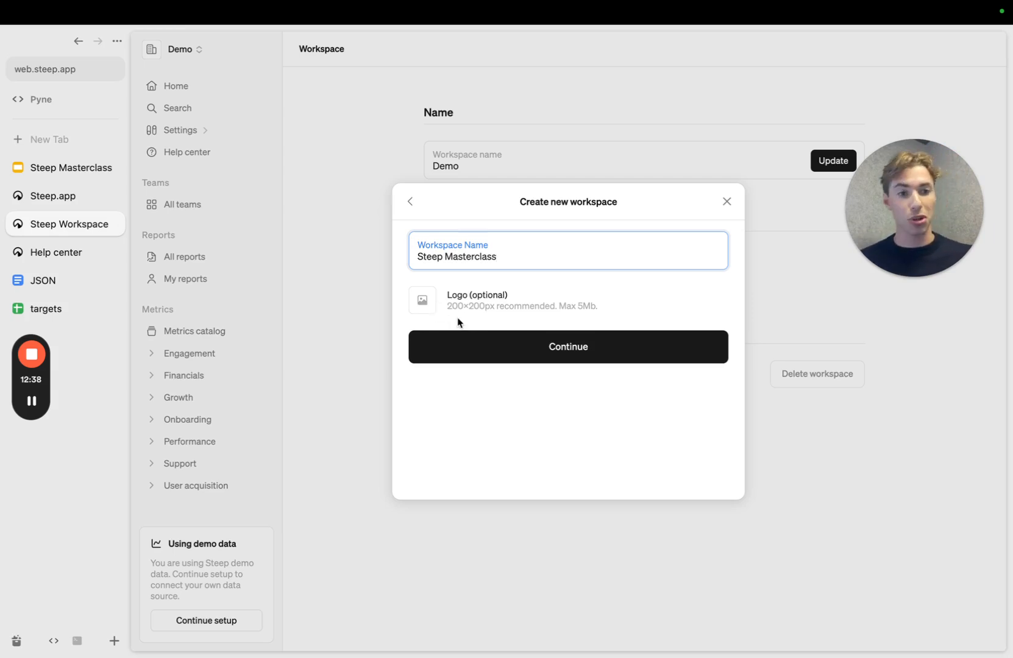
click(526, 355)
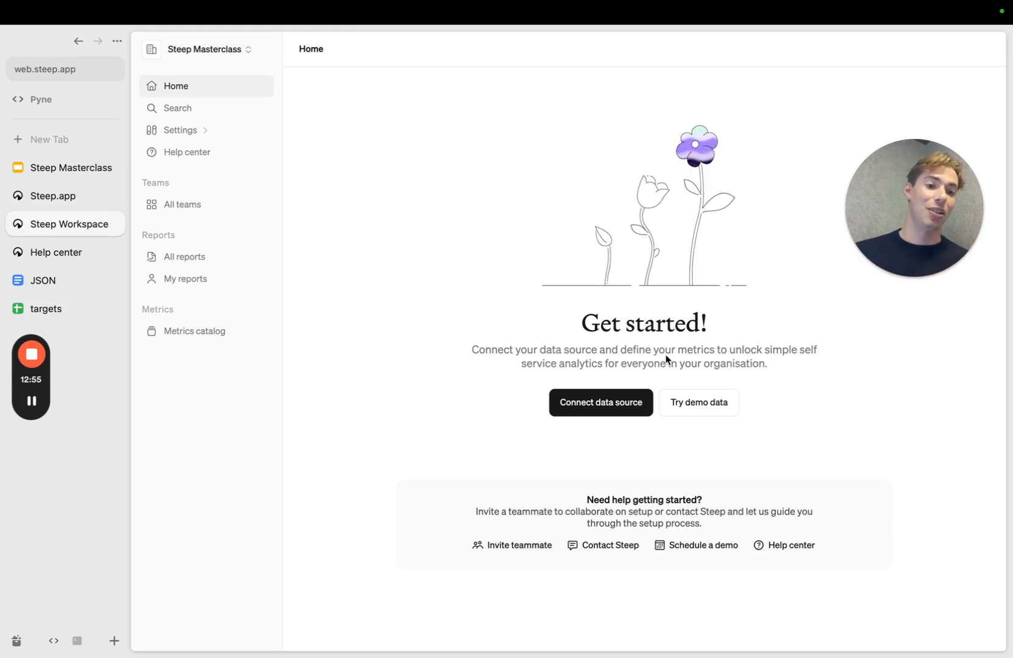
Start connecting a data source for the new workspace and choose BigQuery as the database
drag(921, 167, 791, 92)
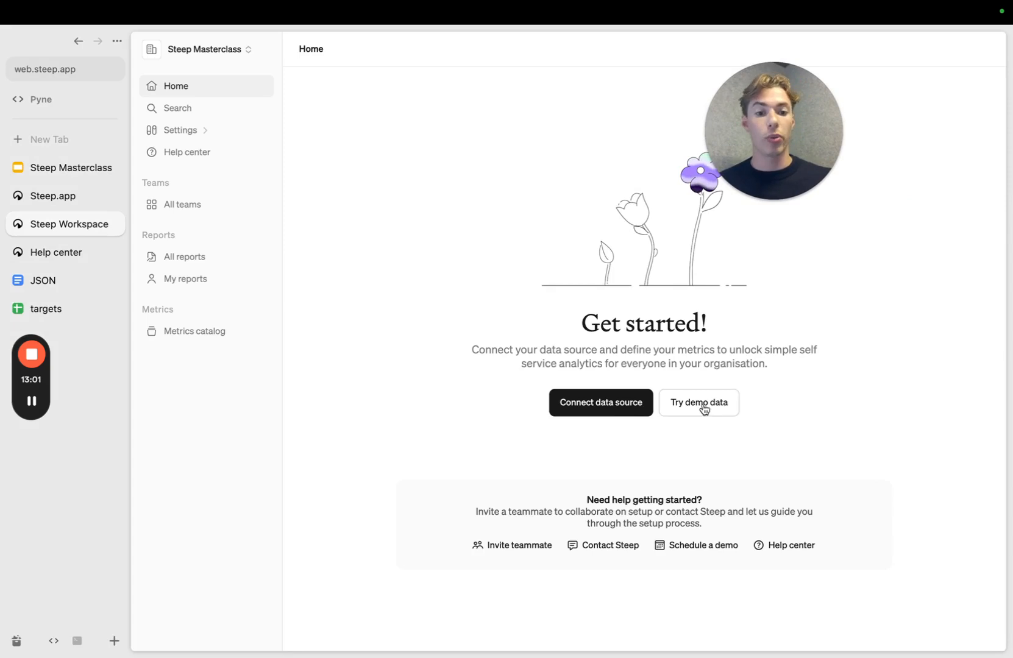
click(593, 412)
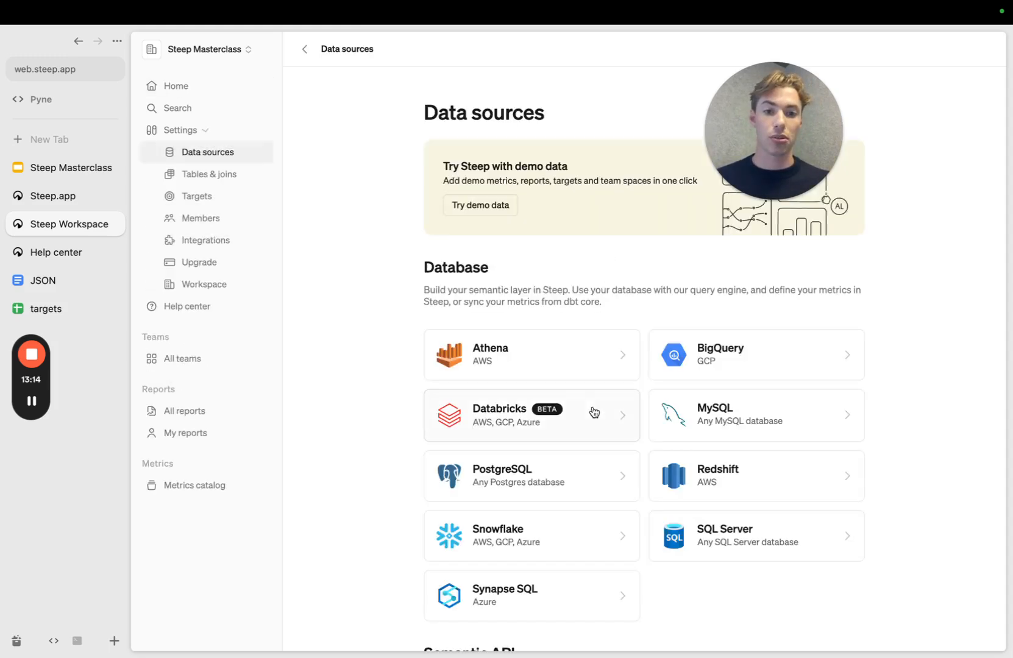
scroll(611, 354, down, 2)
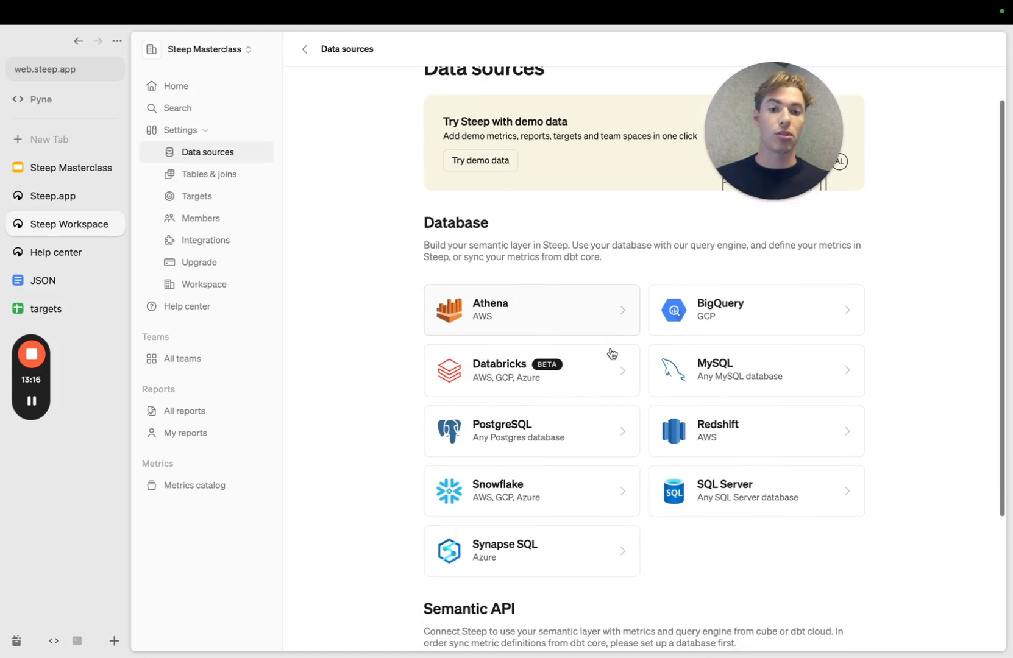
scroll(612, 354, down, 1)
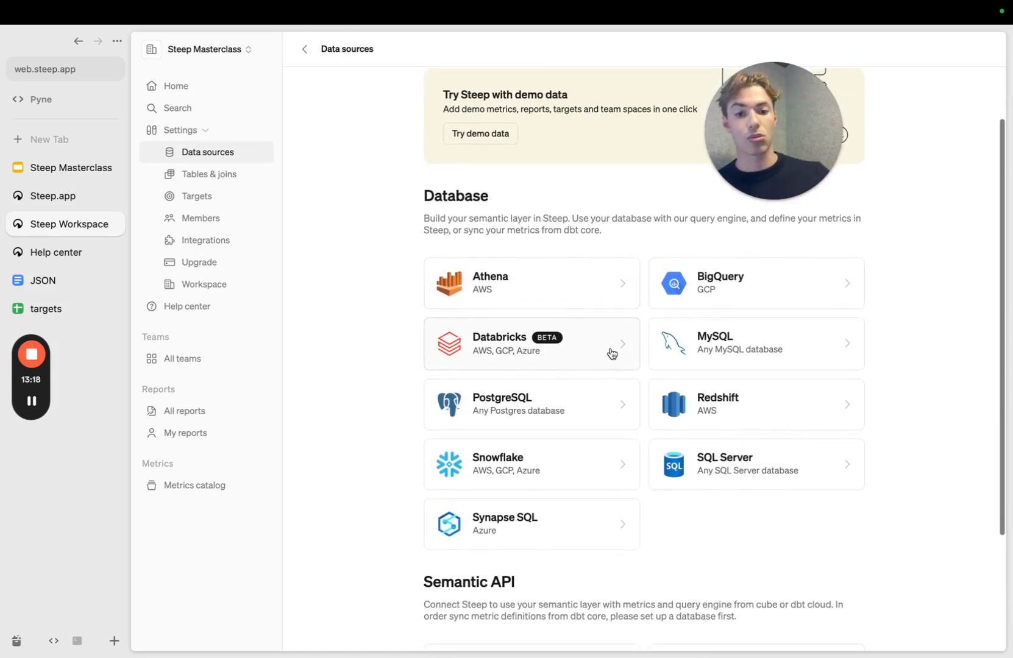
scroll(611, 353, down, 5)
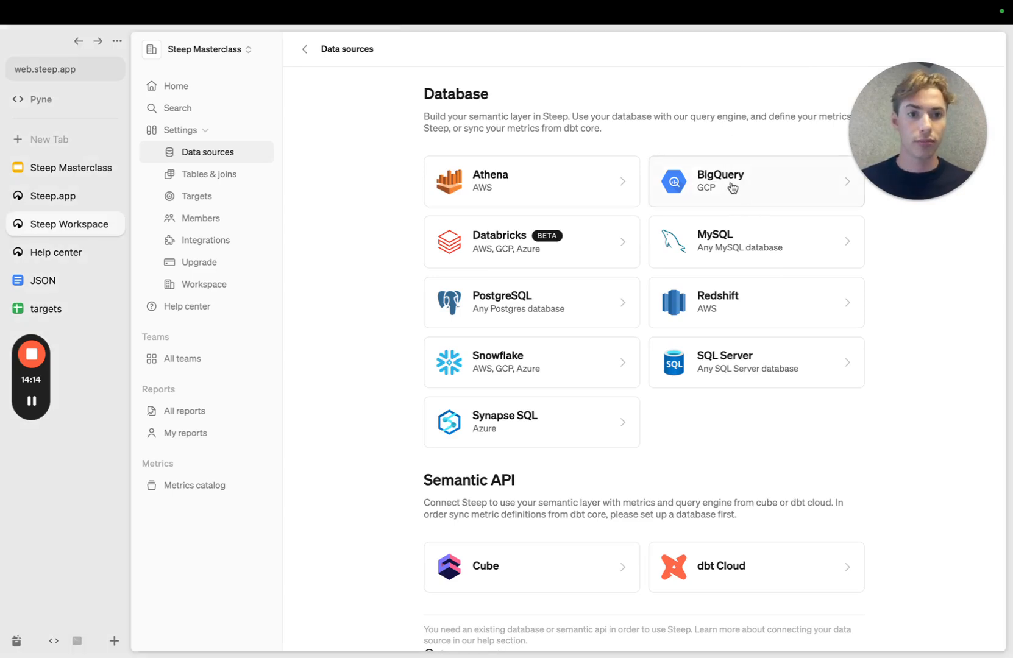
click(729, 189)
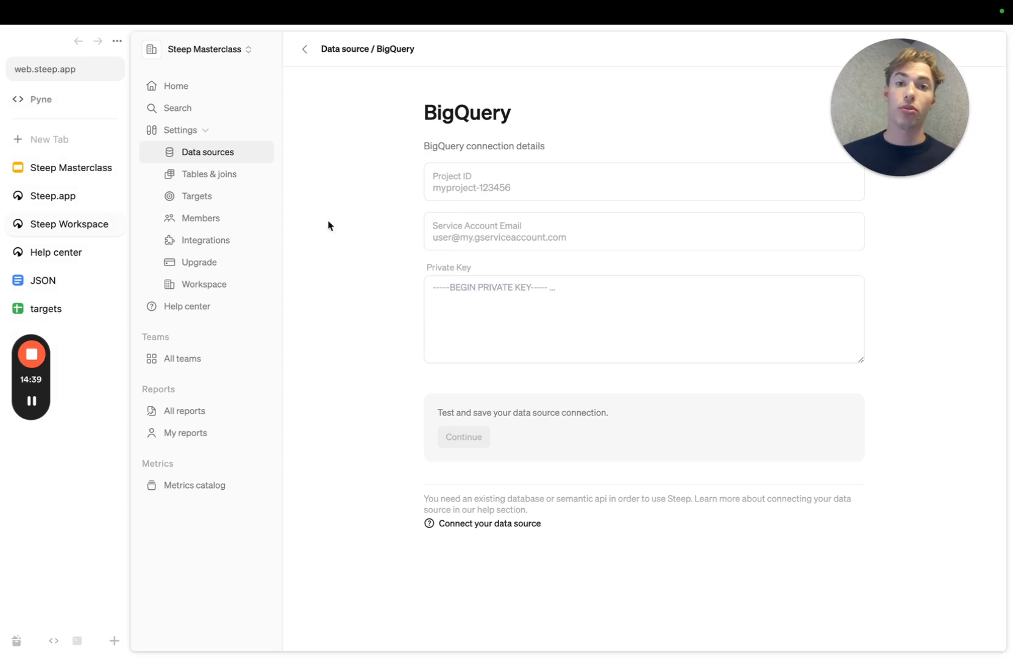
Read the BigQuery setup article in the Help center for the required connection details and service account instructions
click(61, 252)
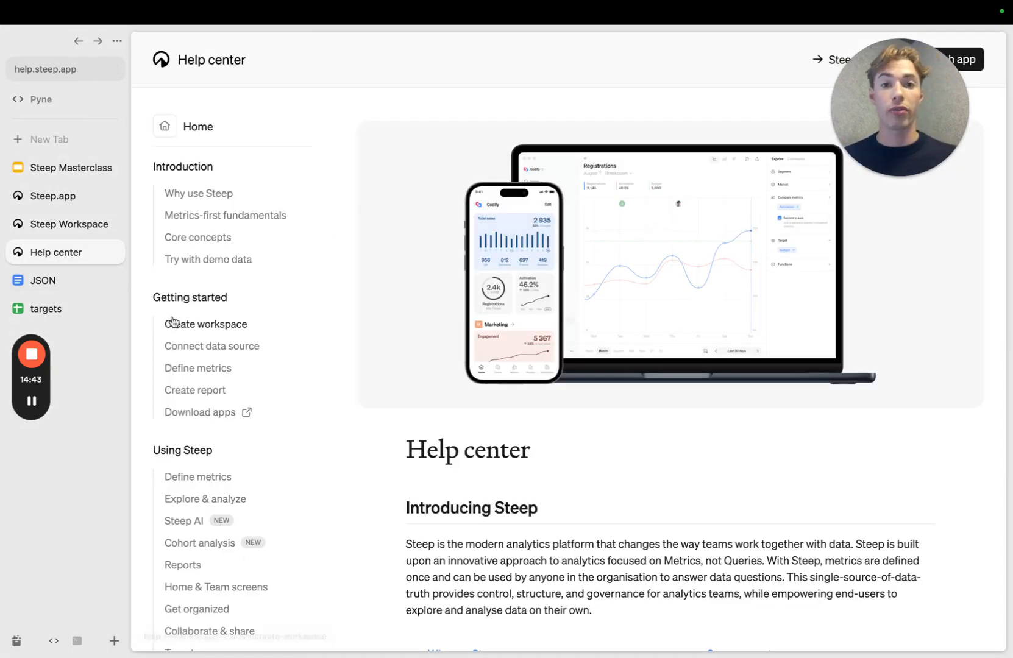
scroll(190, 349, down, 10)
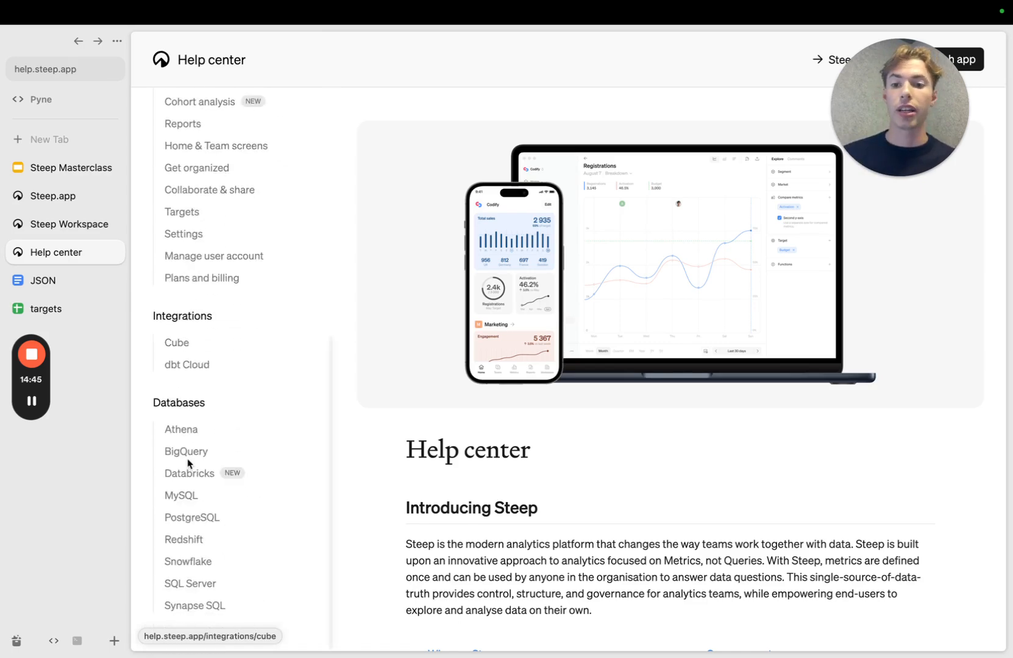
click(192, 455)
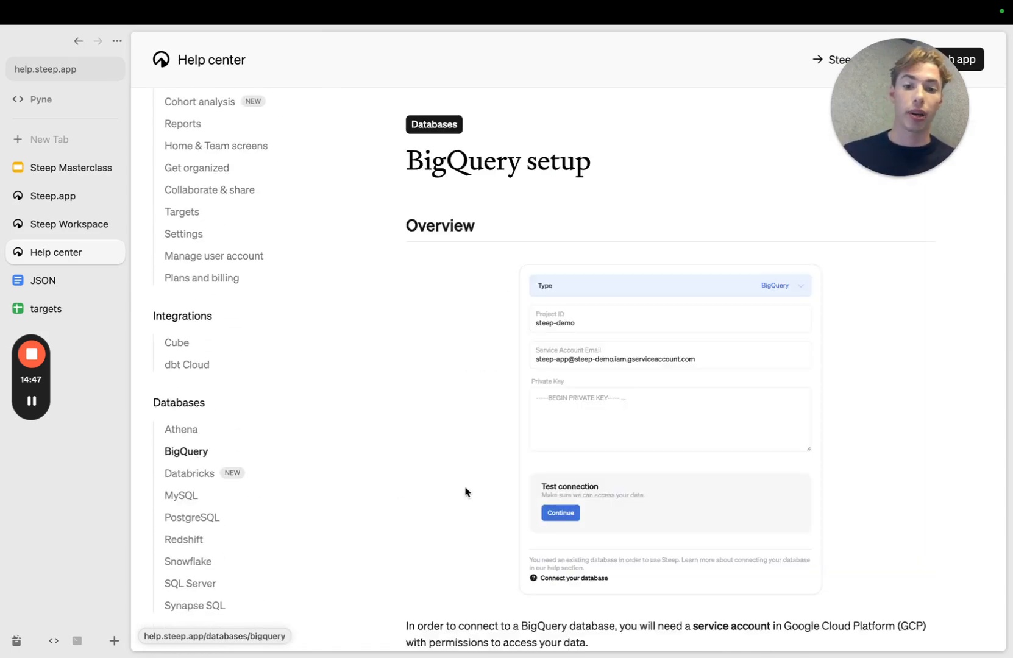
scroll(464, 487, down, 4)
scroll(465, 487, down, 6)
scroll(465, 489, up, 1)
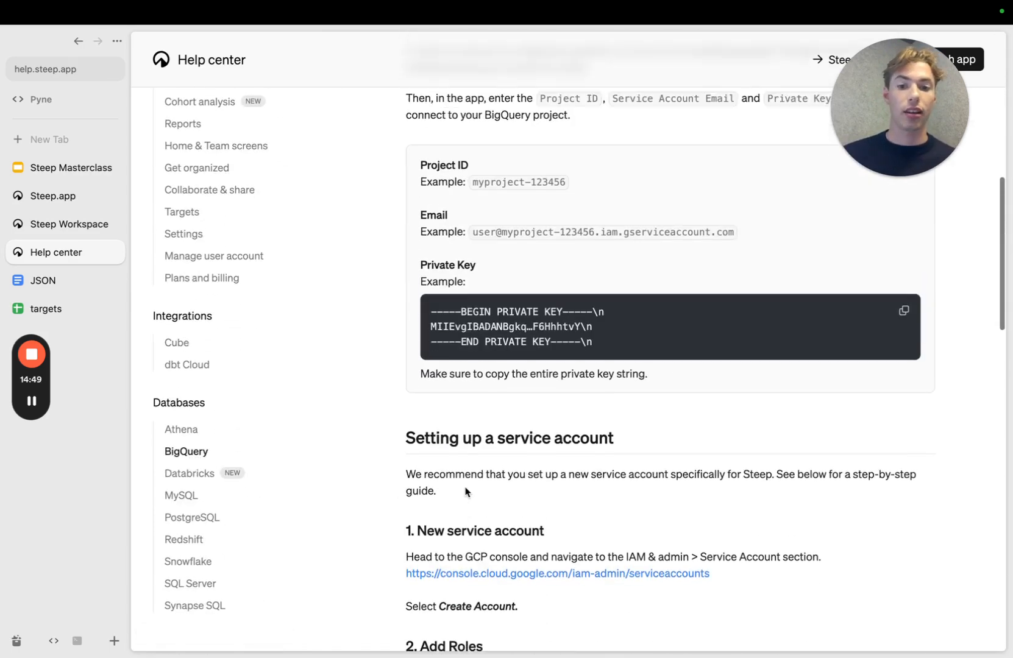
scroll(466, 492, down, 1)
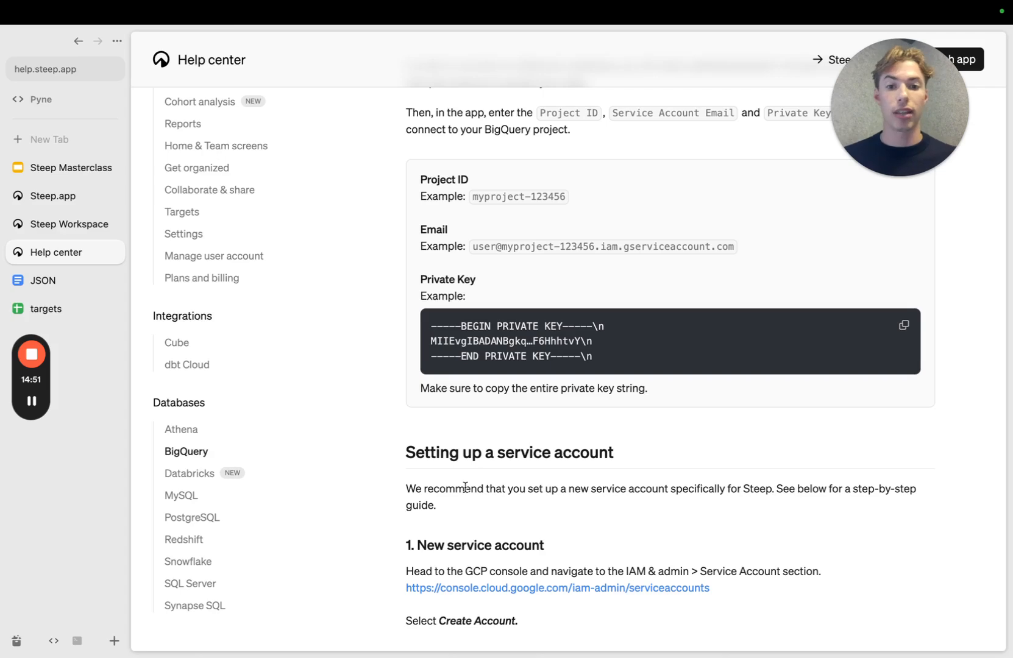
scroll(465, 487, down, 5)
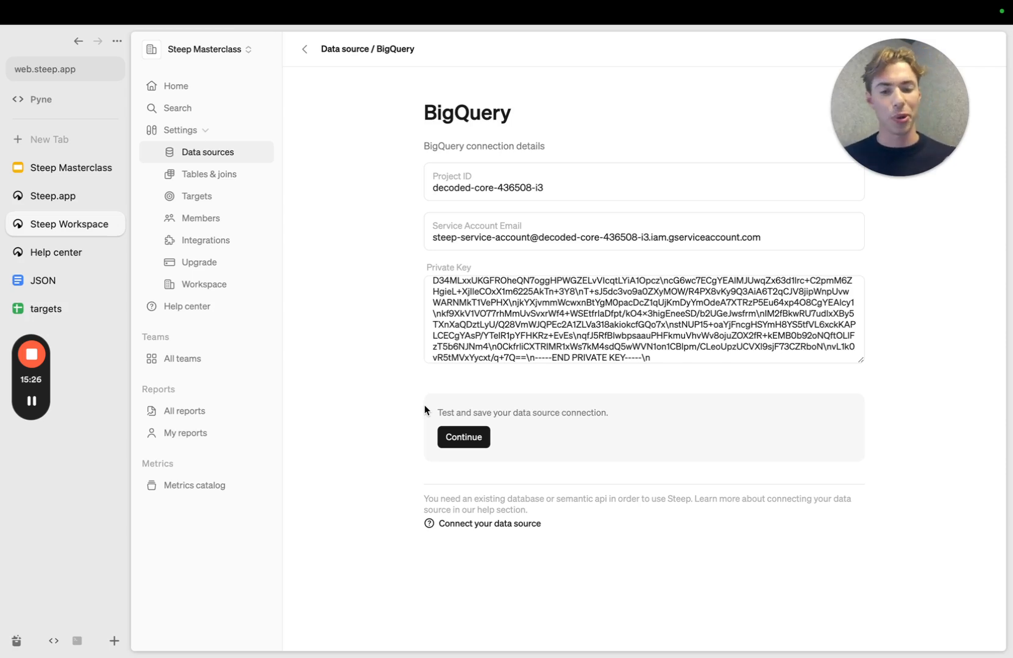
Test and save the BigQuery data source connection with the details filled in
click(475, 440)
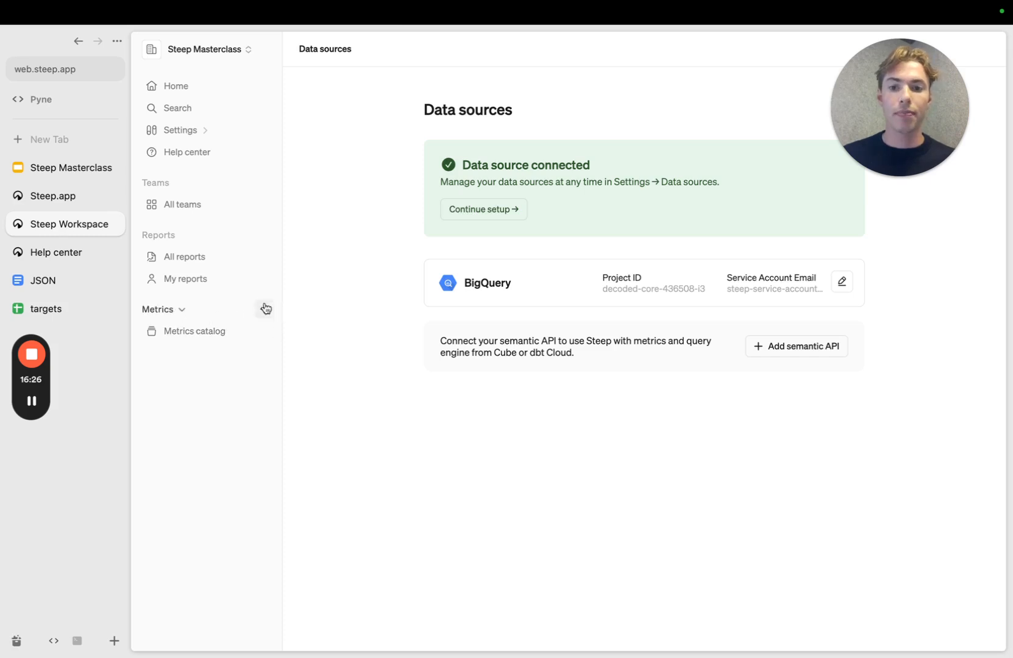
Create a new metric of type Sum and name it Revenue
click(263, 310)
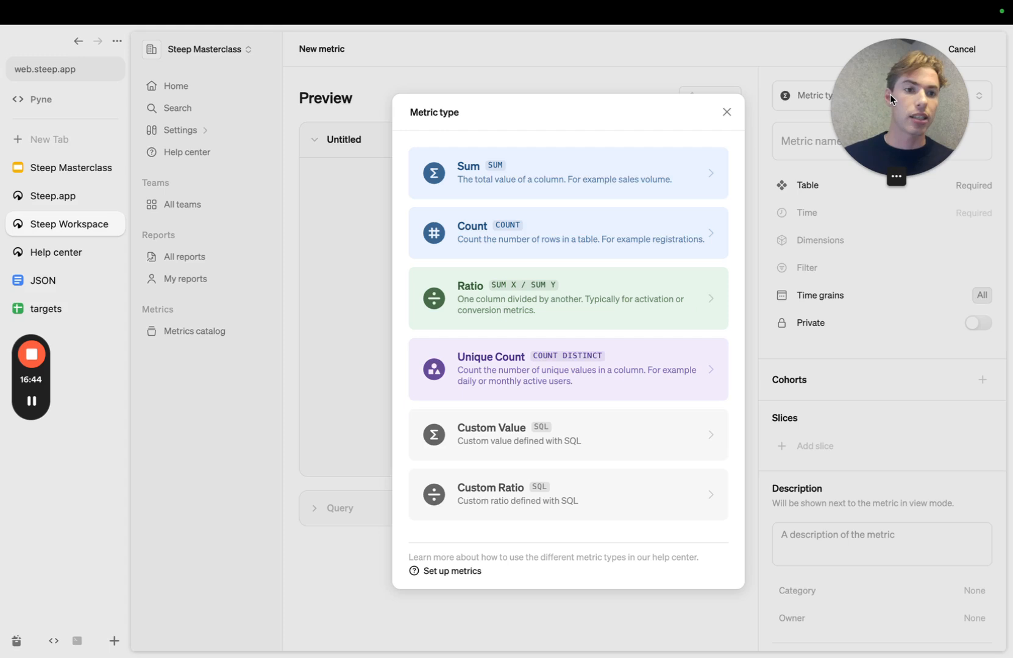
drag(925, 92, 132, 445)
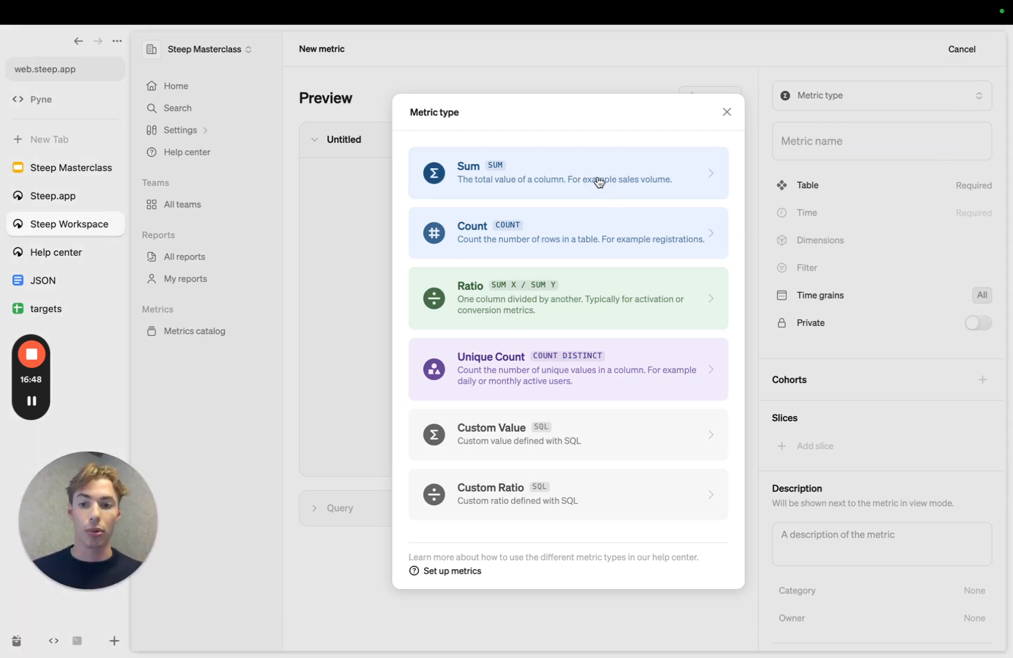
click(597, 178)
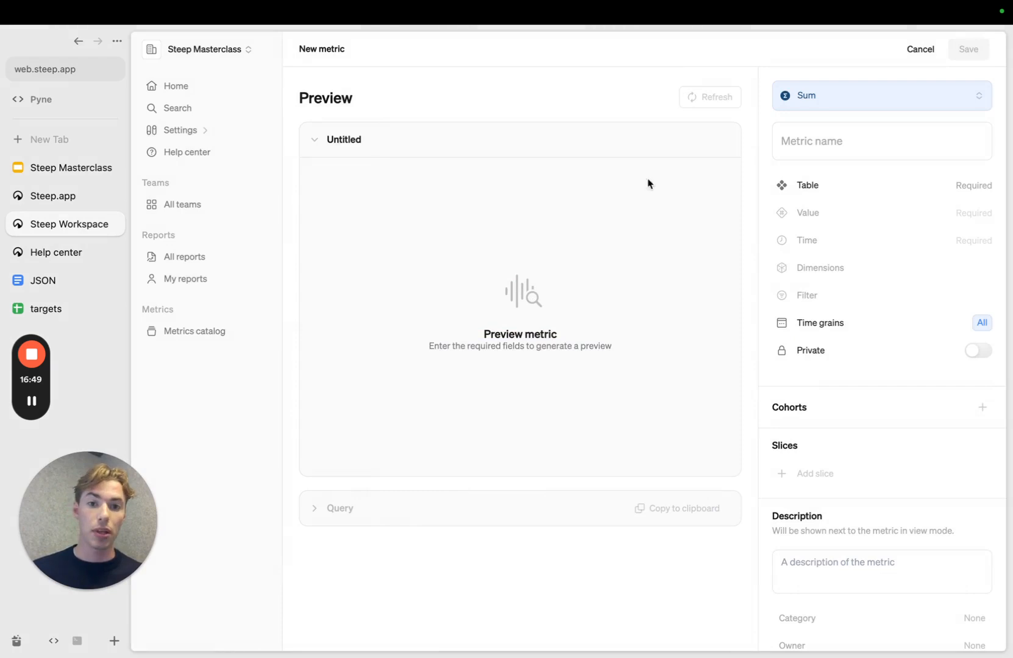
click(821, 140)
text(Revenue)
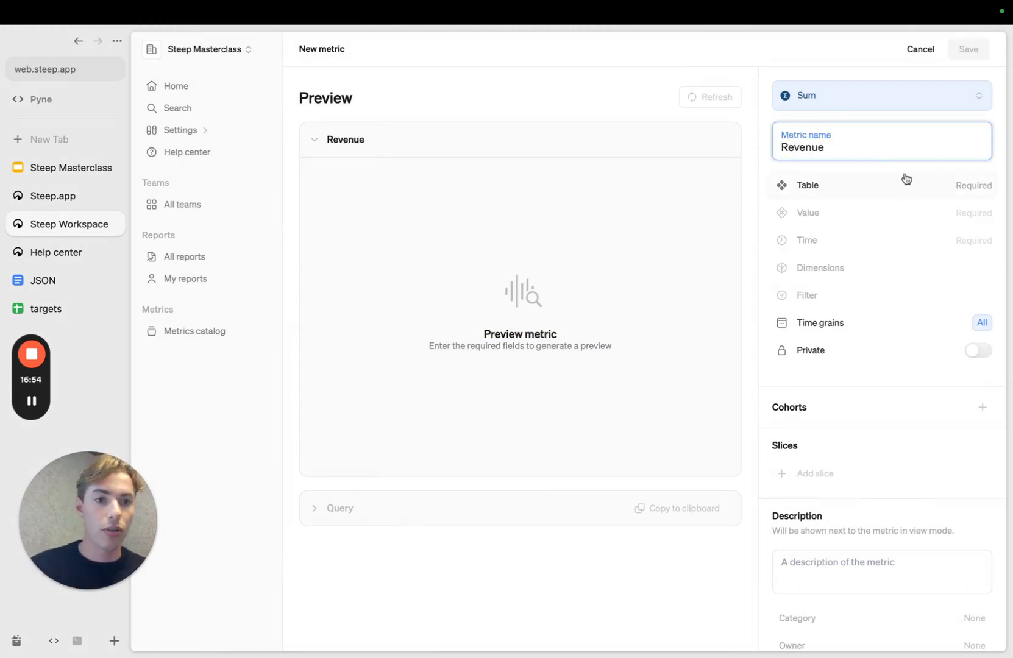
Base the Revenue metric on the sales table, with total_price as value and order_date as time
click(938, 185)
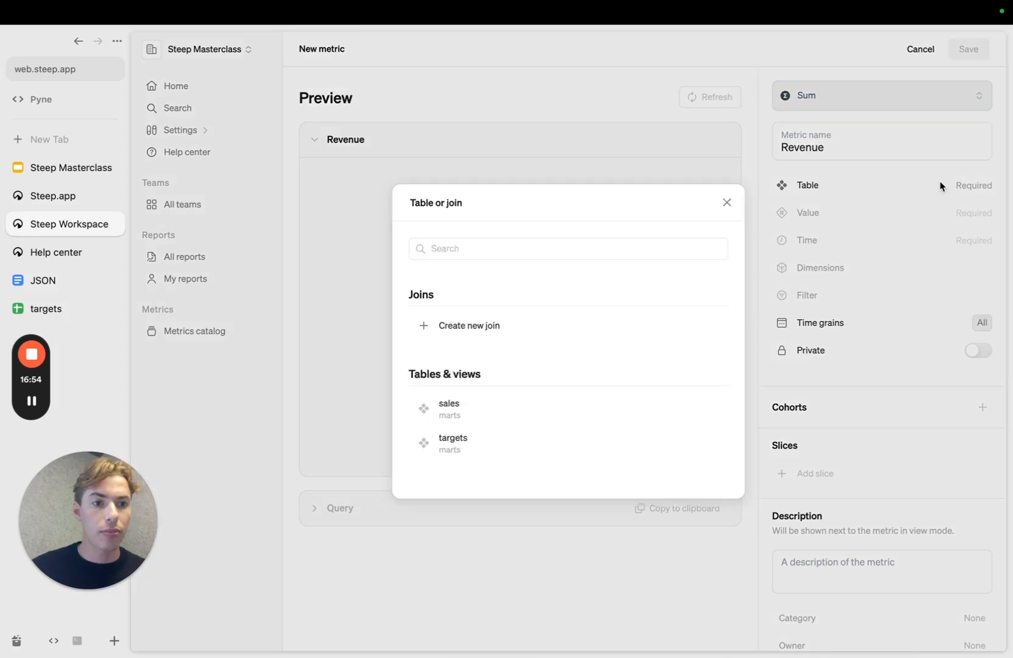
click(553, 420)
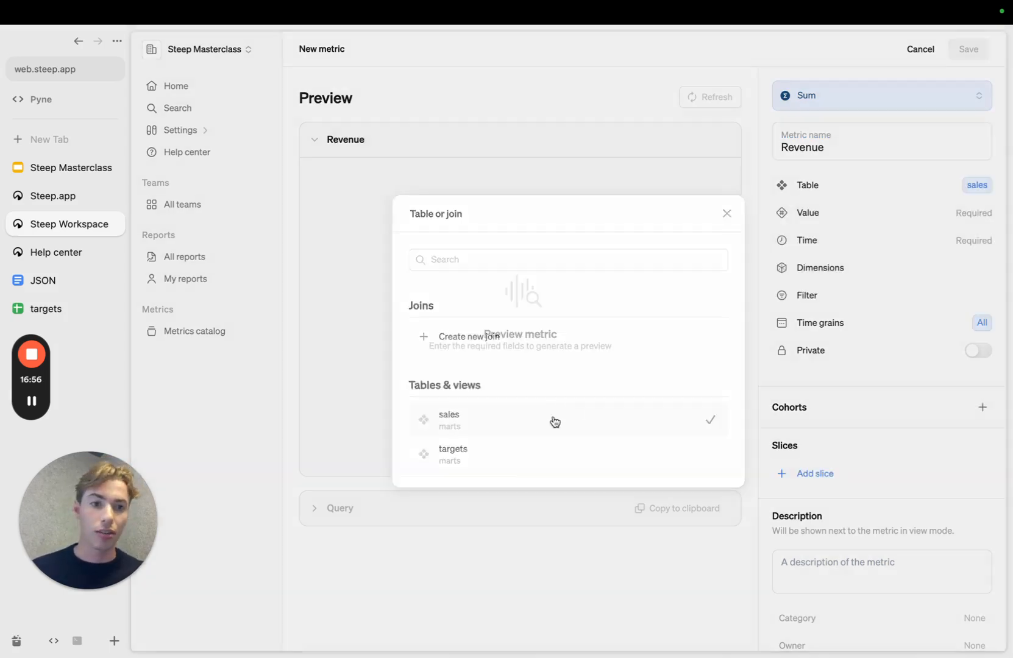
click(821, 218)
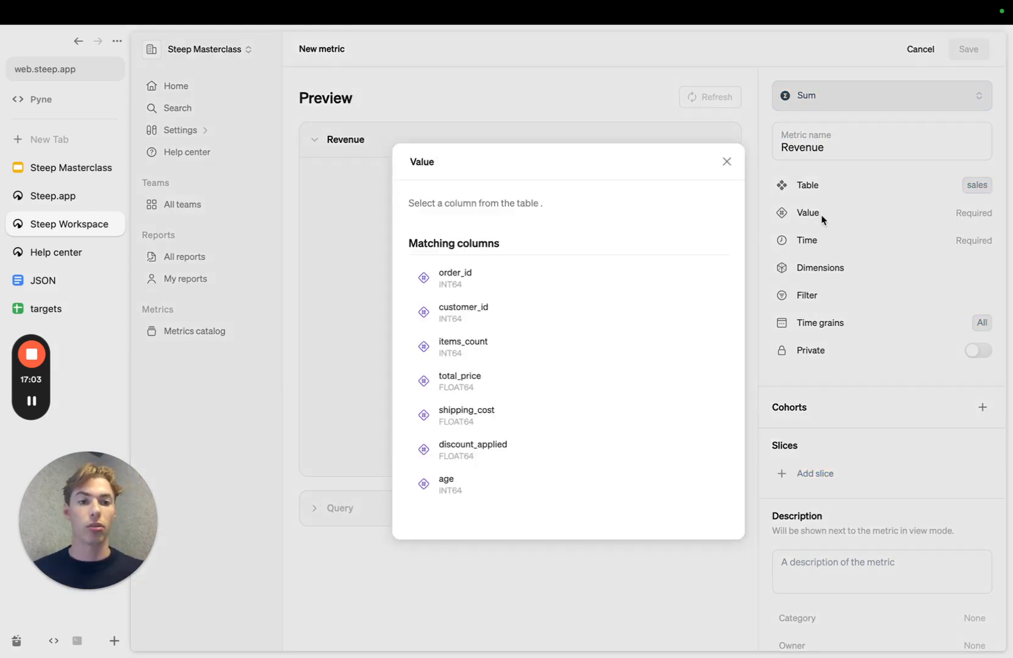
click(500, 379)
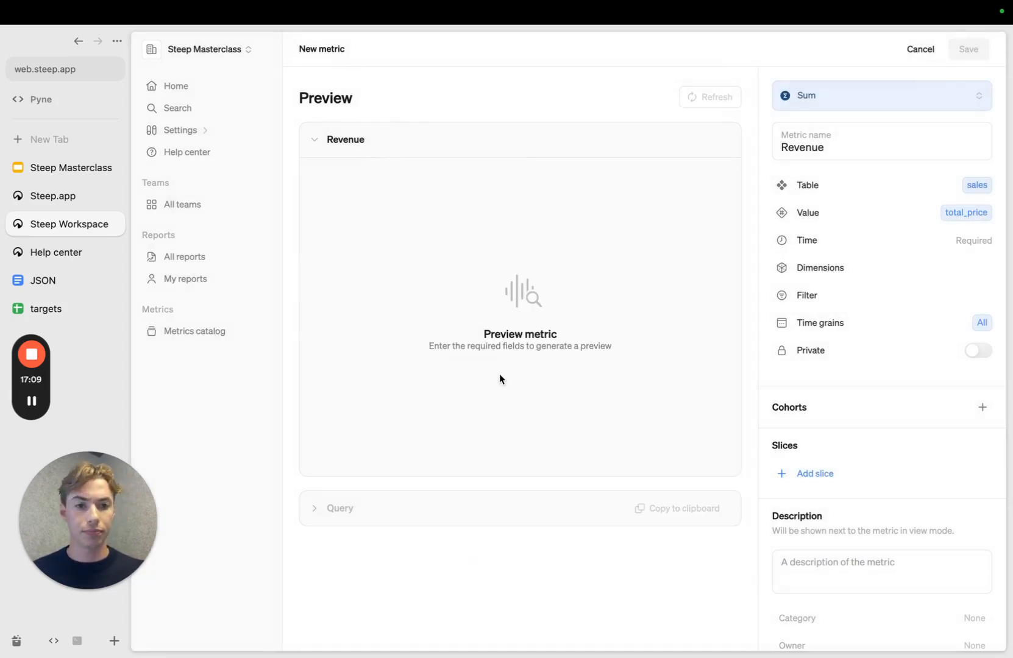
click(844, 241)
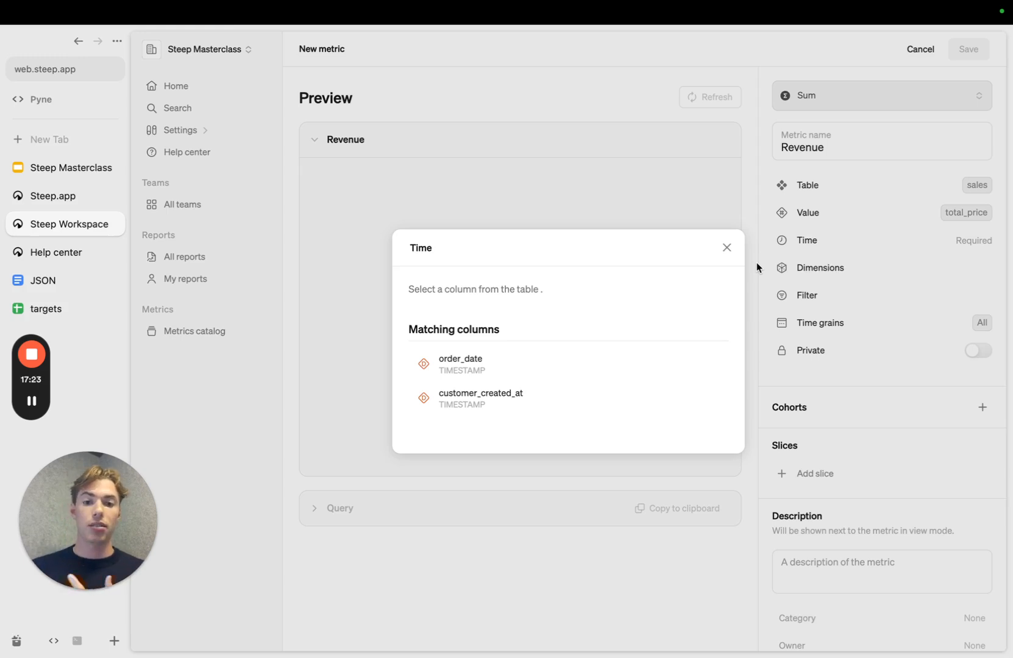
click(489, 369)
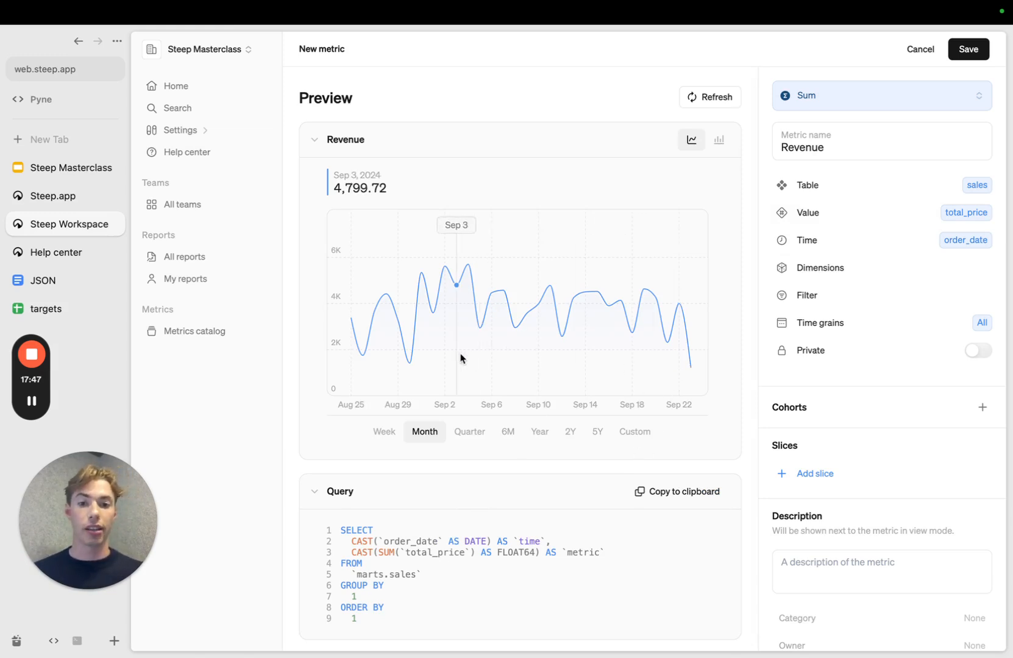
Add product_name, category and location as dimensions of the Revenue metric
click(811, 274)
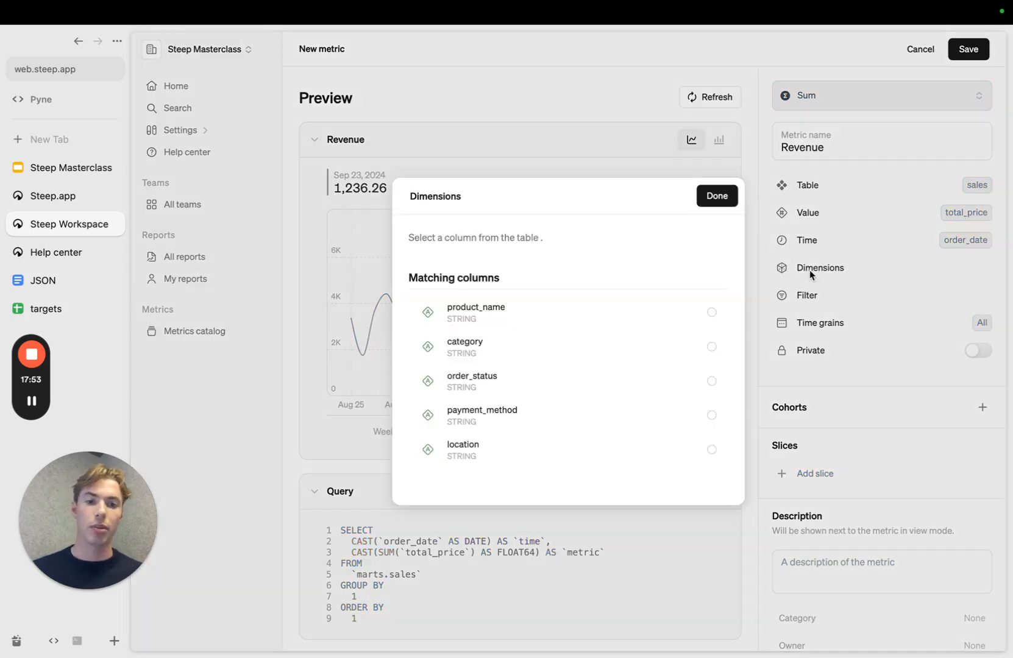
click(600, 317)
click(592, 347)
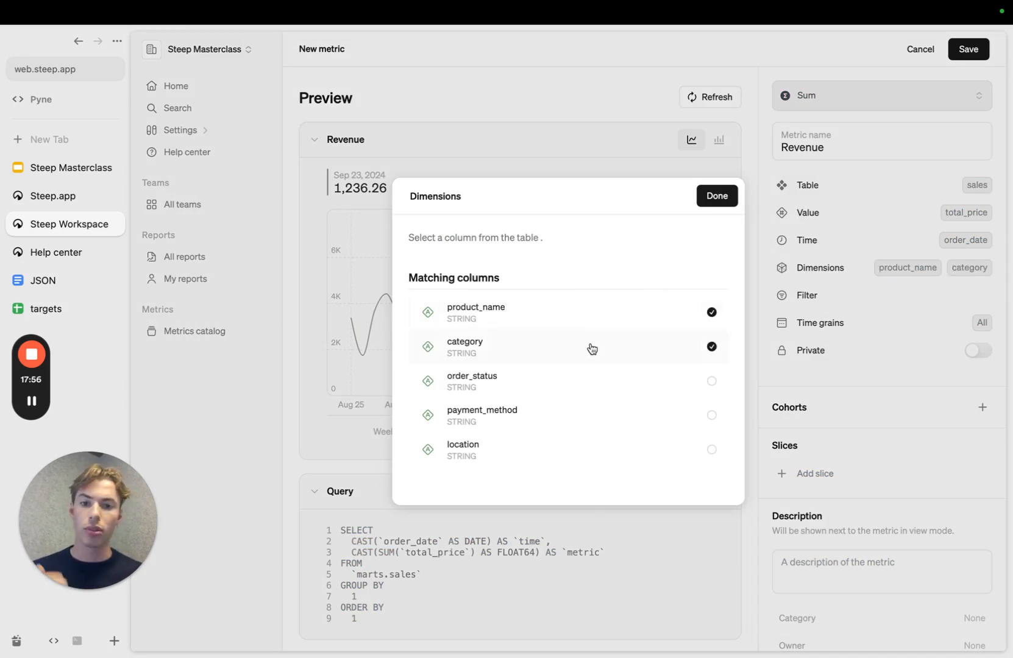
click(571, 450)
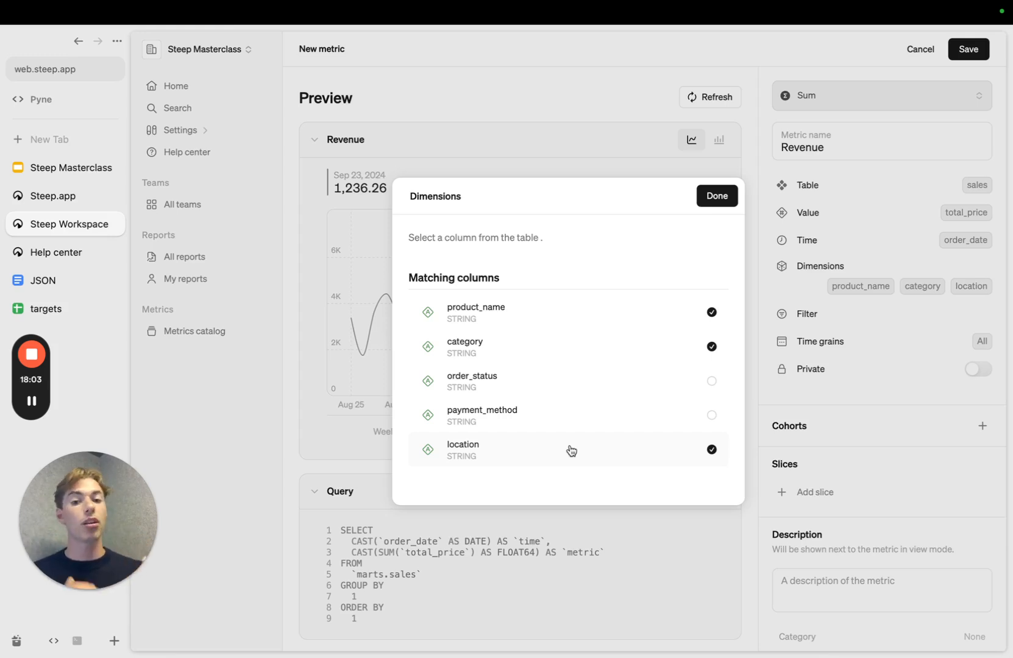
click(720, 202)
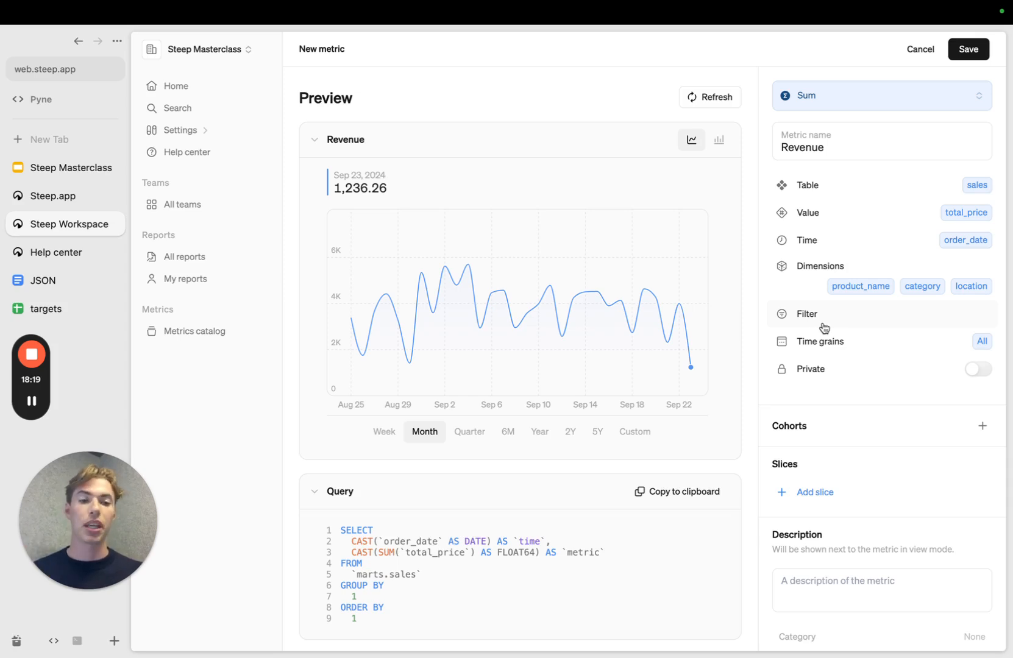
Add a filter to the Revenue metric so that order_status = Completed, and save the filter
click(822, 326)
click(454, 311)
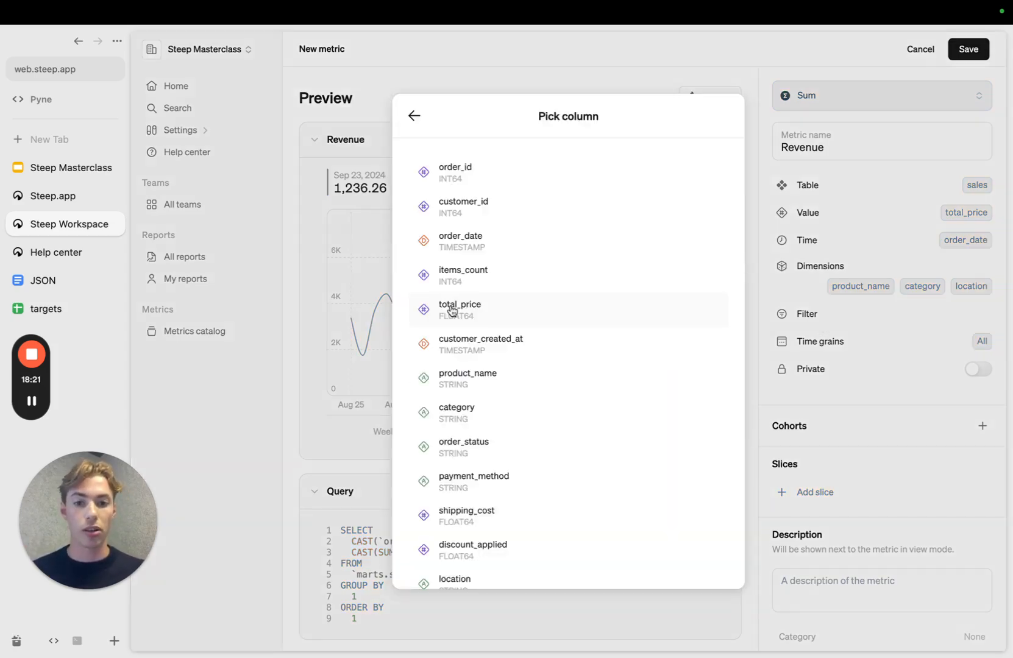
scroll(510, 268, down, 3)
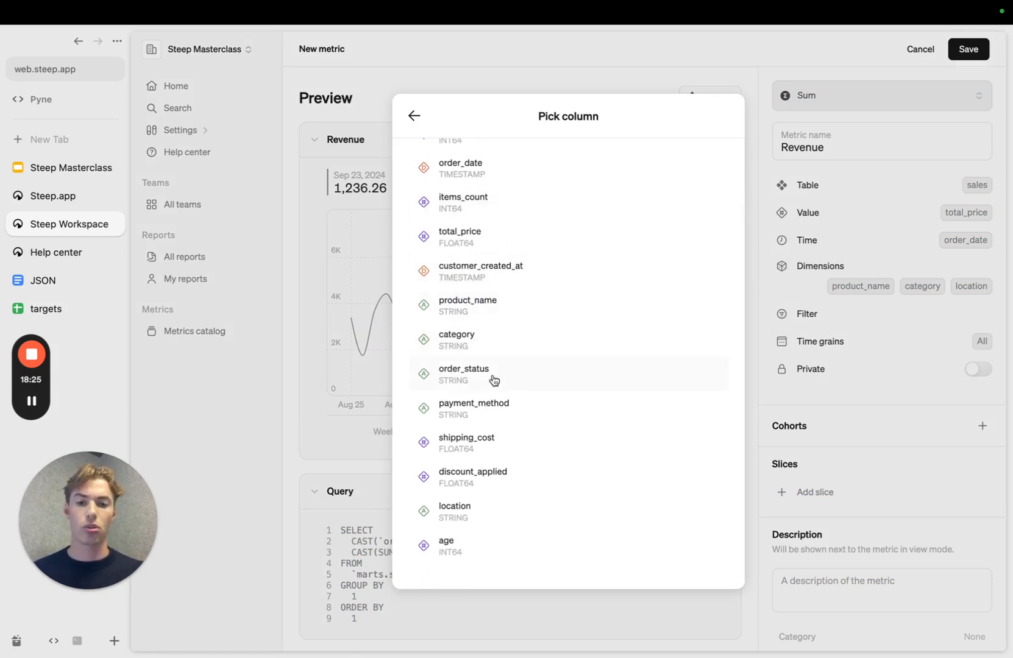
click(494, 376)
click(670, 311)
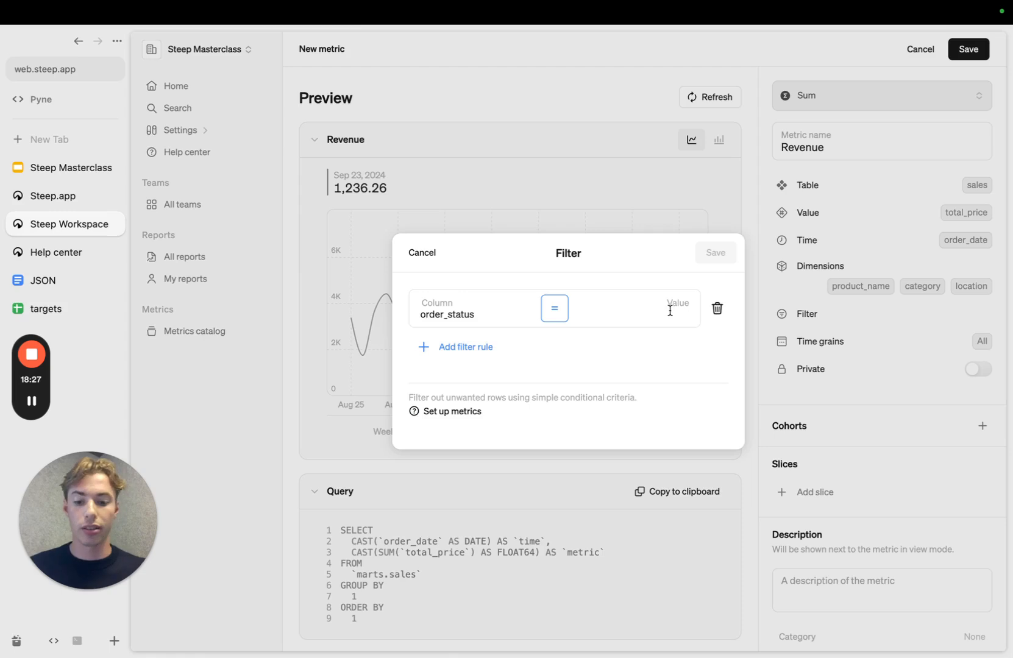
text(Completed)
click(725, 253)
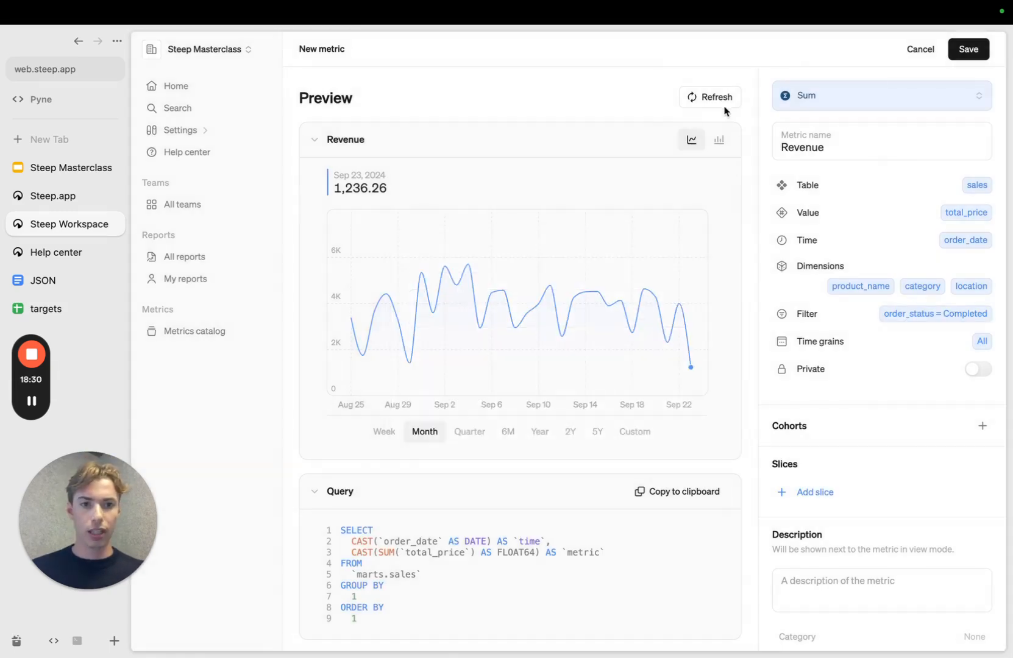
Refresh the Revenue preview and set the metric's filter to order_status = Delivered
click(719, 97)
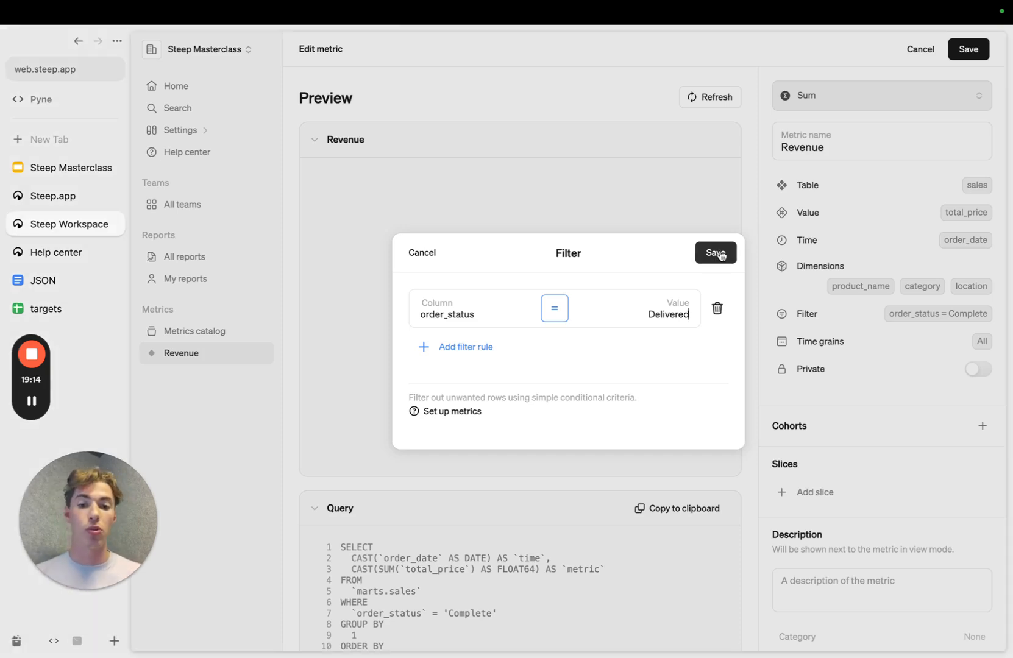
click(718, 254)
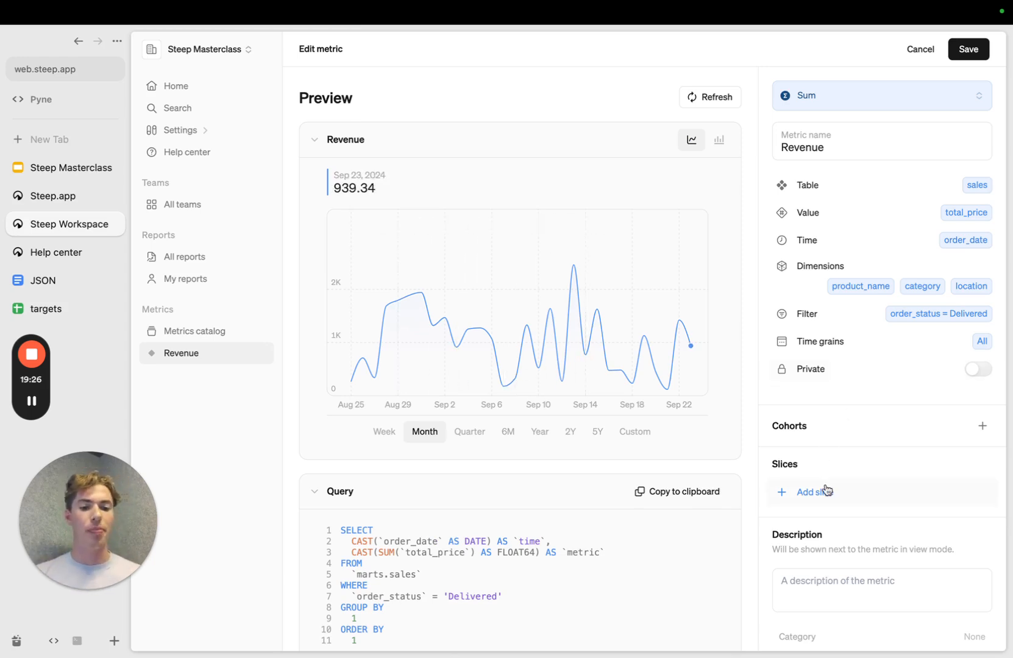
Check the Revenue metric's time grain options, make the metric private and save it
scroll(828, 488, down, 2)
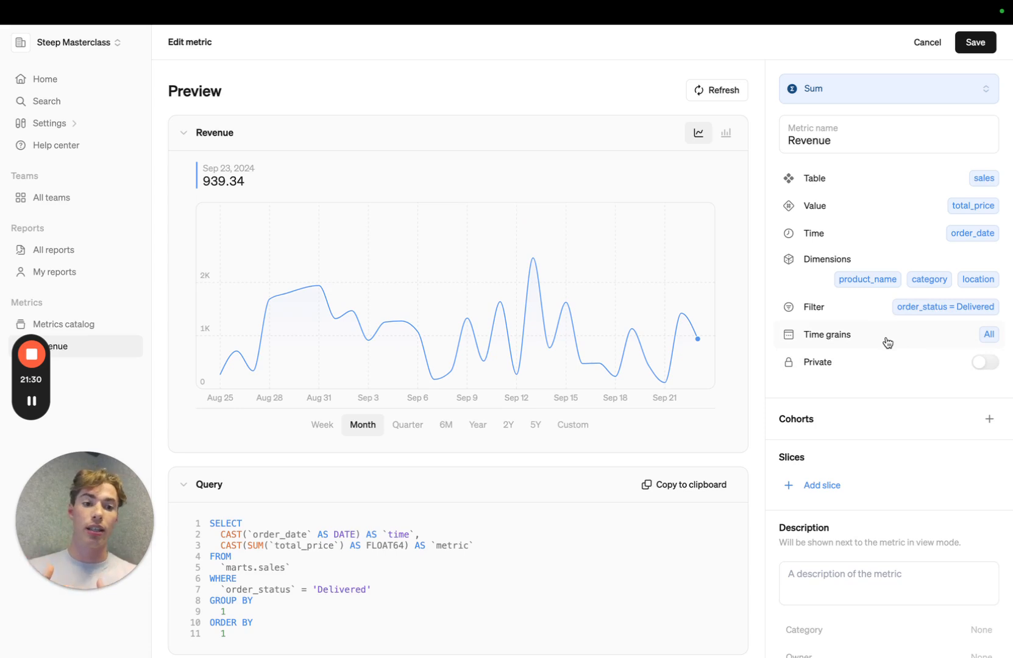
click(886, 340)
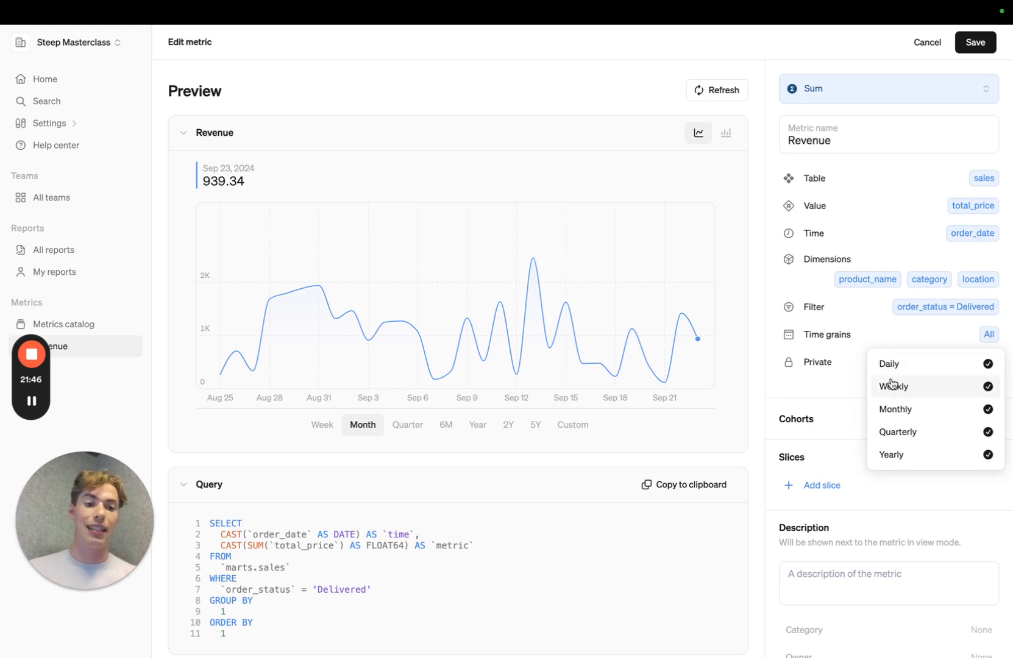
click(804, 403)
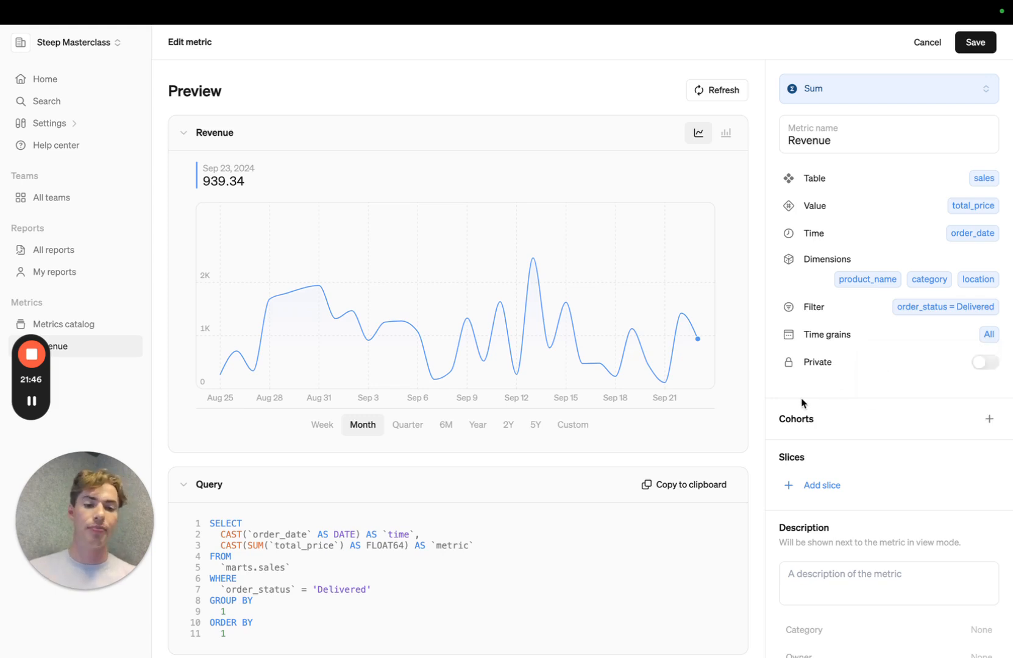
click(985, 365)
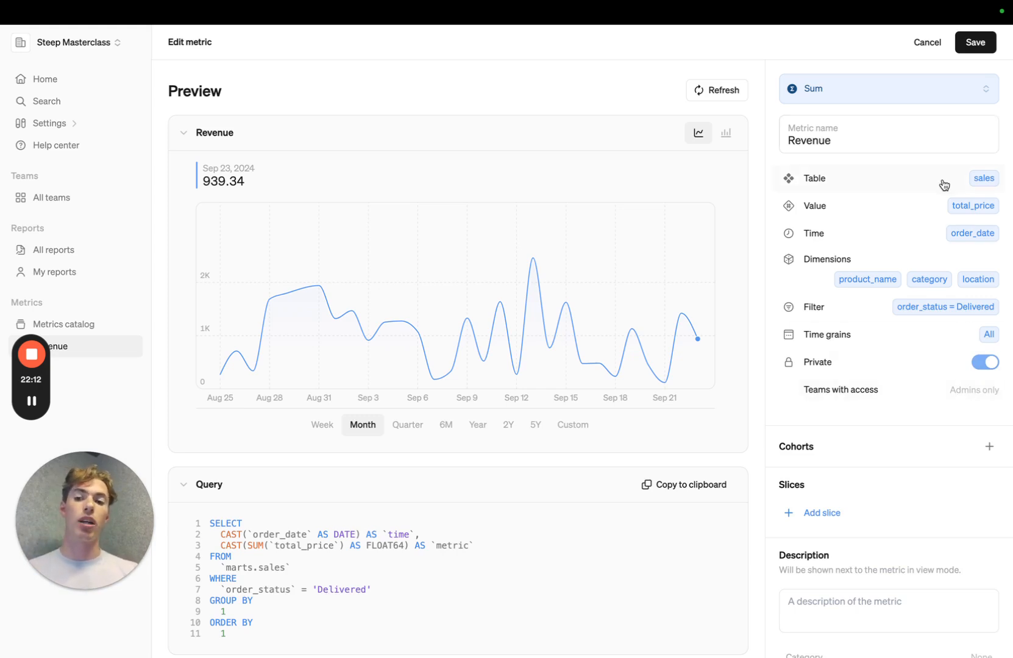
click(975, 44)
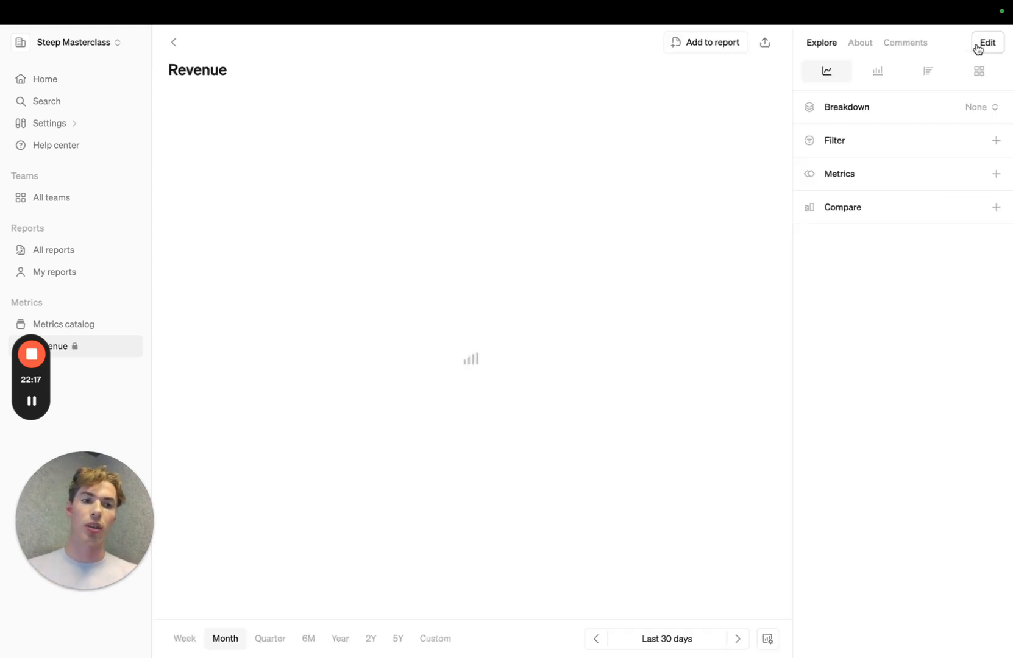
Create a private team named C-level with the blue colour and finish its team page without adding widgets
click(63, 198)
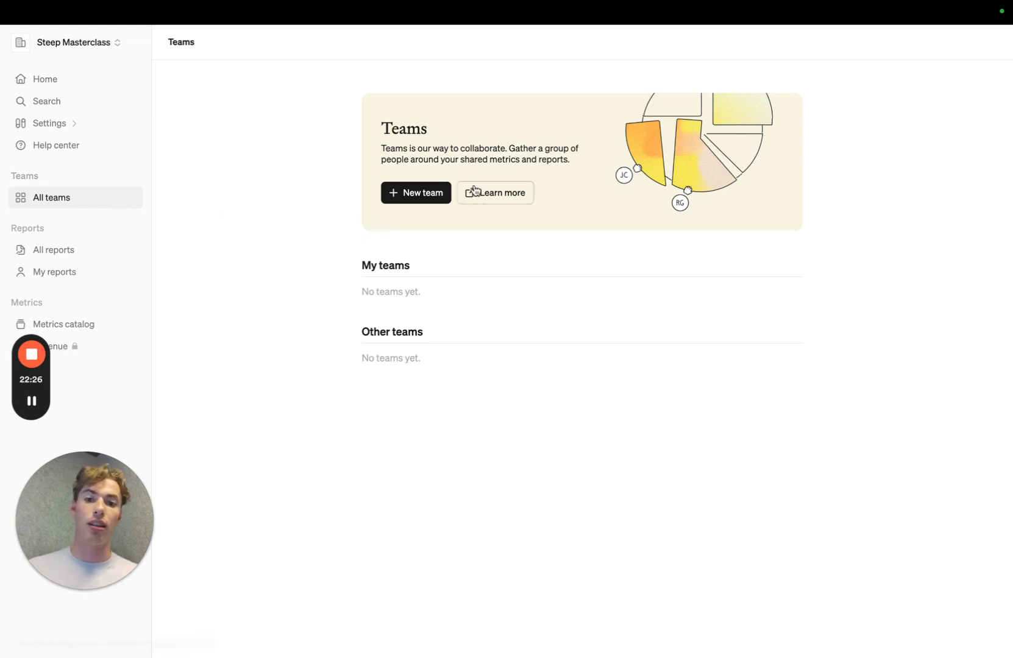
click(432, 201)
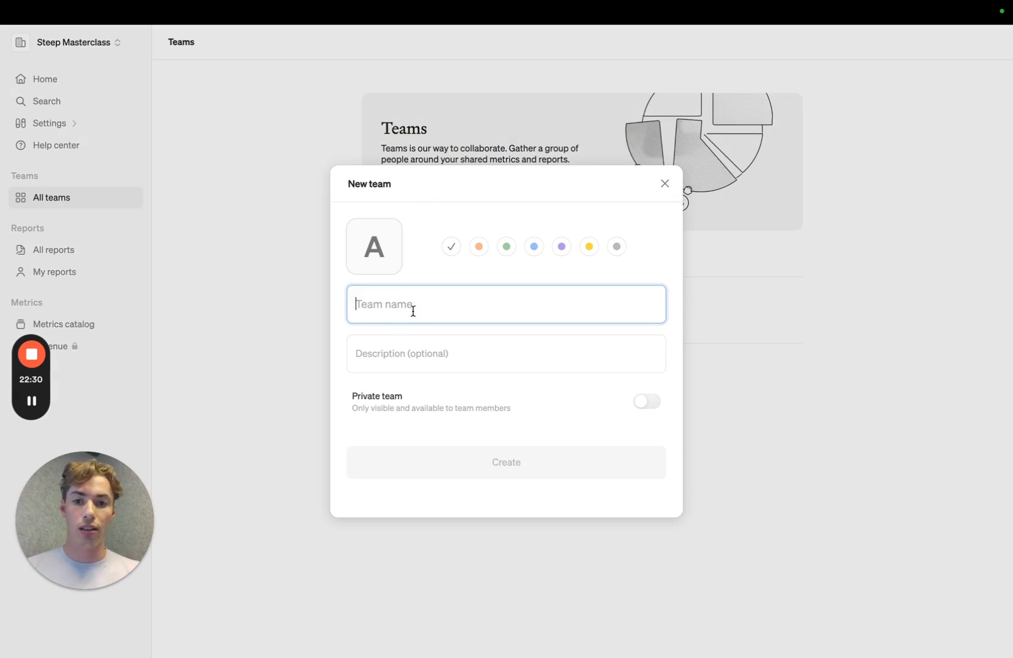
text(C)
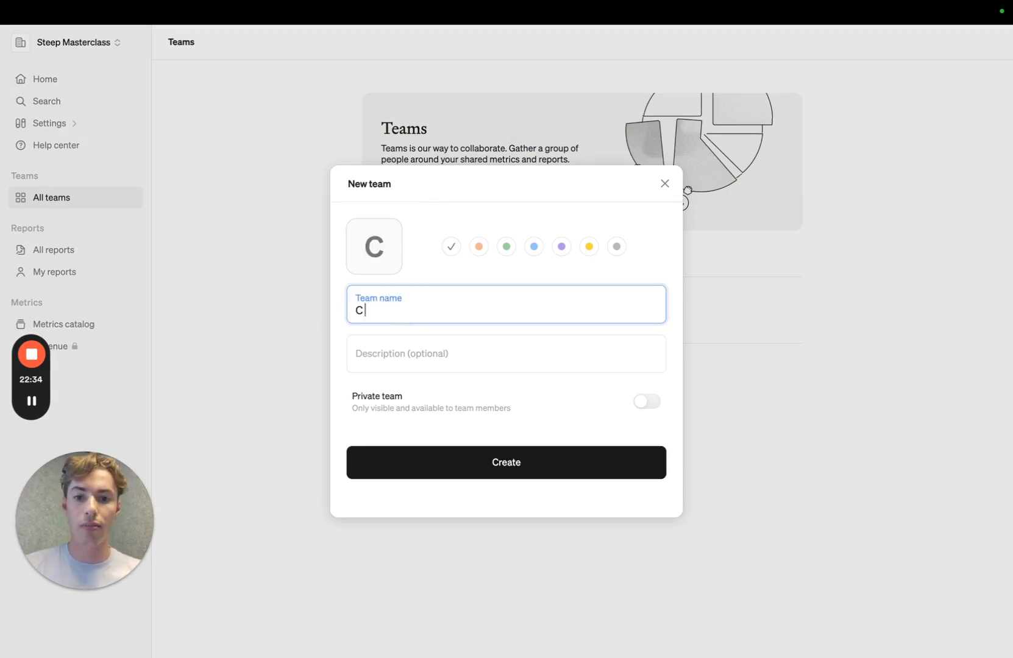
text( --)
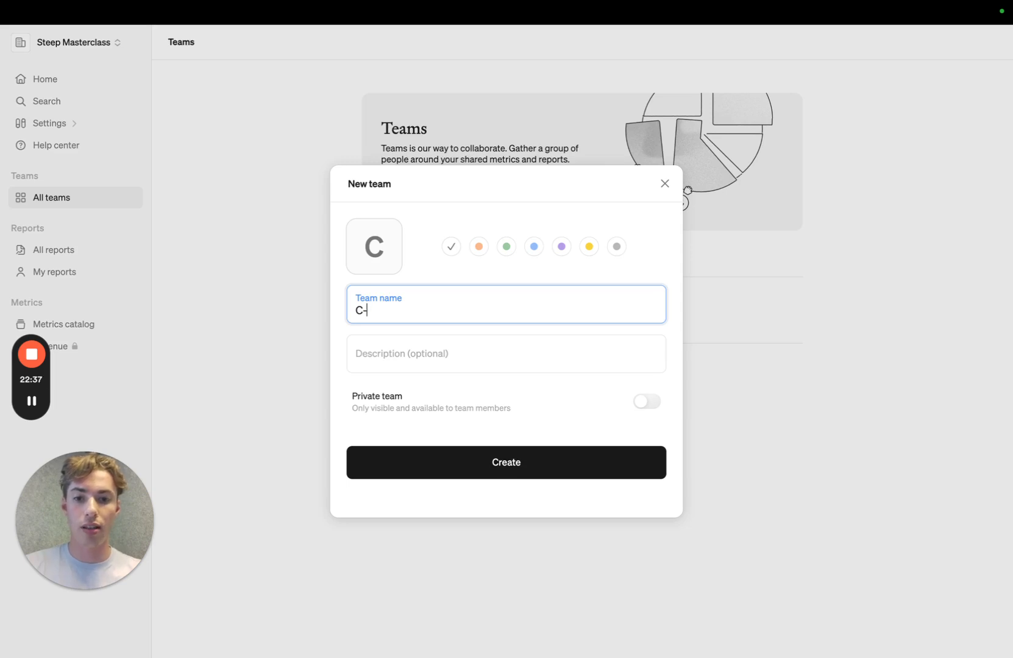
text(level)
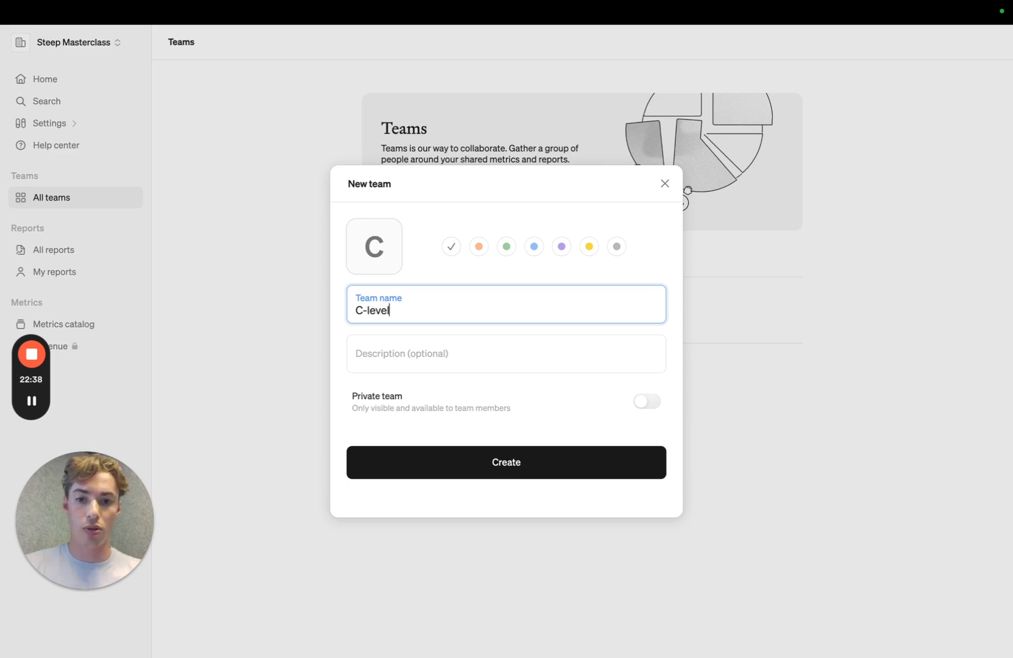
click(533, 246)
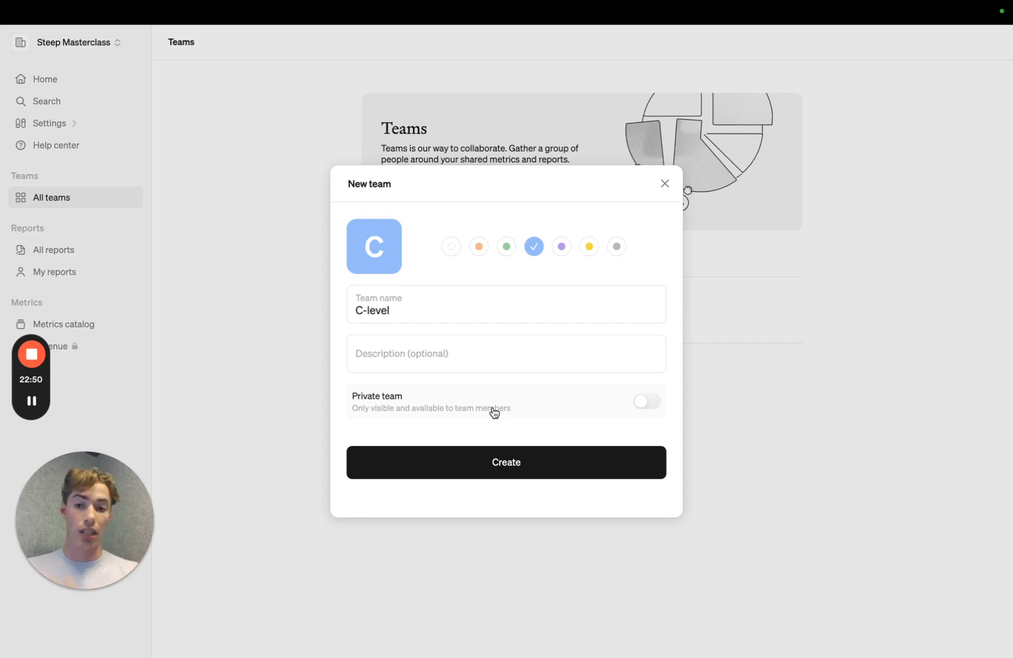
click(649, 402)
click(551, 462)
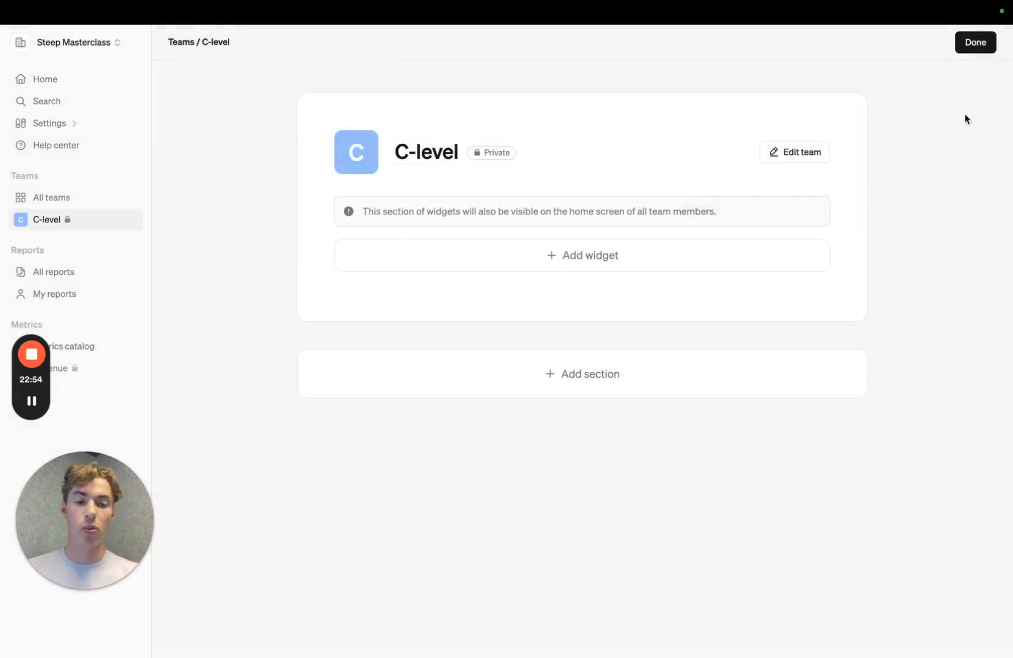
click(977, 46)
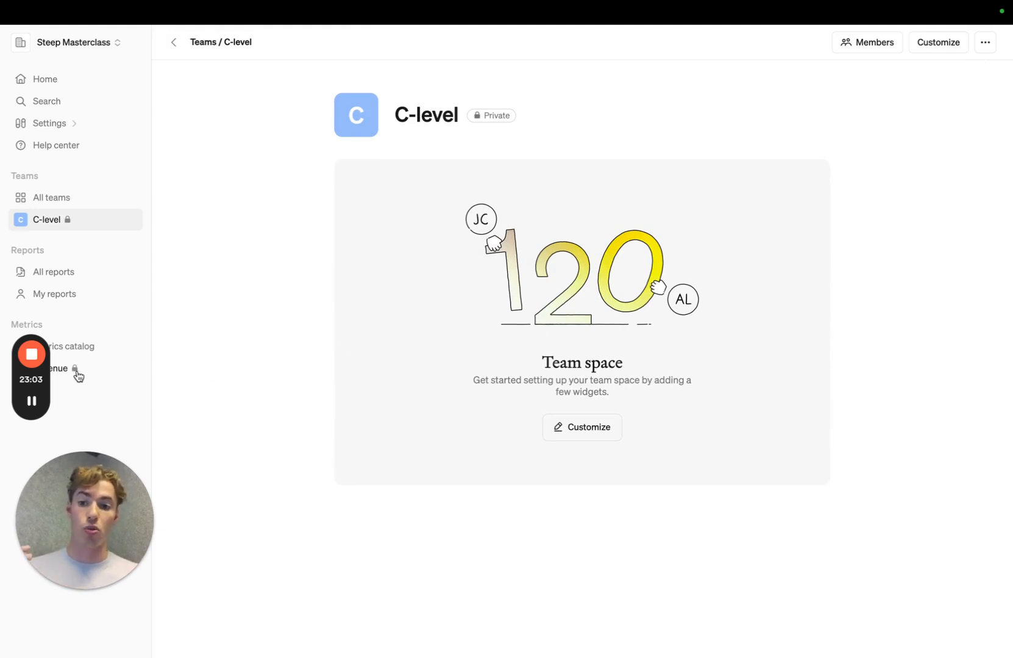
Edit the Revenue metric and give the C-level team access to it
click(50, 369)
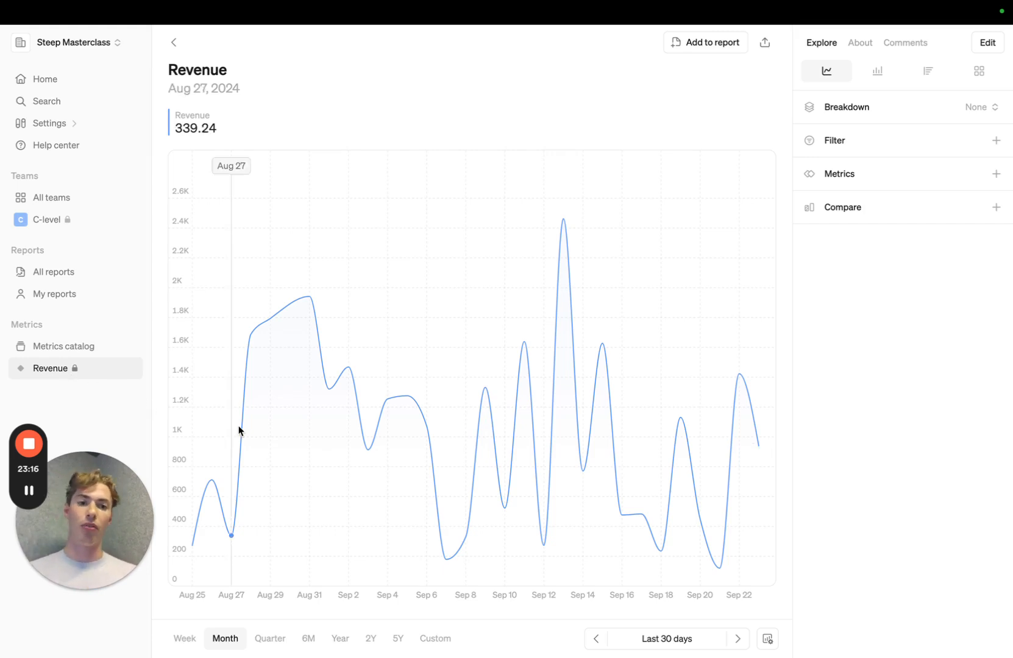
click(988, 46)
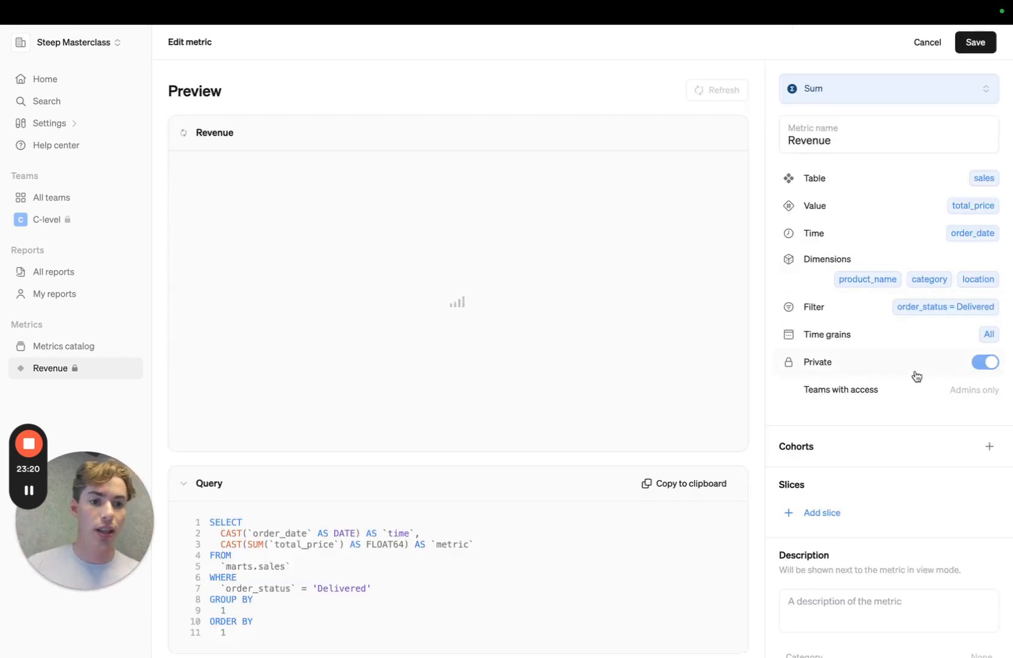
click(955, 396)
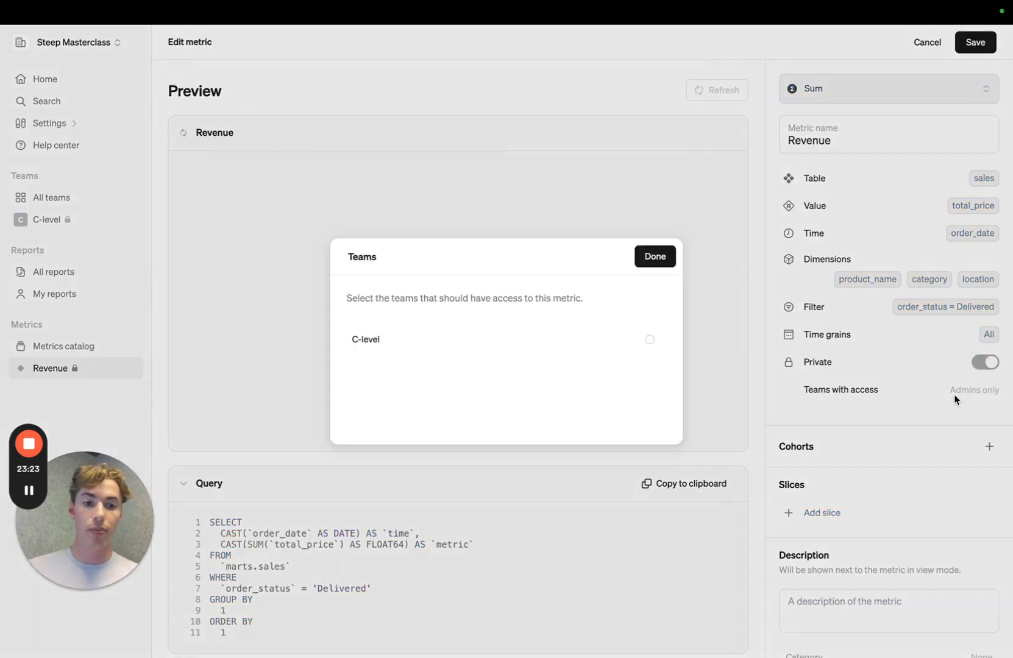
click(629, 347)
click(661, 261)
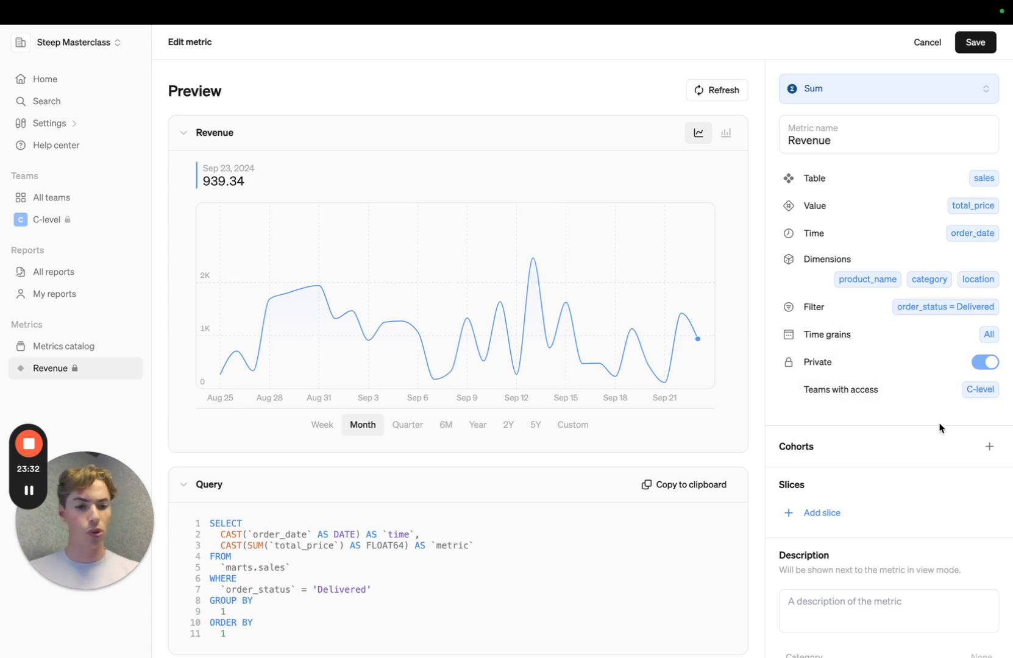
Enter the description "Daily Net Revenue from our Shopify commerce" for the Revenue metric
scroll(856, 541, down, 1)
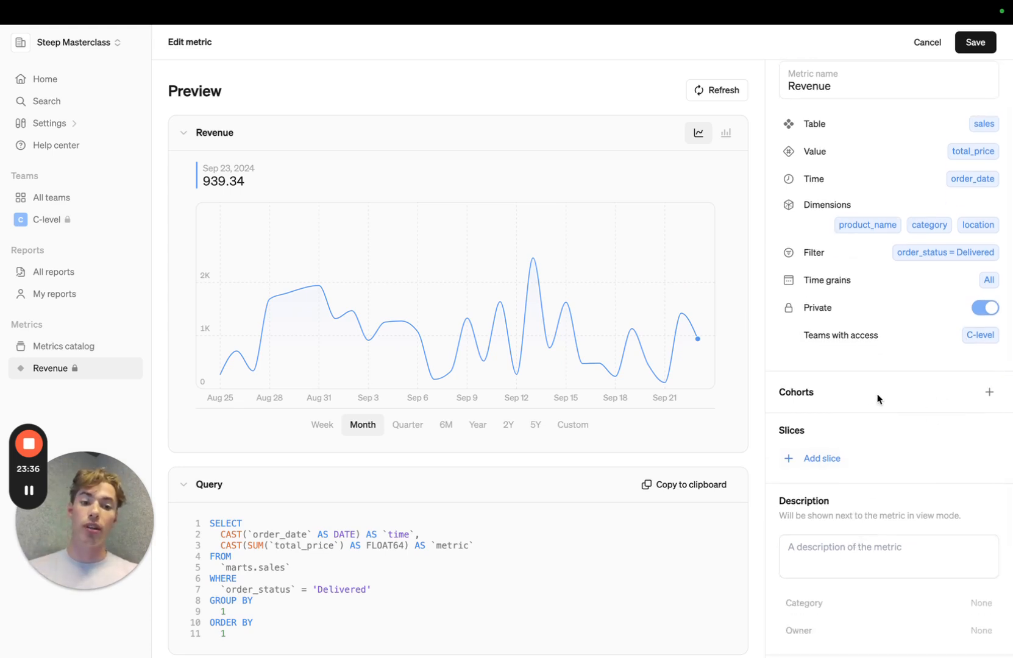
scroll(878, 400, down, 1)
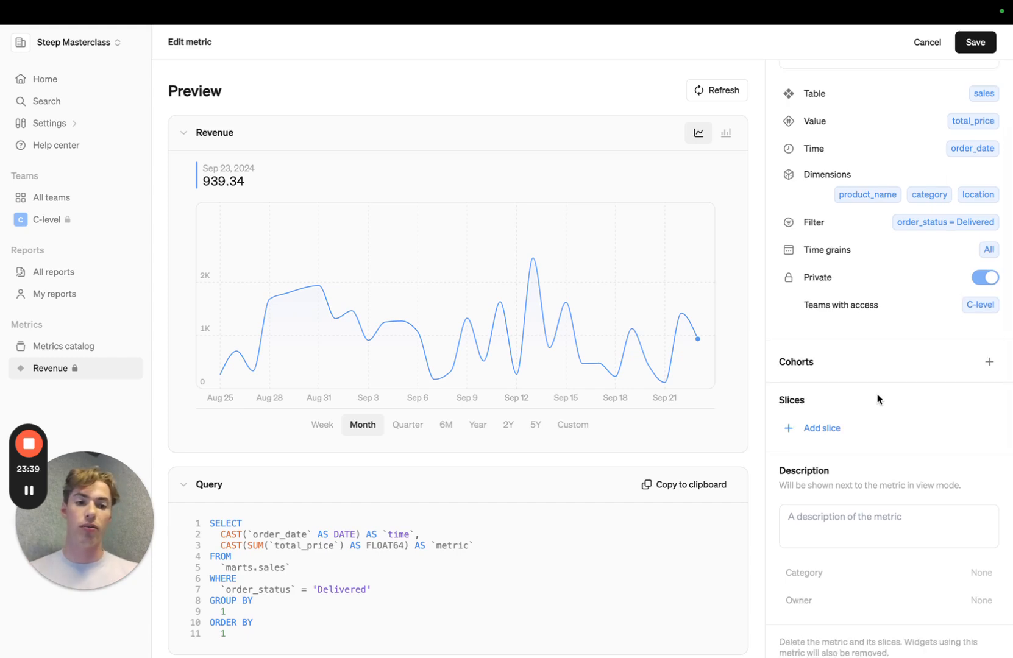
scroll(878, 399, down, 1)
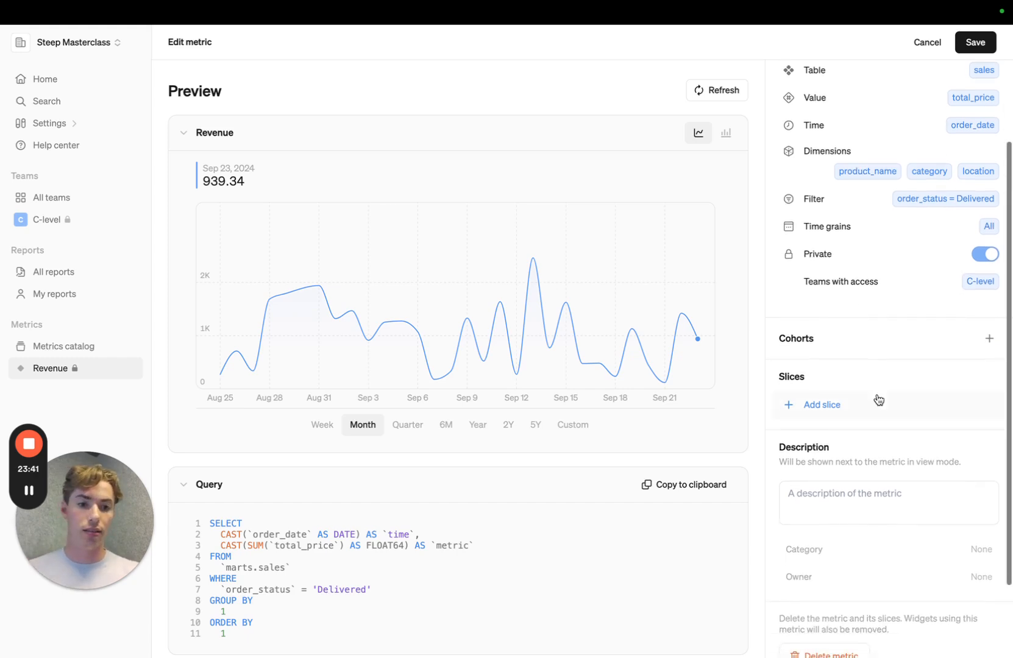
scroll(830, 482, down, 1)
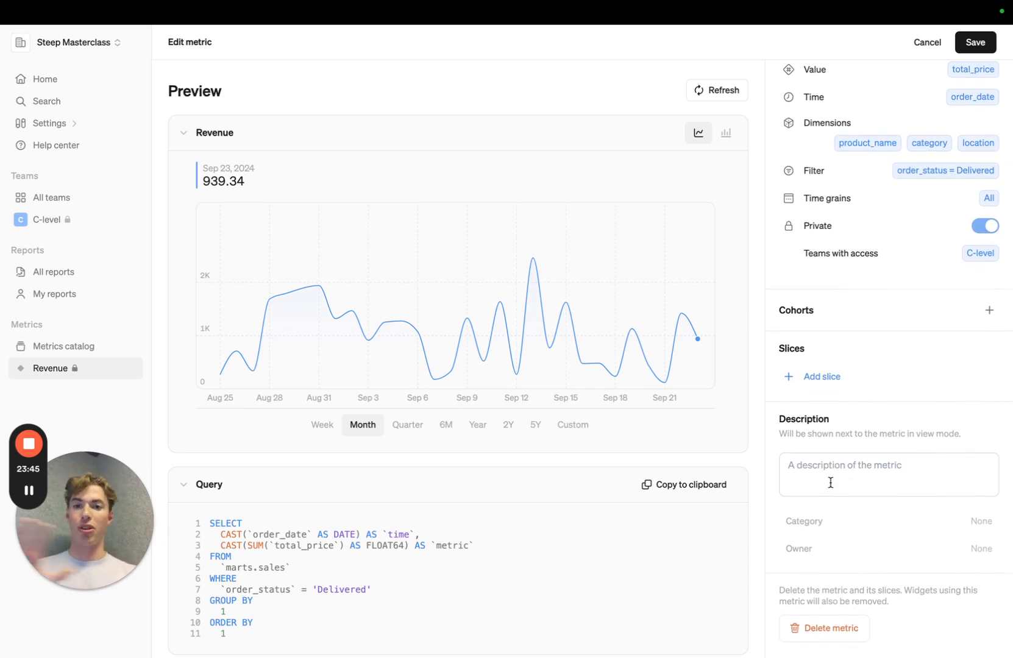
click(855, 467)
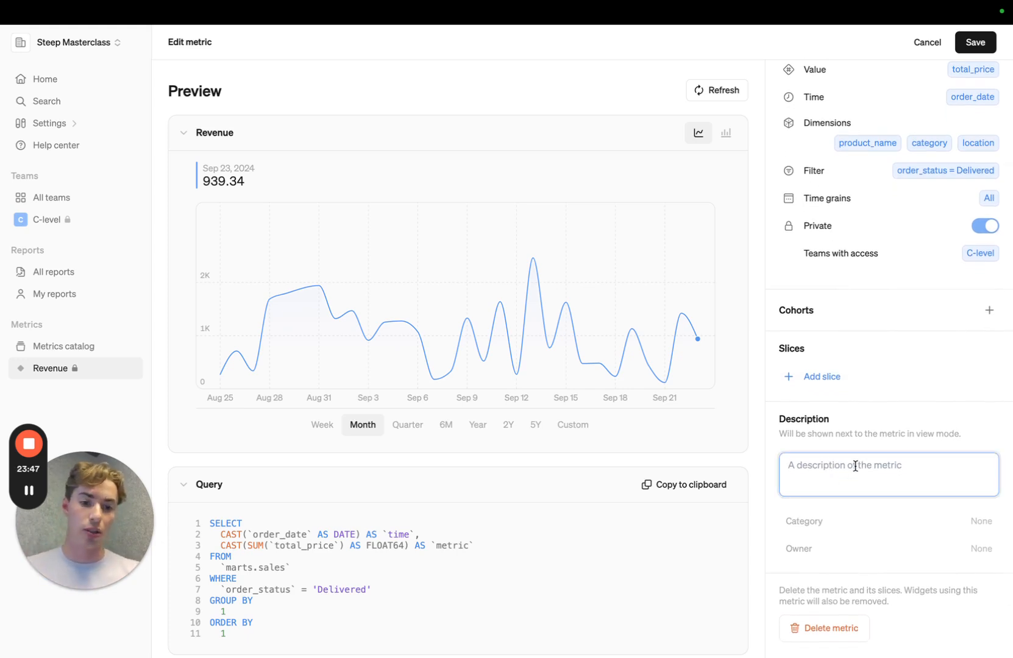
text(Net Revenue)
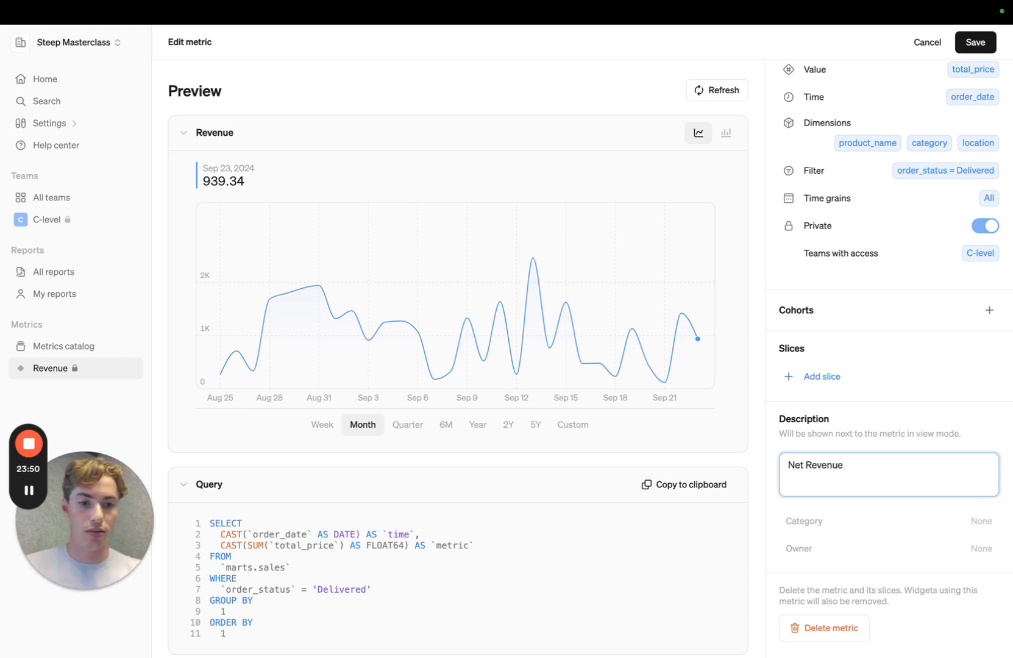
key(super+Left)
text(Daily)
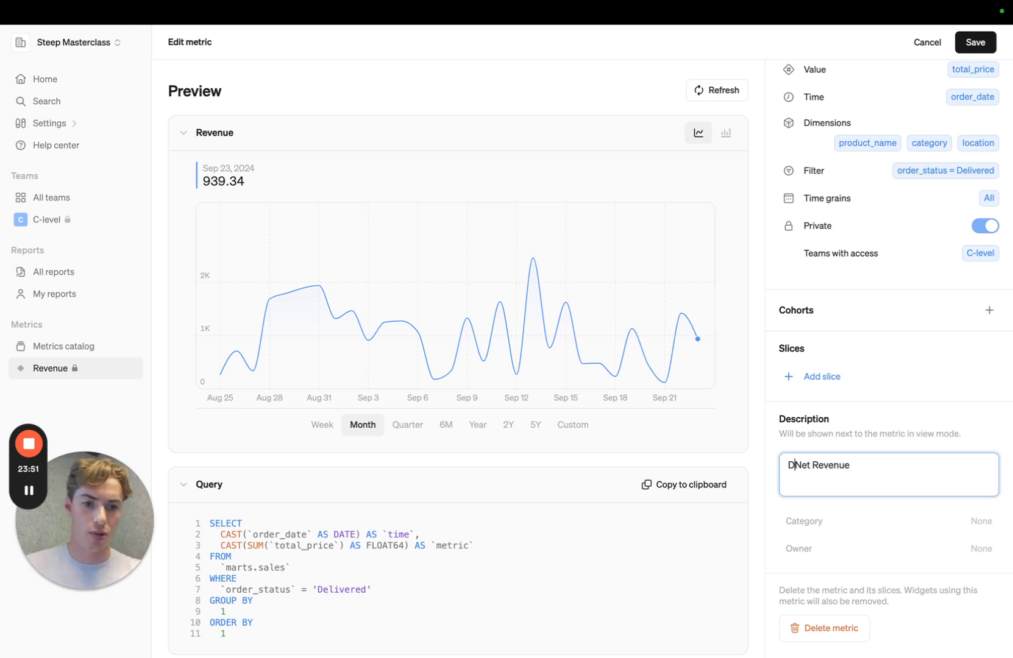
key(super+Right)
text(from our Shopify commerce)
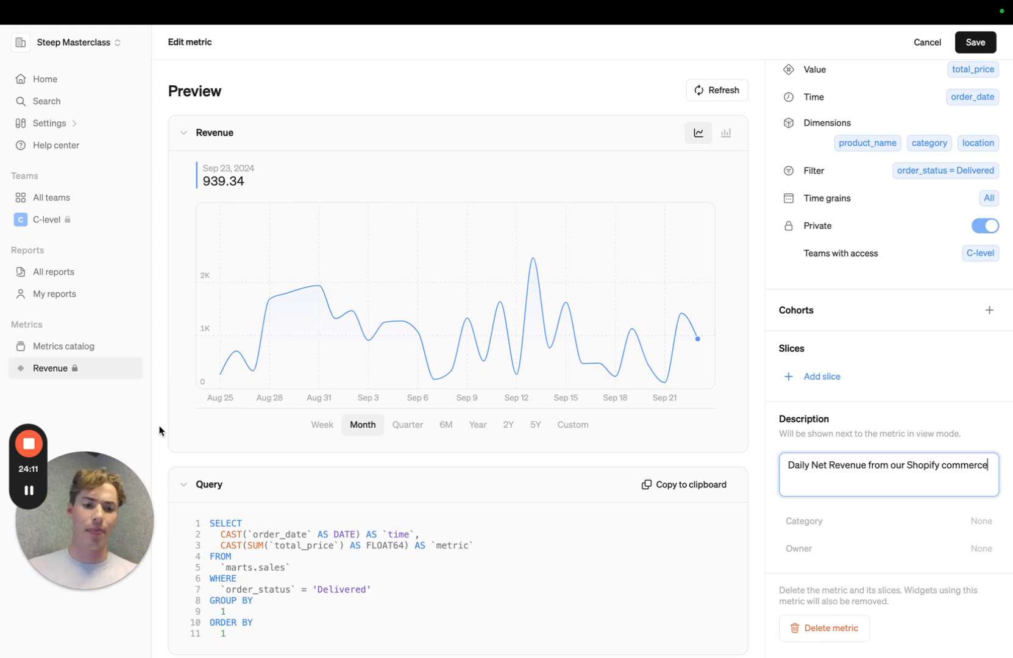
Create a new category named Sales and assign the Revenue metric to it
click(894, 524)
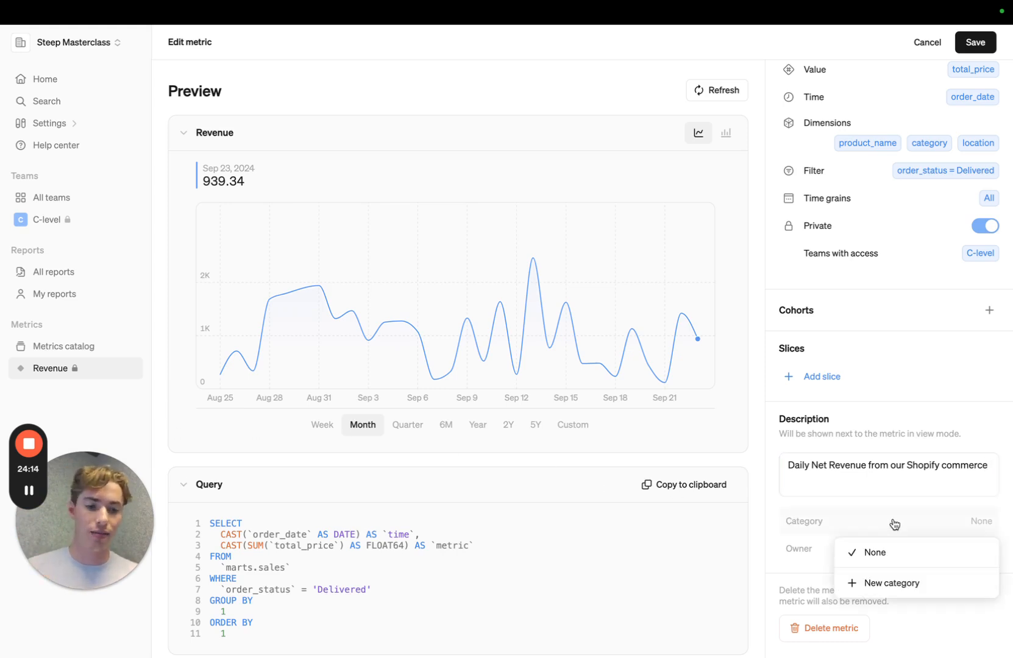
click(900, 582)
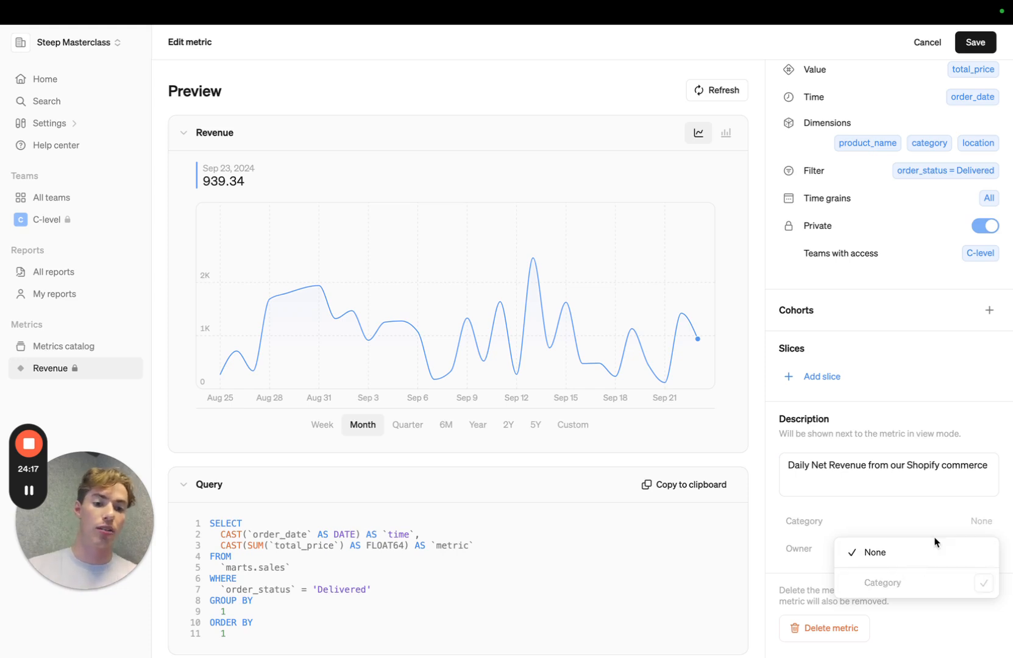
text(A)
key(BackSpace)
text(Sales)
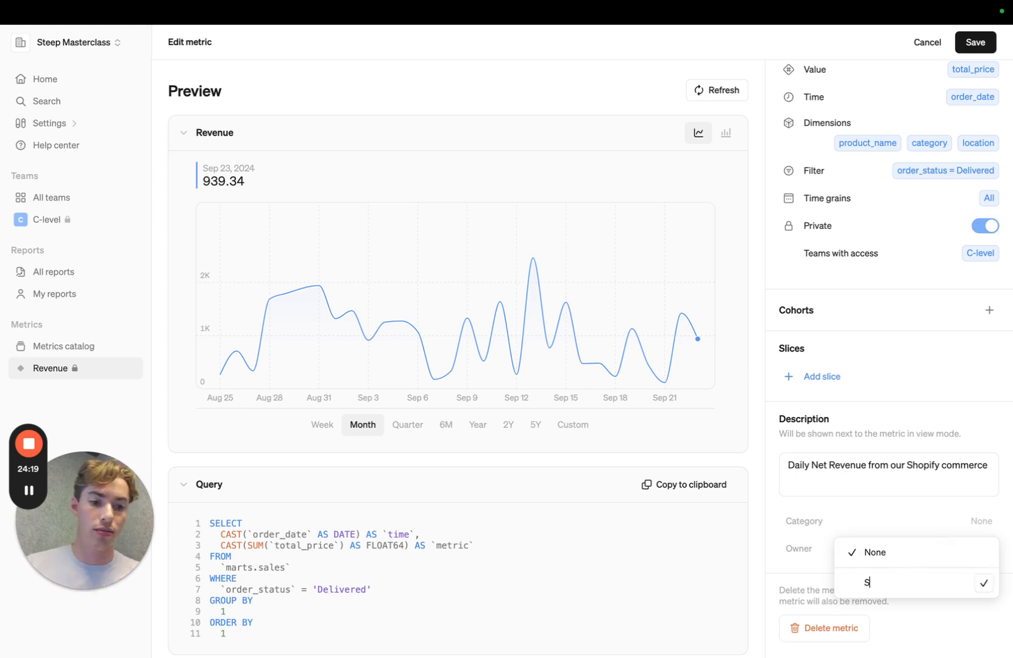
click(987, 583)
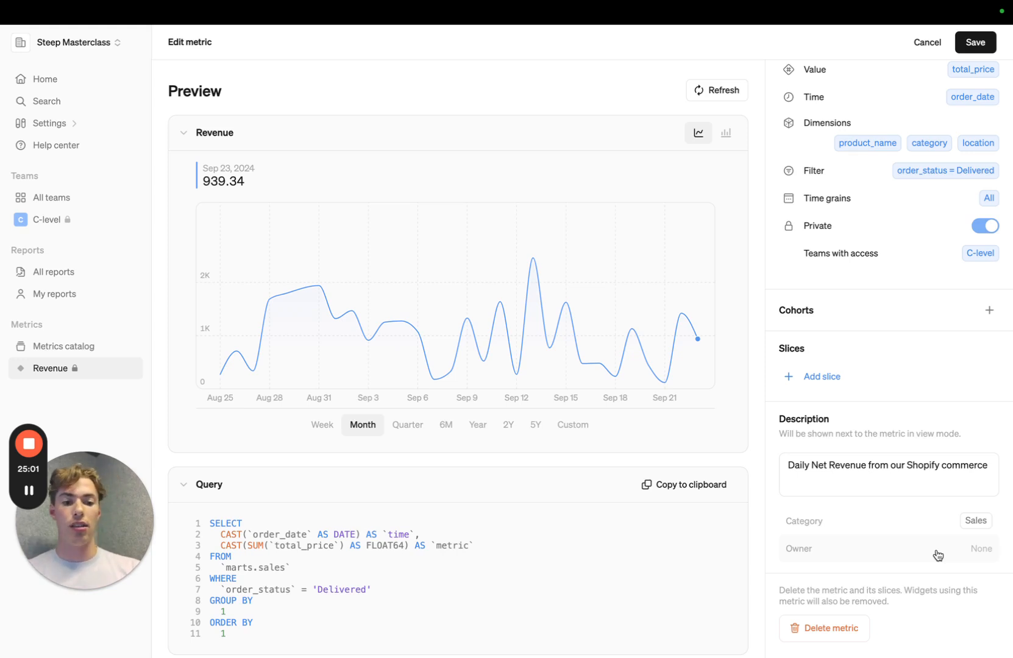
Assign the workspace member as owner of the Revenue metric and save the metric
click(937, 555)
click(917, 451)
click(786, 510)
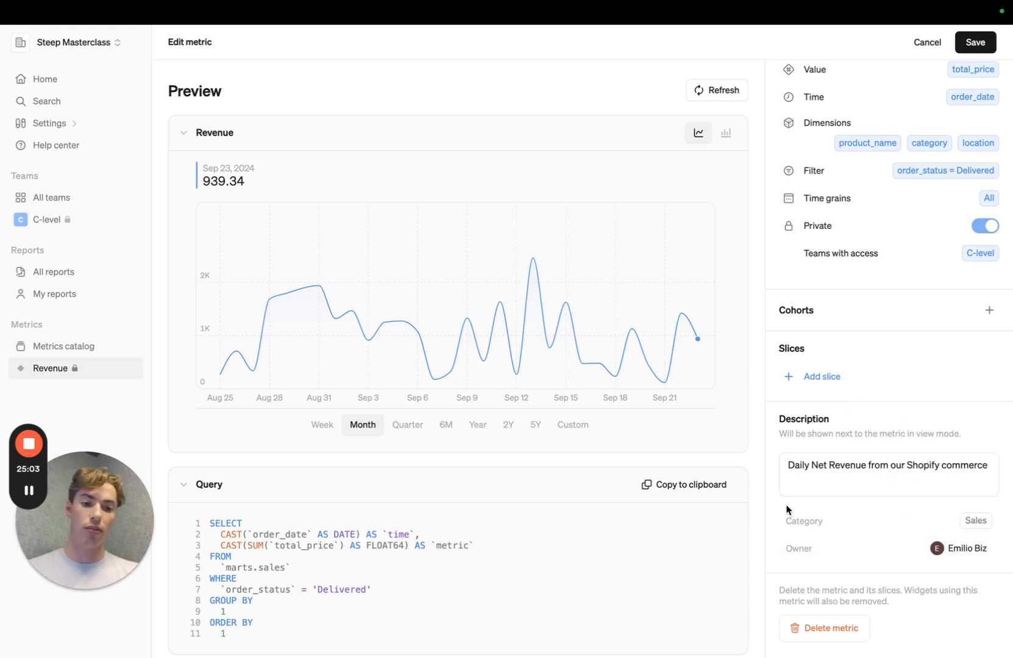
click(974, 43)
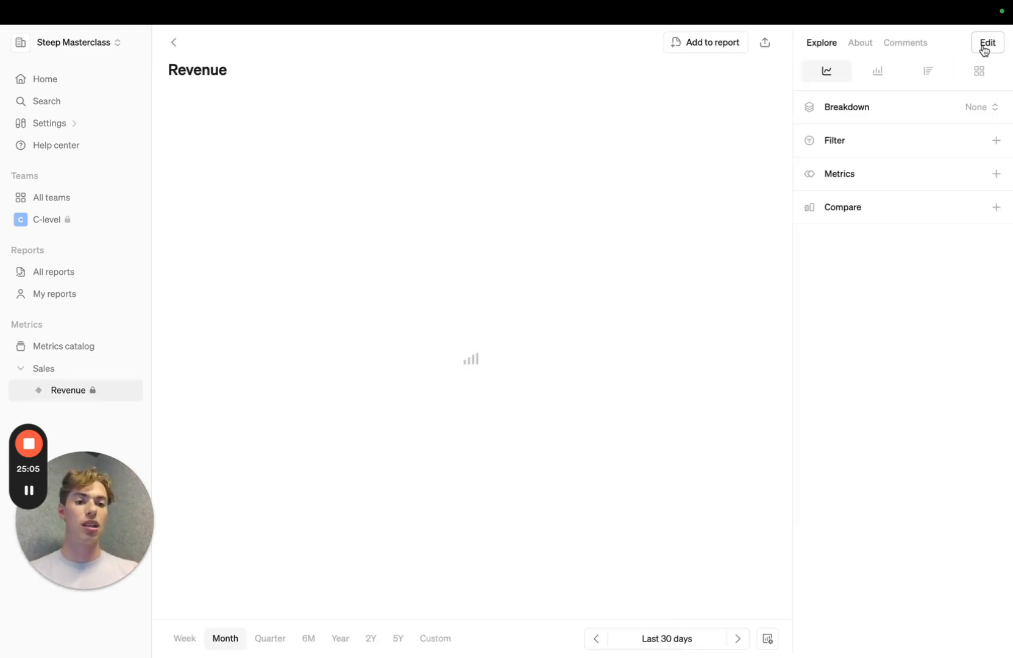
View the Revenue metric's description, category and owner details
click(859, 44)
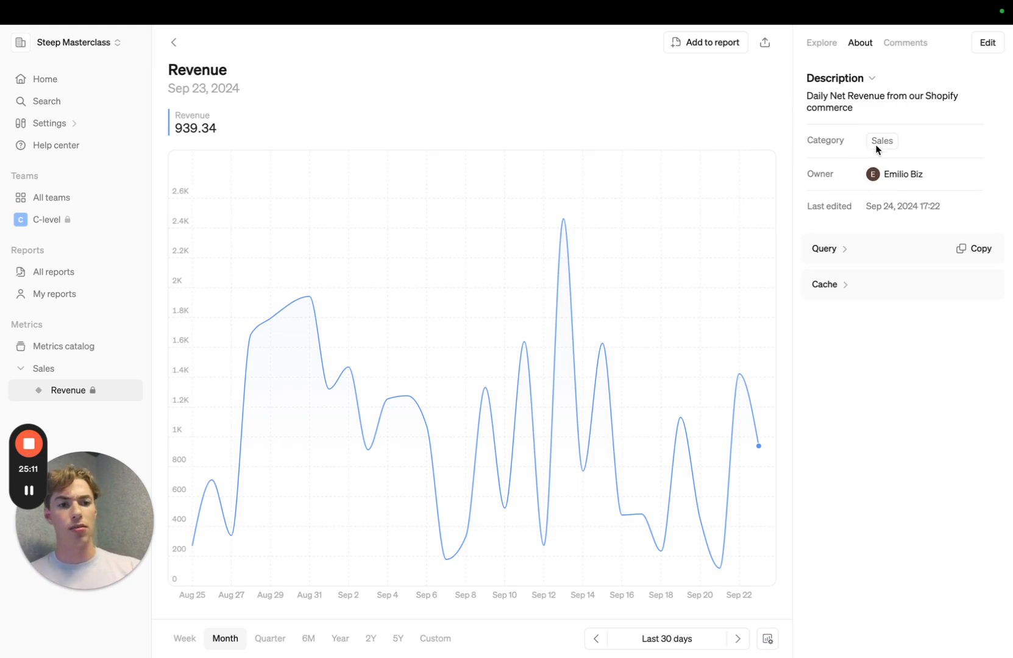
click(822, 44)
click(859, 44)
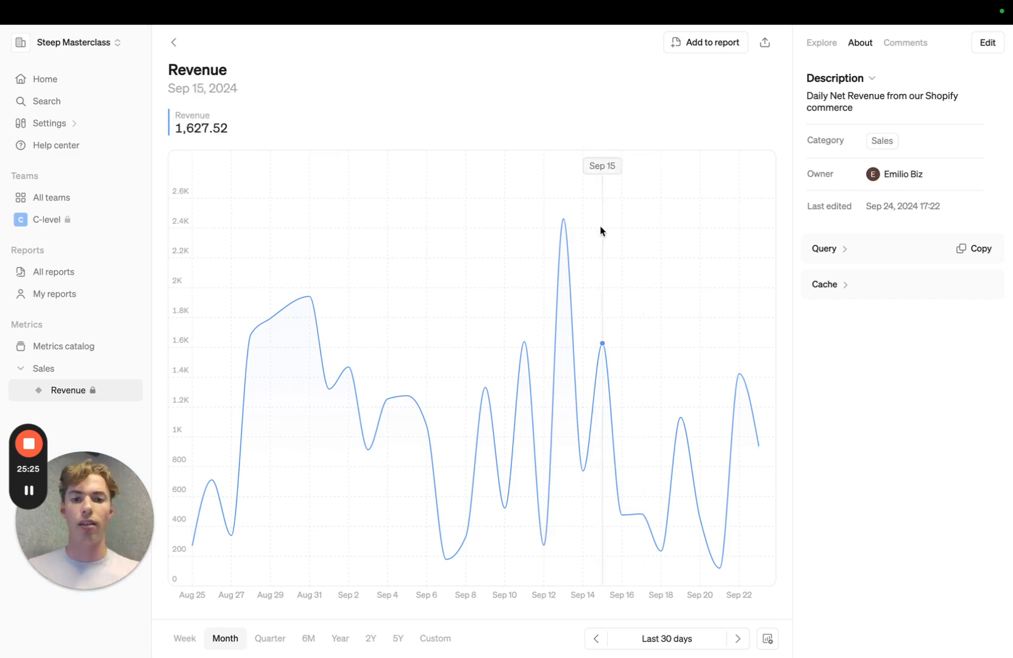
click(558, 240)
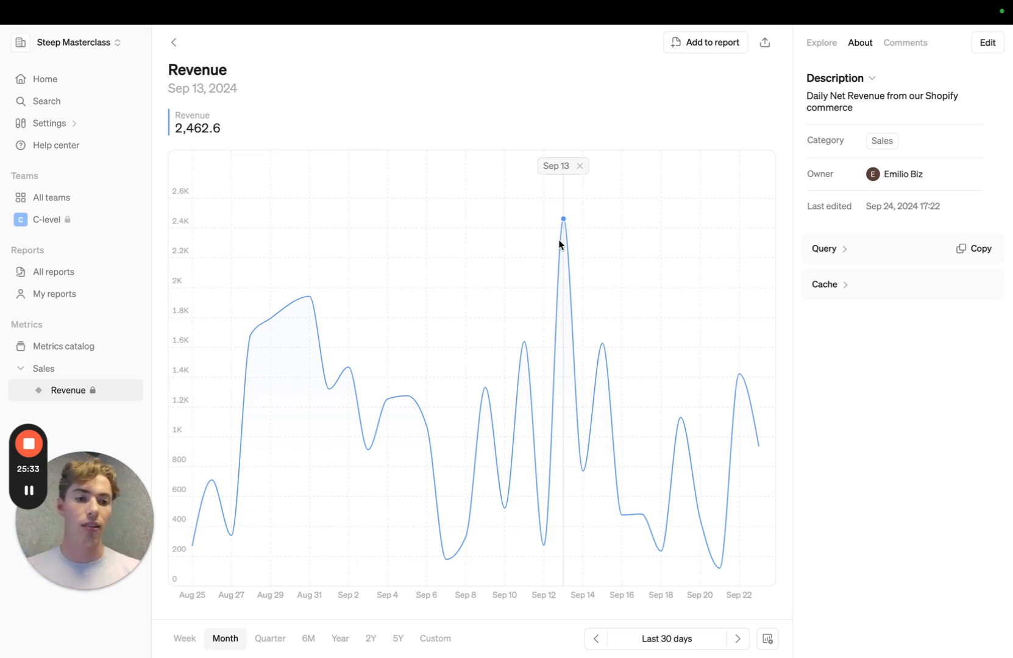
click(34, 494)
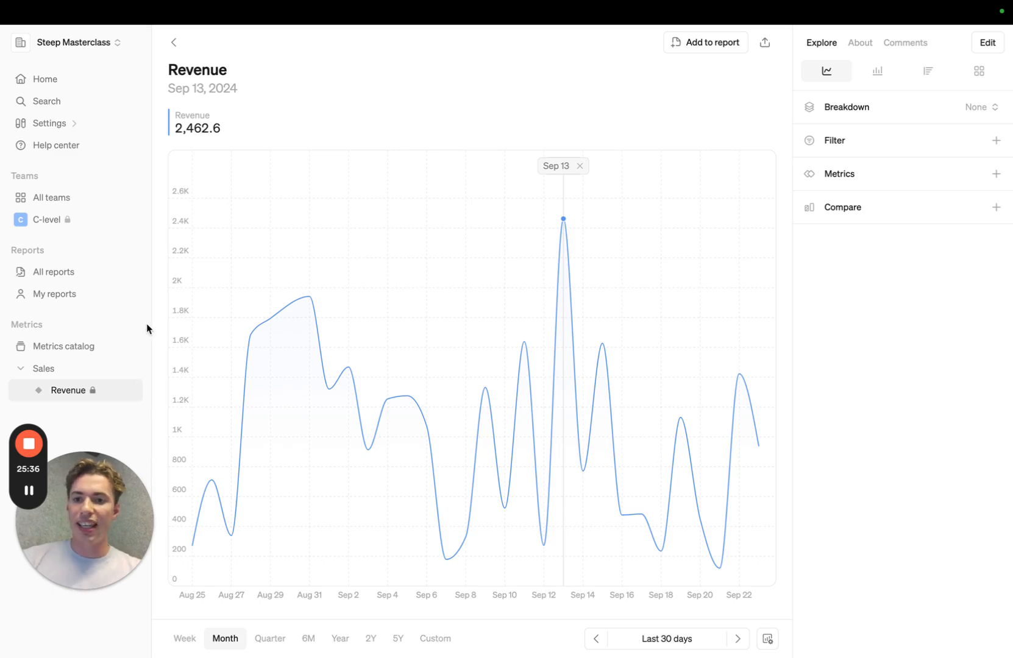
Create a new Unique Count metric named Customers
mouse_move(136, 327)
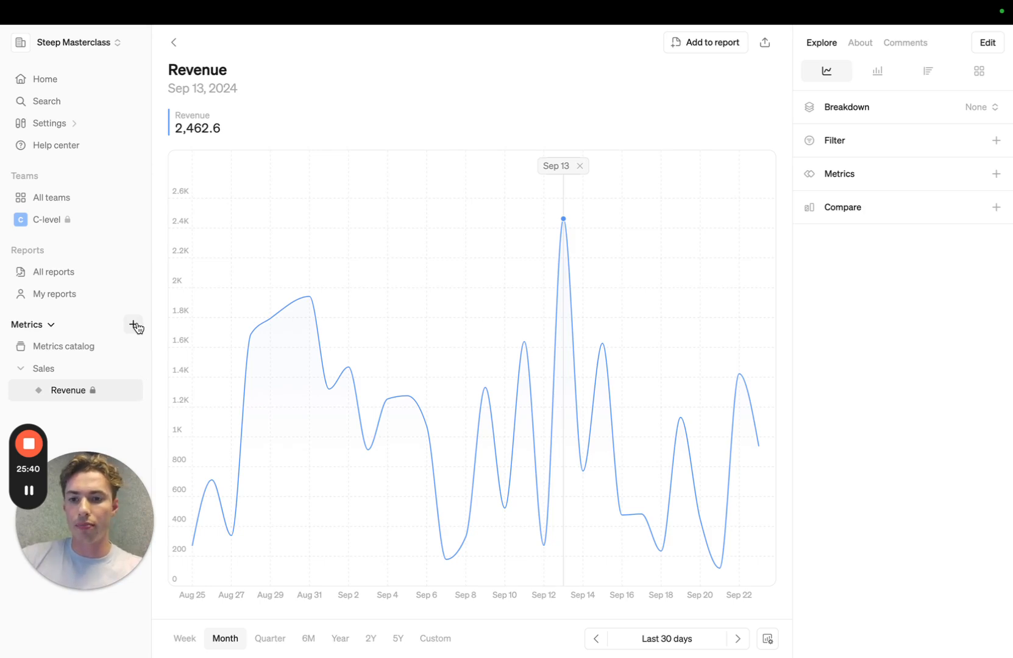
click(135, 326)
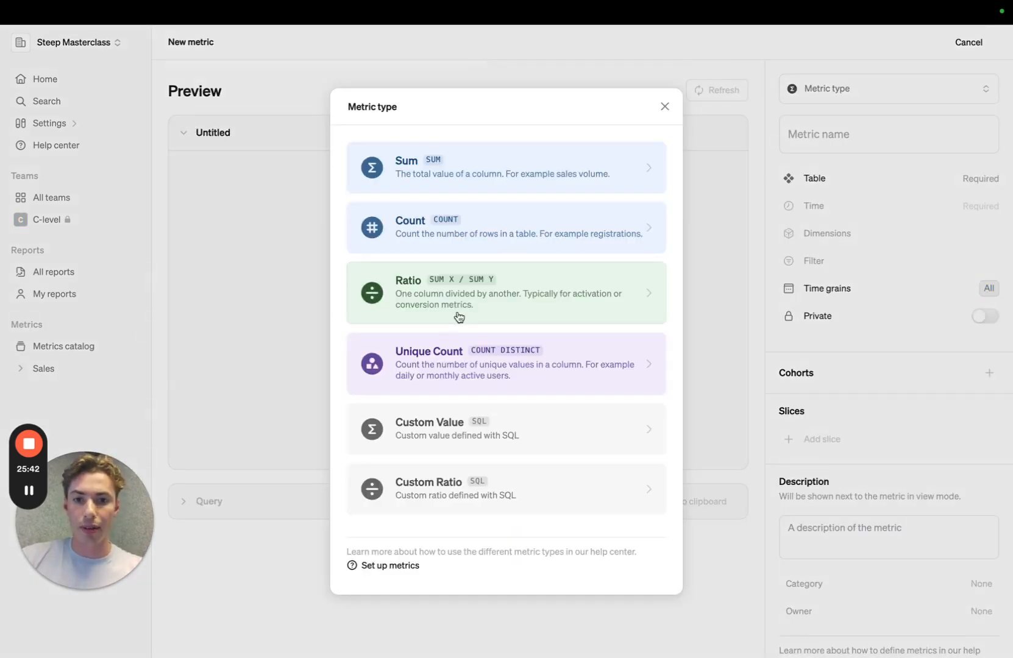
click(445, 360)
click(882, 127)
text(Customers)
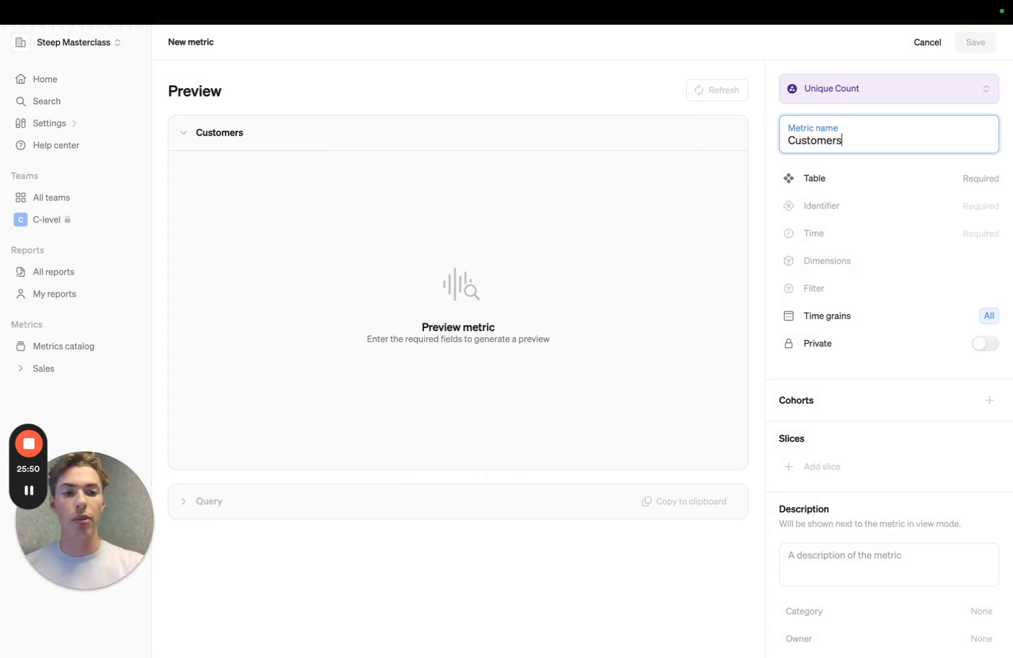
Base the Customers metric on the sales table, with customer_id as identifier and order_date as time column
click(894, 180)
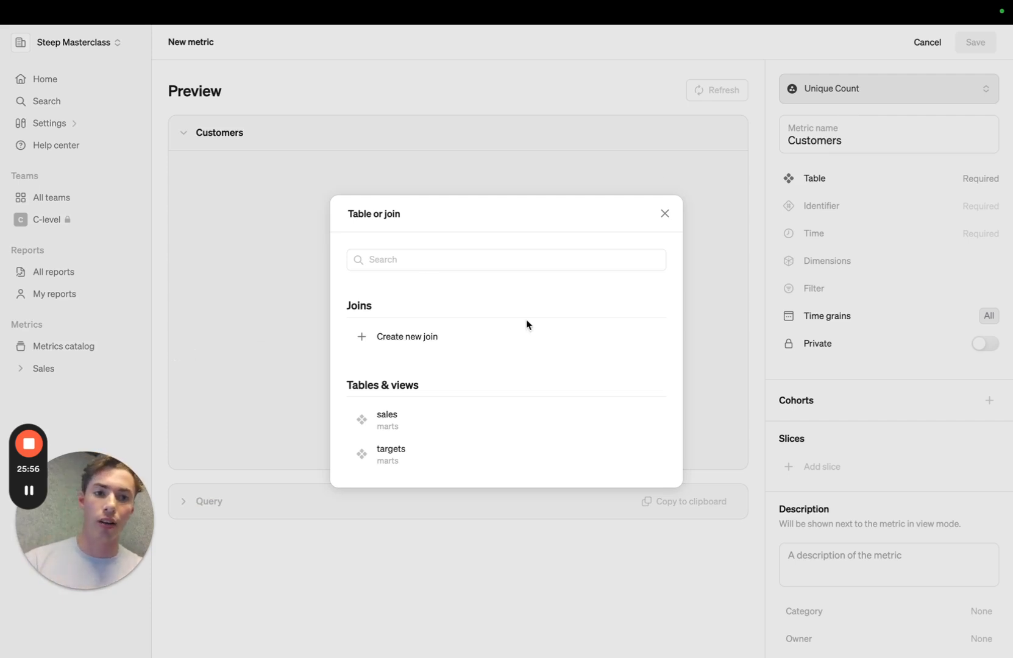
click(420, 416)
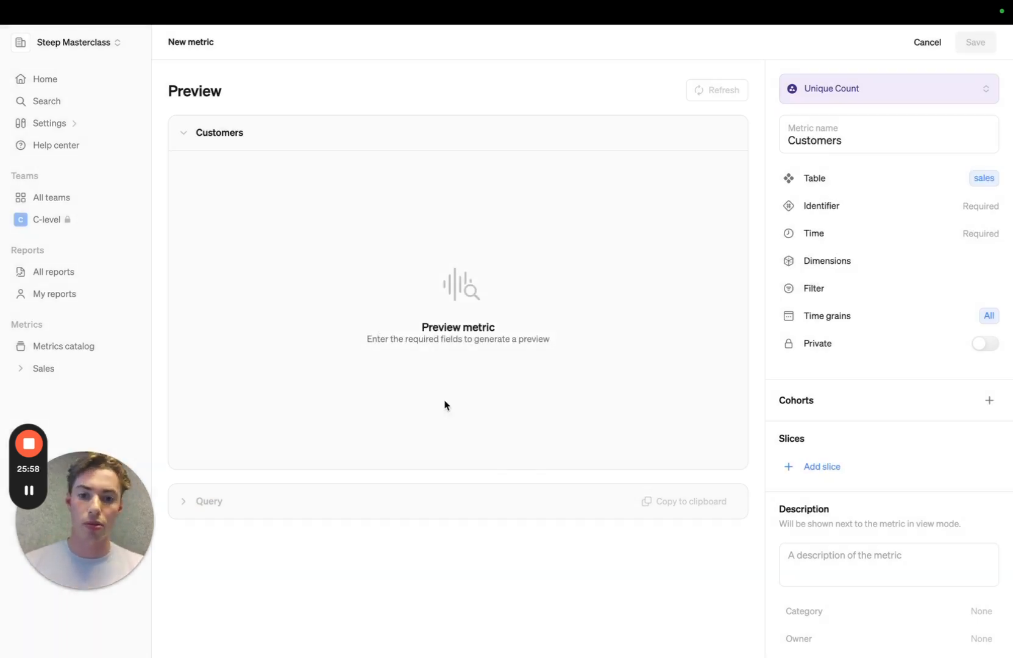
click(859, 206)
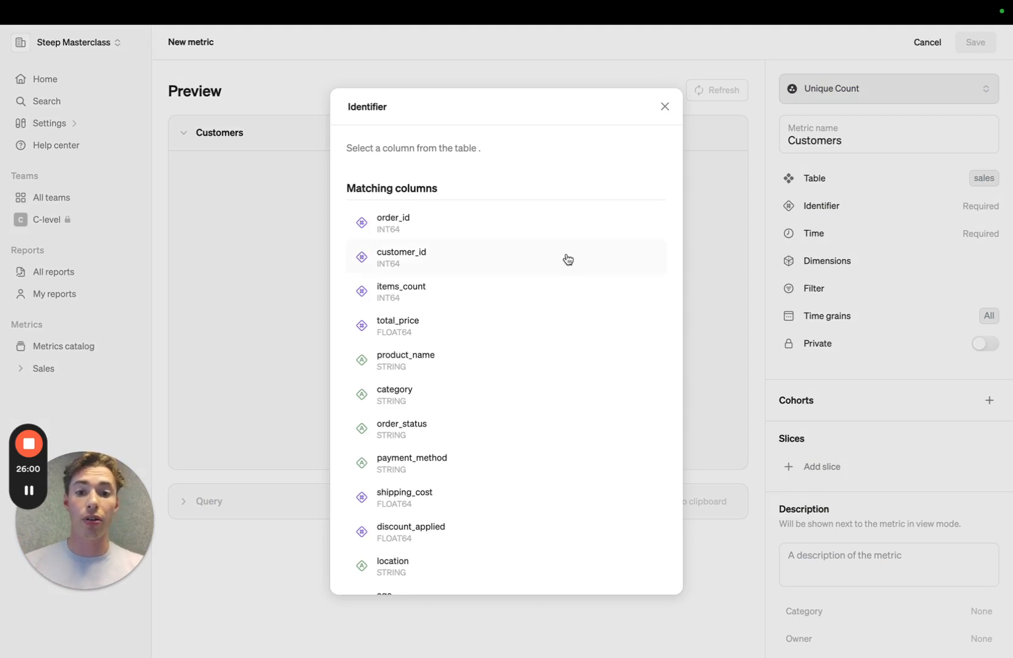
click(512, 266)
click(839, 234)
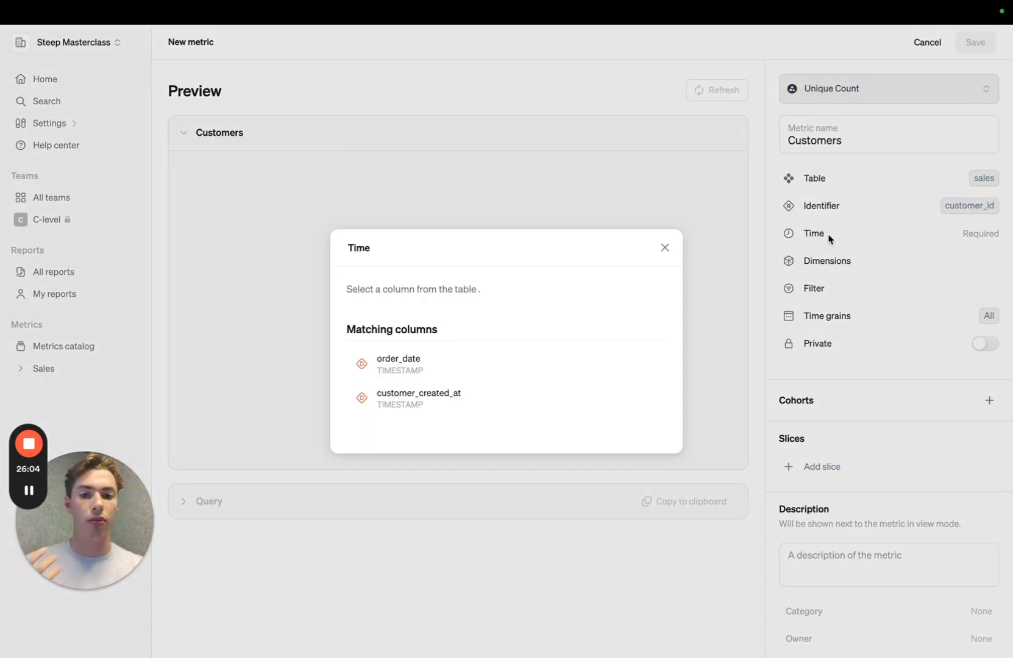
click(549, 361)
Add location as a dimension of the Customers metric
click(879, 268)
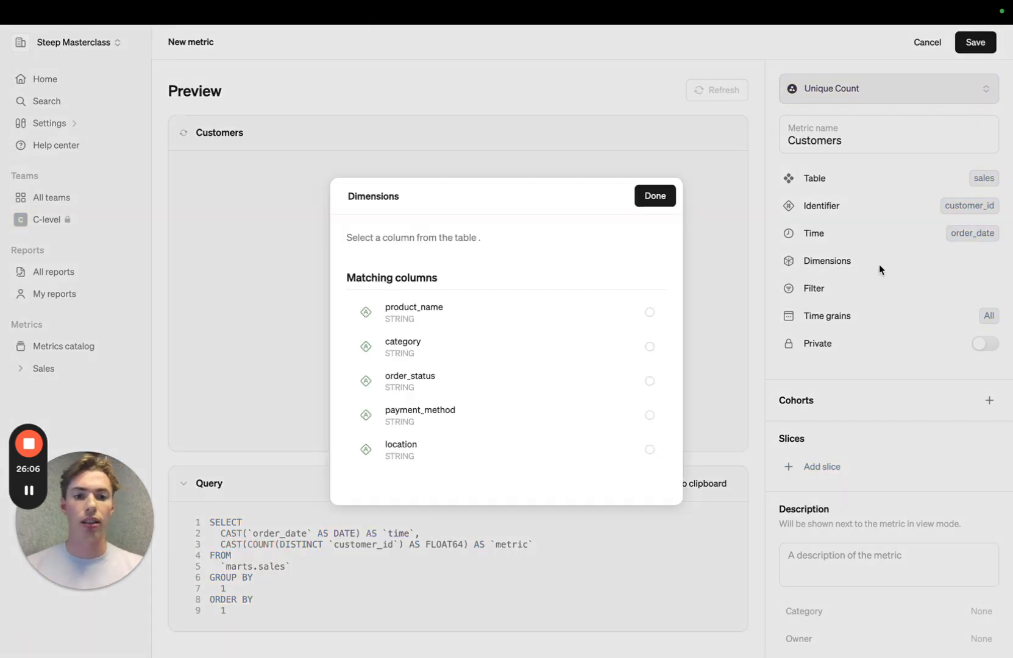
click(482, 450)
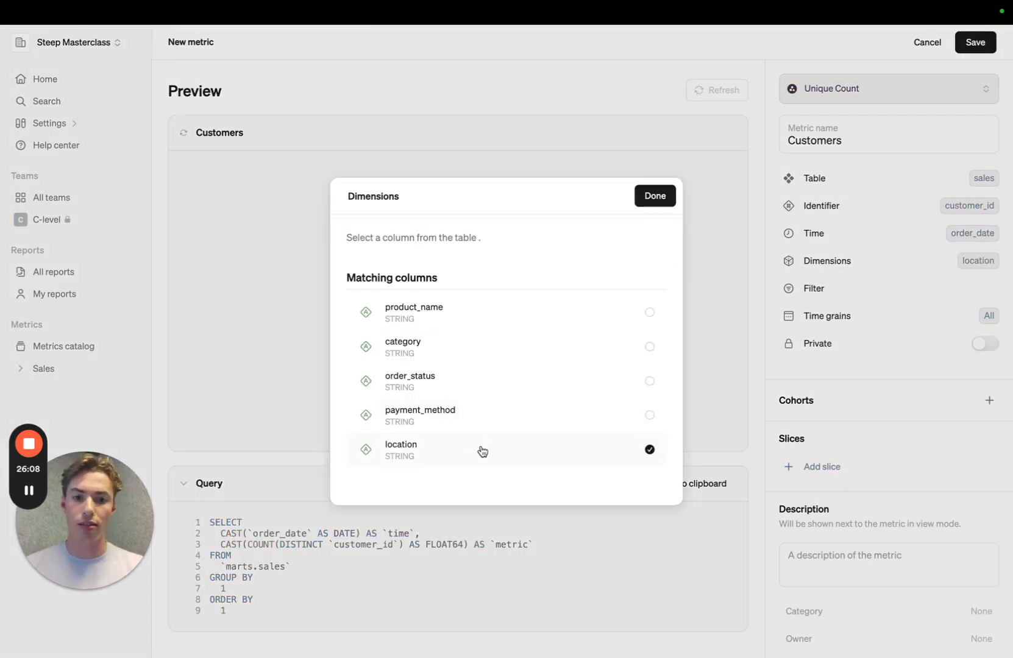
click(655, 196)
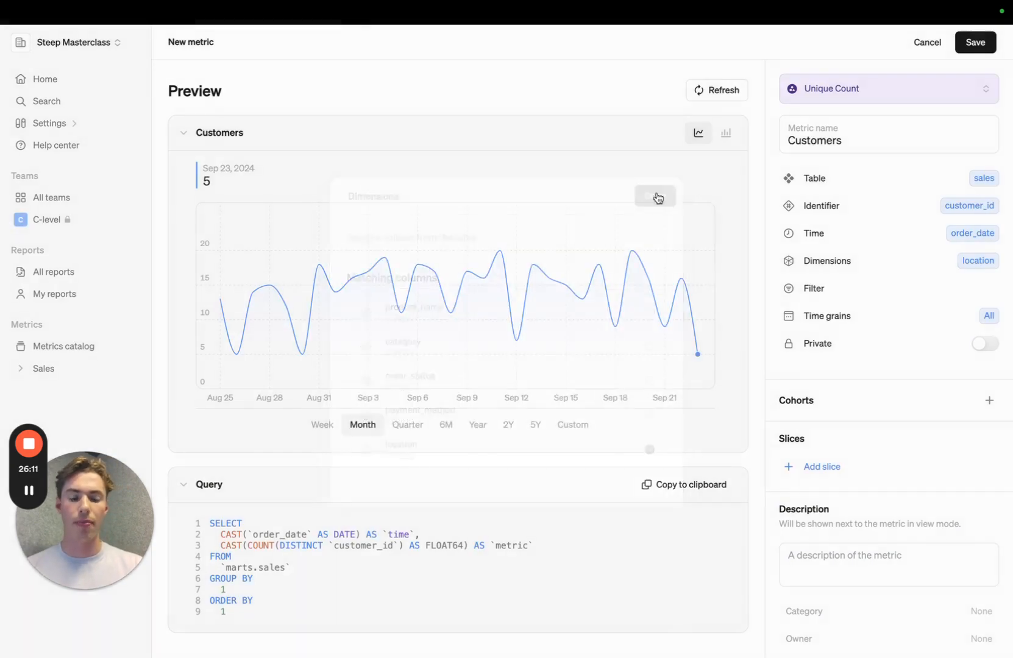
Filter the Customers metric to rows where order_status equals Delivered and refresh the preview
click(807, 290)
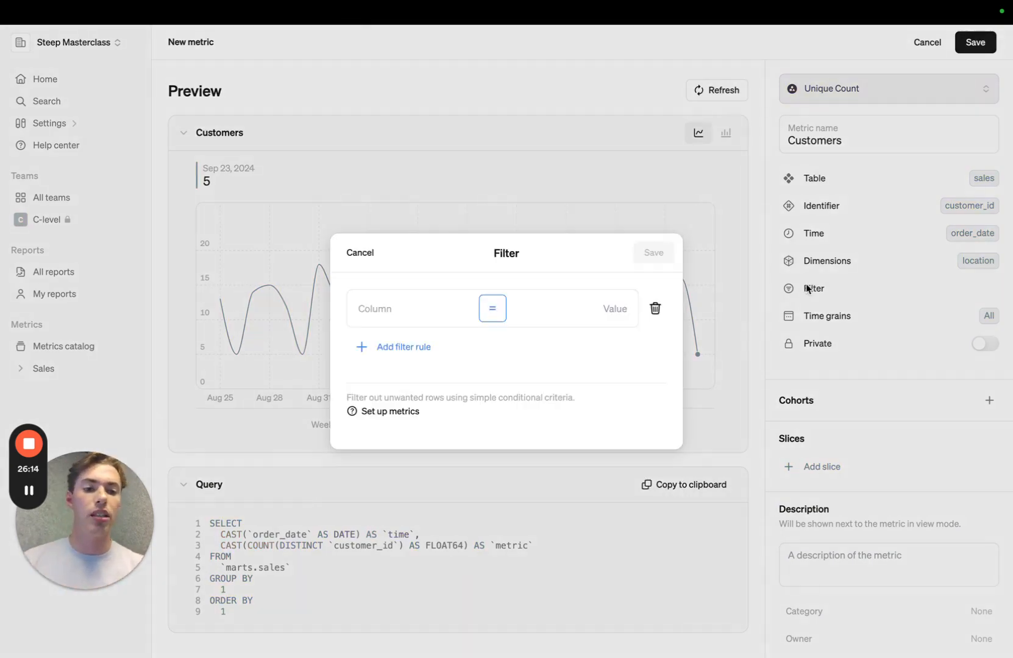
click(382, 314)
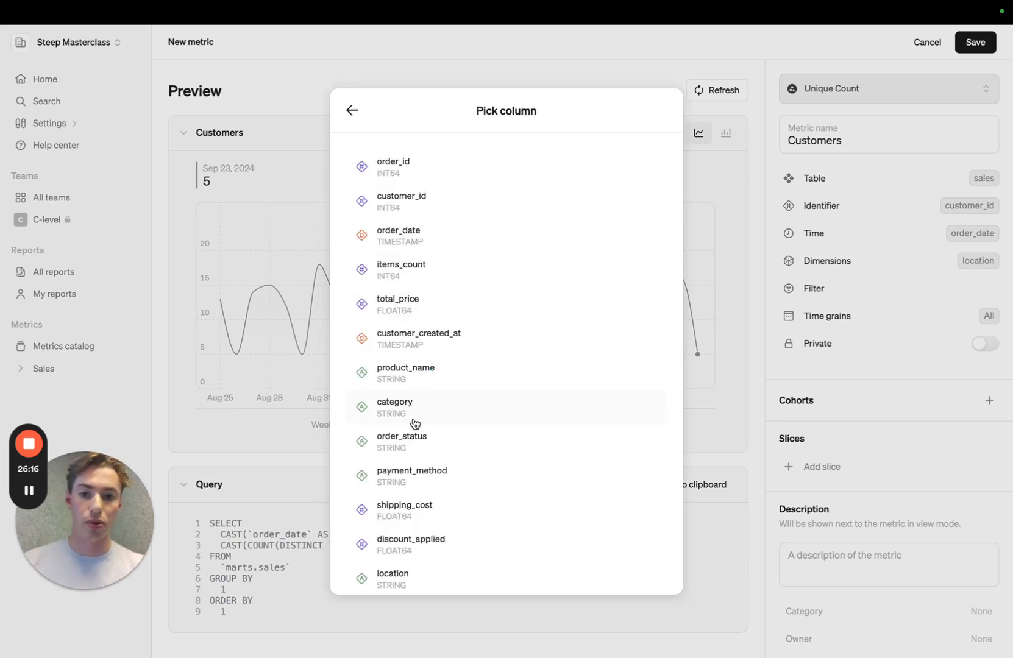
click(416, 444)
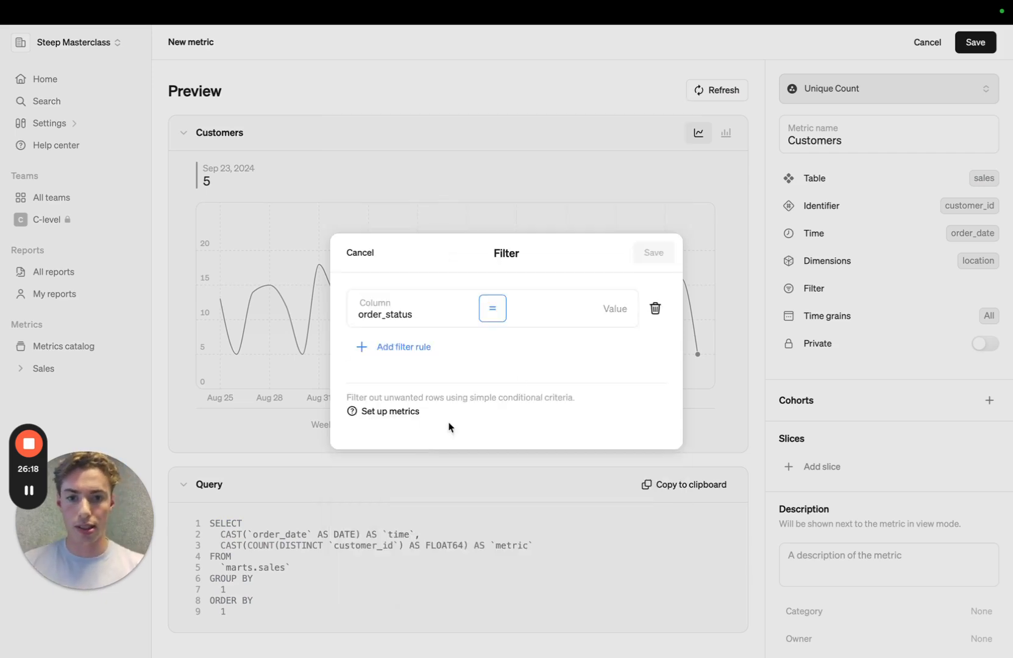
click(607, 309)
text(Delivered)
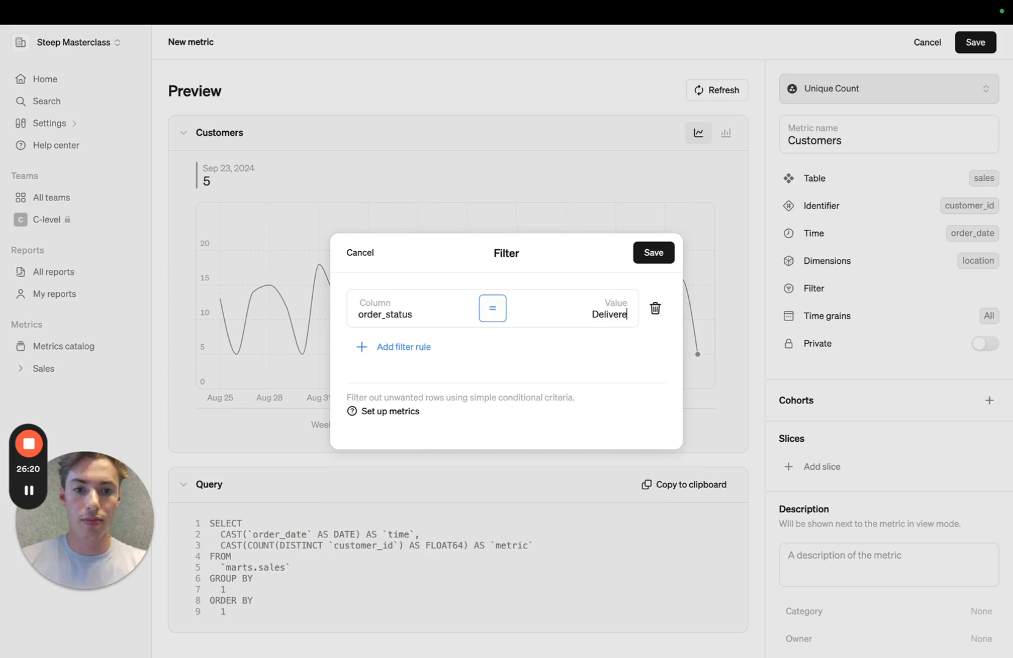
click(654, 252)
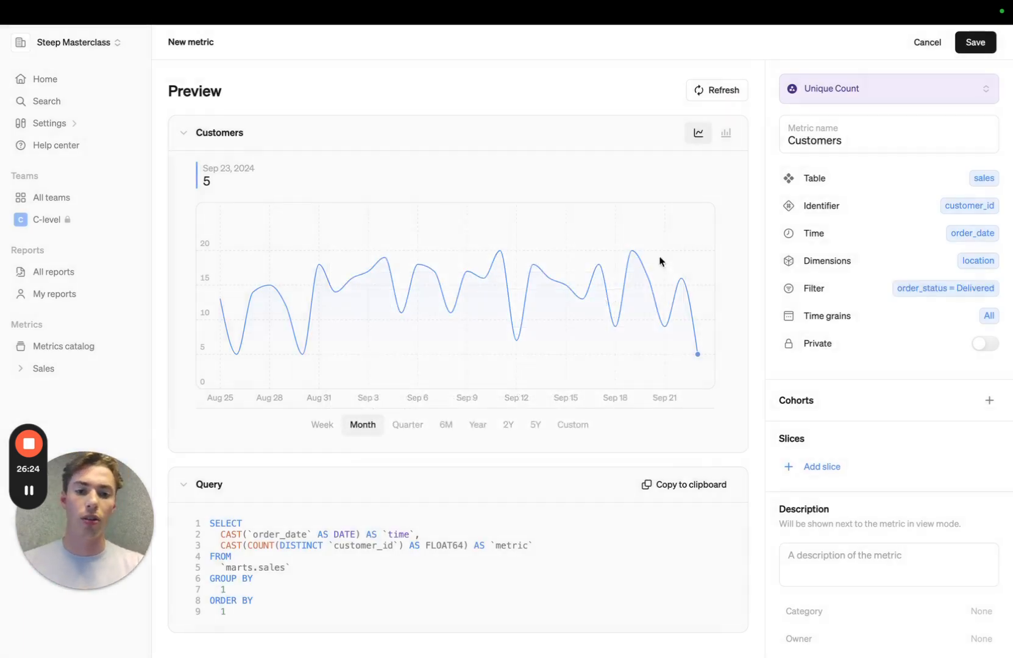
click(716, 91)
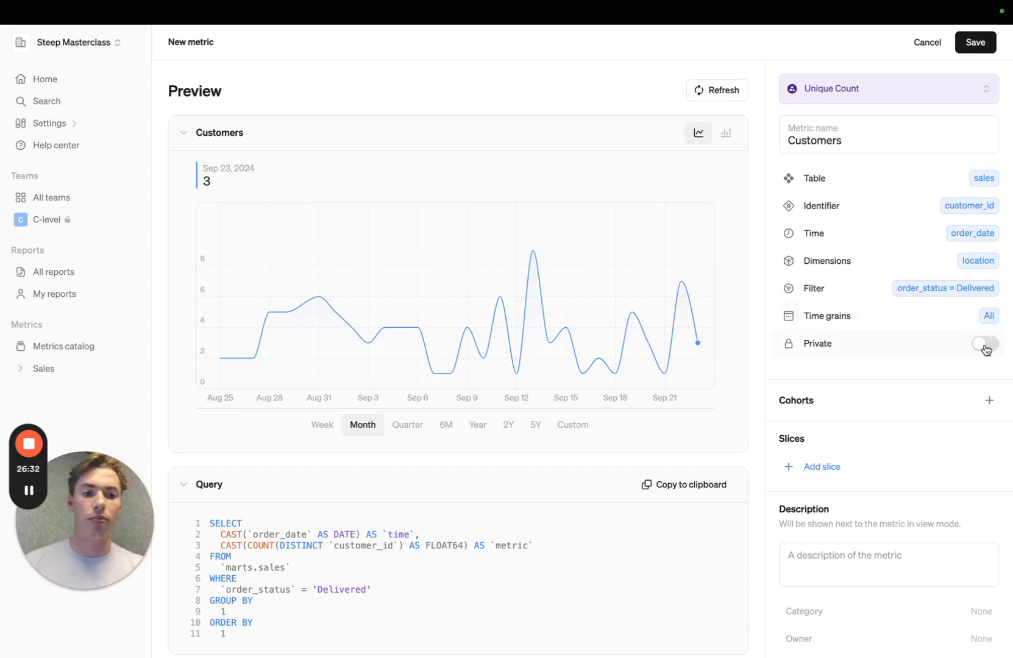
Assign the Customers metric to the Sales category with the workspace member as owner, and save it
click(975, 614)
click(909, 549)
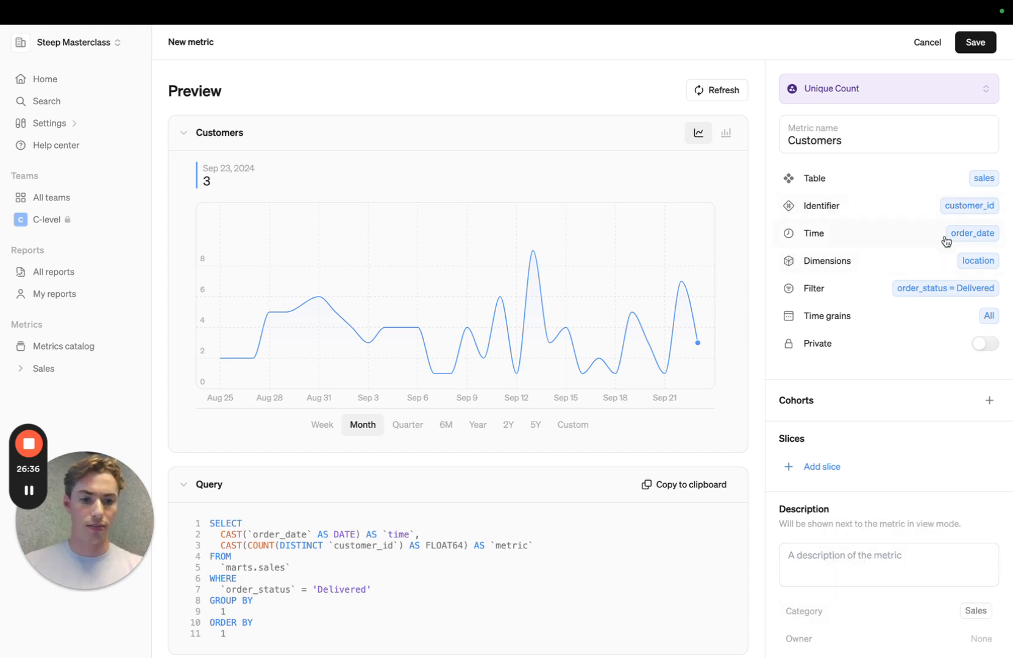
click(852, 639)
click(892, 537)
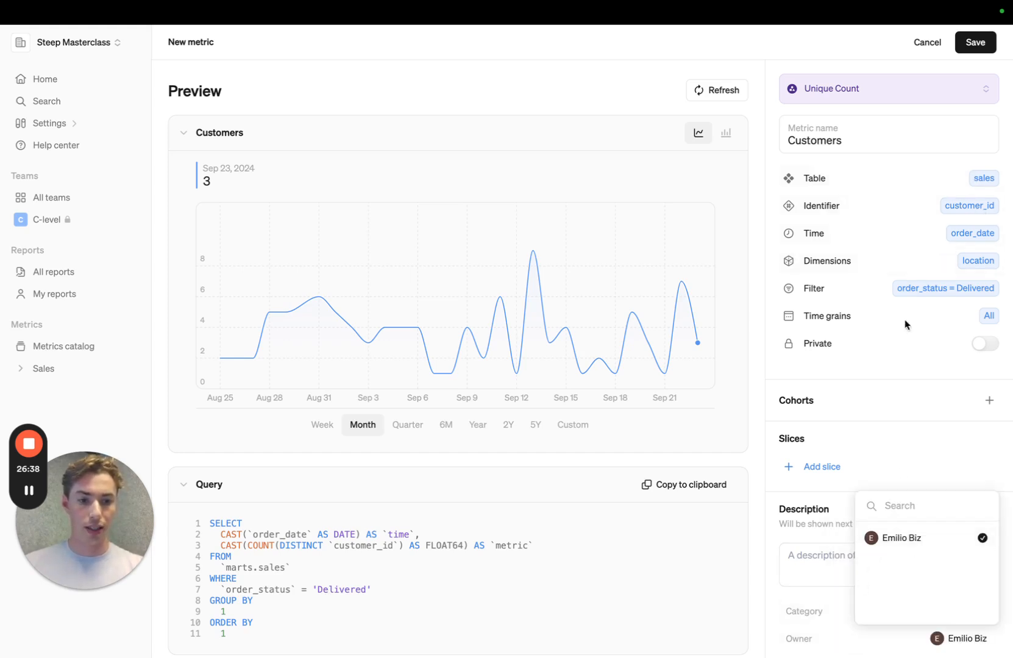
click(940, 172)
click(980, 43)
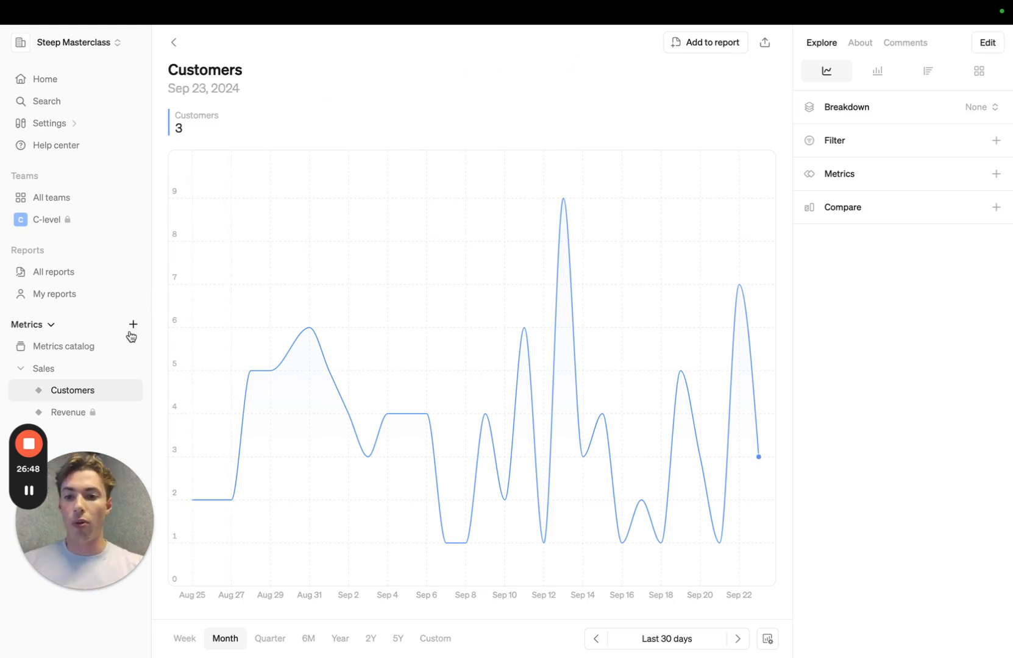
Create a new Custom Value metric named AOV based on the sales table
click(134, 325)
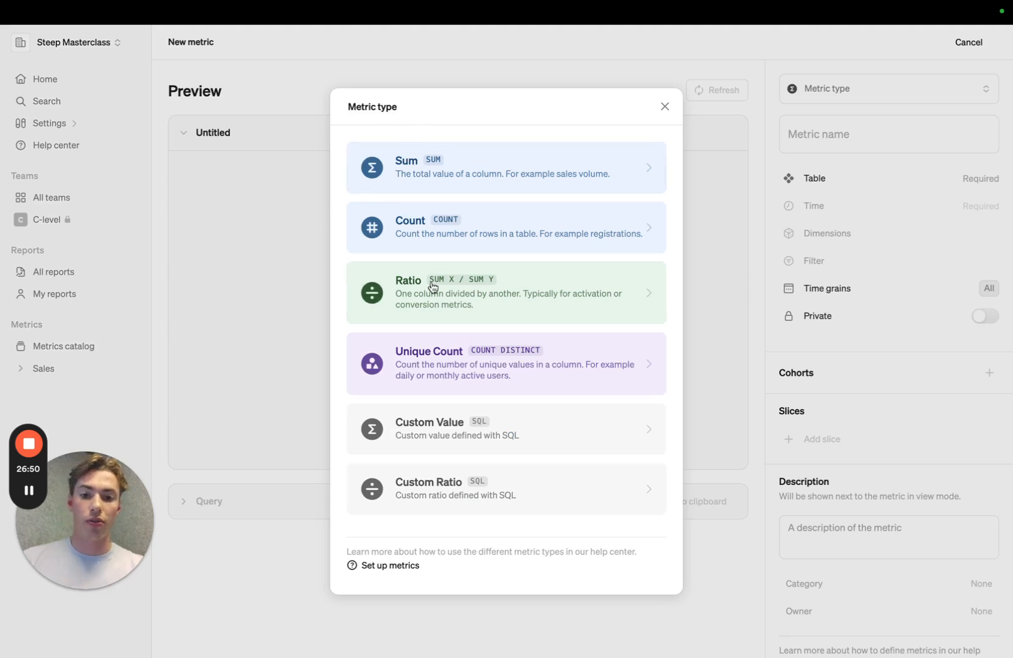
click(451, 441)
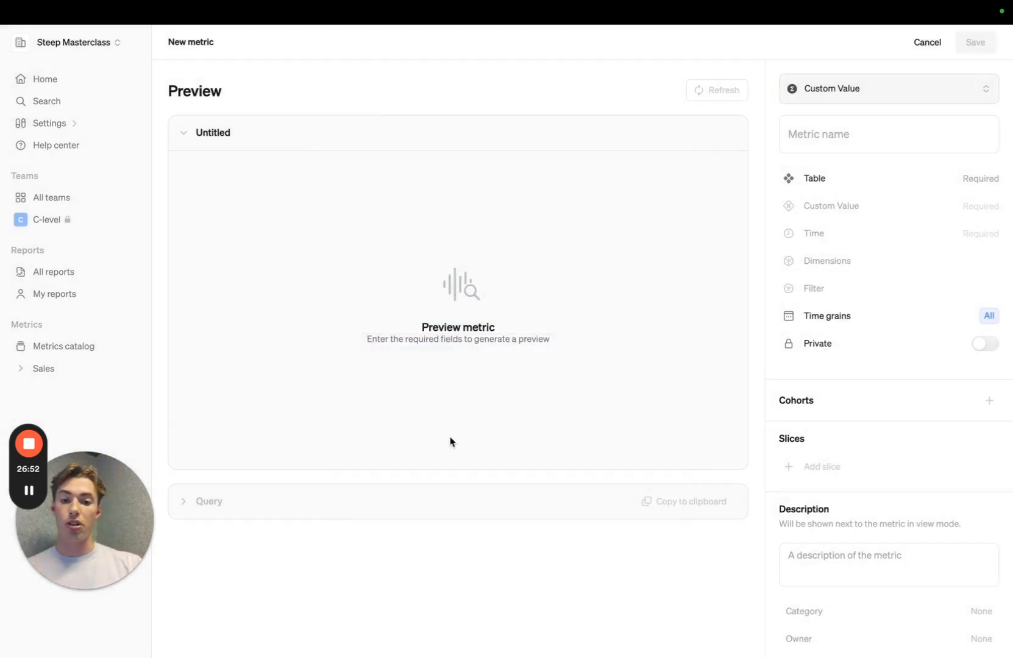
click(843, 145)
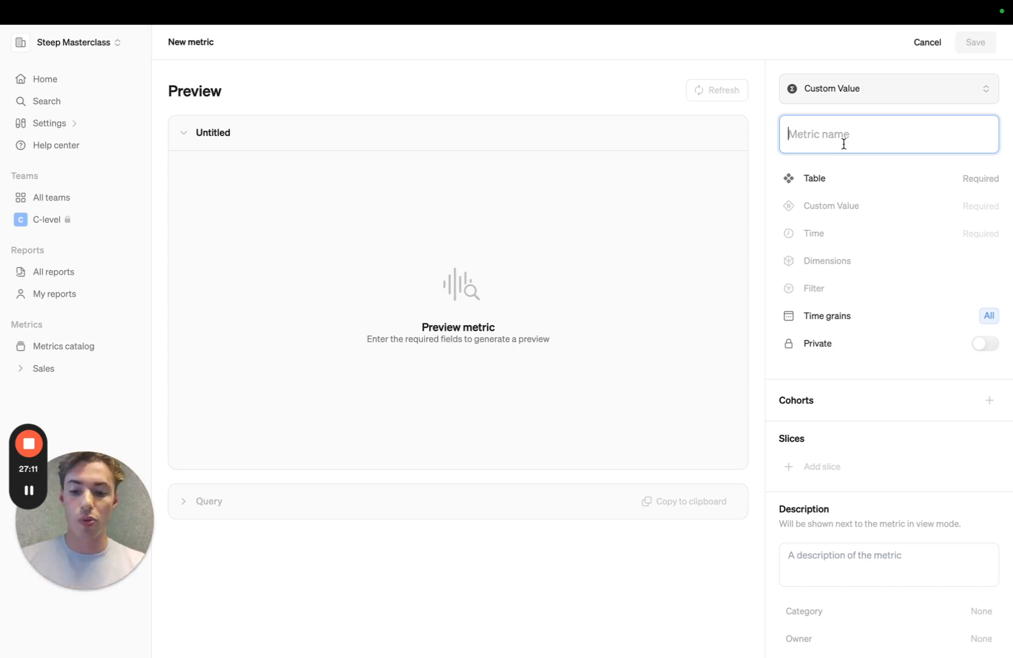
text(AOV)
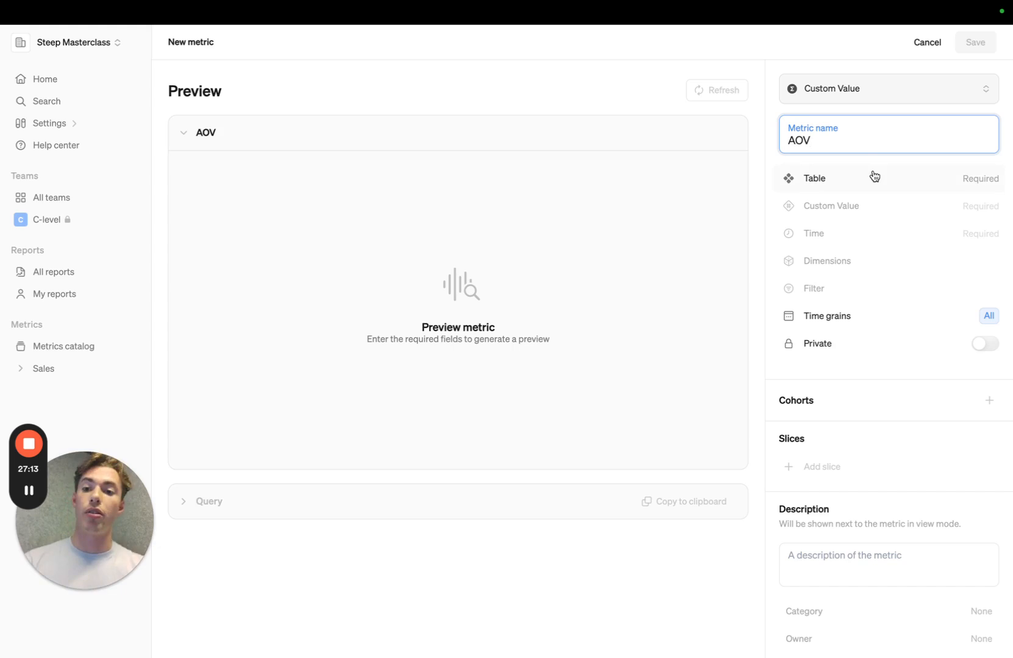
click(906, 180)
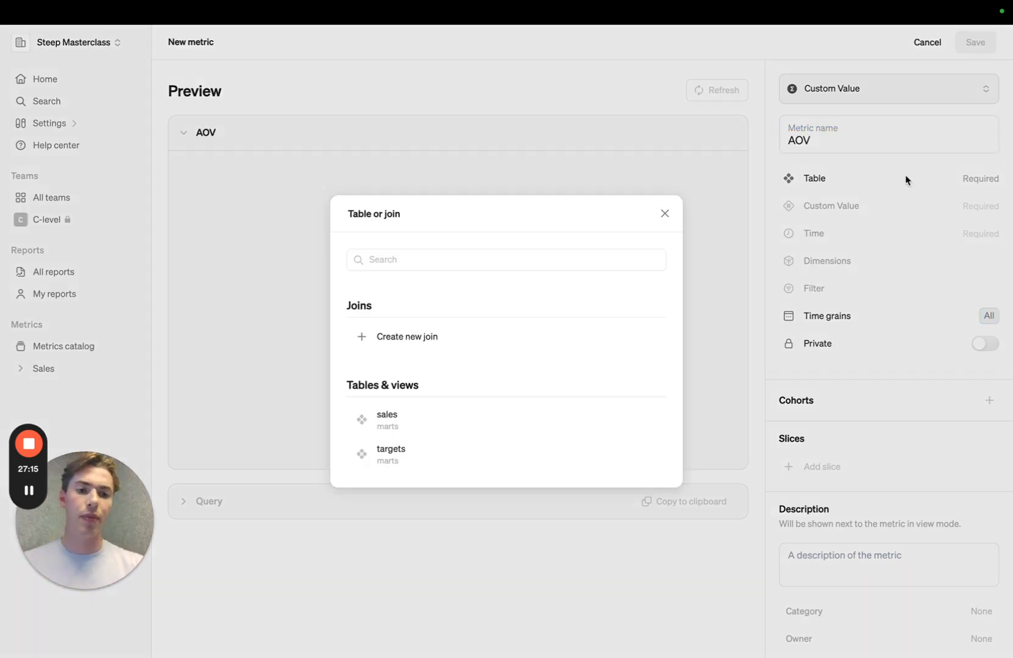
click(515, 419)
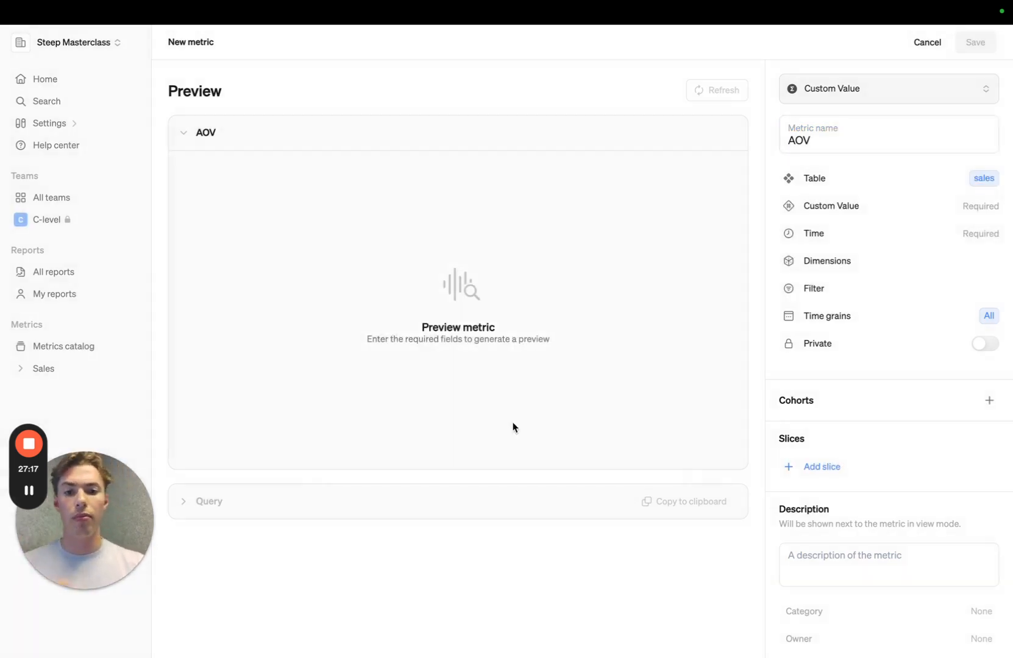
Open the AOV metric's custom value definition and examine the example SQL expressions
click(857, 207)
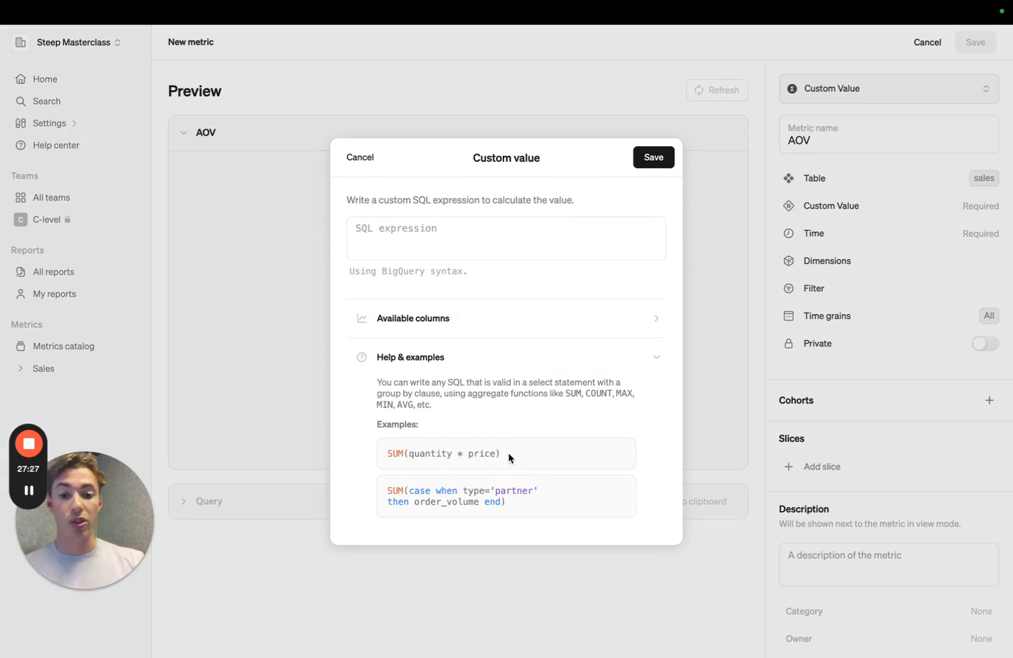
drag(509, 454, 359, 455)
click(425, 457)
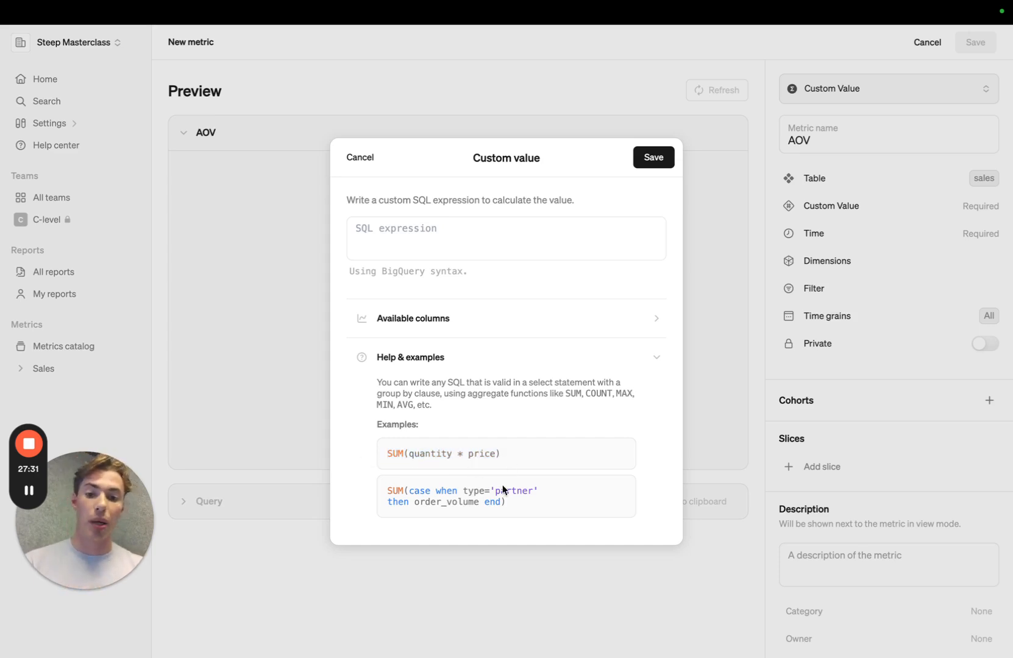
drag(410, 495, 499, 502)
click(493, 514)
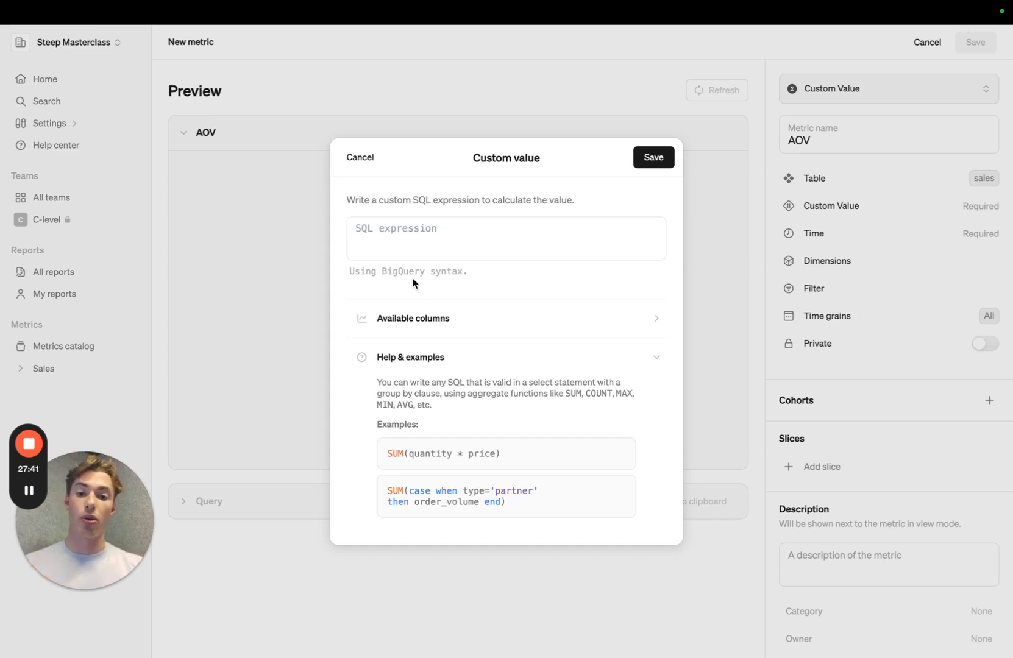
Start the AOV custom SQL expression with SUM(total_price), copying the column name from the available columns
click(451, 252)
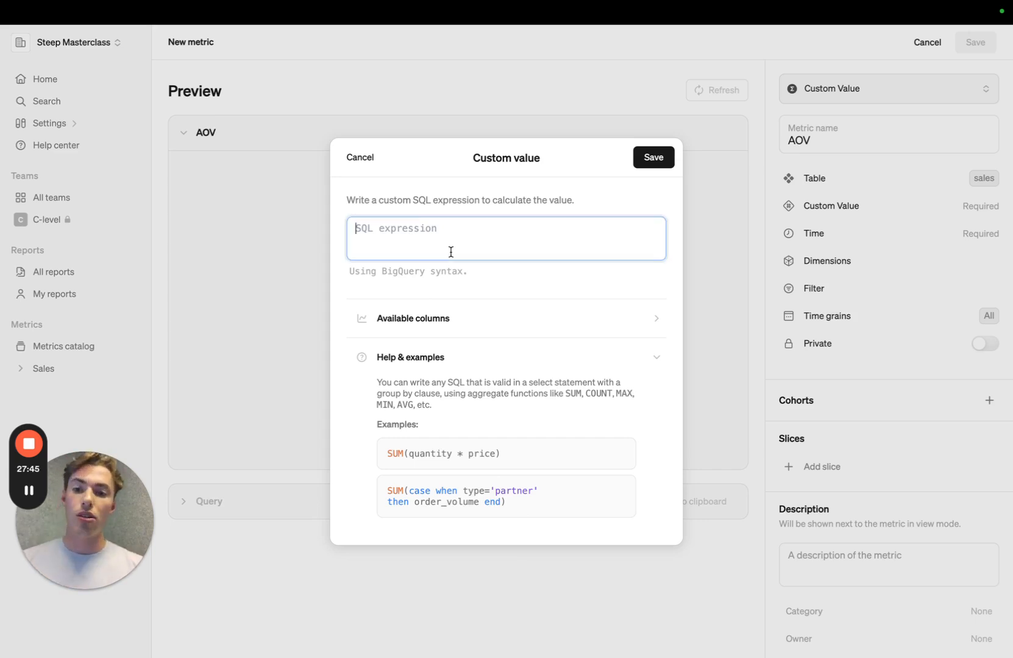
text(SUM()
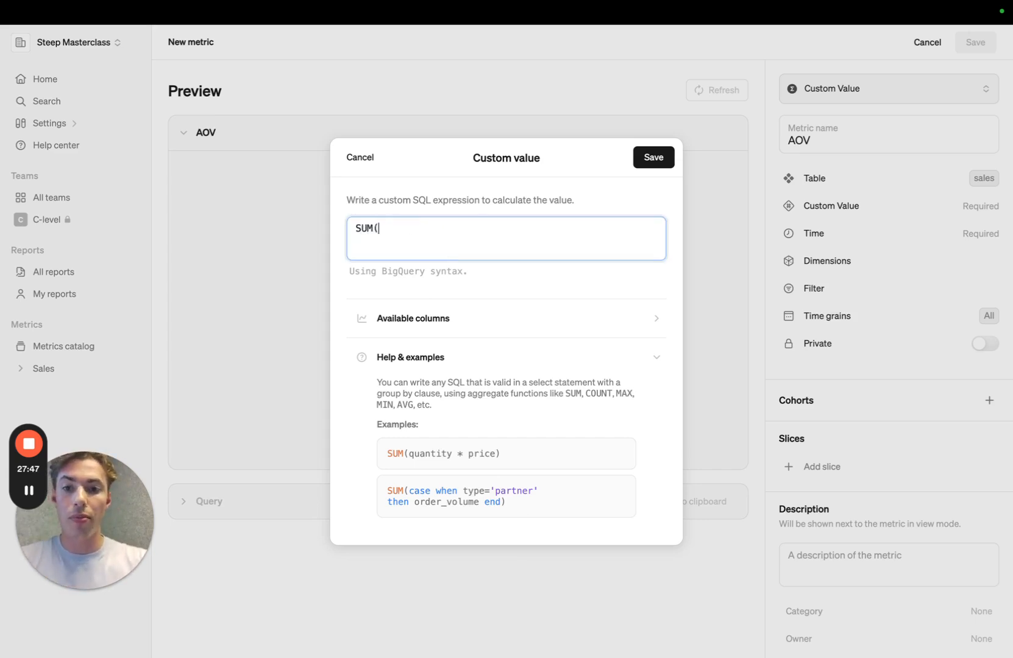
click(458, 317)
scroll(452, 376, down, 3)
scroll(452, 376, down, 3)
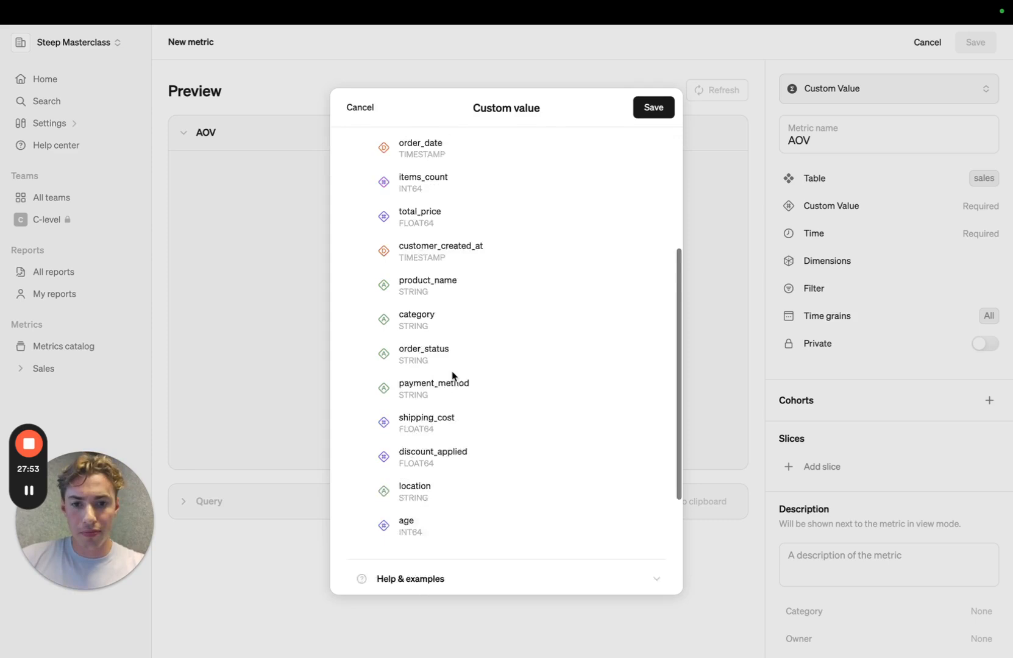
scroll(452, 377, up, 5)
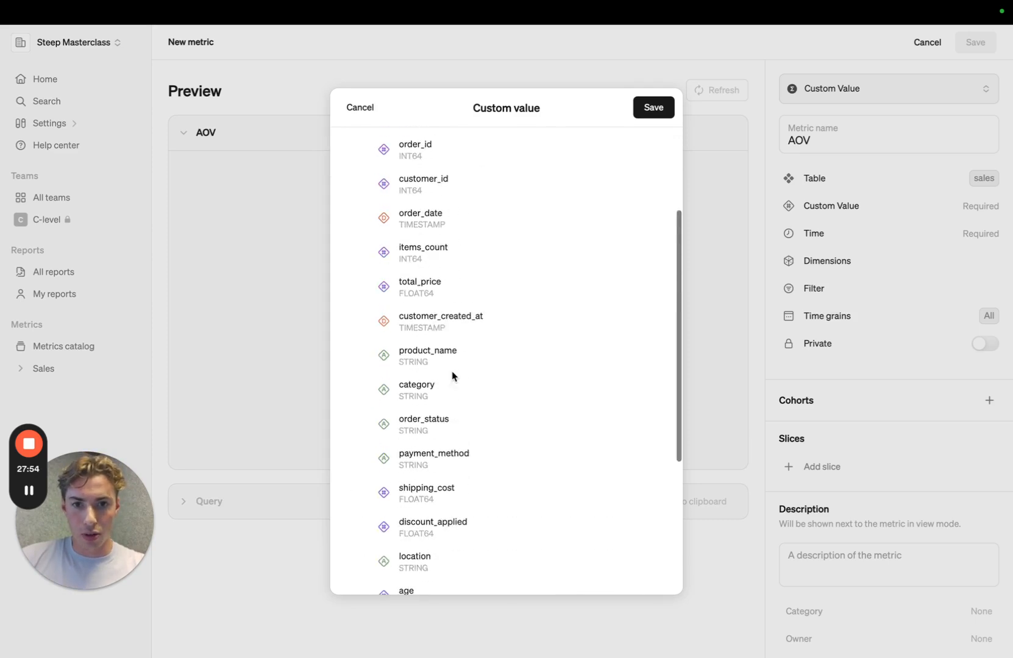
double_click(427, 281)
key(super+c)
scroll(463, 329, up, 3)
click(401, 184)
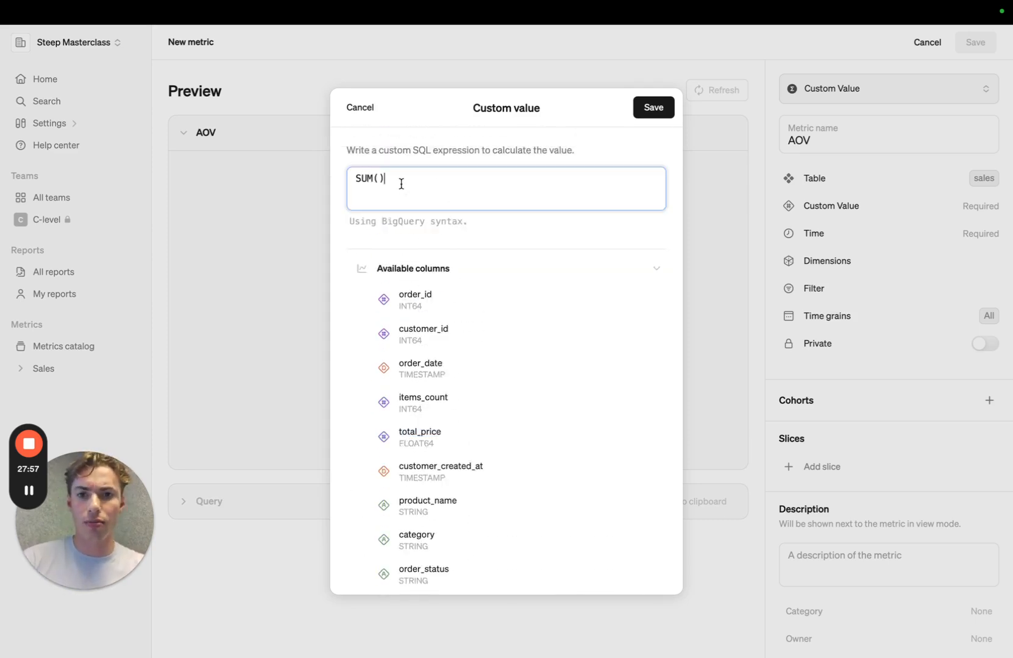
key(super+v)
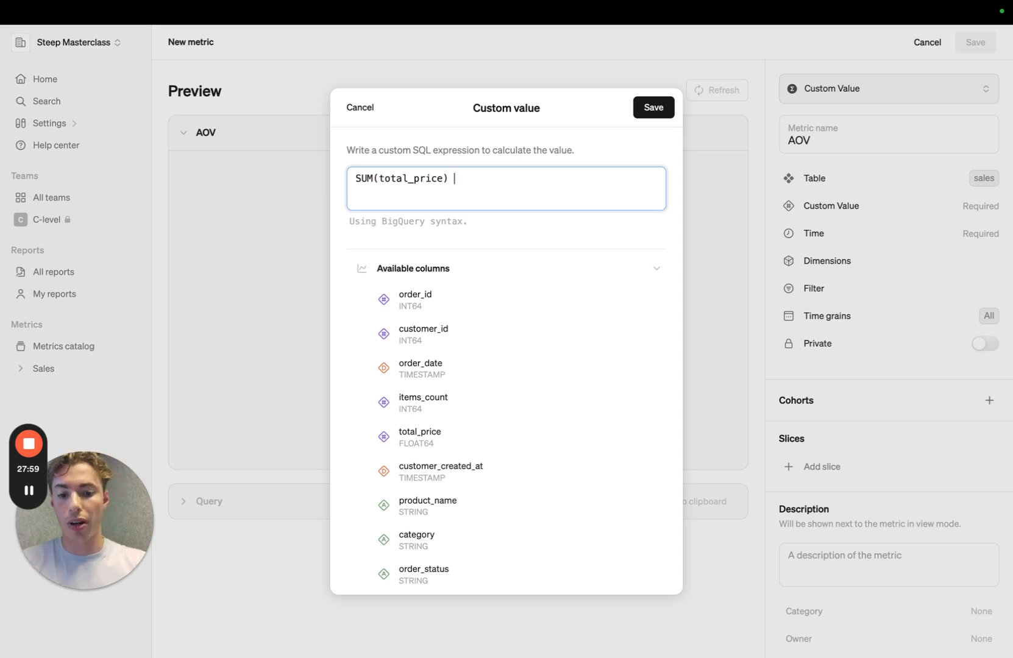
Complete the AOV expression as SUM(total_price) / COUNT(order_id) using the order_id column, and save the custom value
text(/ COUN()
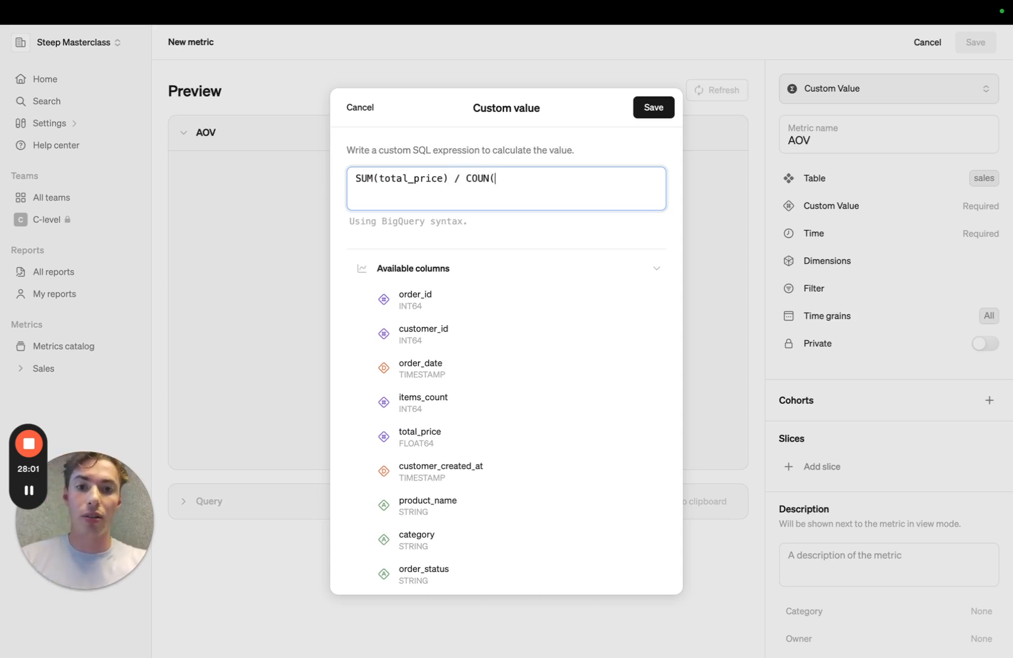
double_click(415, 295)
drag(415, 294, 518, 187)
text(0)
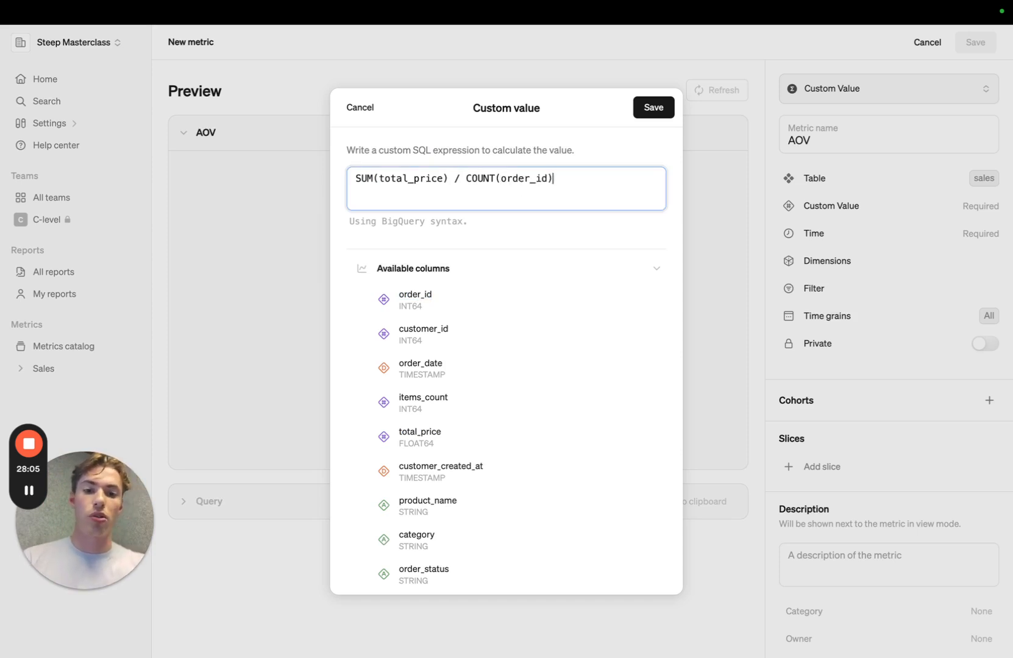
click(652, 108)
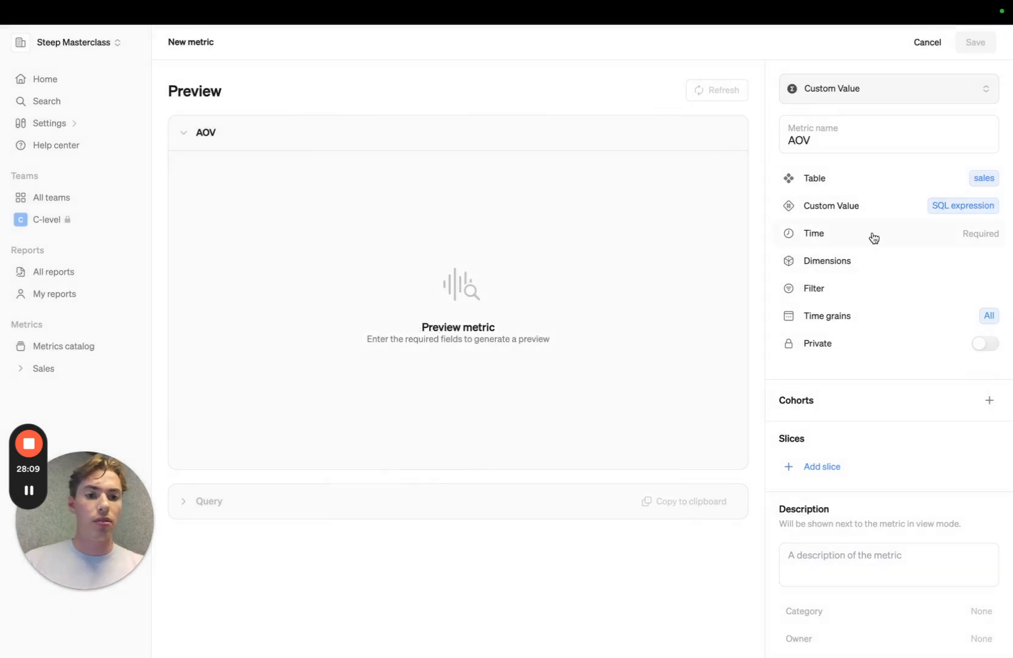
Set the AOV metric's time column to order_date and filter it to rows where order_status equals Delivered
click(873, 237)
click(472, 366)
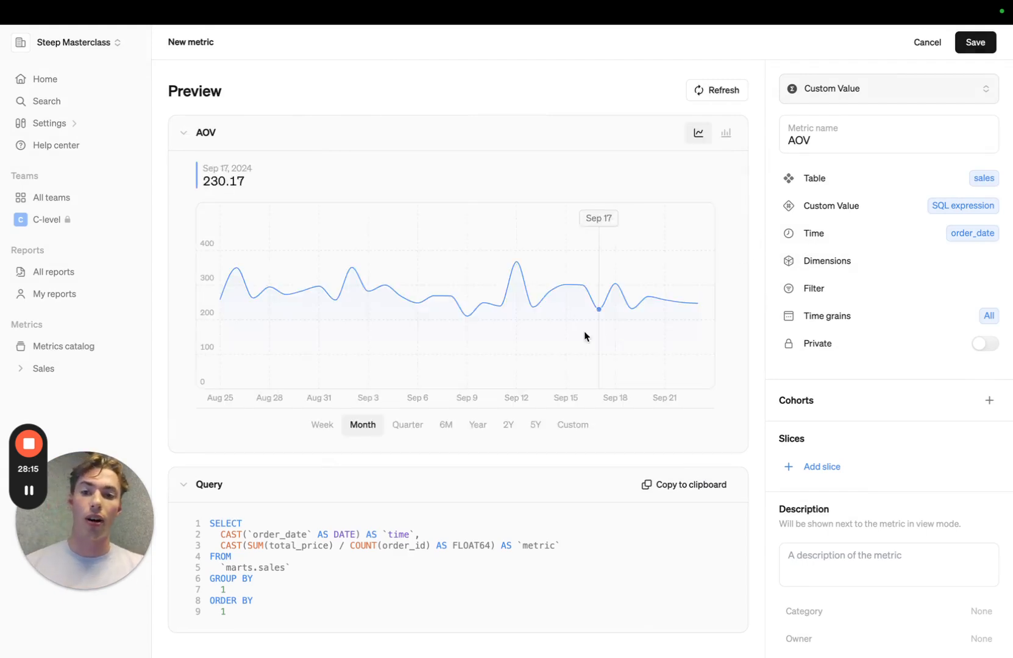
click(815, 289)
click(377, 314)
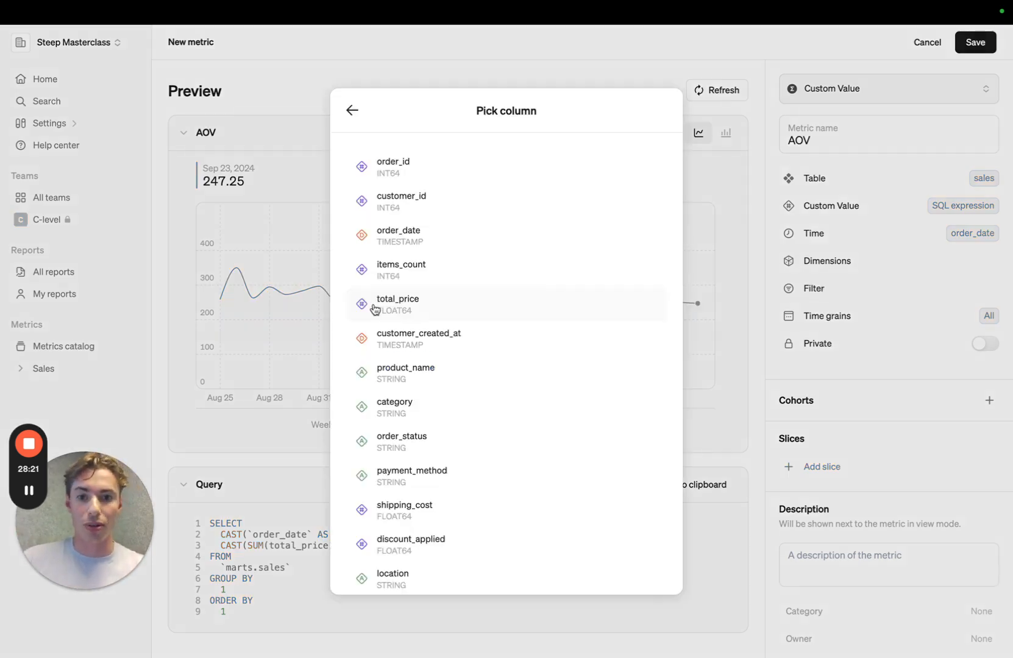
click(393, 436)
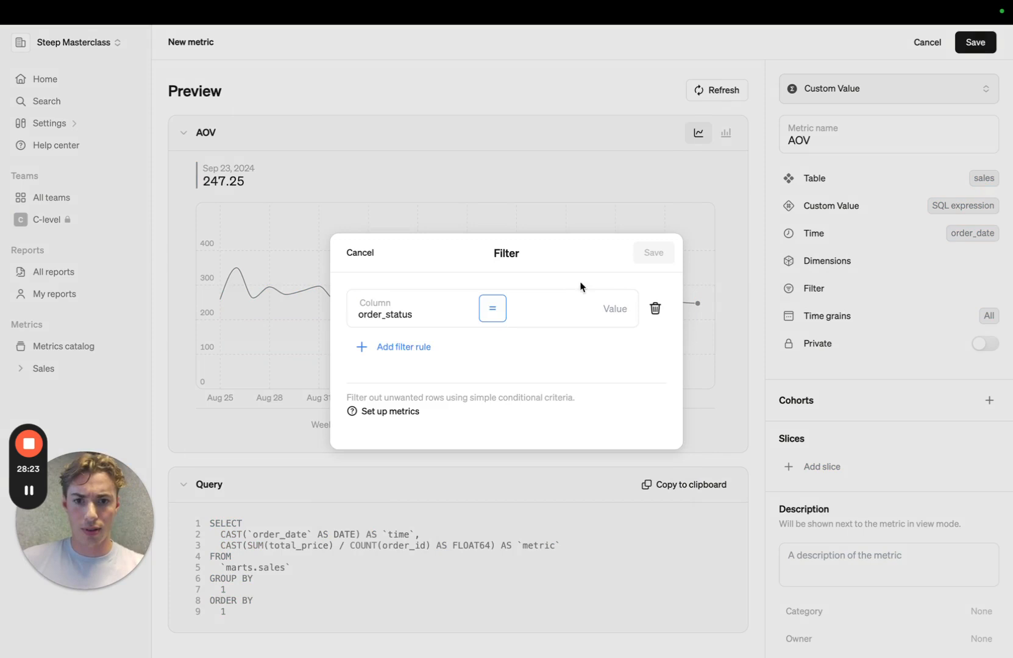
click(607, 308)
text(Delivered)
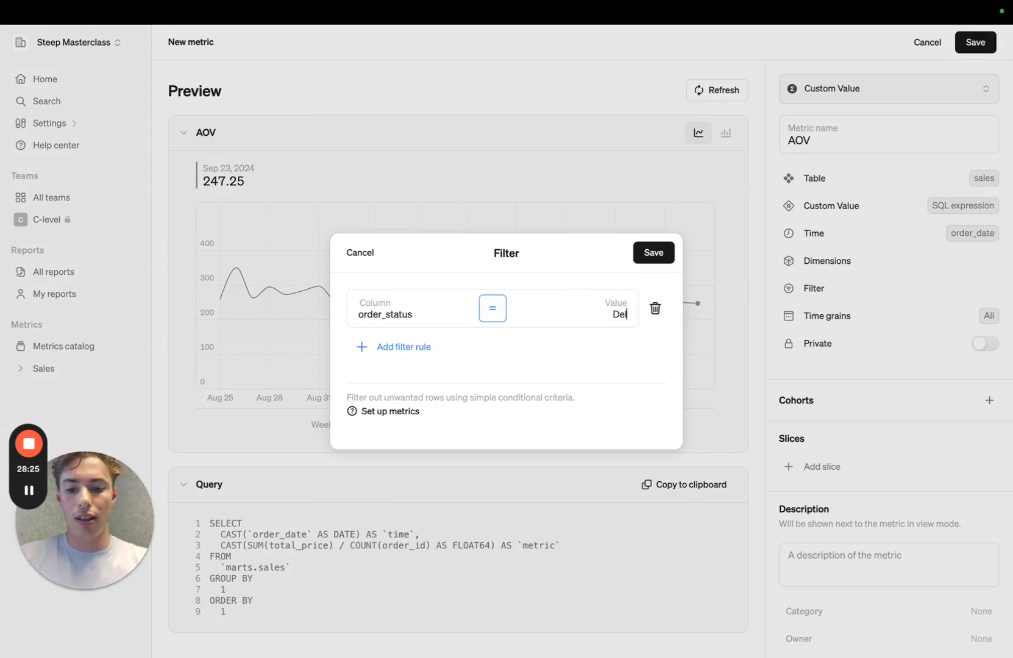
click(666, 247)
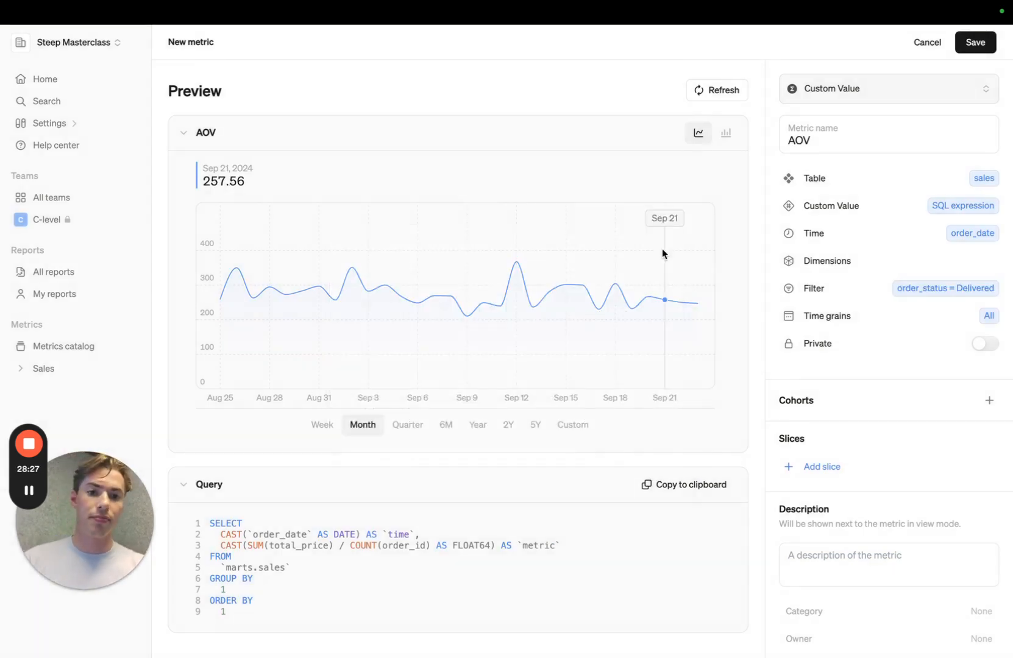
Add location, category and product_name as dimensions of the AOV metric
click(858, 262)
click(502, 461)
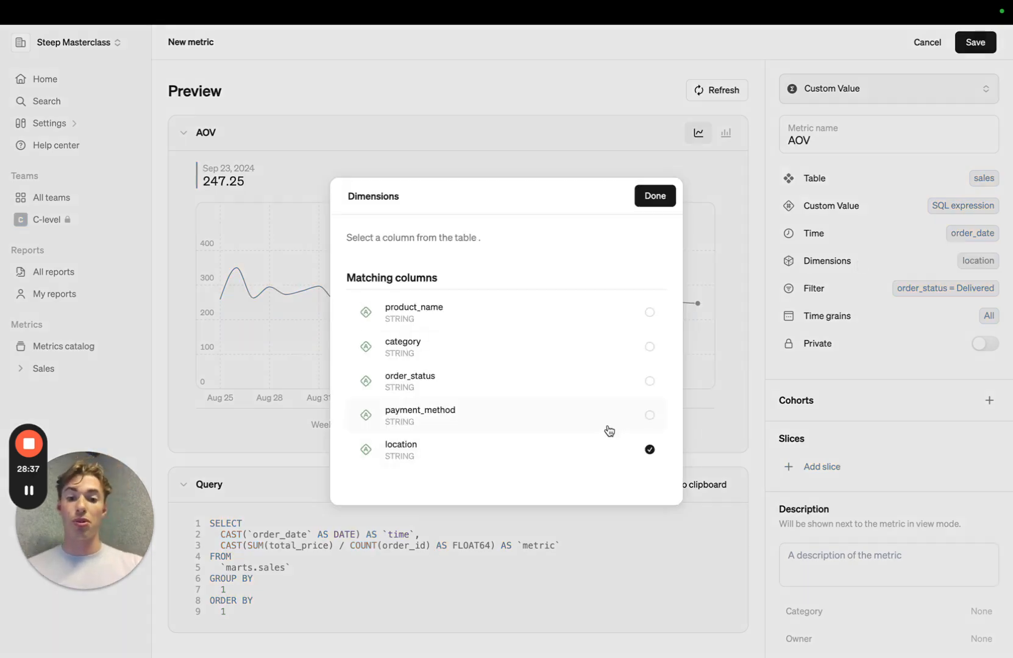
click(620, 354)
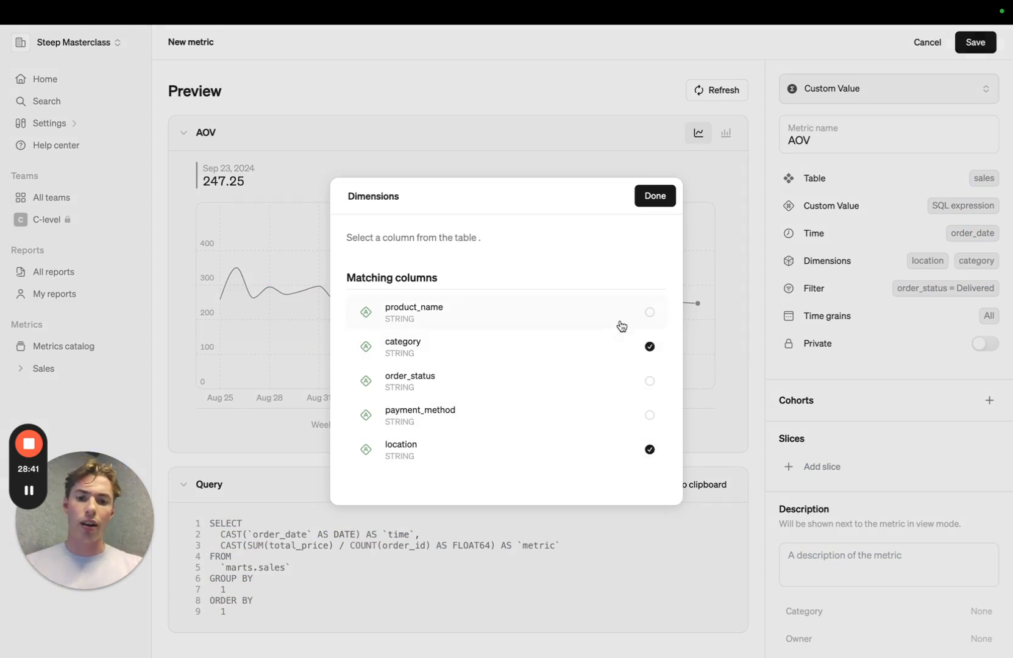
click(621, 323)
click(655, 196)
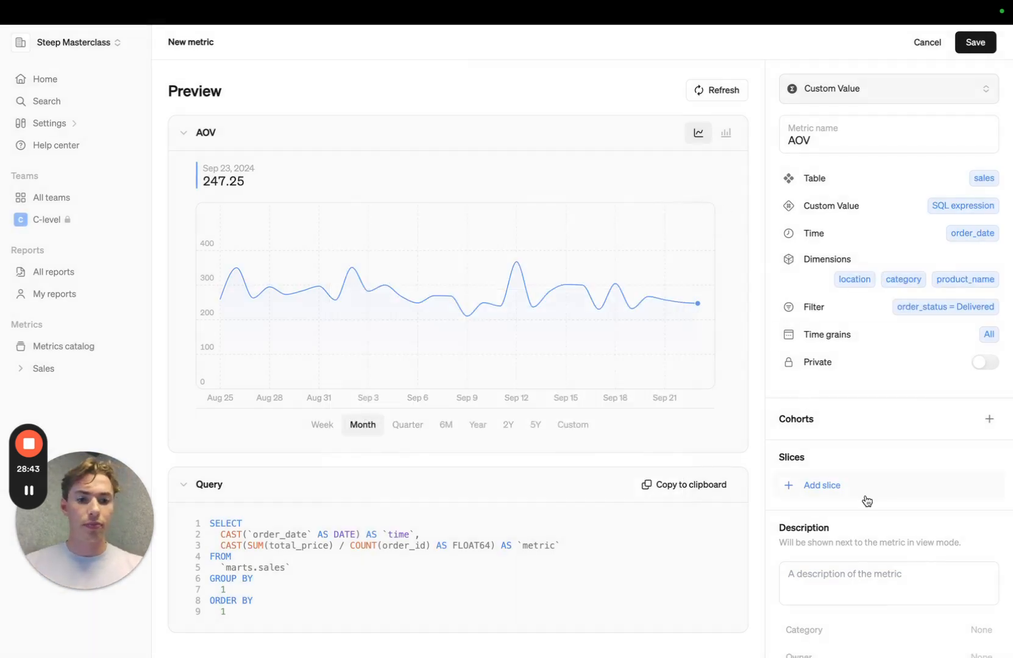
Assign the AOV metric to the Sales category with the workspace member as owner, and save it
scroll(865, 499, down, 2)
click(900, 545)
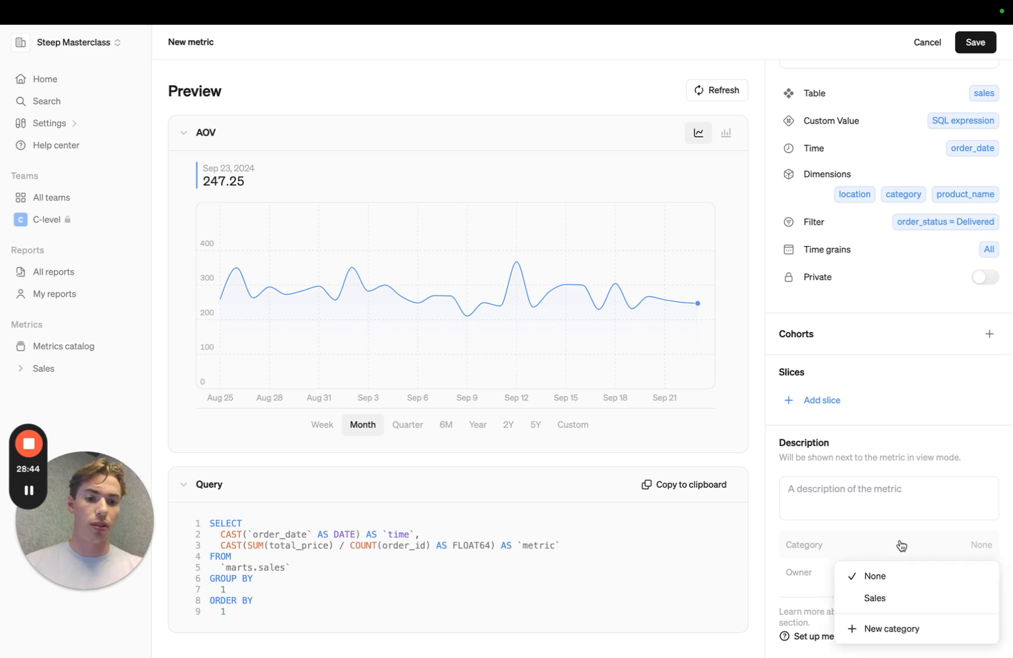
click(880, 595)
click(967, 577)
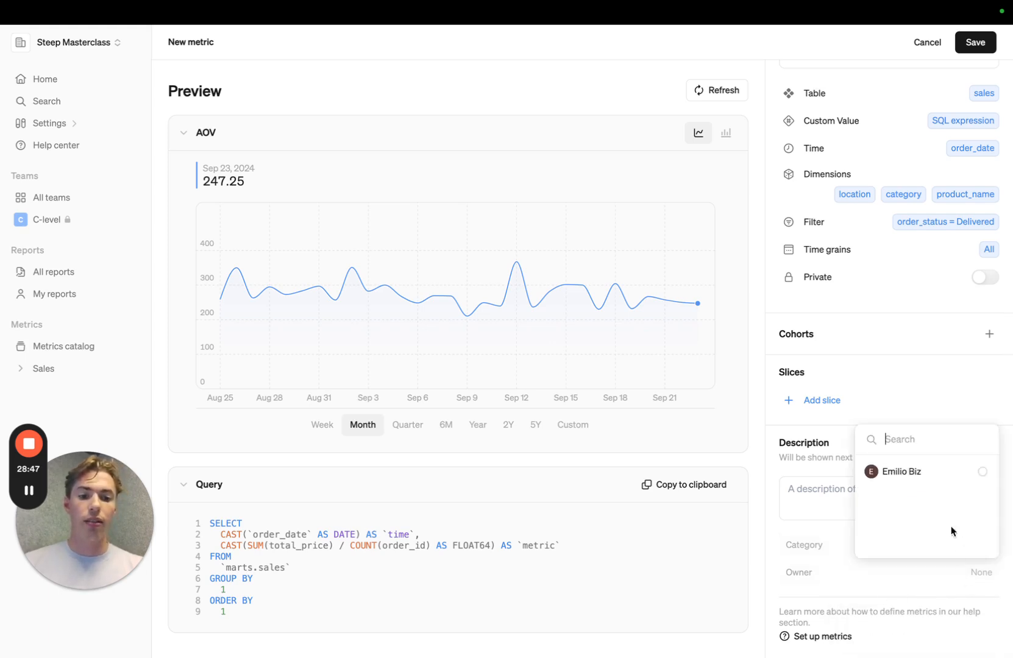
click(907, 479)
click(839, 224)
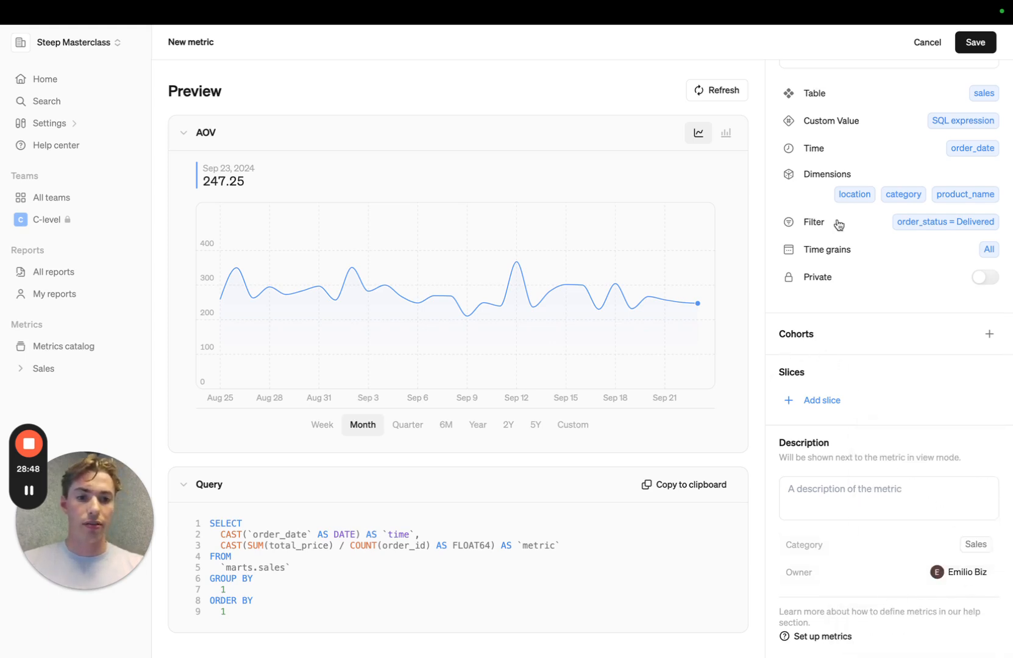
click(977, 43)
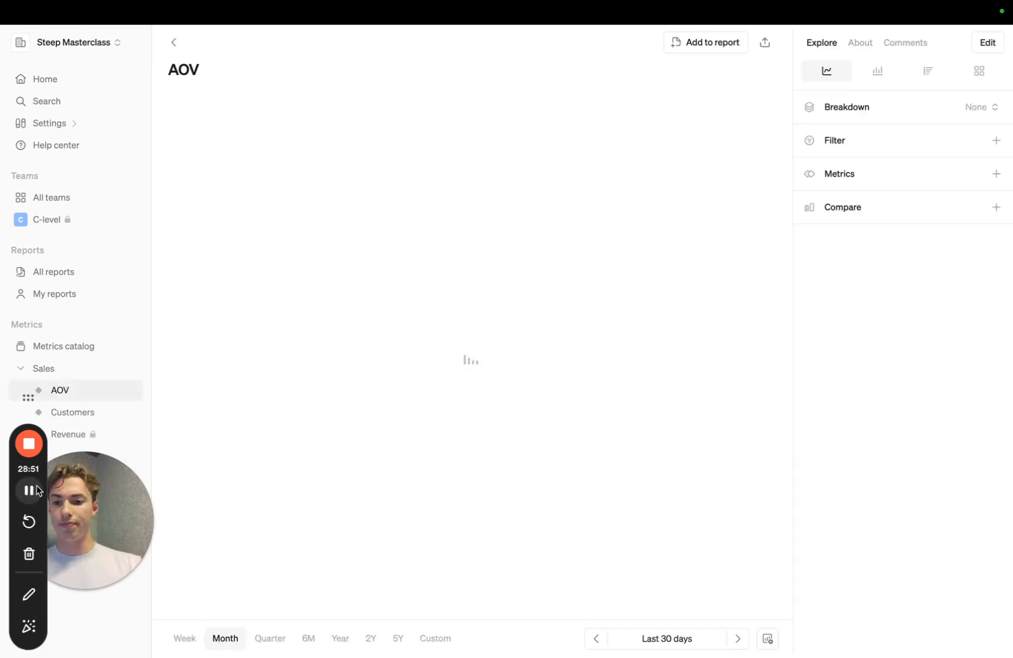
drag(81, 518, 116, 518)
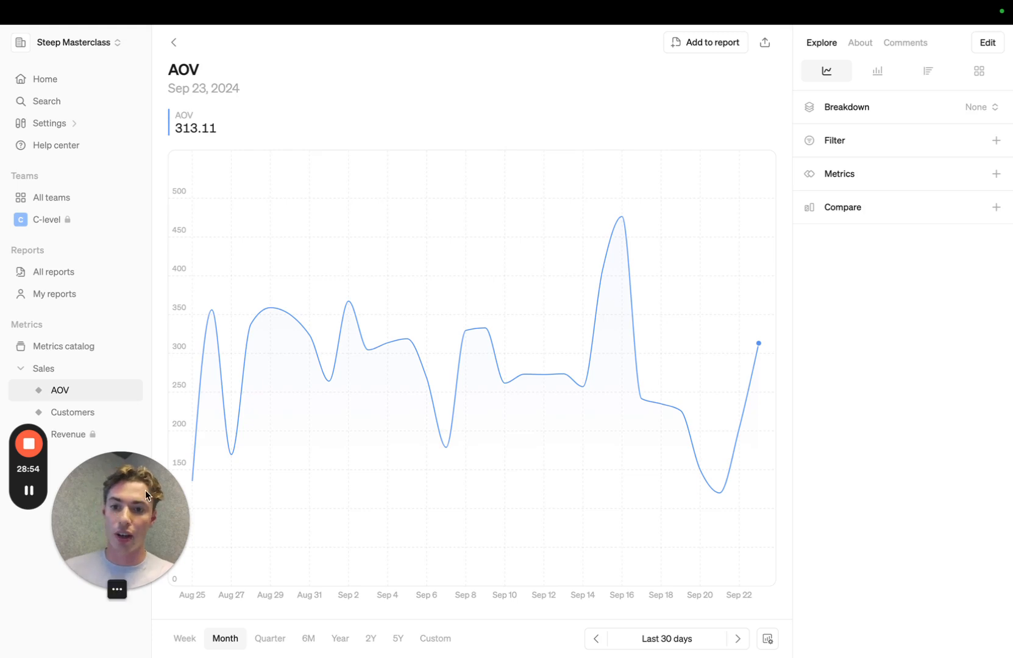
drag(145, 490, 103, 552)
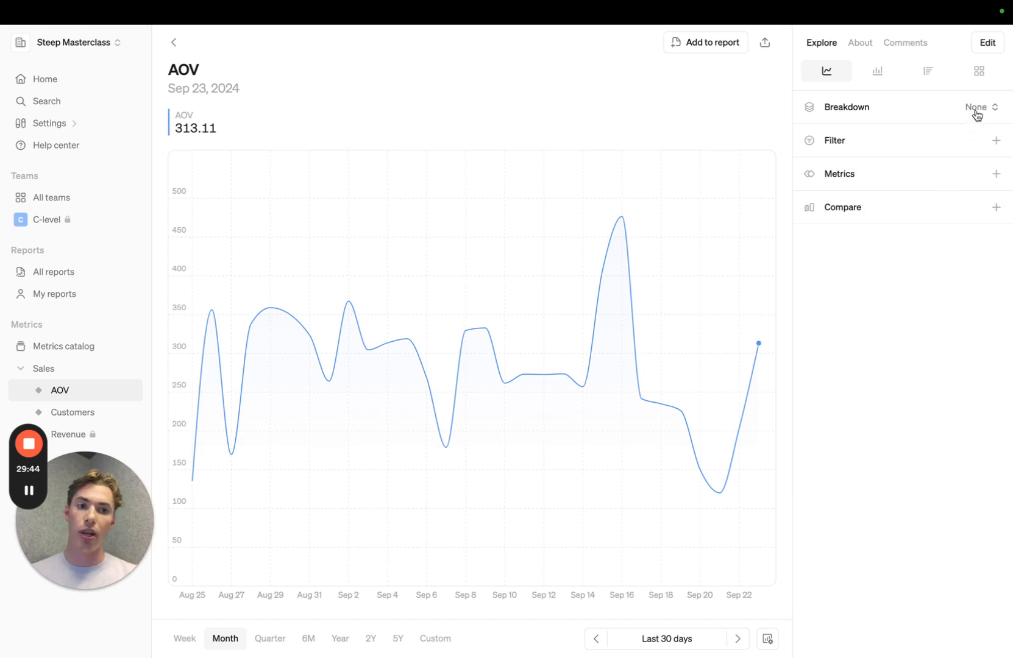
Open the Revenue metric from the Sales category and break it down by Location
click(72, 434)
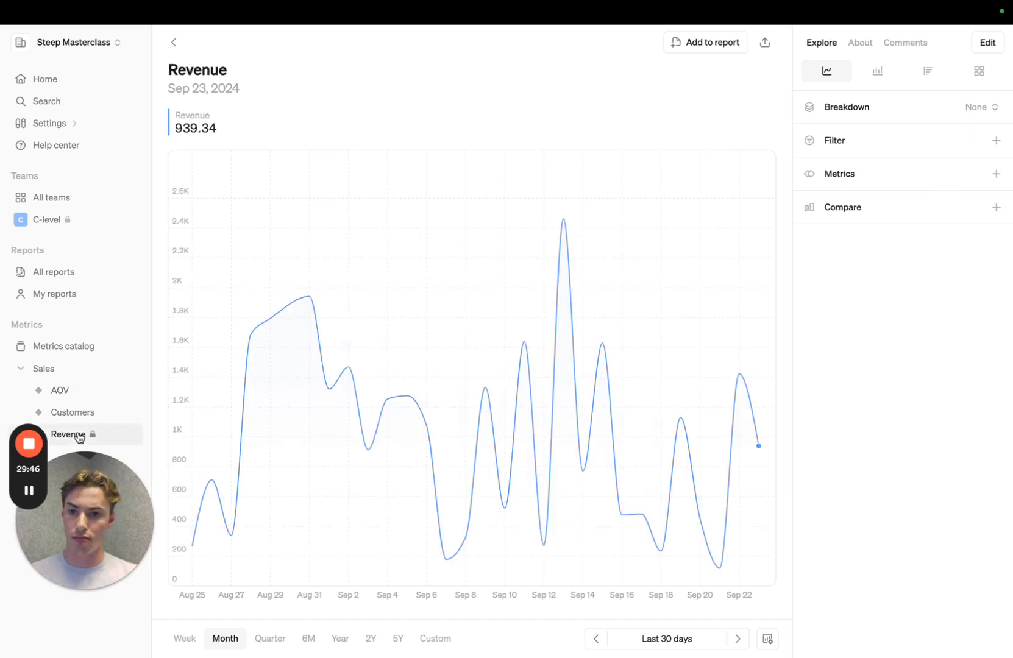
click(951, 107)
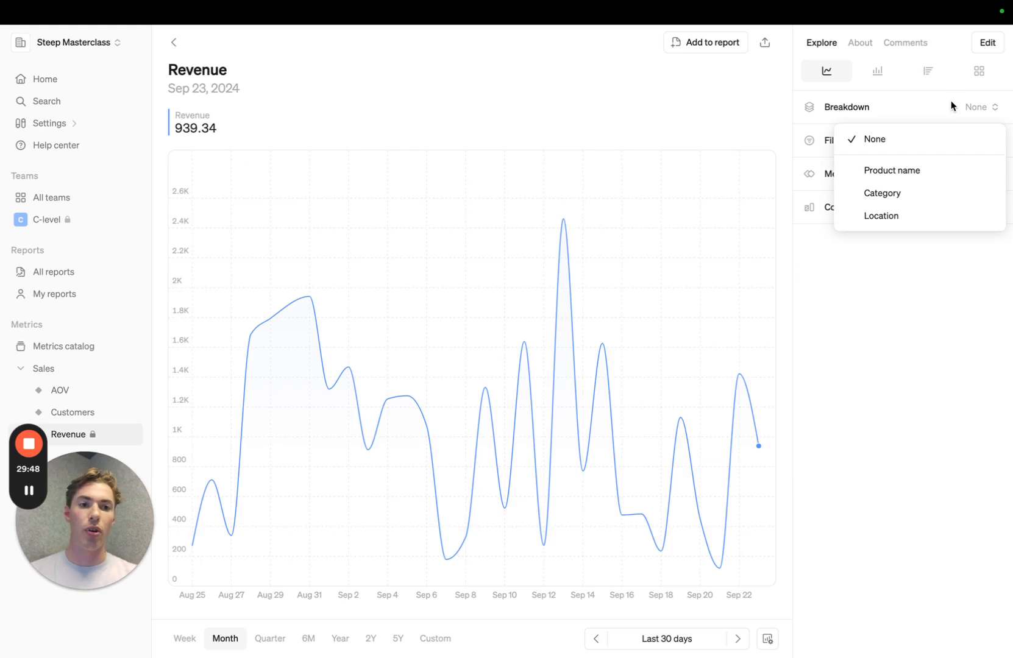
click(963, 109)
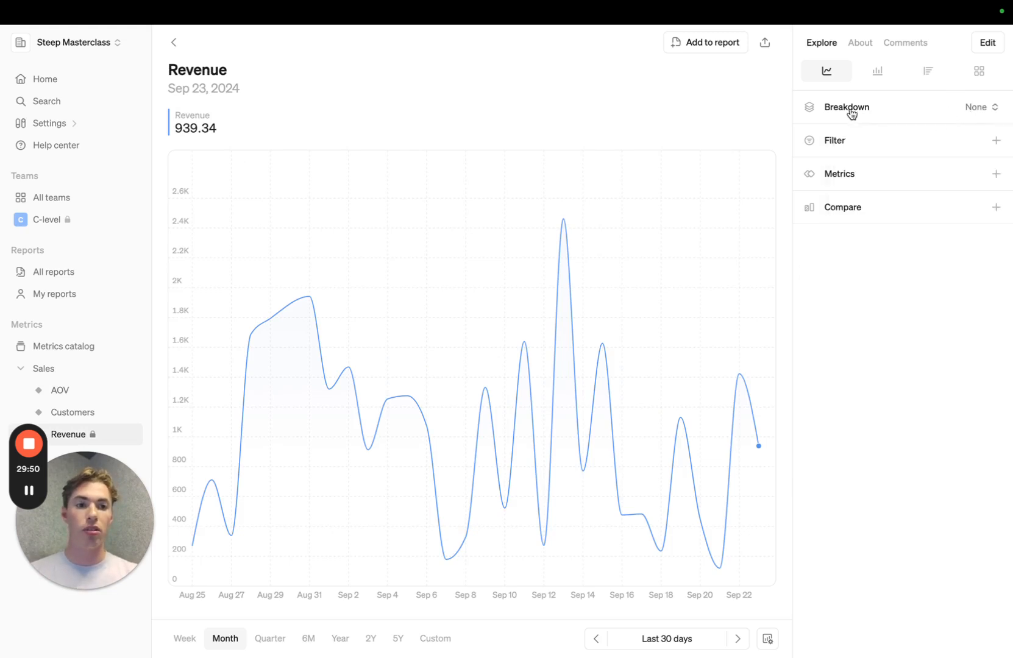
click(874, 107)
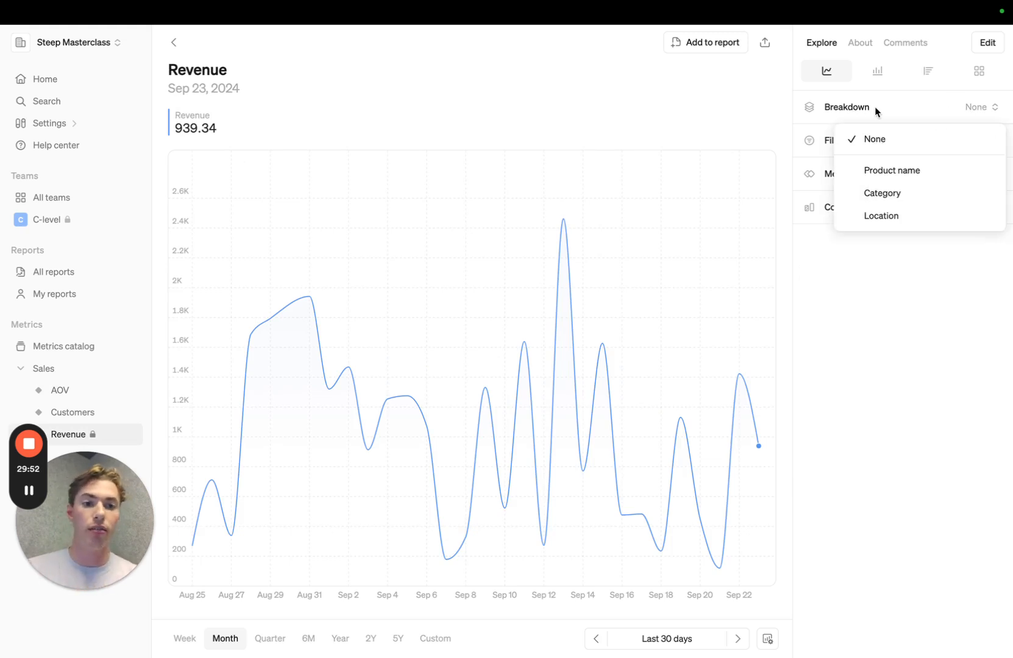
click(881, 214)
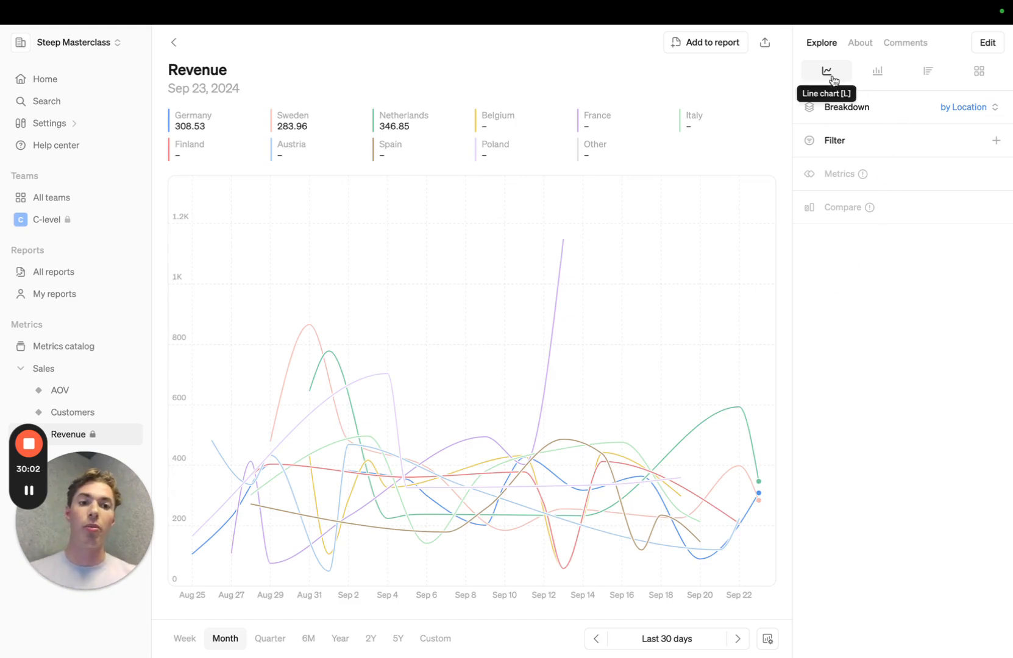
Show Revenue as a bar chart with a Monthly time grain over a one-year range
click(876, 72)
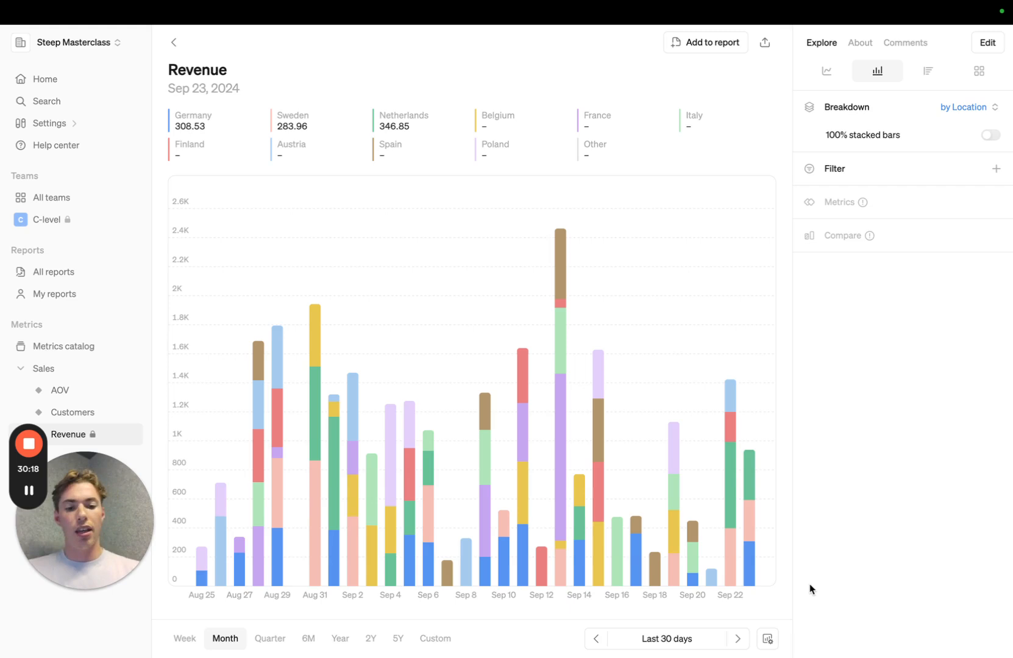
click(768, 639)
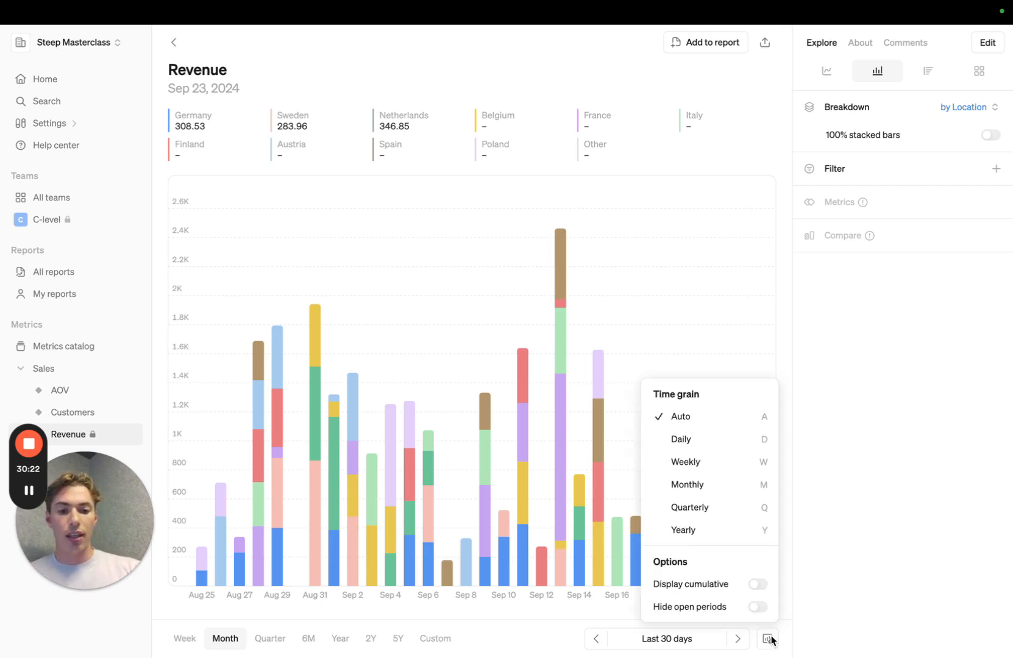
click(733, 491)
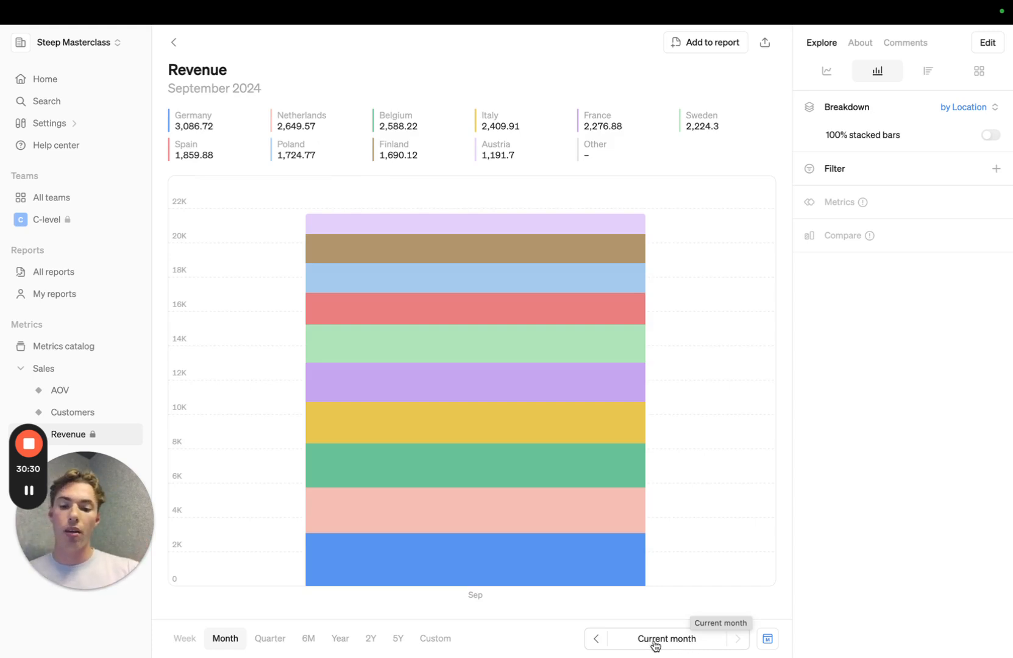
click(341, 639)
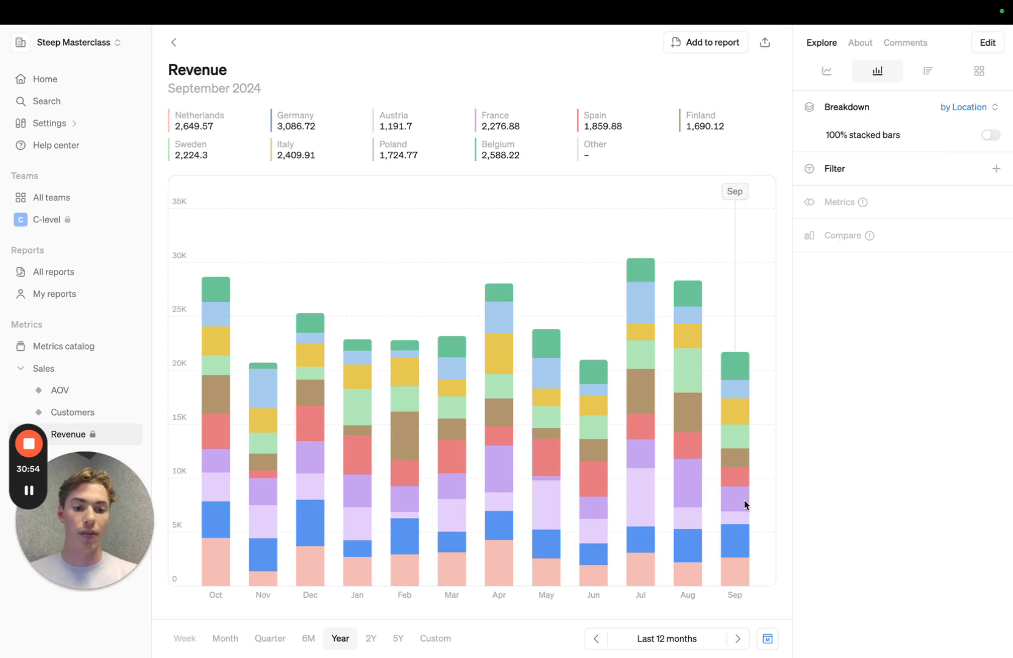
Remove the breakdown from the Revenue chart and display it as a line chart
click(963, 107)
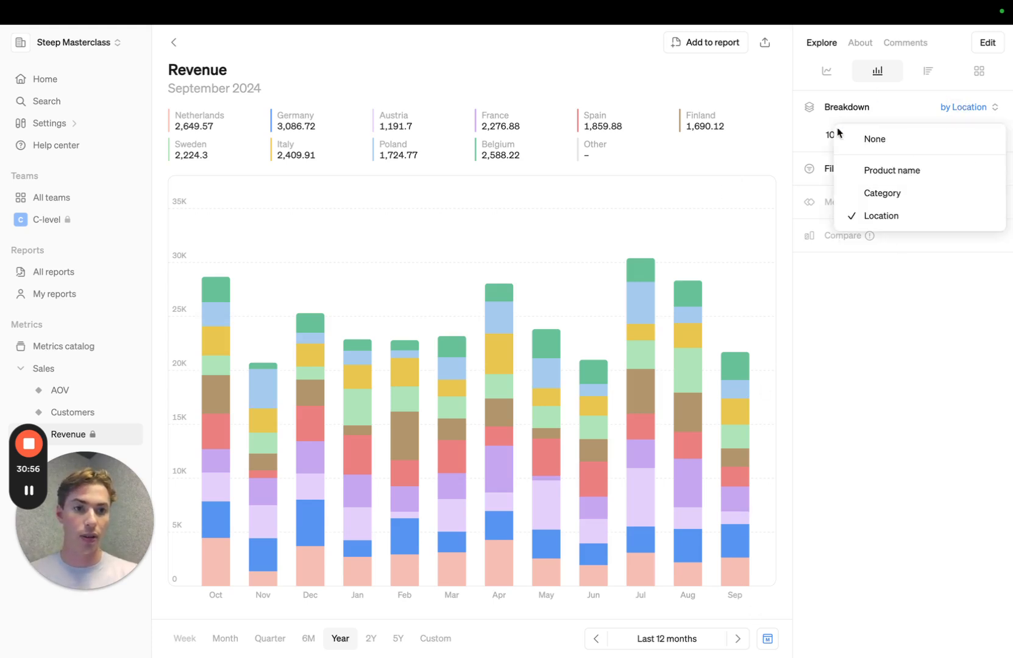
click(854, 140)
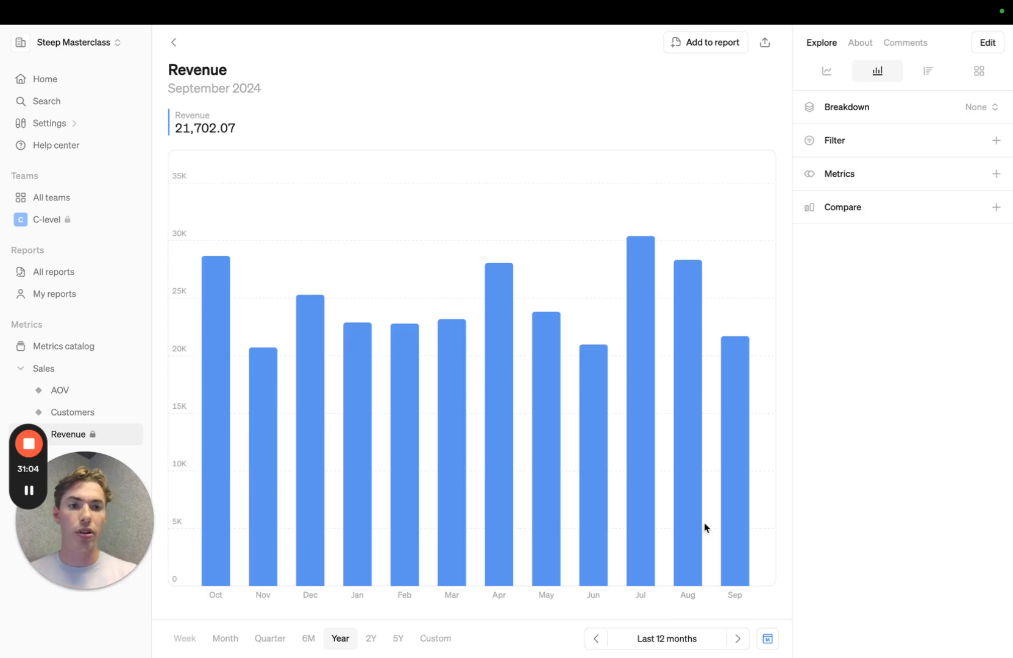
click(823, 70)
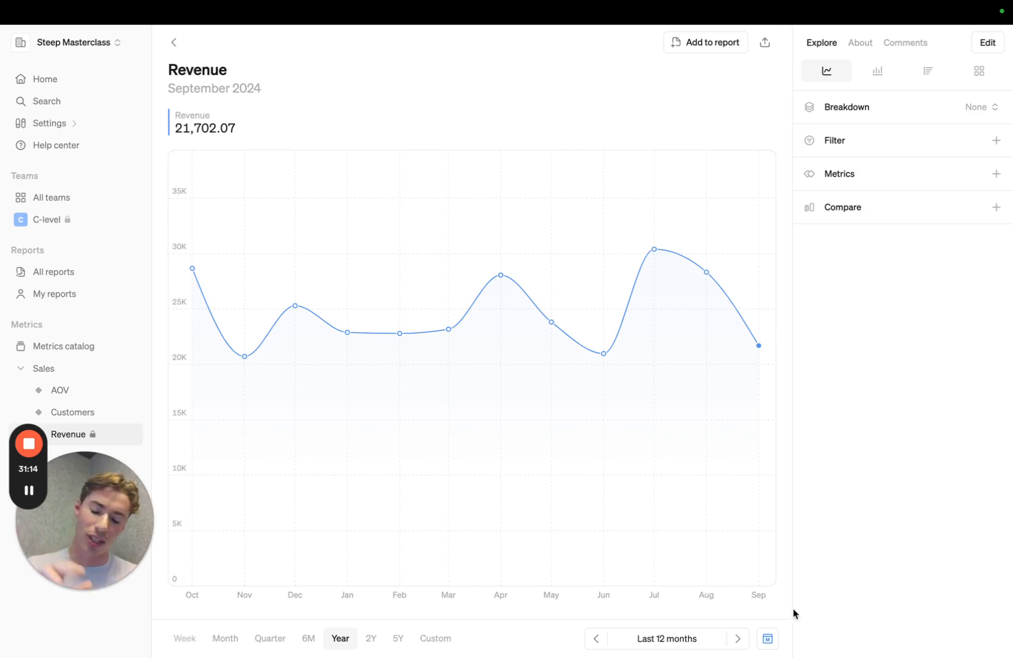
Turn on cumulative display for the monthly Revenue line chart
click(768, 638)
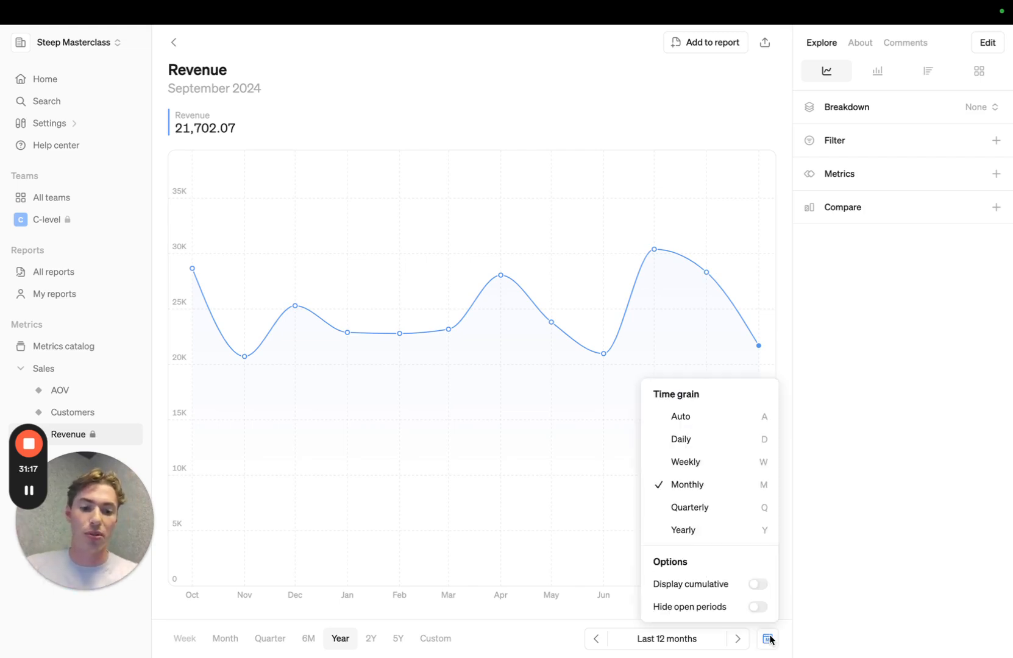
click(758, 585)
key(Escape)
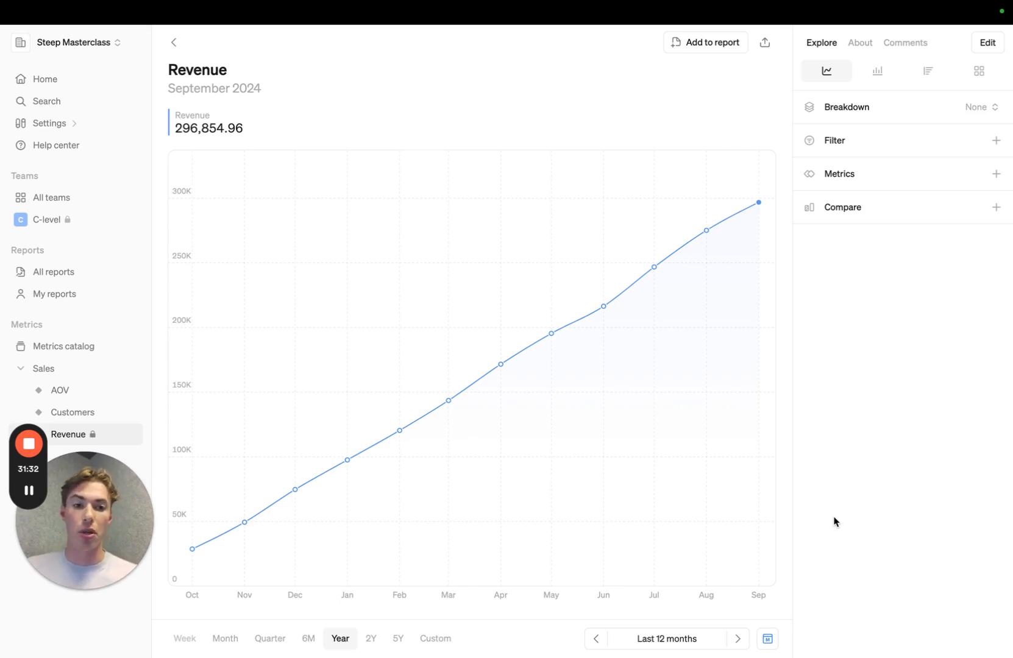
Filter the Revenue chart by Location to Belgium and collapse the filter's value list
click(918, 142)
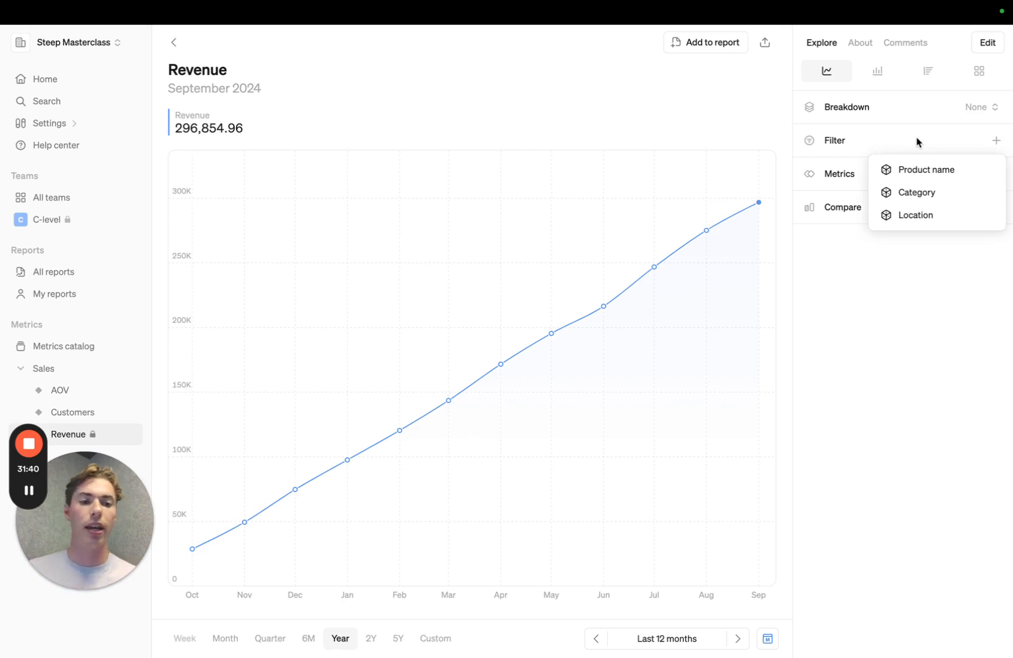
click(934, 217)
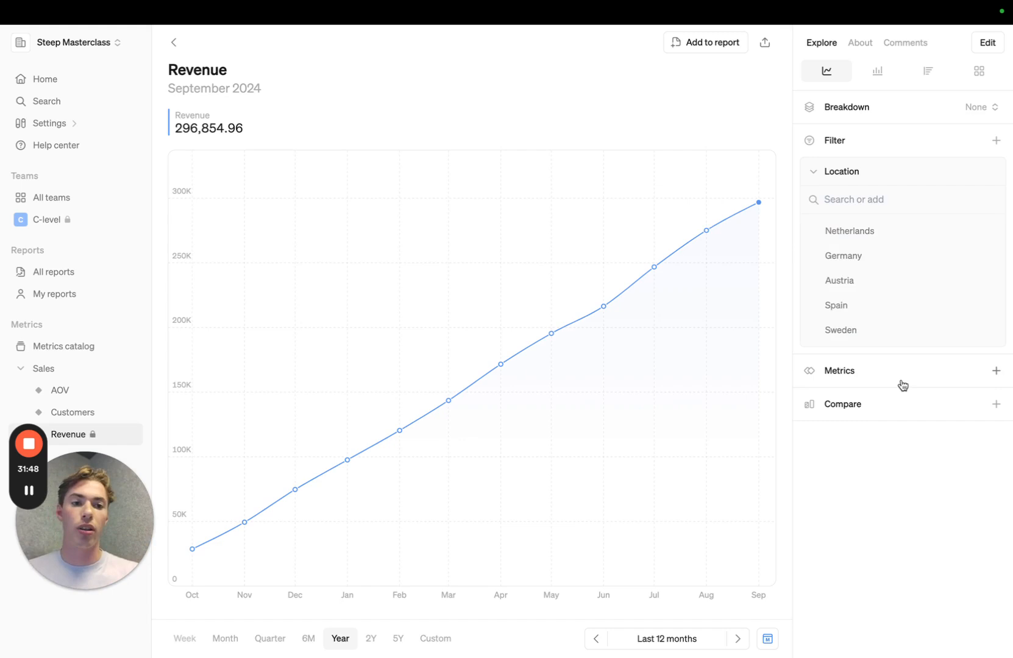
scroll(888, 278, down, 2)
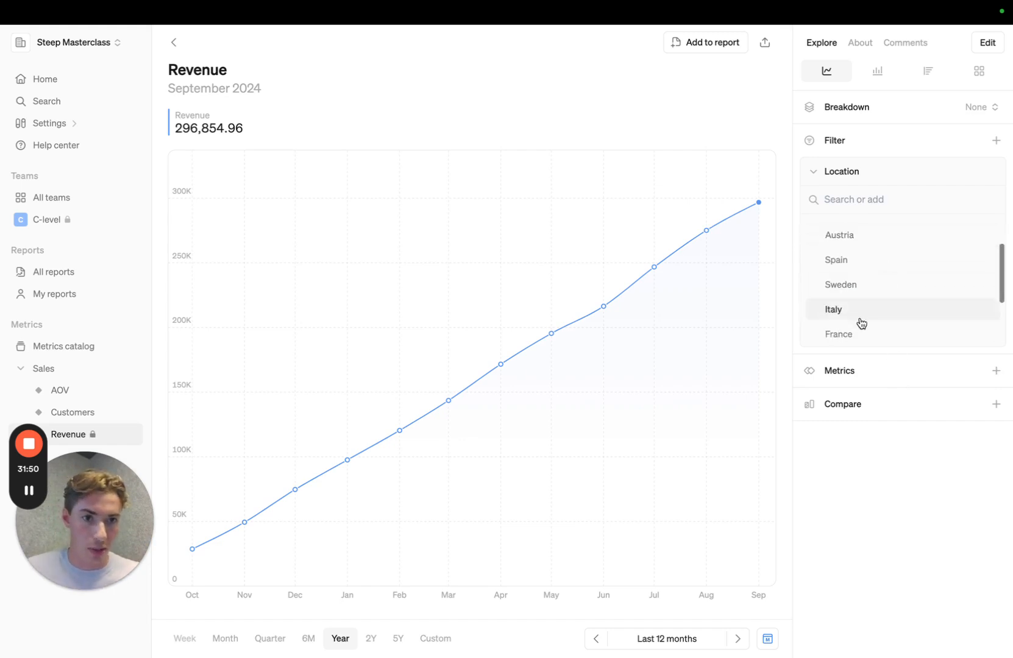
scroll(861, 323, down, 3)
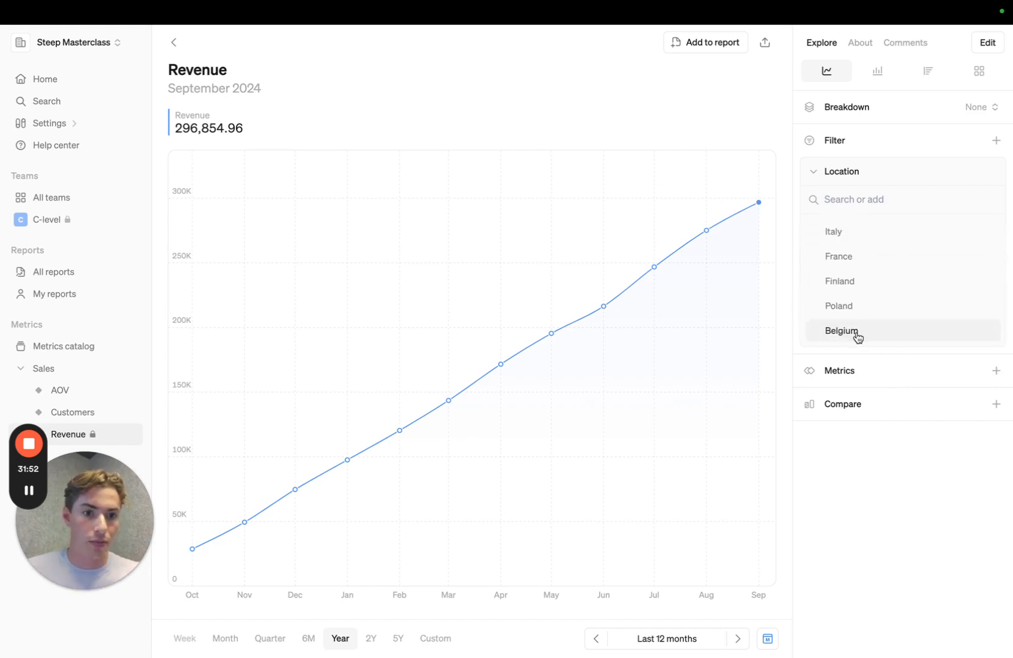
click(857, 336)
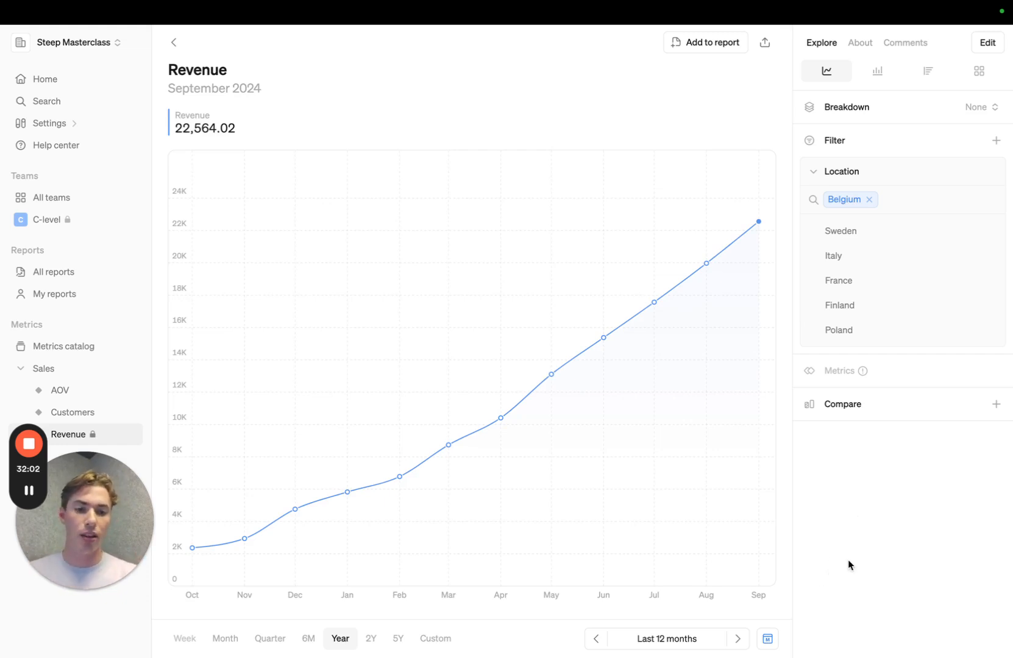
click(815, 171)
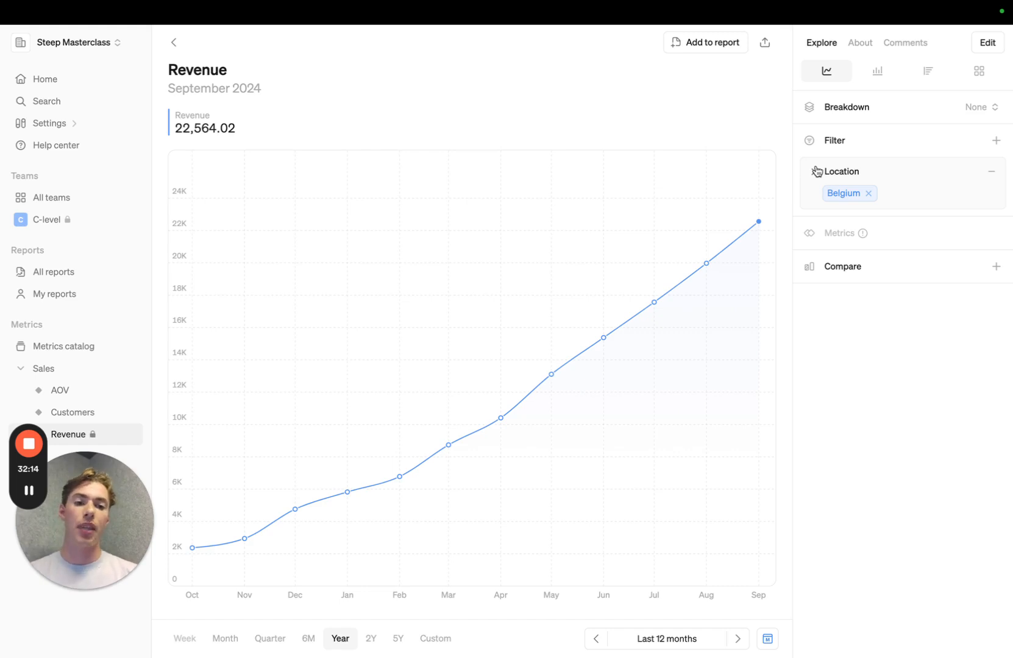
Compare Belgium's cumulative revenue with the previous year and inspect the July data point, clearing that selection when done
click(898, 274)
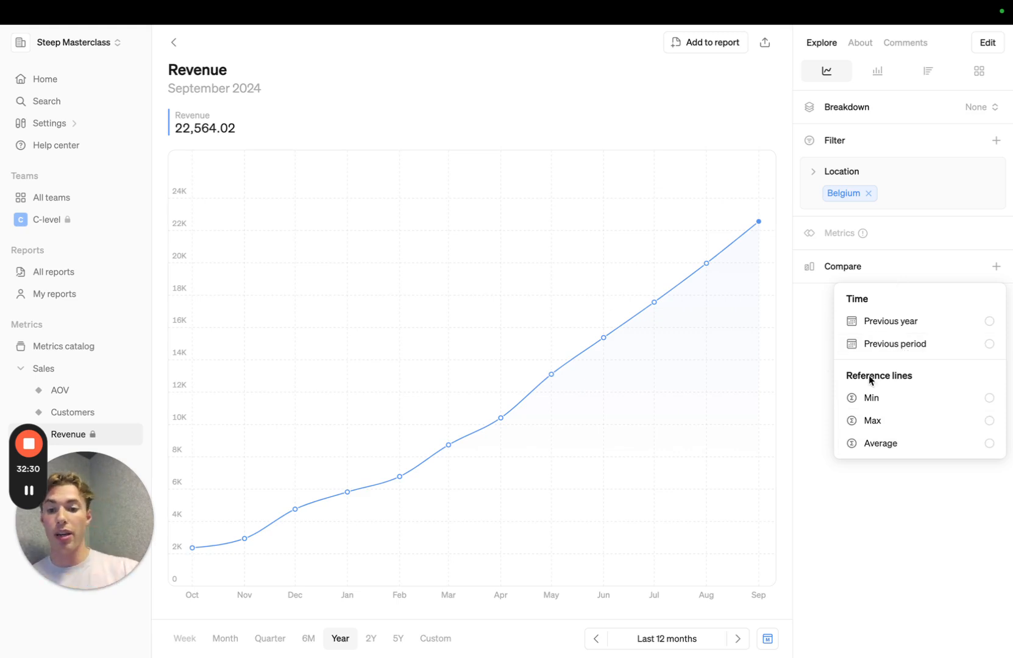
click(913, 322)
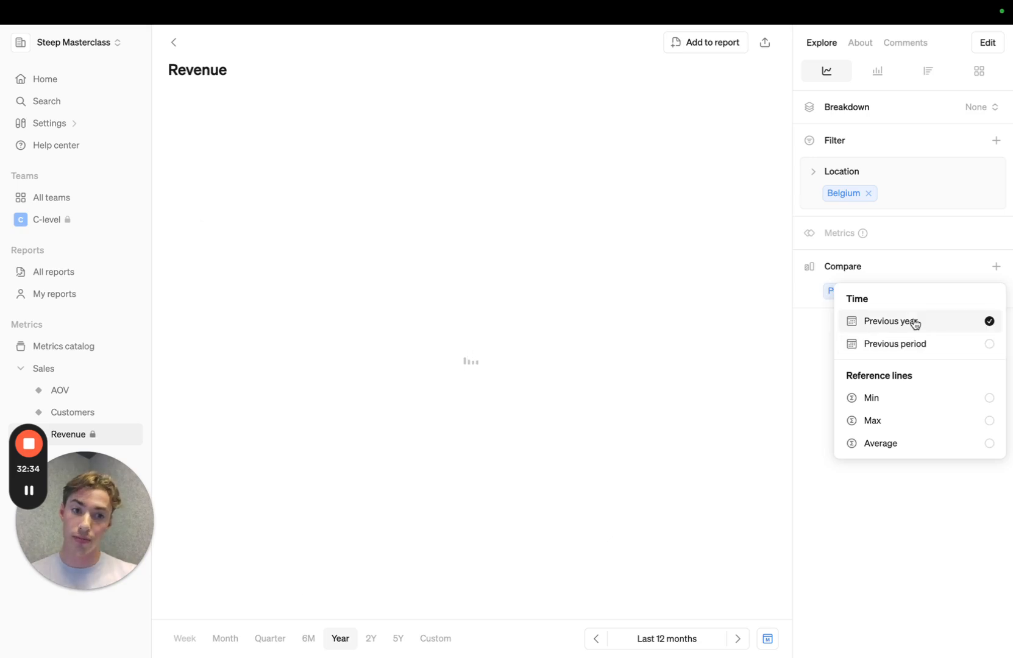
click(875, 501)
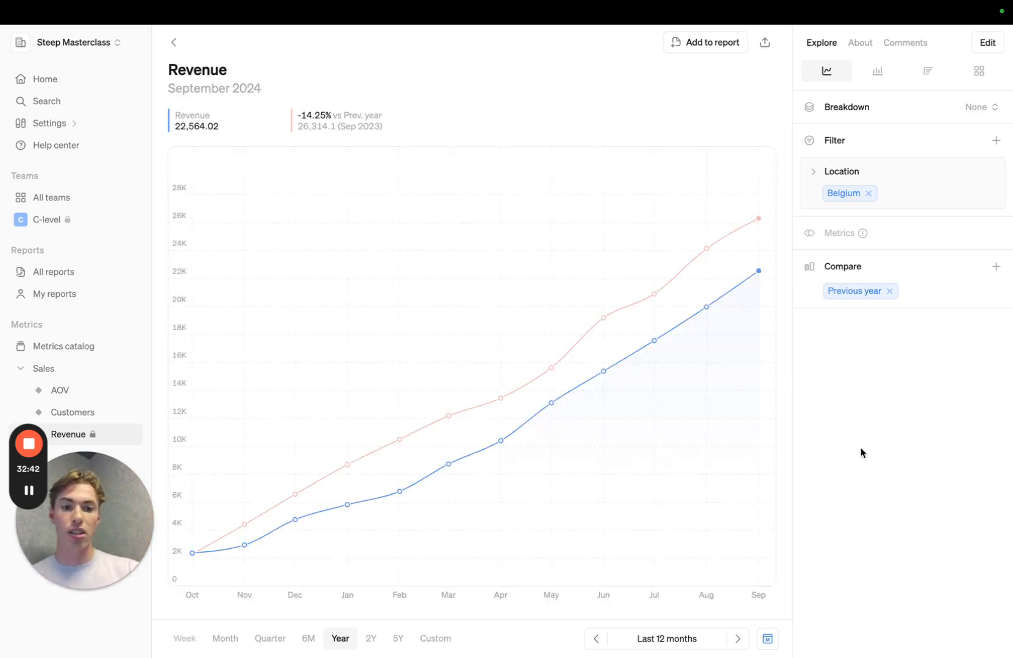
click(661, 366)
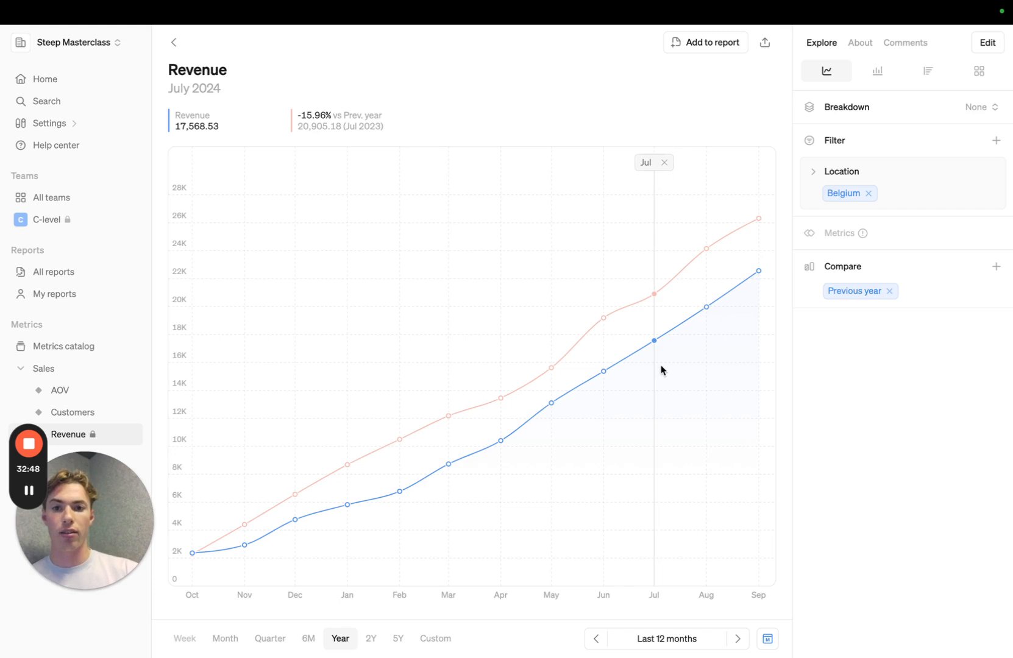
click(664, 162)
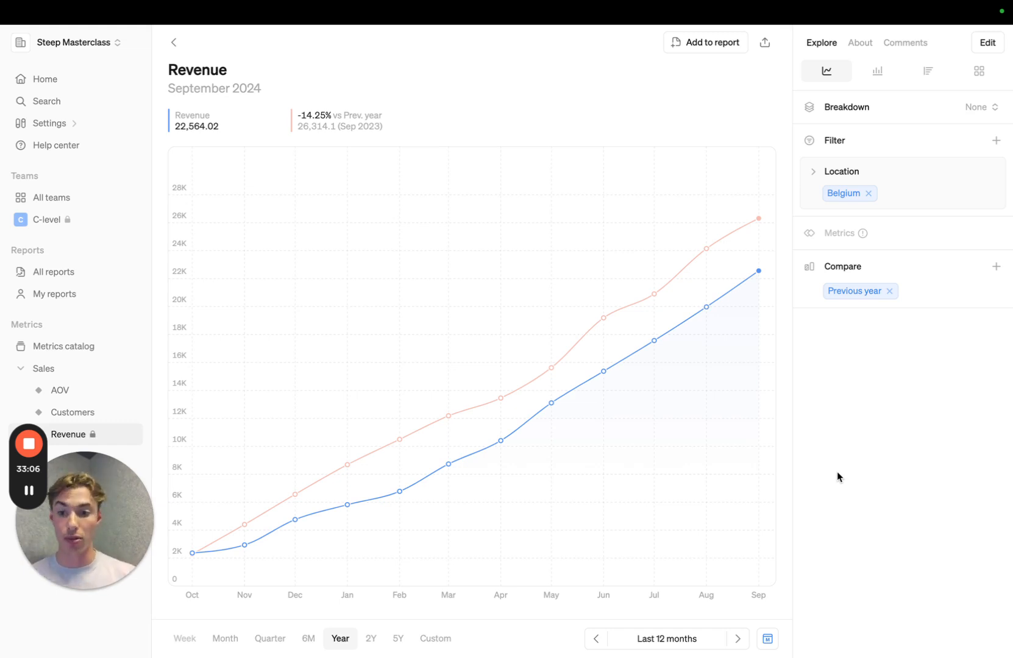
Turn off cumulative display and remove the previous-year comparison from the Revenue chart
click(767, 638)
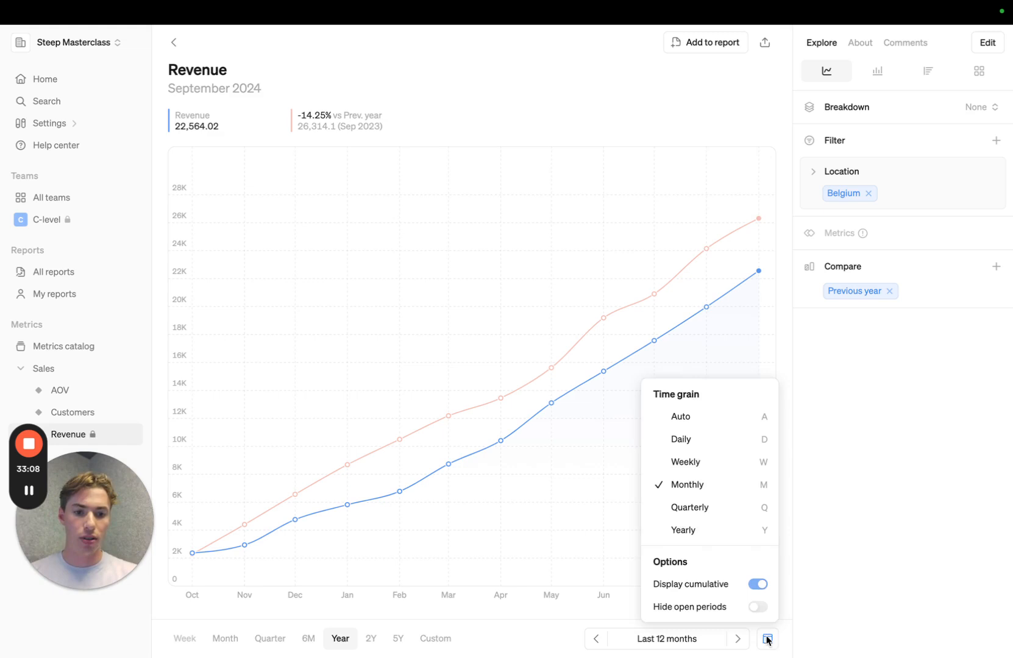
click(757, 583)
click(836, 528)
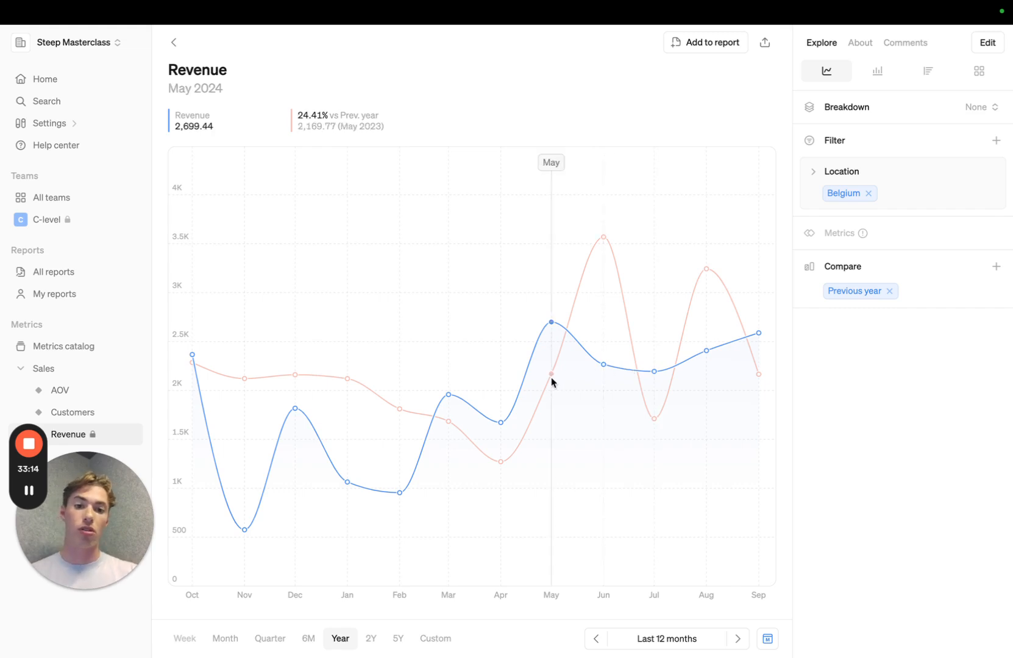
click(889, 291)
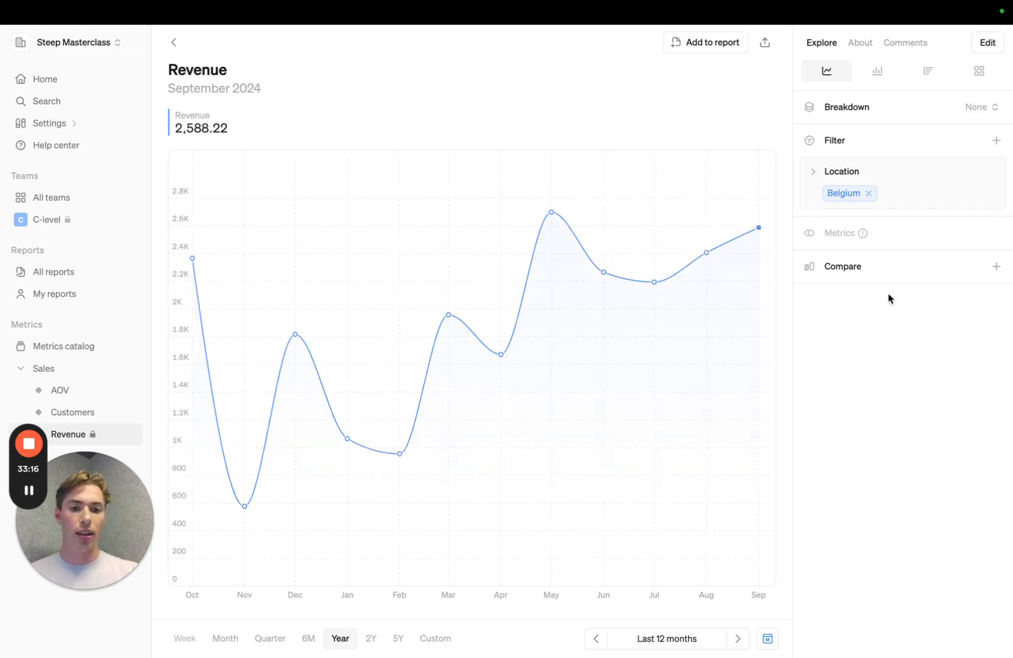
Compare Belgium's revenue with the previous period, first over a quarter and then over a six-month range
click(268, 639)
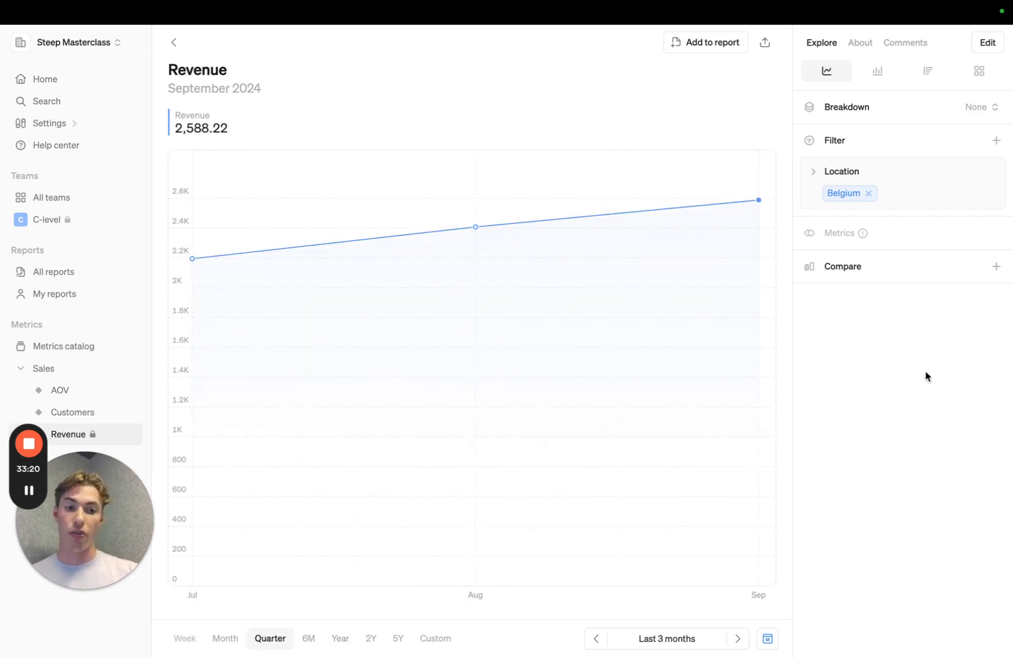
click(929, 277)
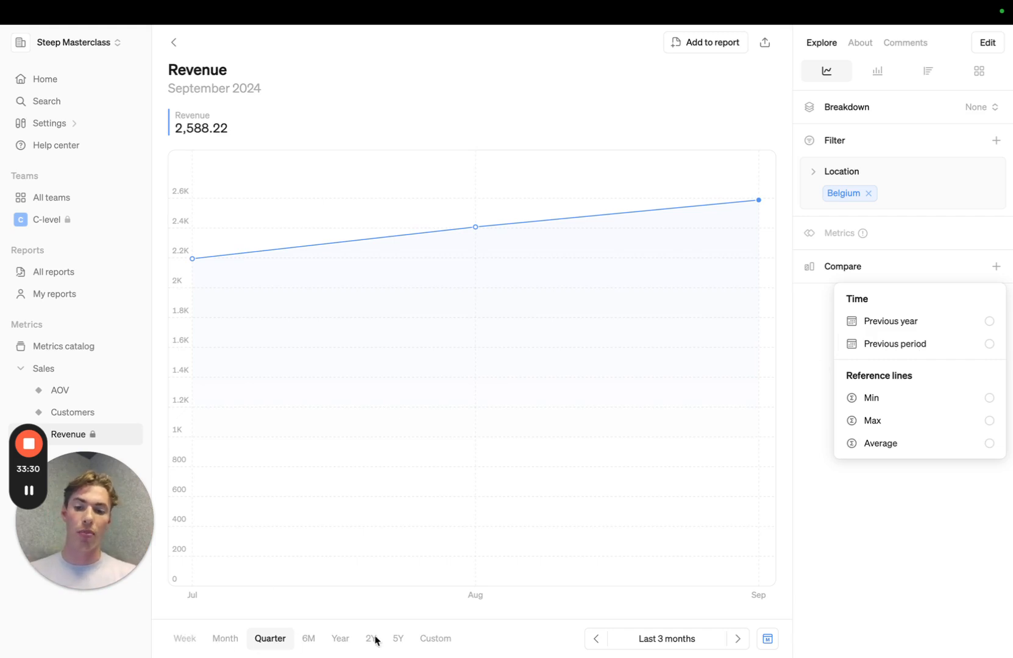
click(502, 244)
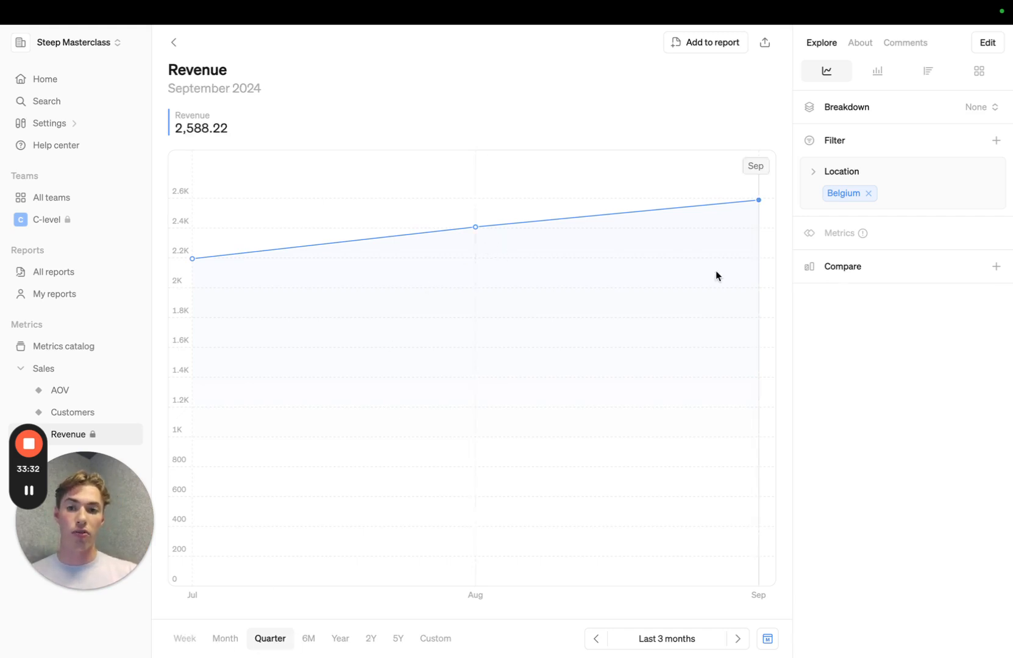
click(902, 285)
click(902, 346)
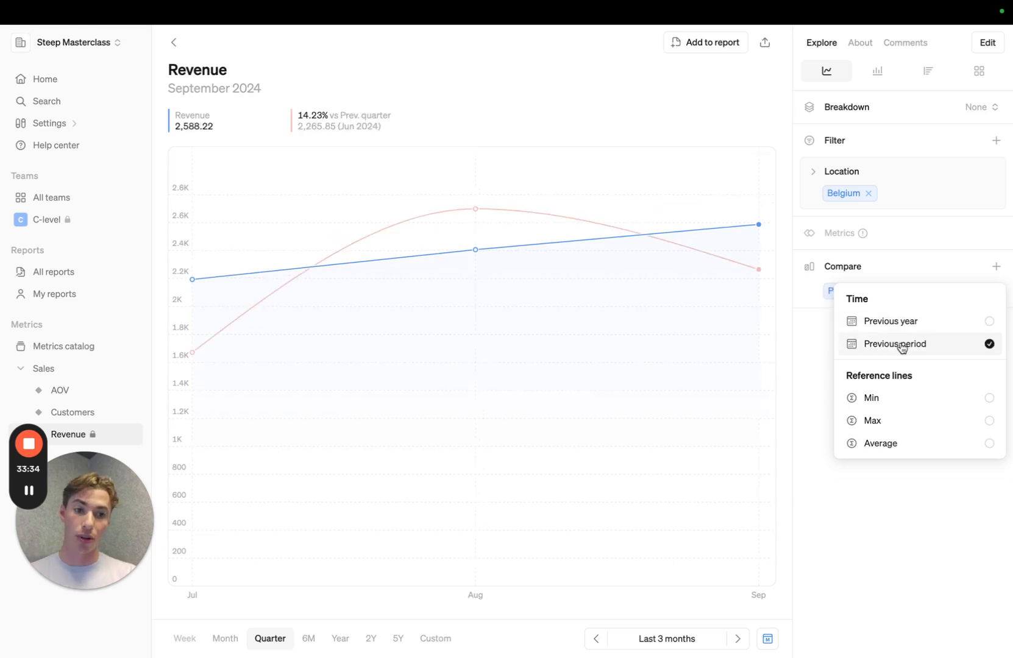
click(839, 535)
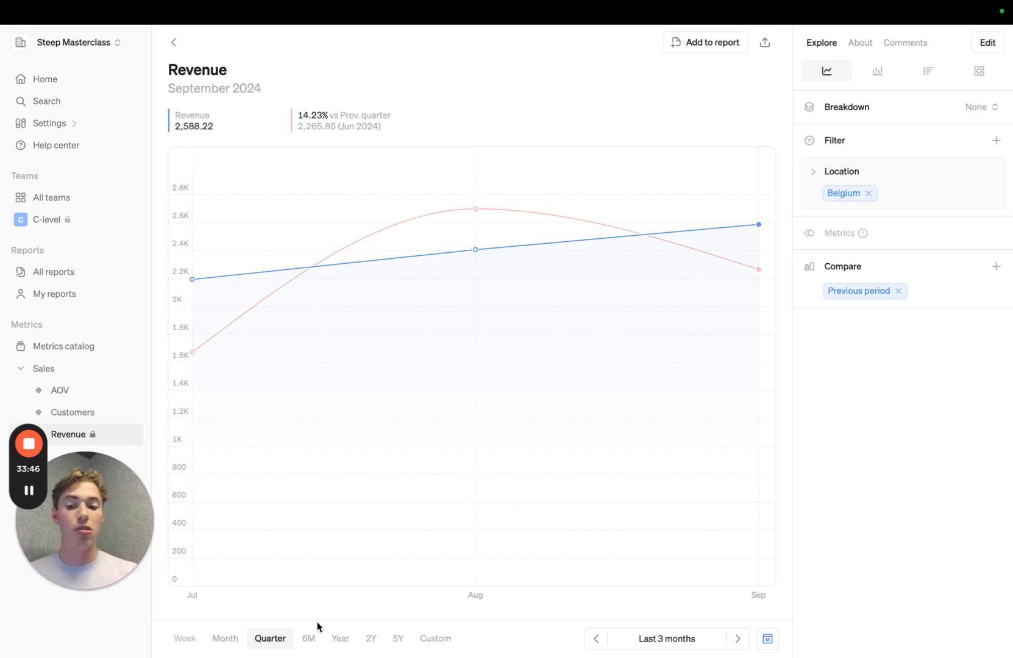
click(307, 647)
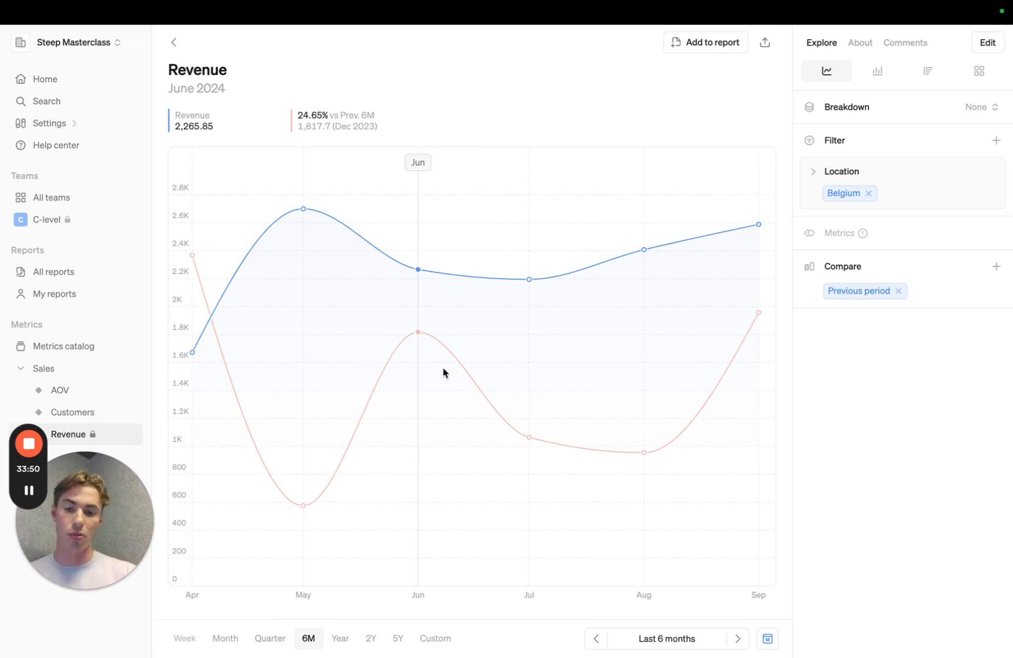
Replace the previous-period comparison with Min, Max and Average reference lines, and select the August data point
click(898, 291)
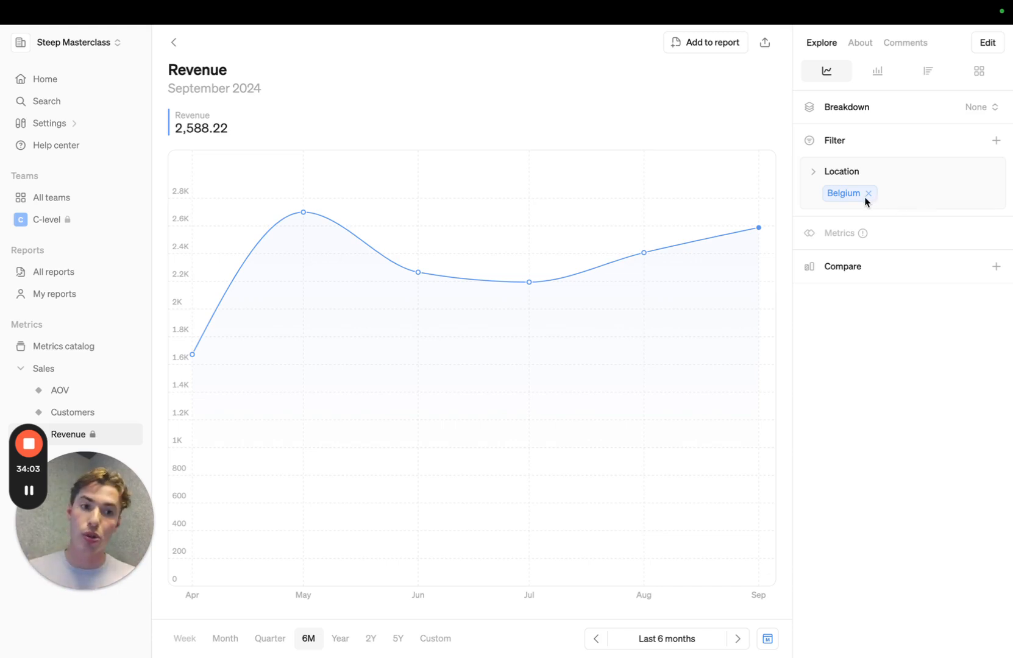
click(889, 271)
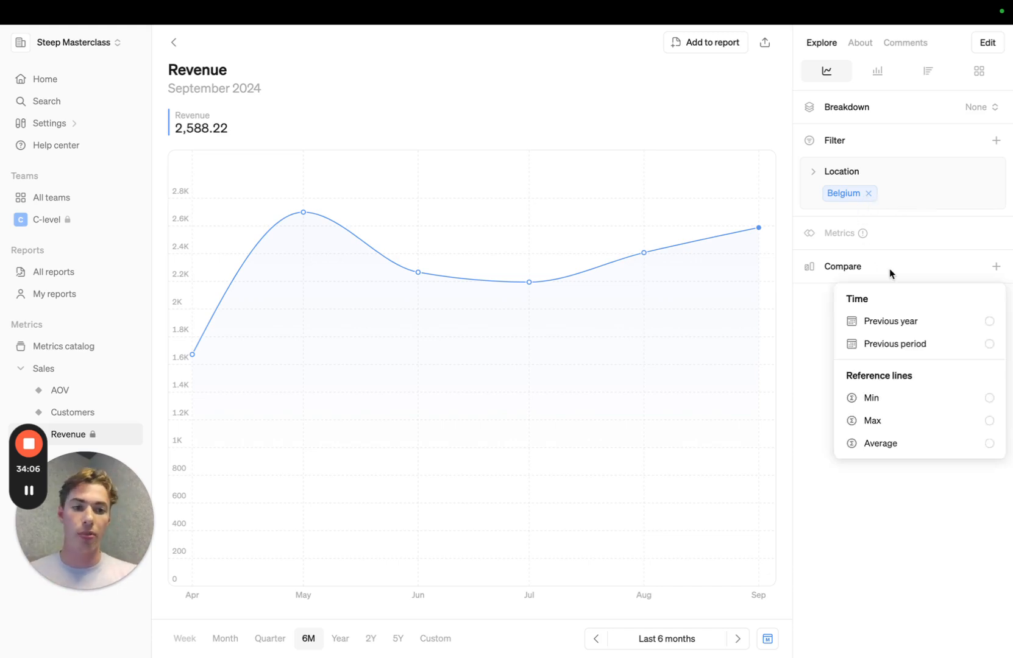
click(899, 411)
click(891, 422)
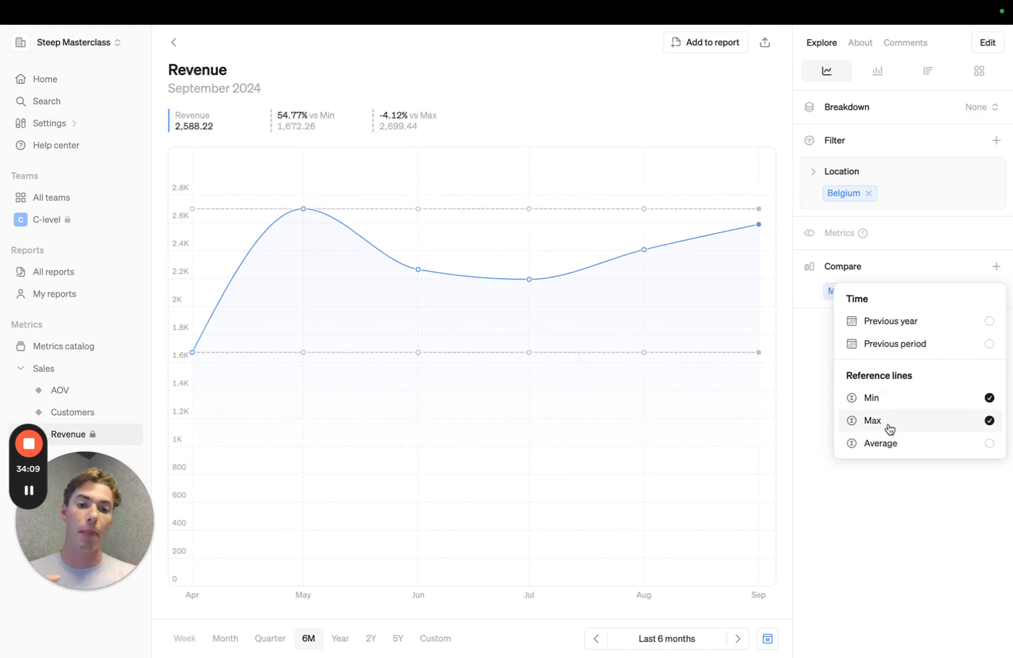
click(882, 445)
click(852, 513)
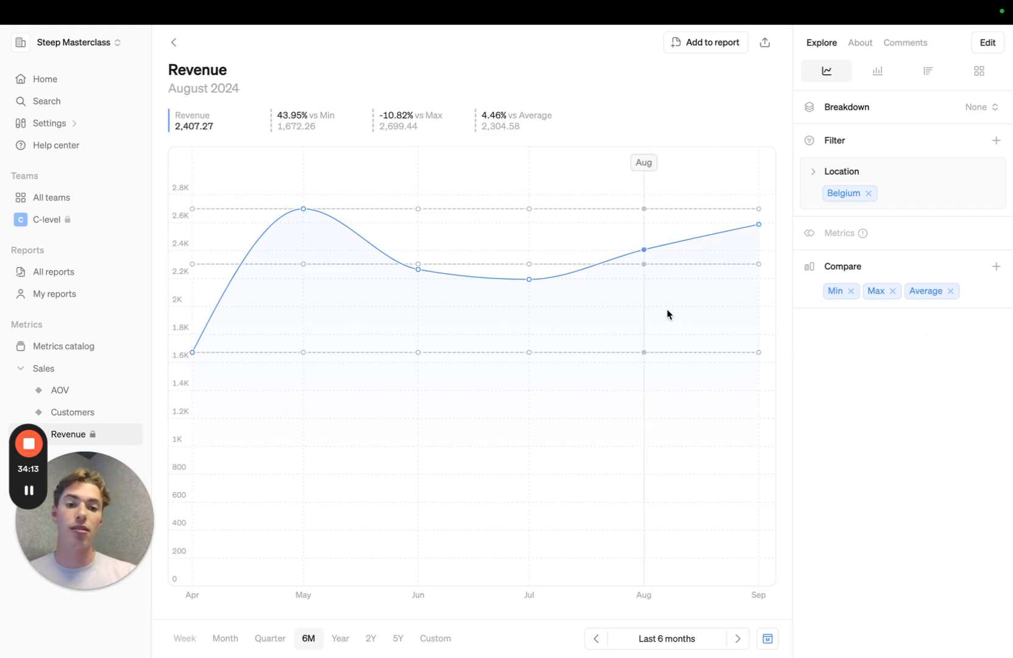
click(649, 314)
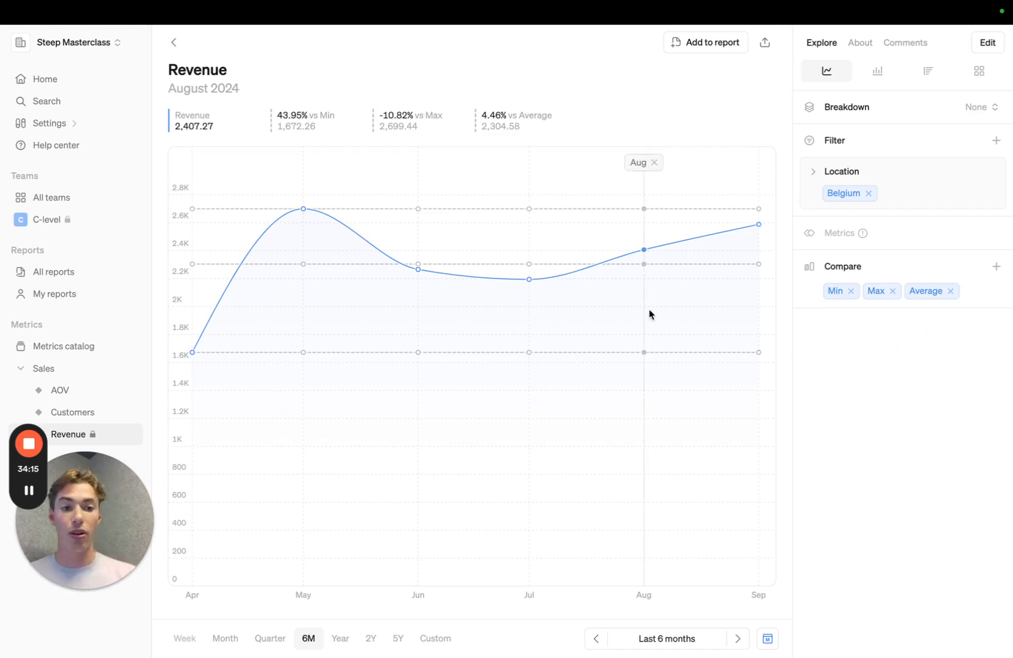
Add Previous year and Previous period comparisons alongside the reference lines, and remove both again
click(924, 267)
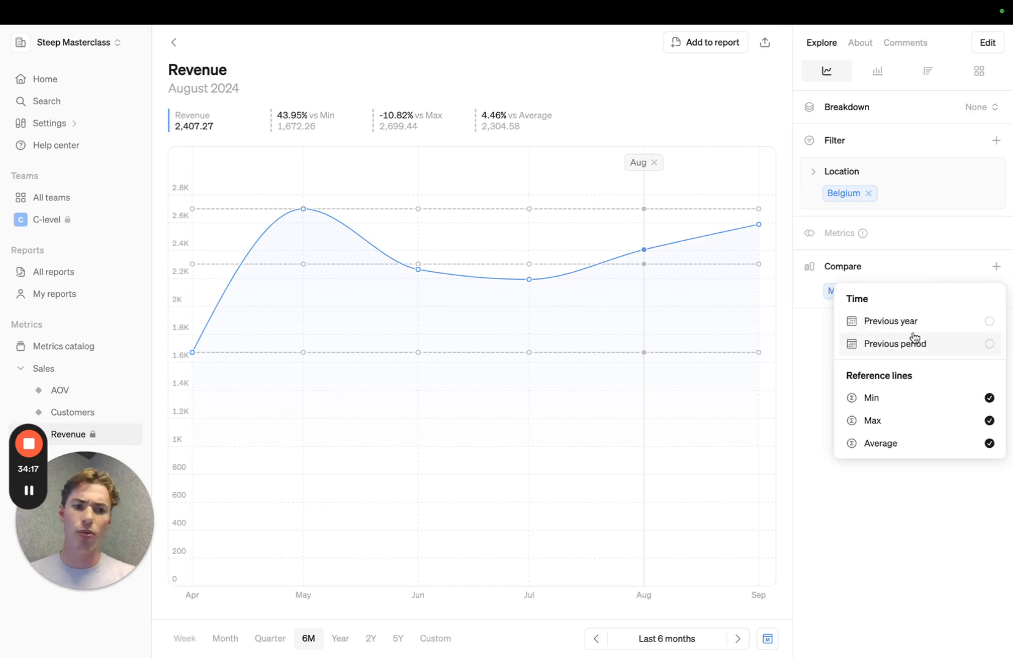
click(937, 331)
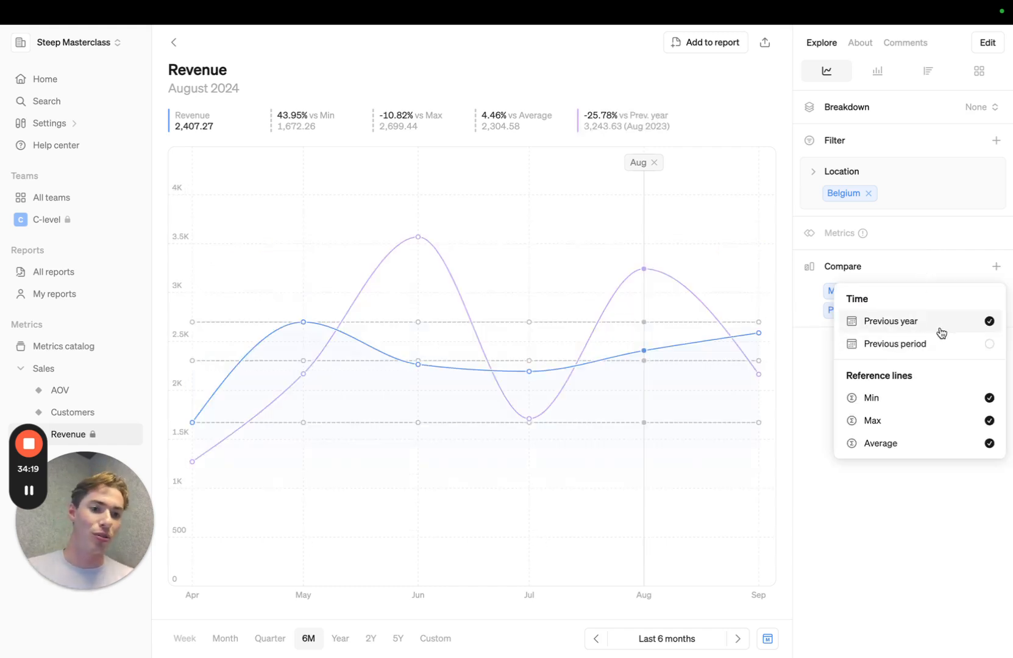
click(914, 348)
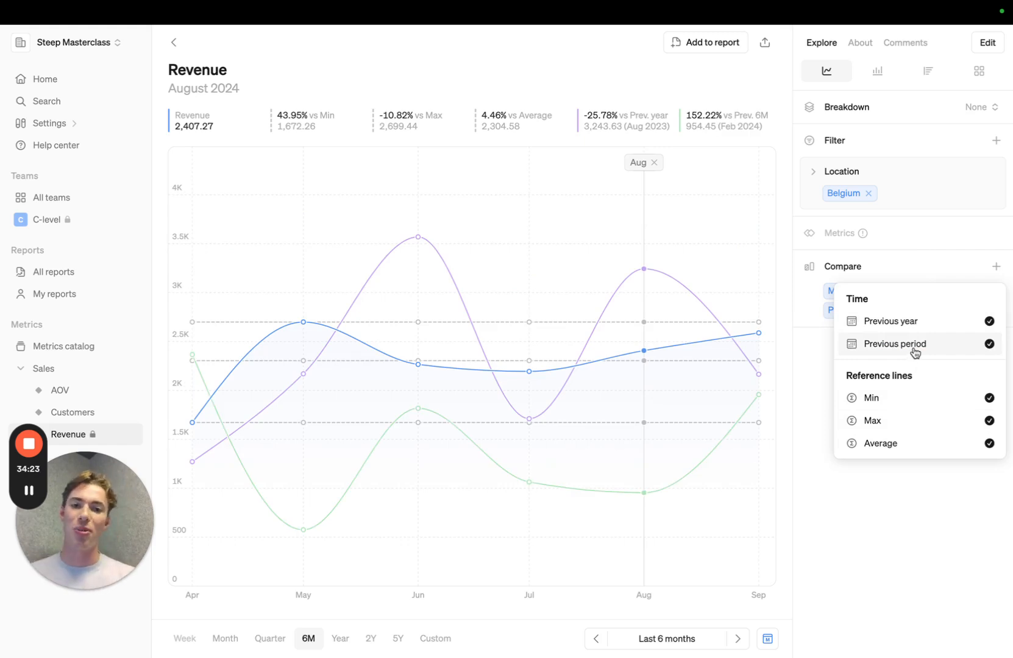
click(914, 349)
click(914, 322)
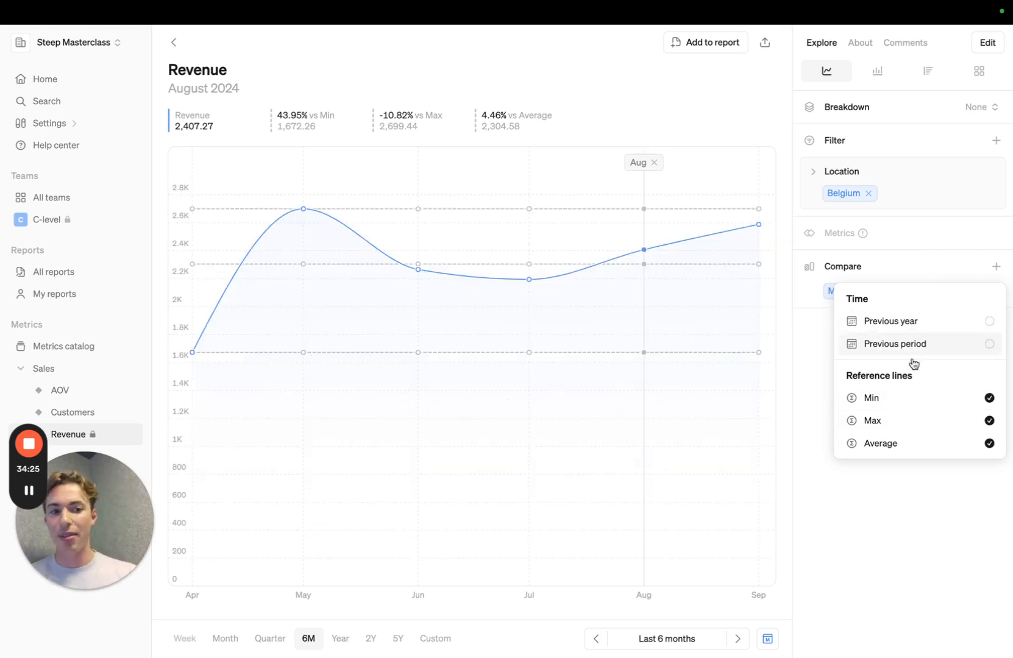
Clear the Min, Max and Average reference lines, the August selection and the Belgium filter value from the Revenue chart
click(921, 407)
click(915, 421)
click(891, 508)
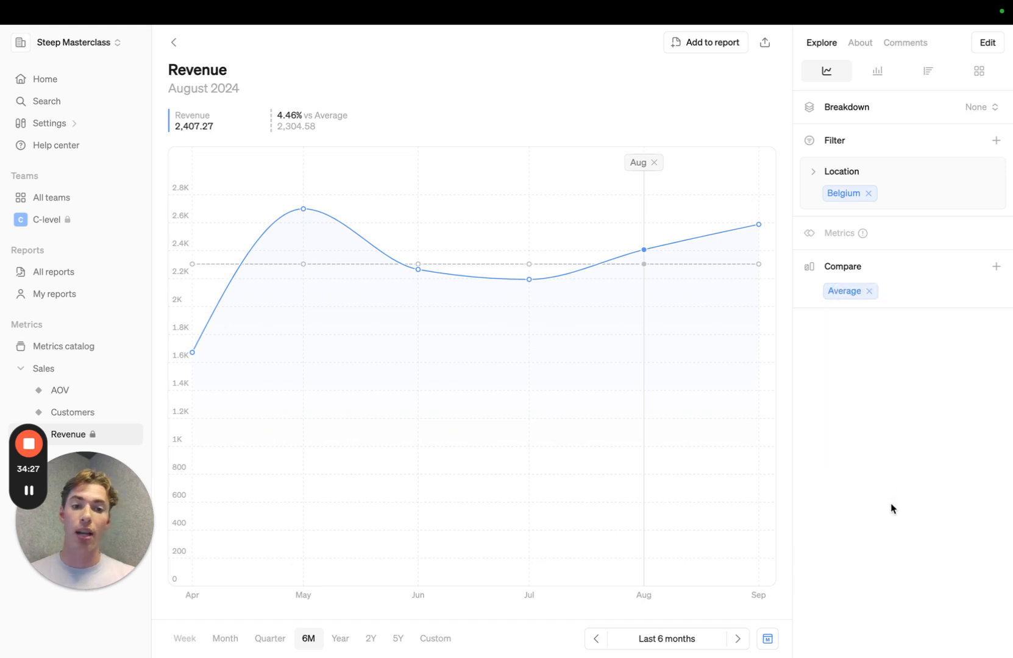
click(654, 162)
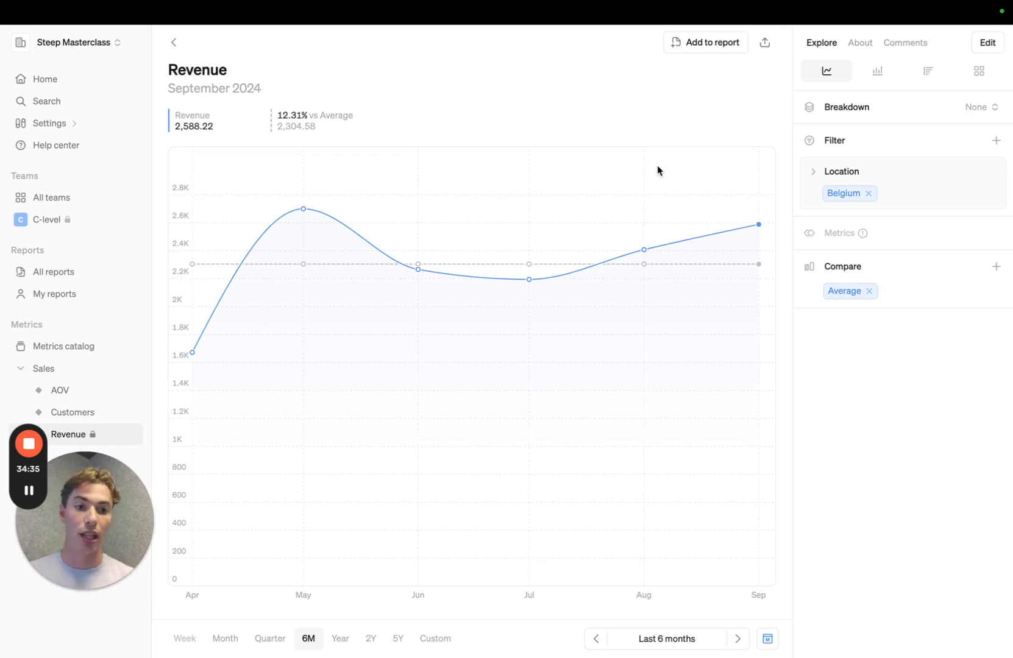
click(869, 291)
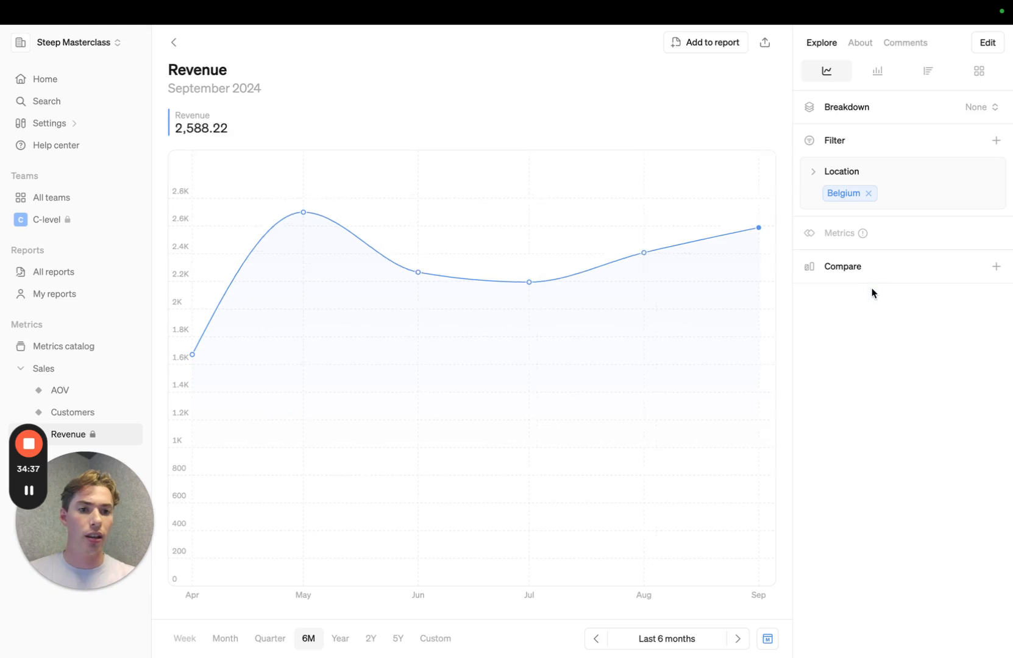
click(869, 194)
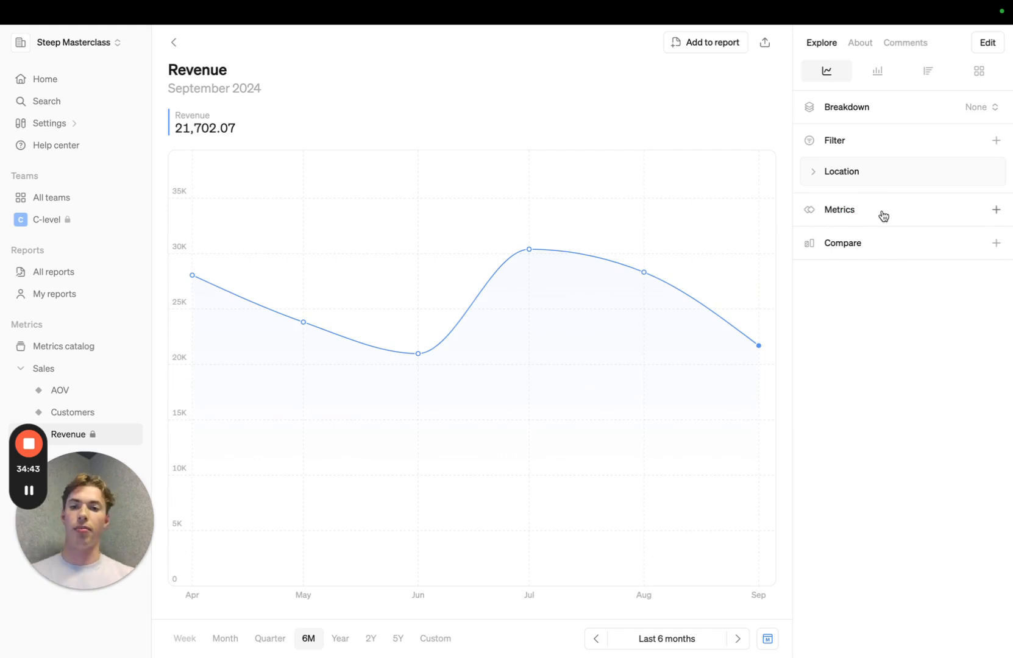
Remove the empty Location filter from the Revenue chart
click(991, 172)
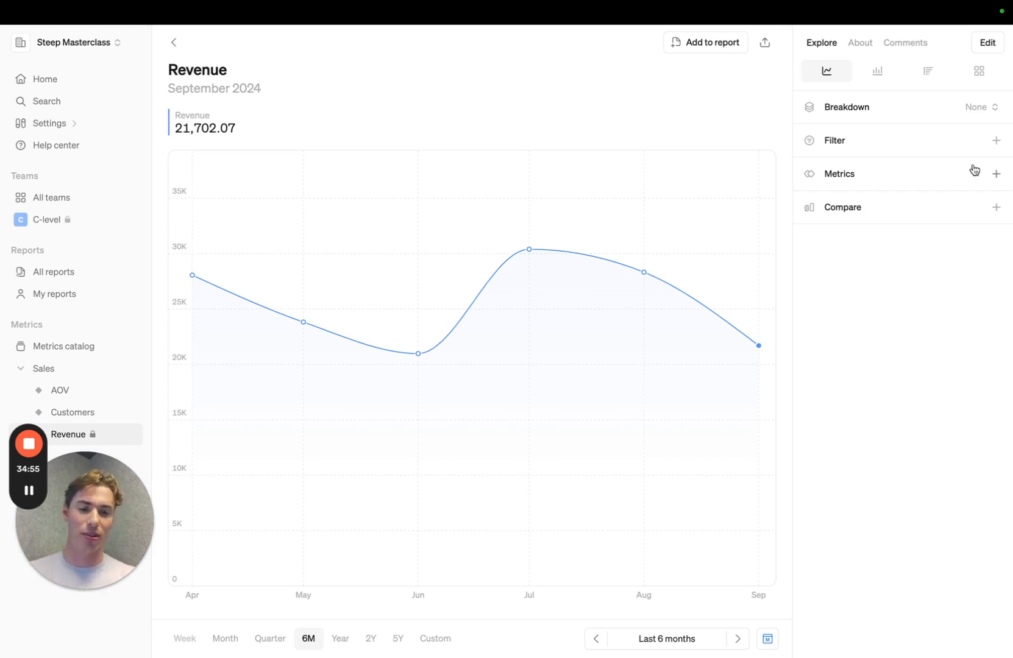
Overlay the Customers and AOV metrics on the Revenue chart, and remove both again
click(884, 176)
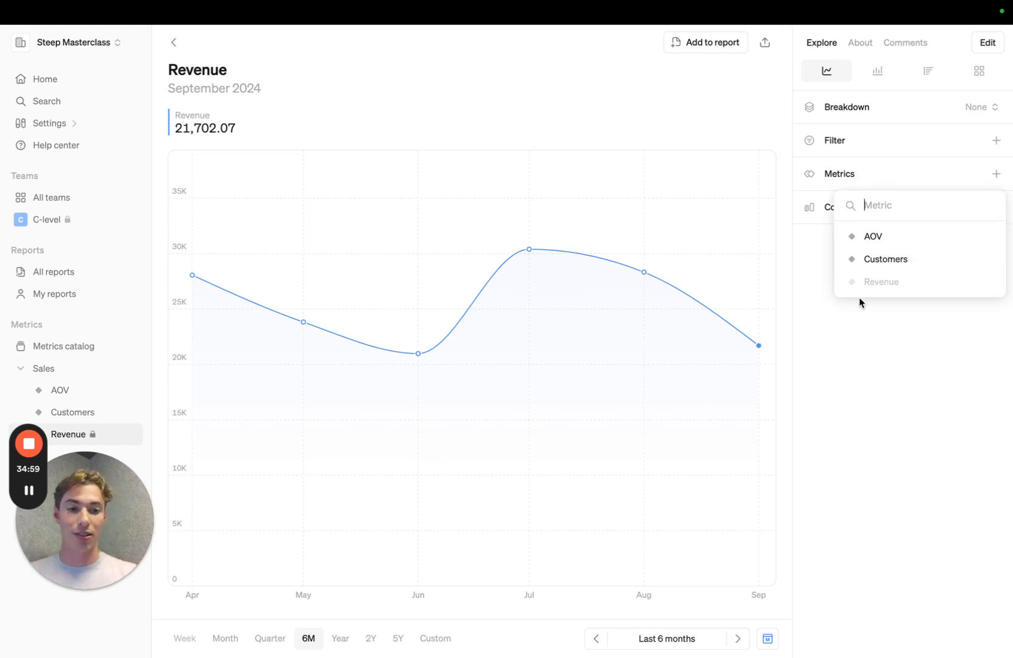
click(902, 267)
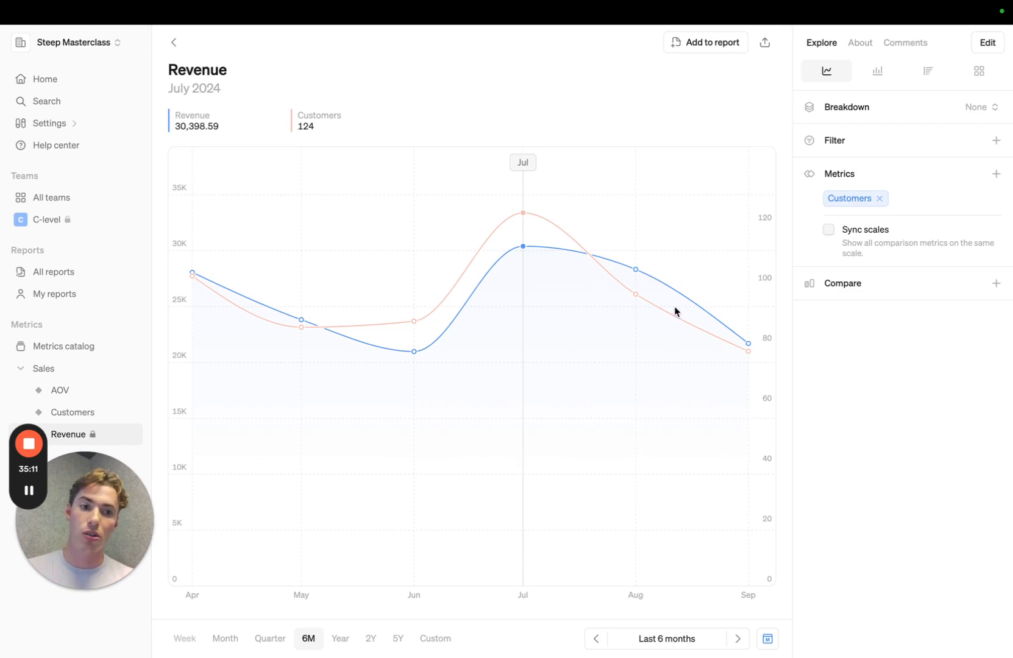
click(990, 180)
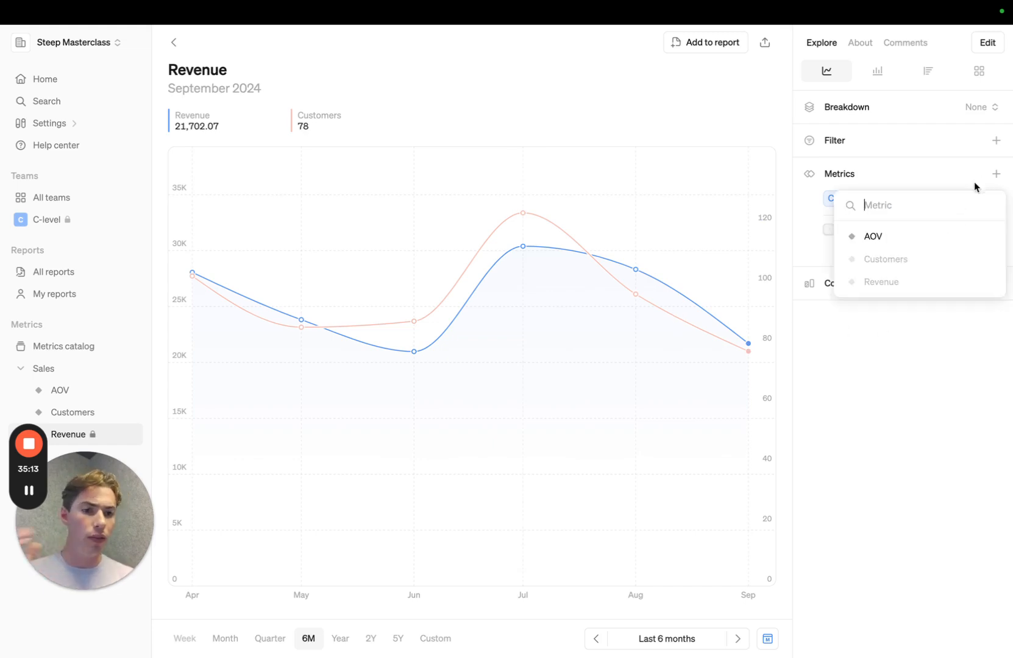
click(892, 242)
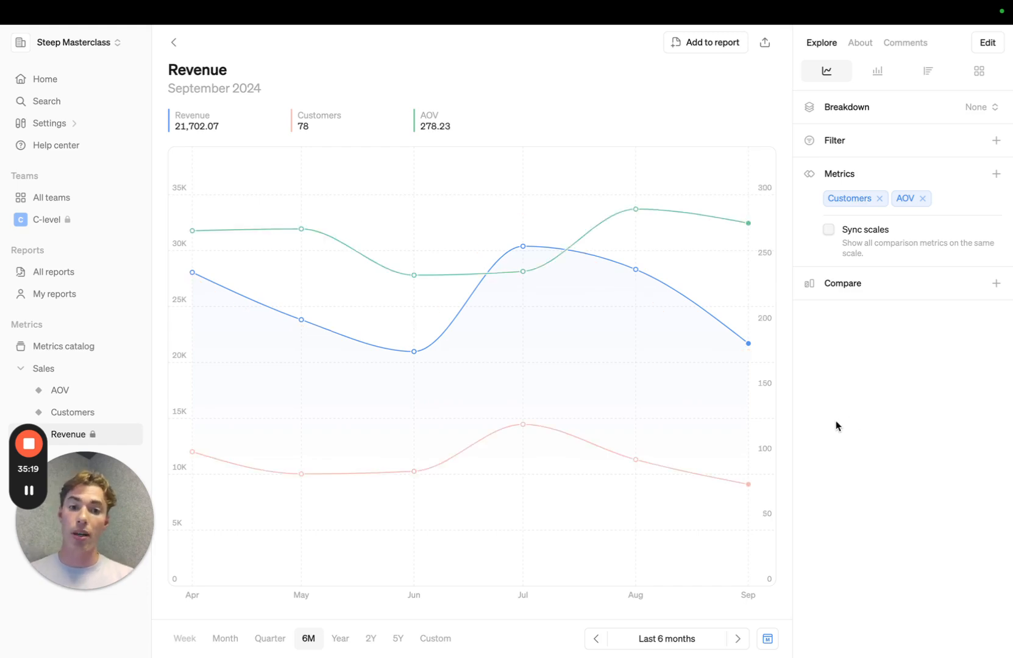
mouse_move(486, 429)
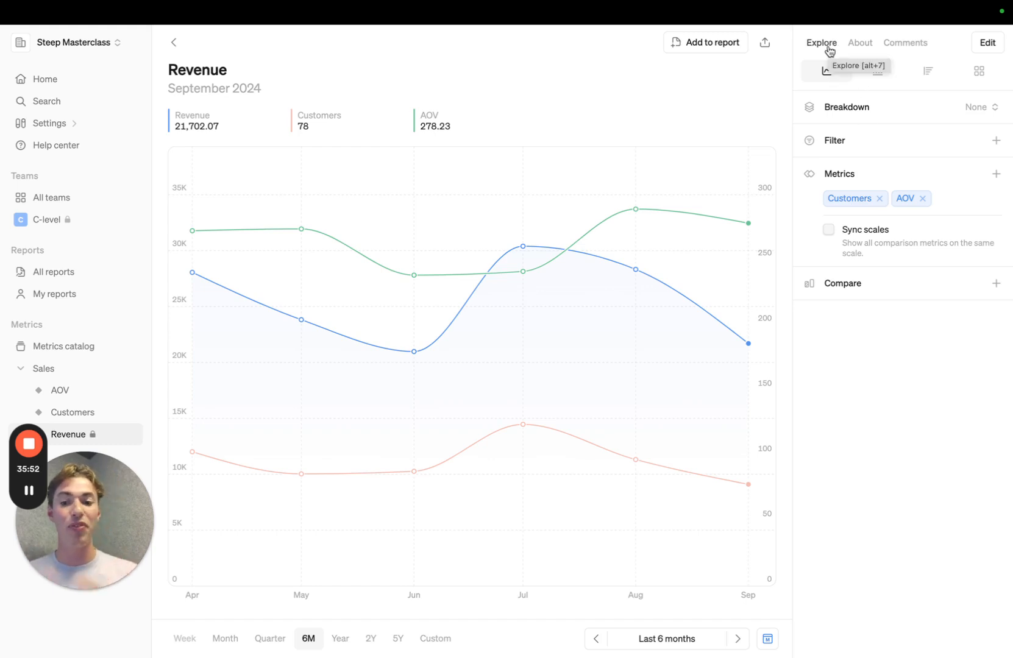
click(881, 205)
click(860, 199)
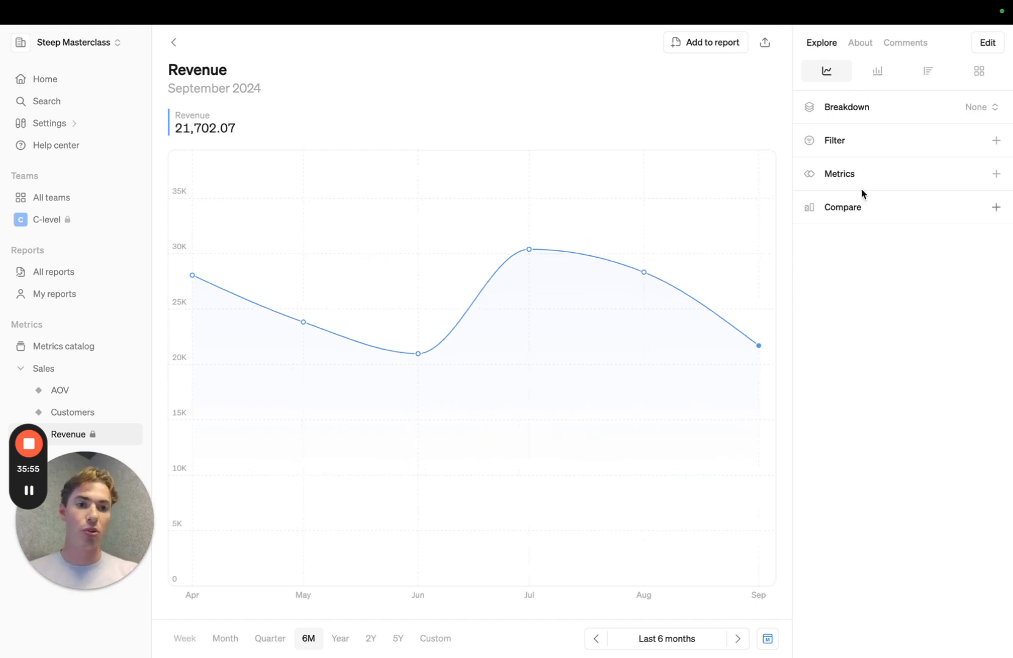
Switch Revenue to the horizontal bar view and break it down by Location
click(929, 78)
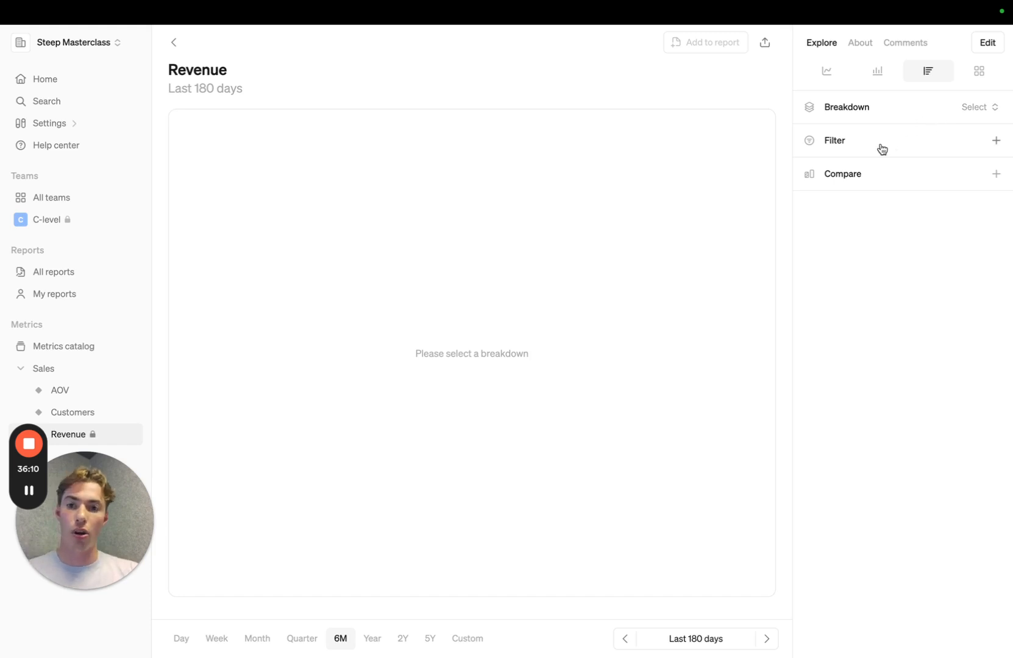
click(933, 114)
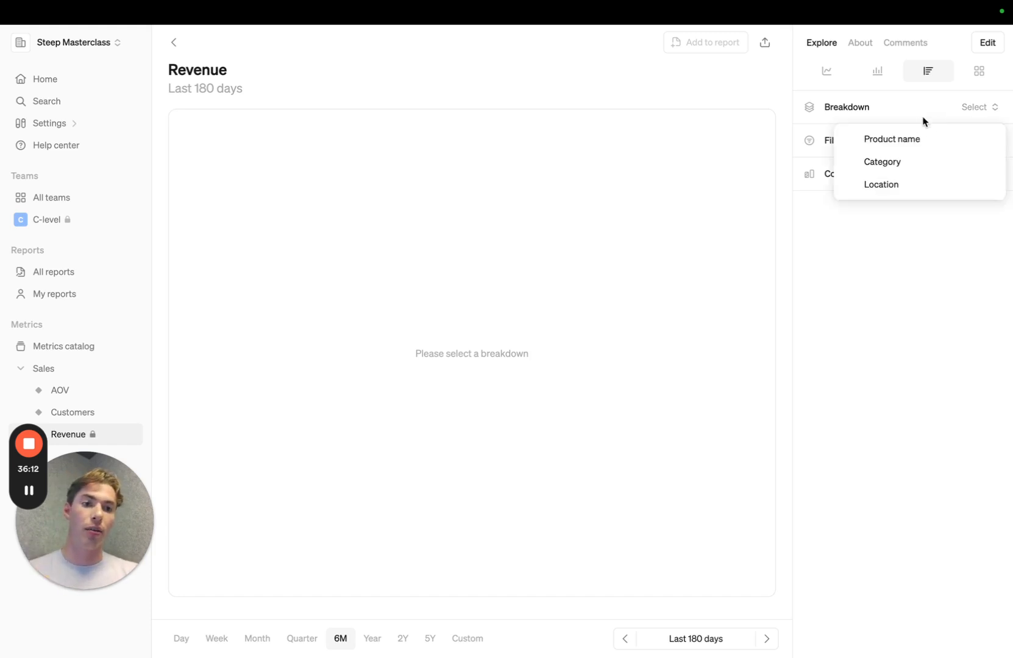
click(893, 185)
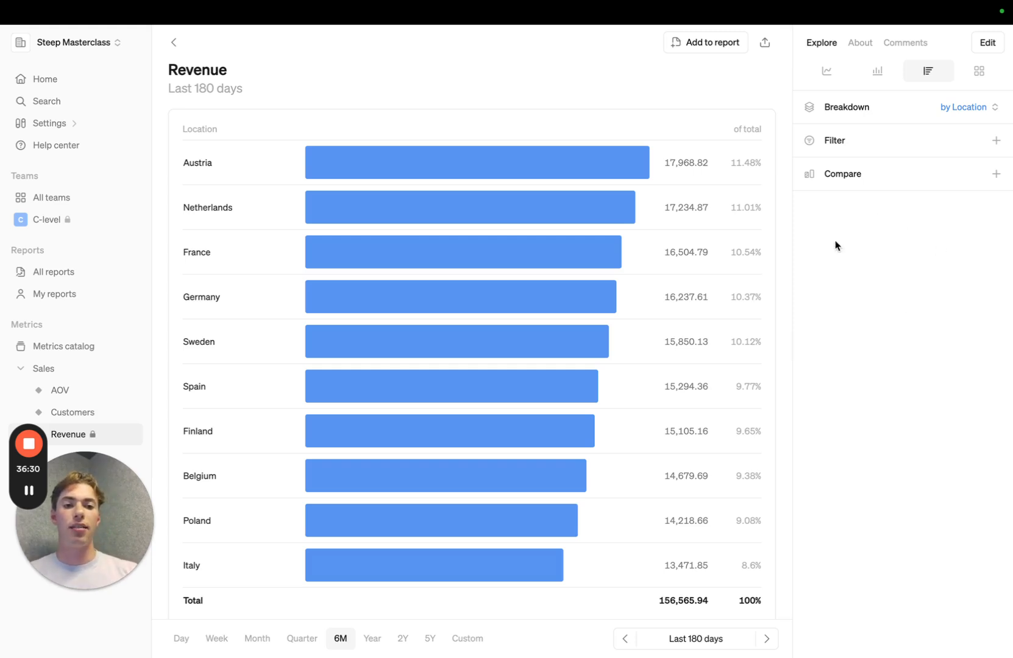
Compare revenue by location with the previous year, and remove the comparison again
click(914, 142)
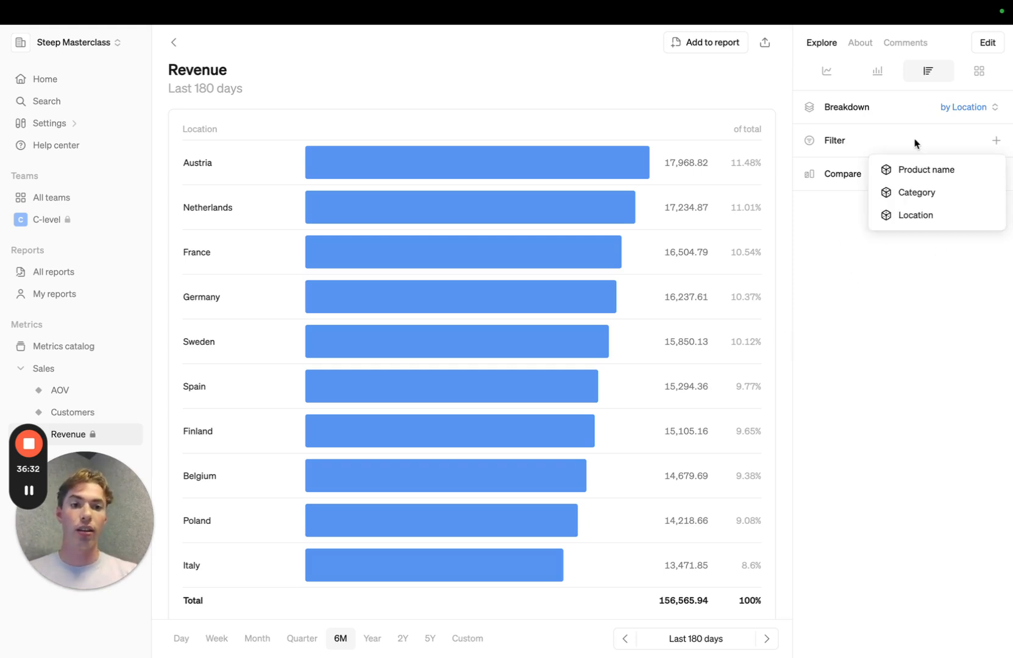
click(915, 143)
click(892, 175)
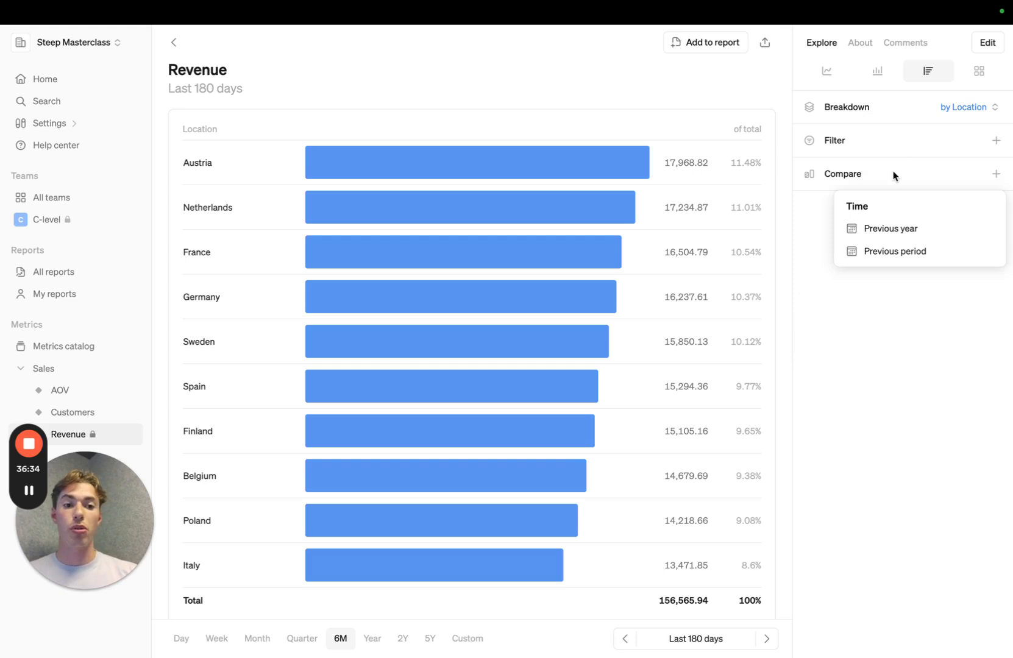
click(903, 235)
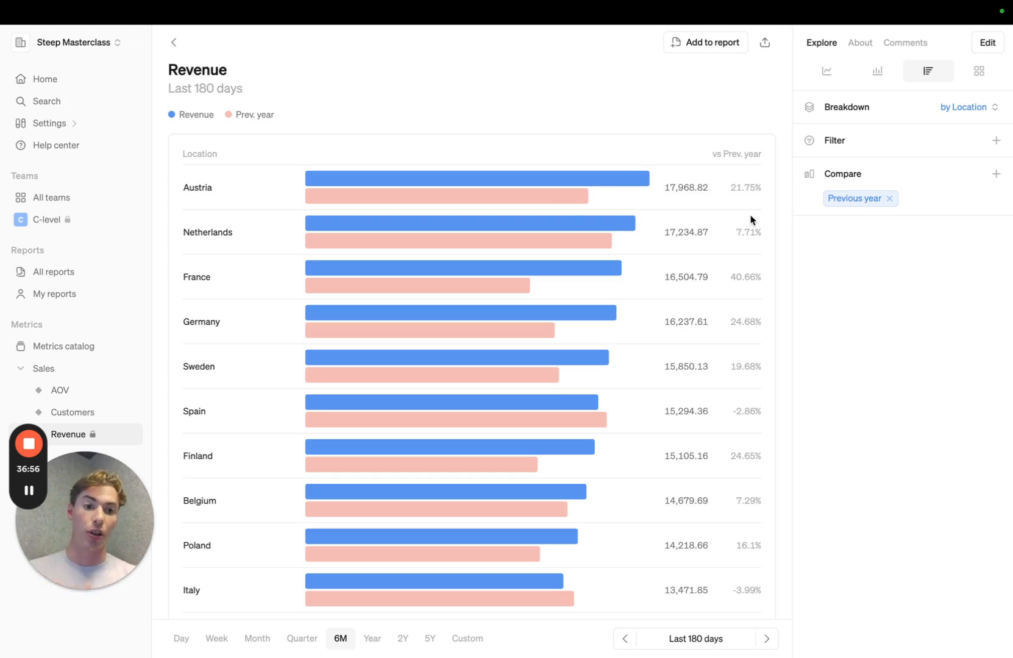
click(979, 174)
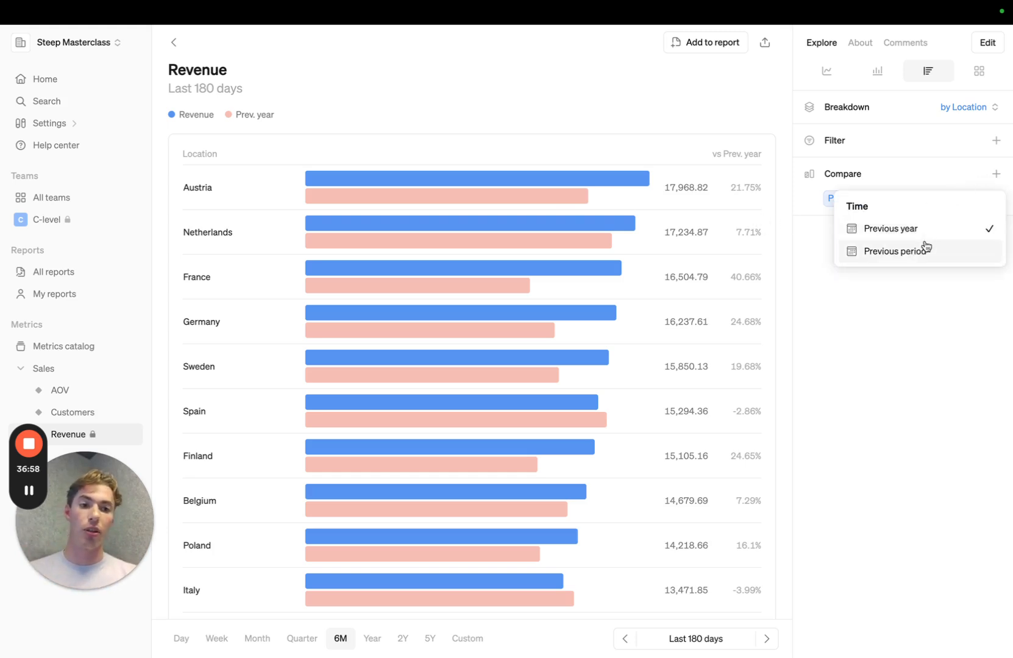
click(919, 353)
click(890, 201)
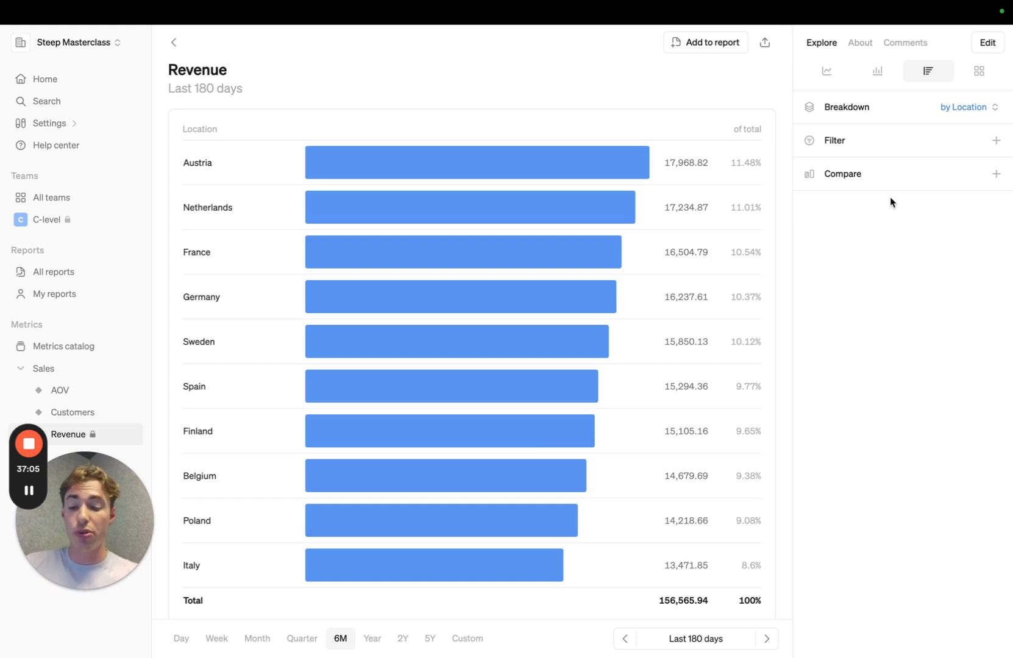
Show Revenue as a heatmap table with Location as rows and Months as columns
click(979, 71)
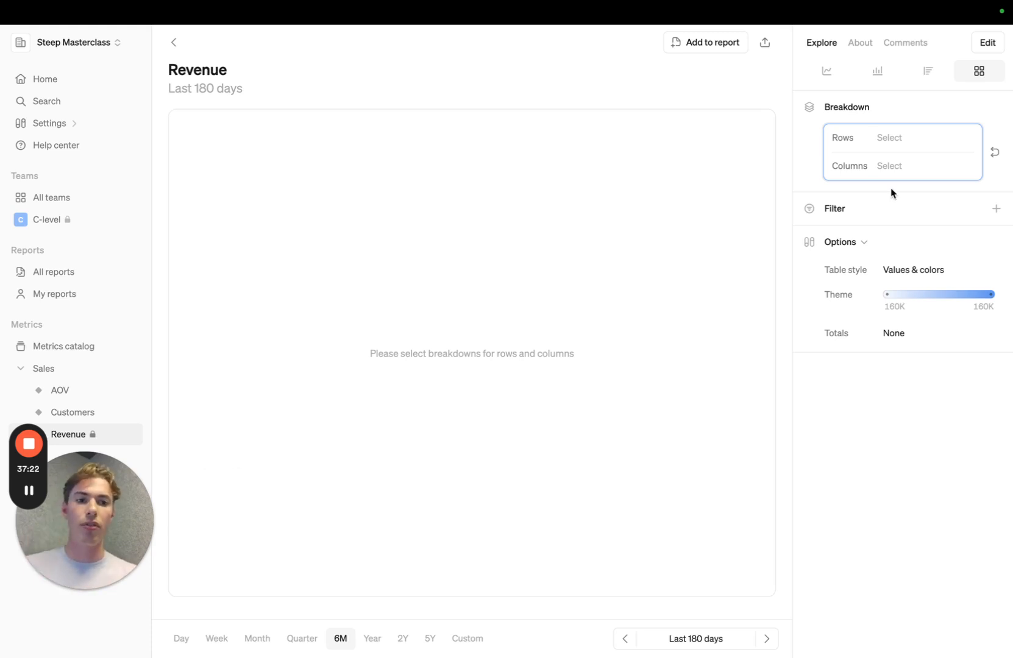
click(889, 139)
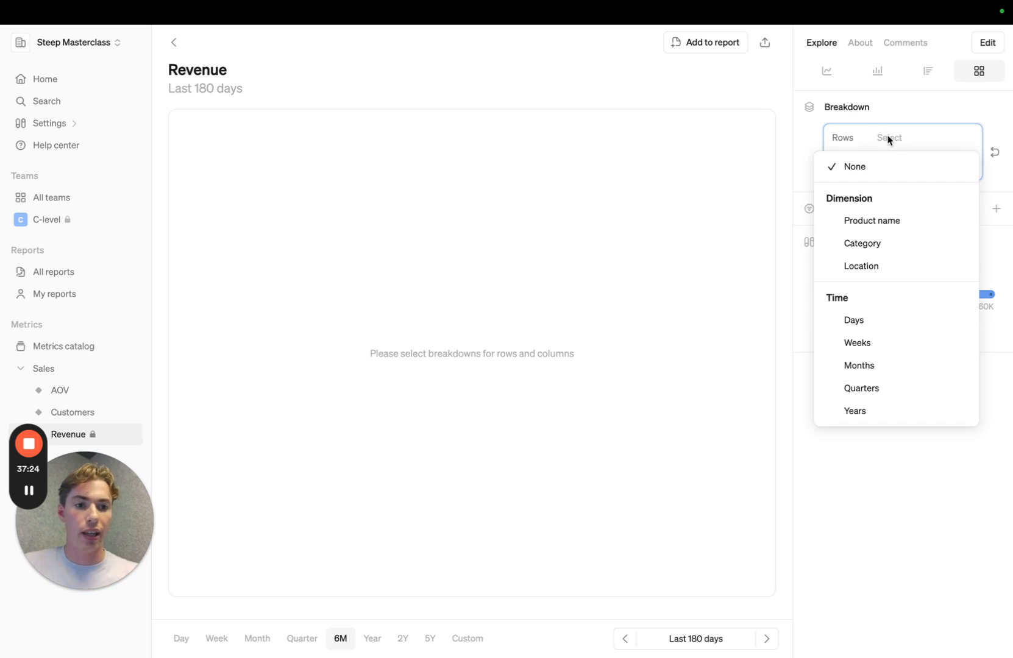
click(878, 265)
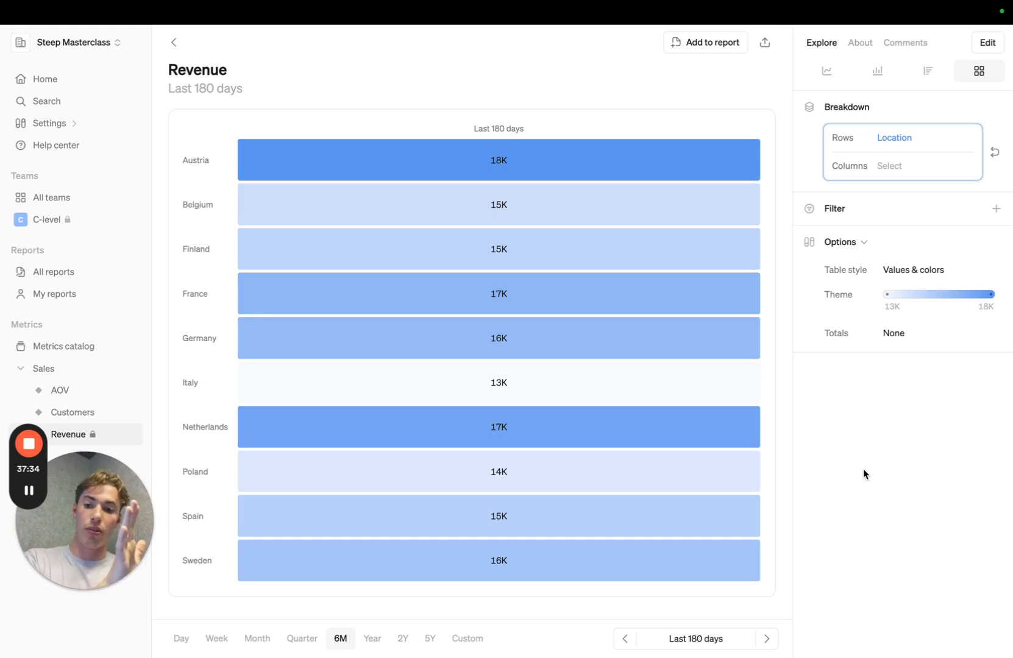
click(913, 162)
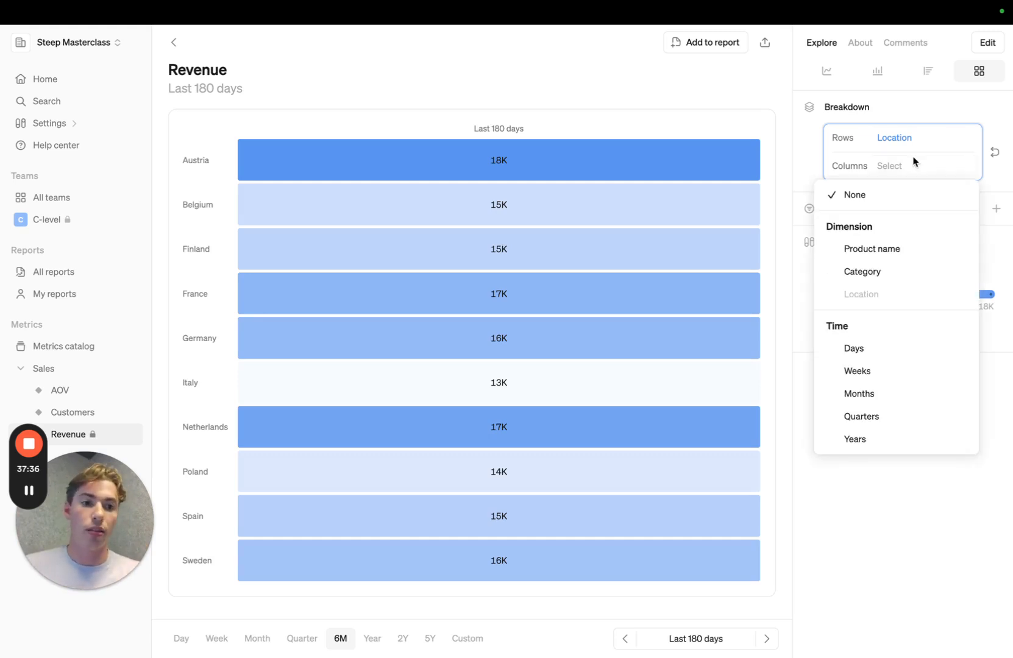
click(885, 394)
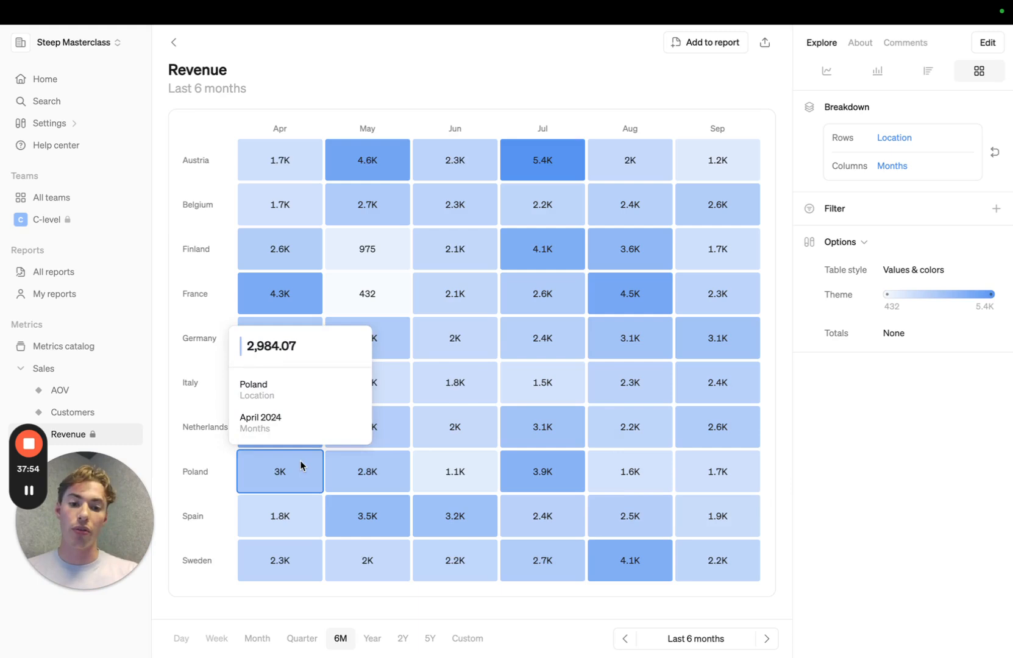
mouse_move(294, 437)
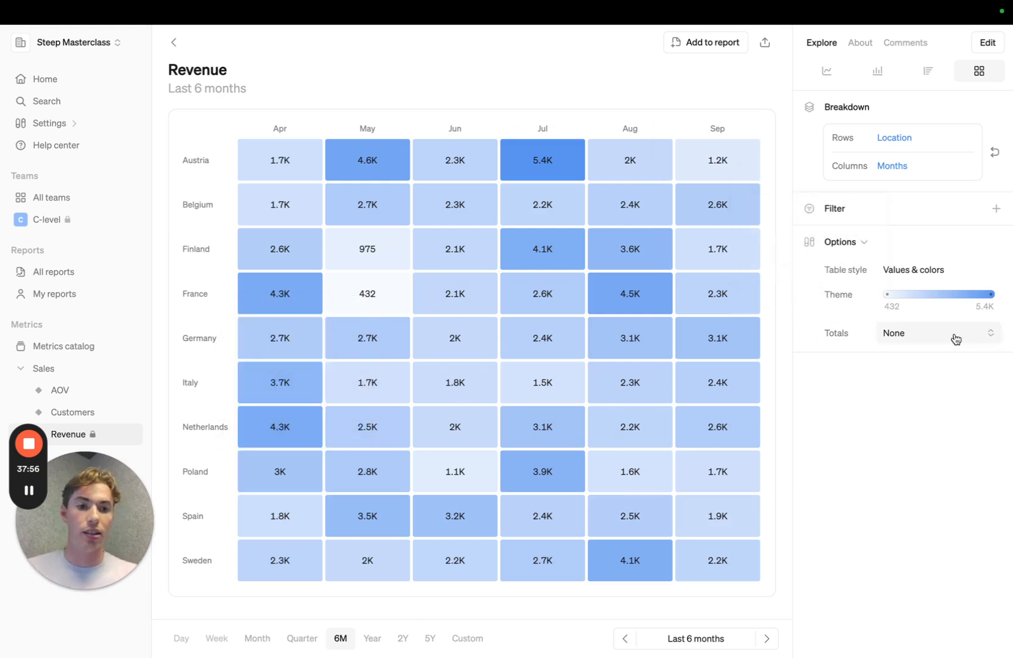
Filter the revenue table by the product name Sneakers, and clear that filter value again
click(994, 209)
click(943, 240)
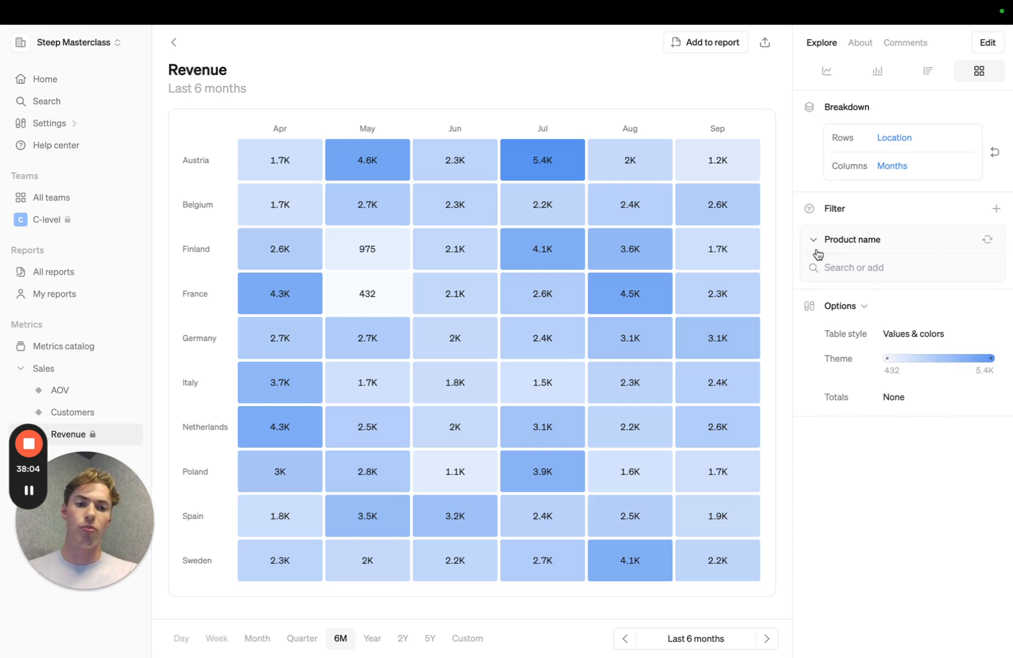
click(843, 273)
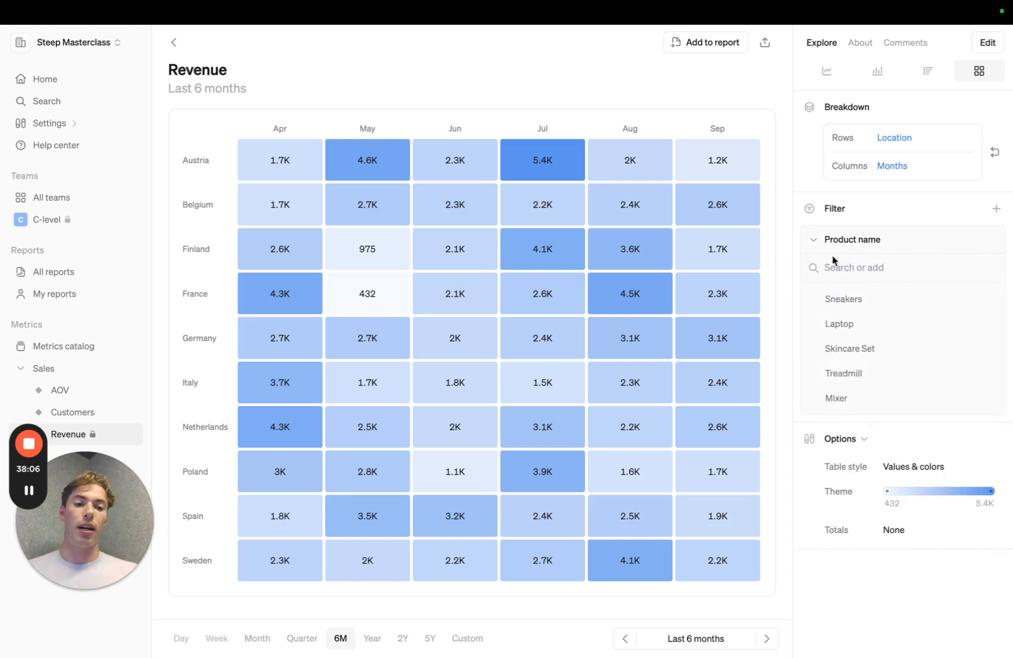
click(865, 307)
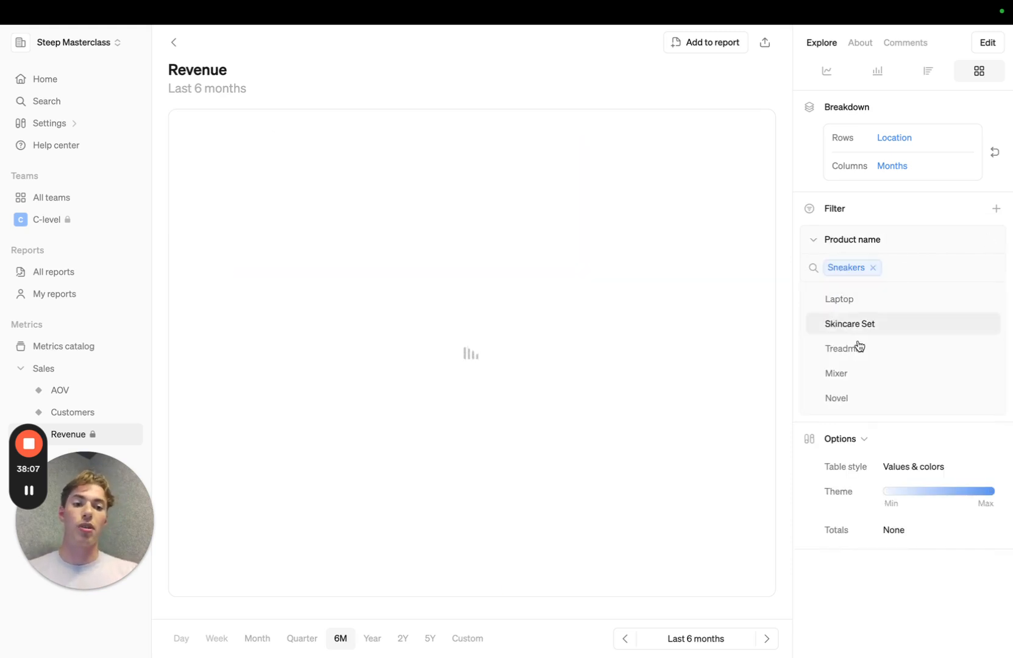
click(813, 246)
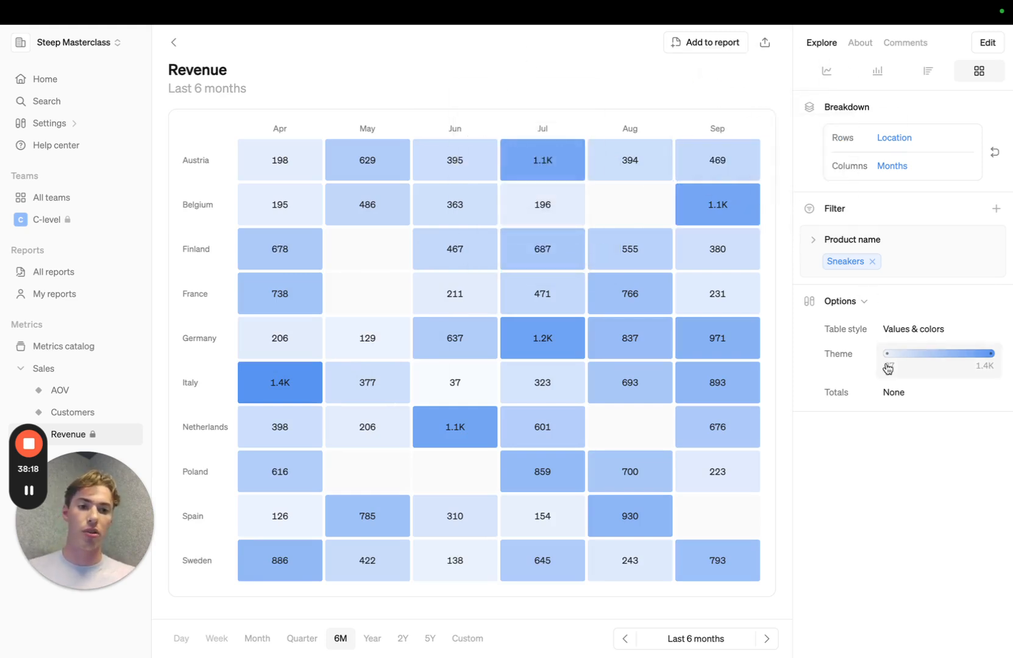
click(872, 261)
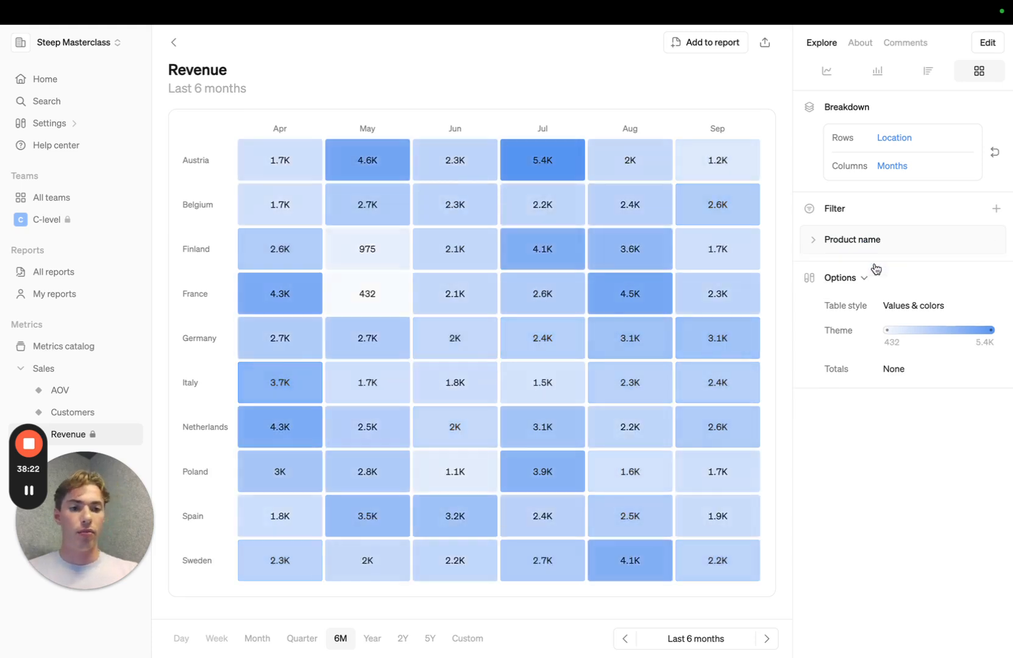
Try the red-to-green color theme on the revenue table, and restore the blue theme
click(915, 339)
click(930, 412)
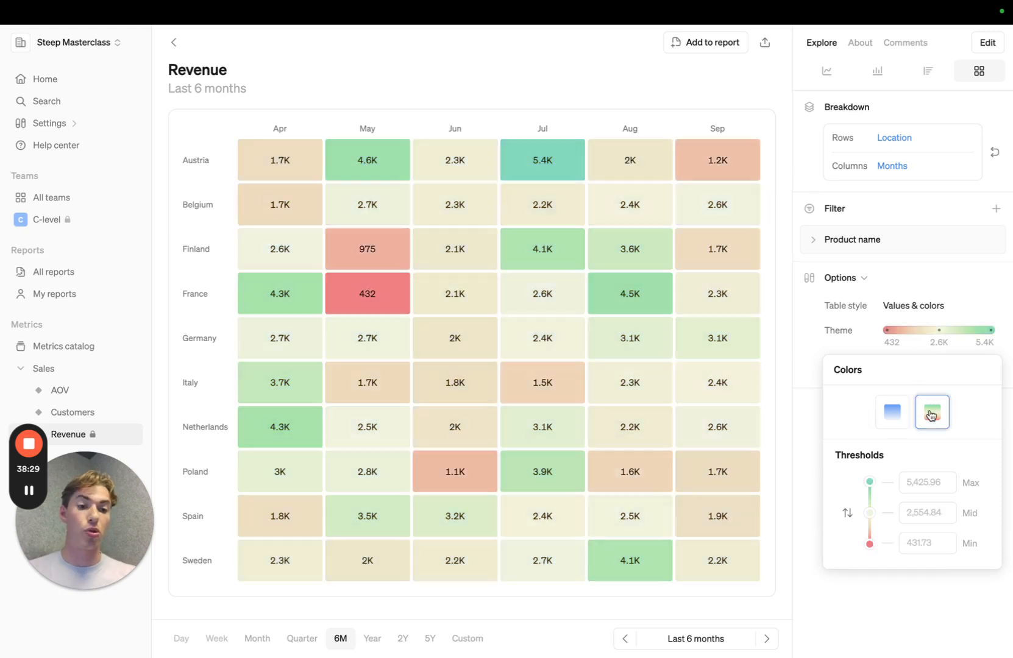
click(898, 625)
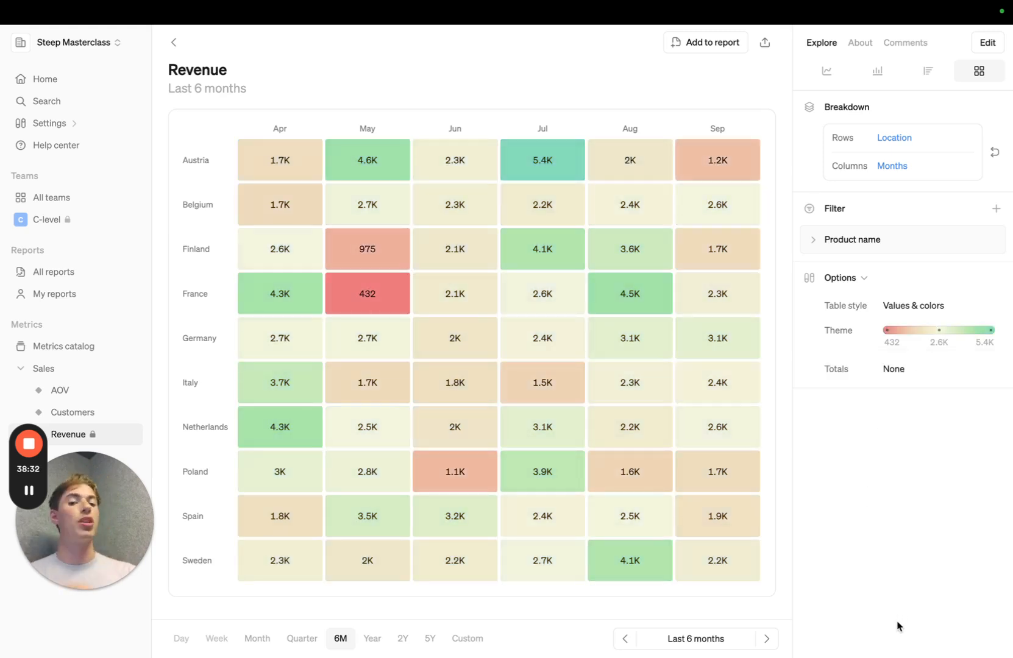
click(943, 346)
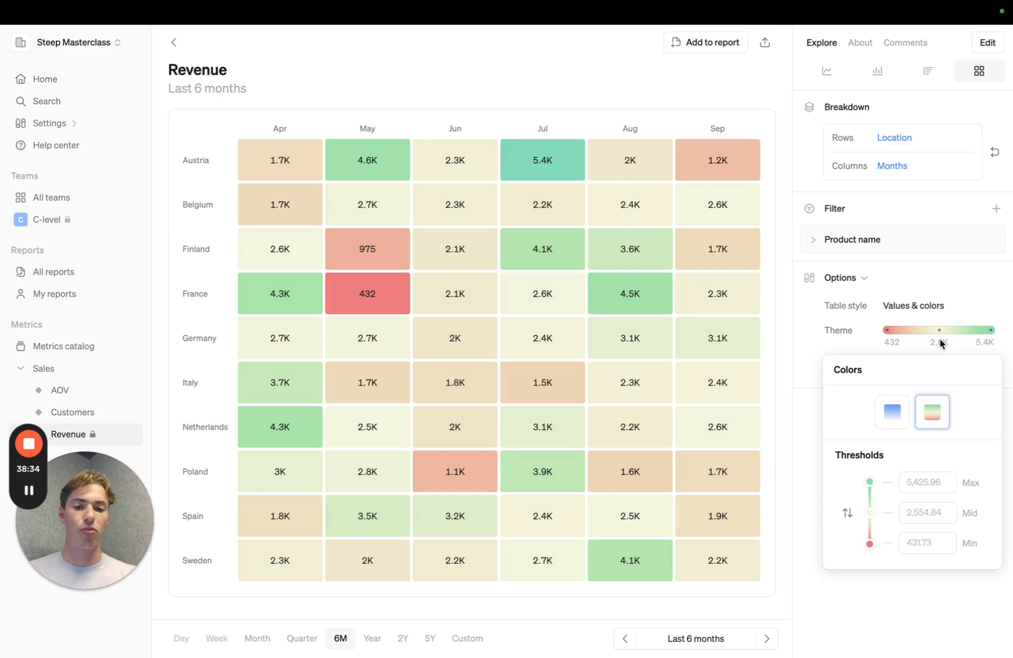
click(891, 412)
click(864, 586)
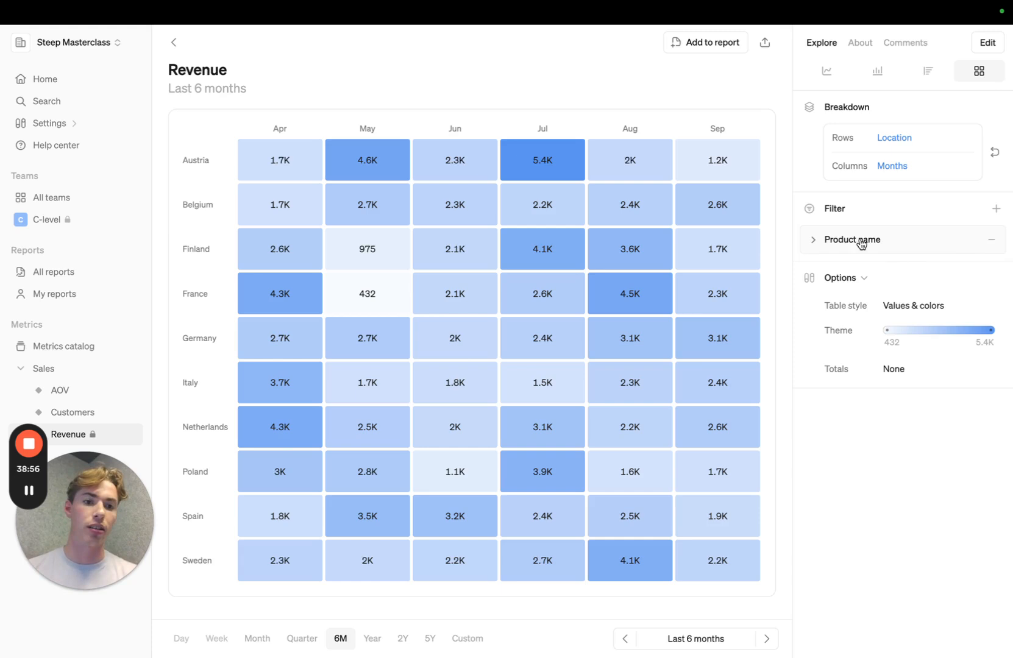
Remove the empty Product name filter from the revenue table
click(892, 243)
click(891, 243)
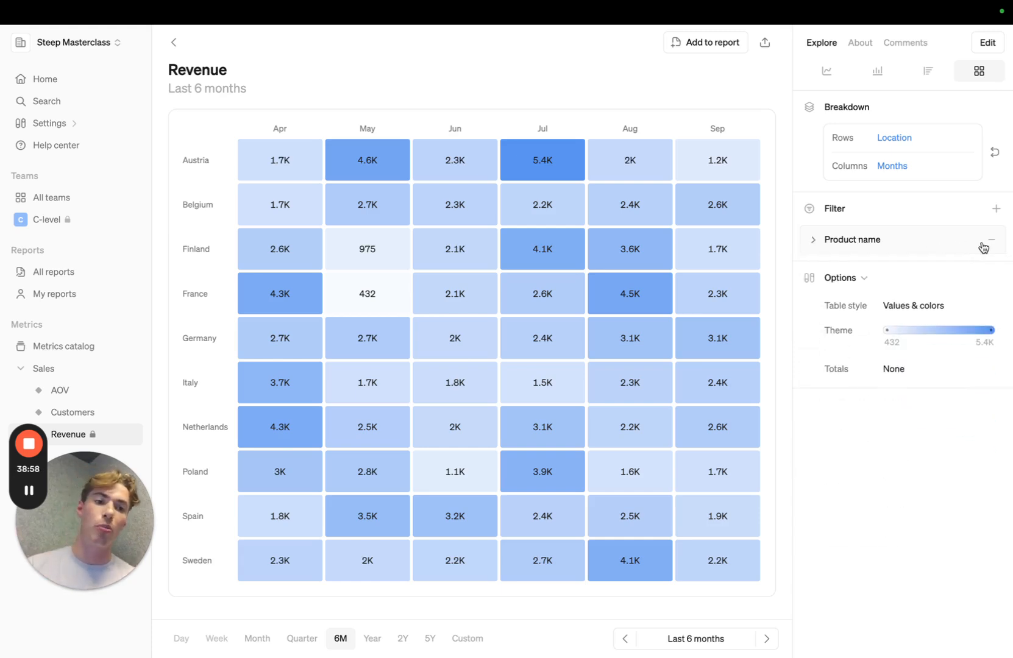
click(991, 240)
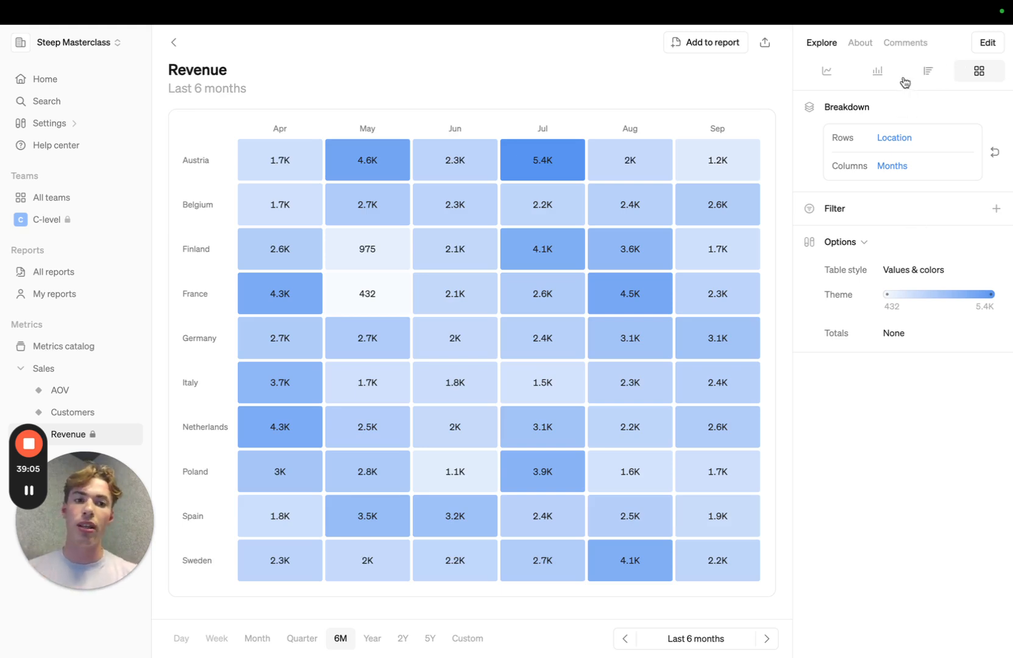
mouse_move(708, 165)
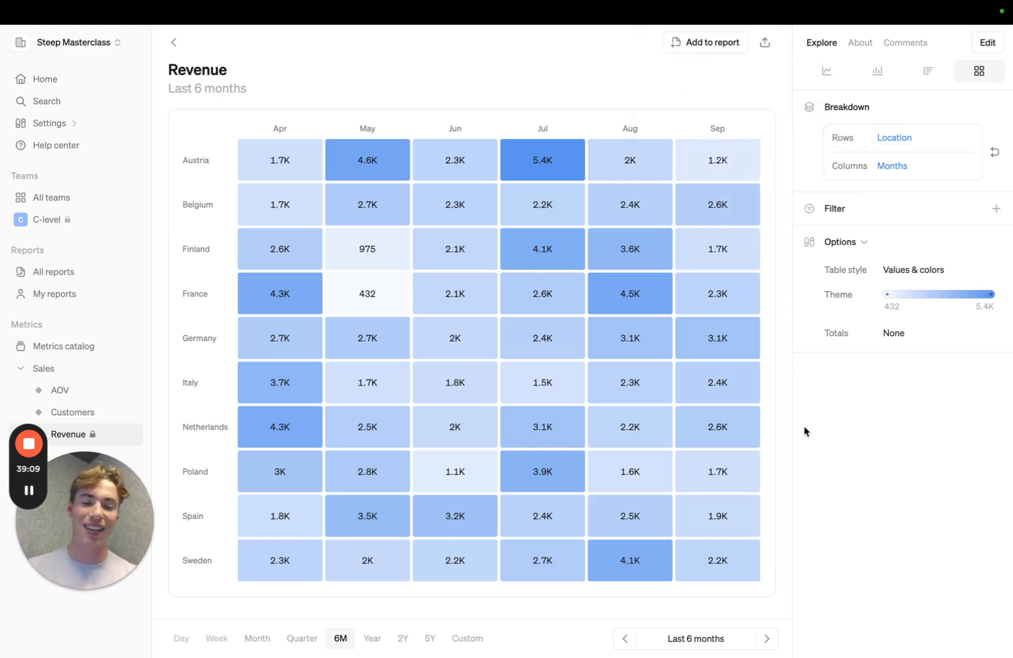
click(862, 244)
click(861, 243)
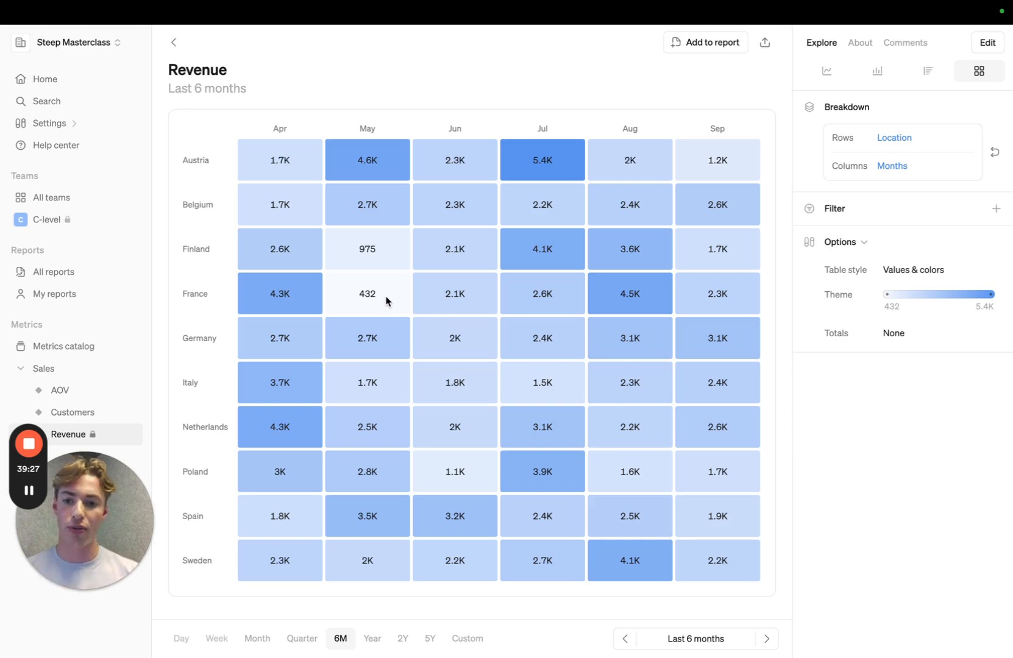
Show Revenue as a line chart without a breakdown over the year, and check the available time grains
click(830, 80)
click(987, 108)
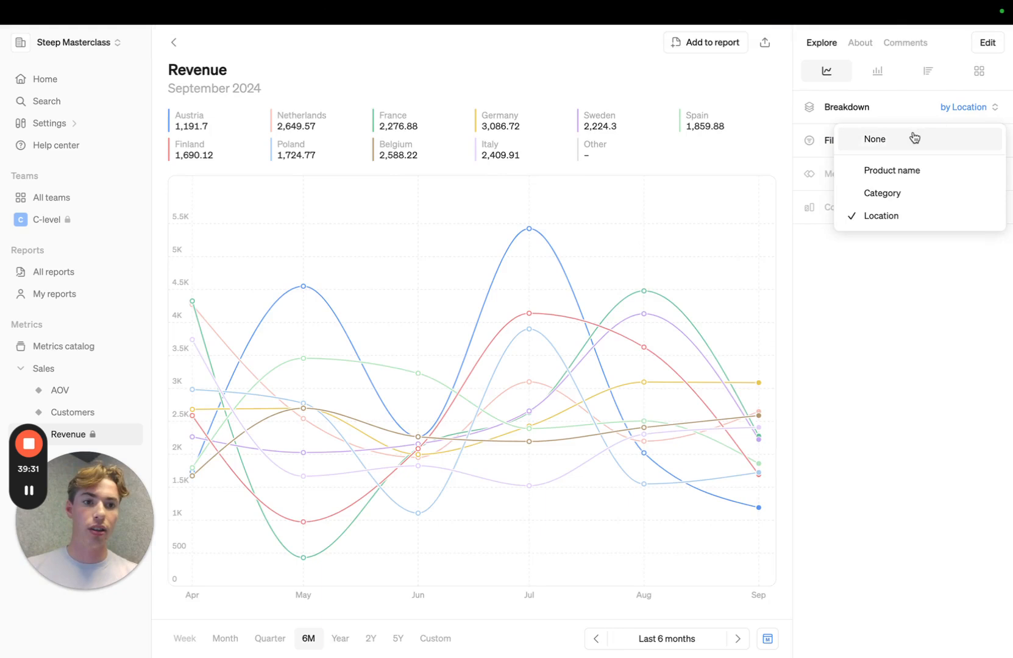
click(914, 137)
click(340, 639)
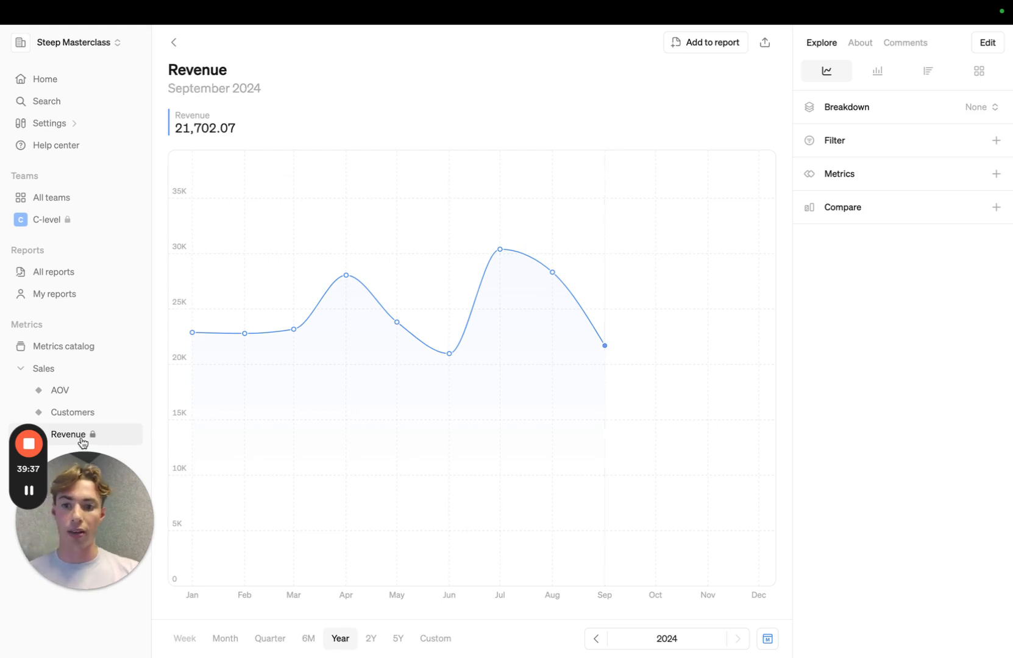
click(768, 639)
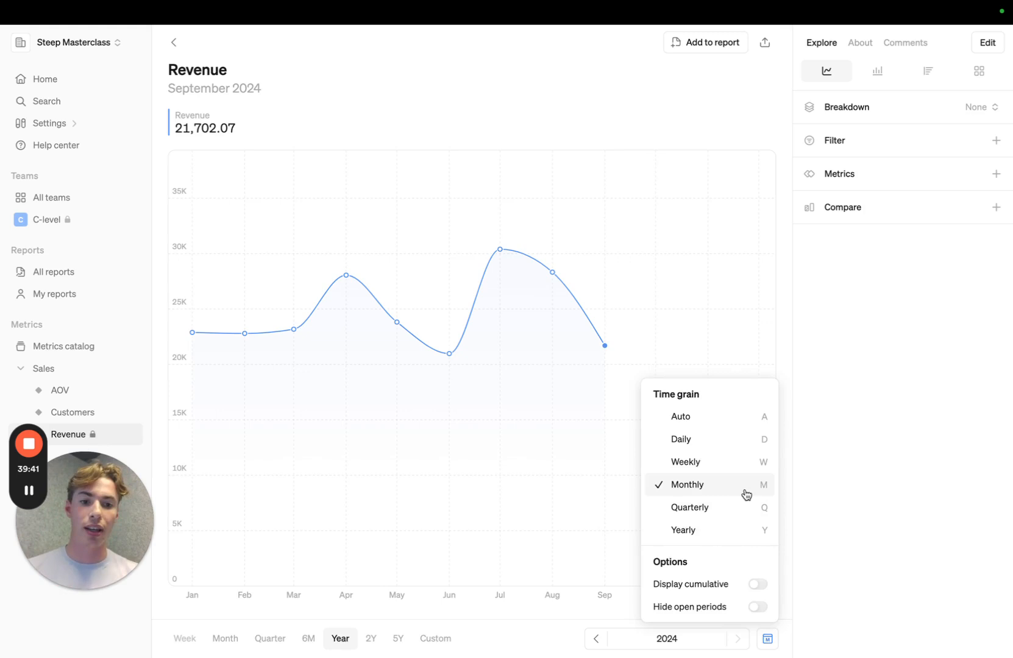
click(832, 468)
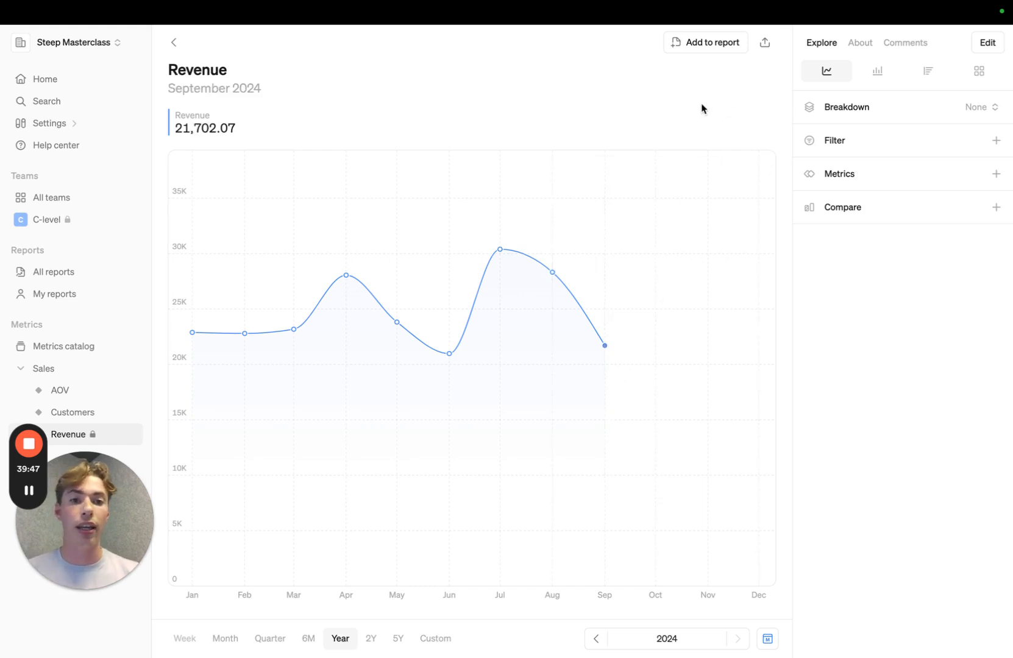
Add a comparison with the previous year to the Revenue line chart
click(845, 216)
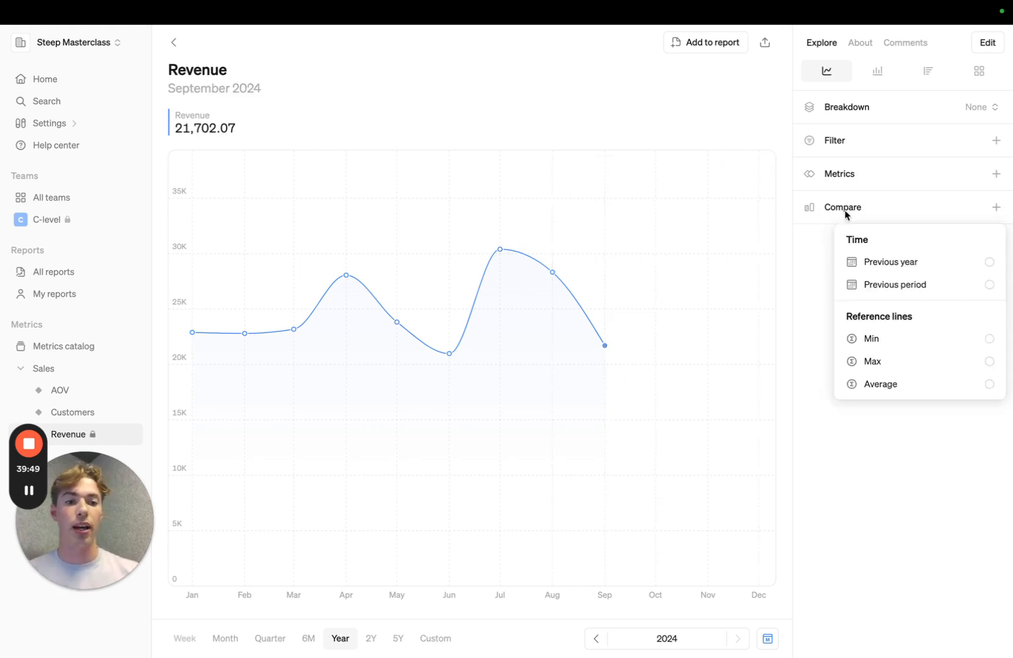
click(862, 264)
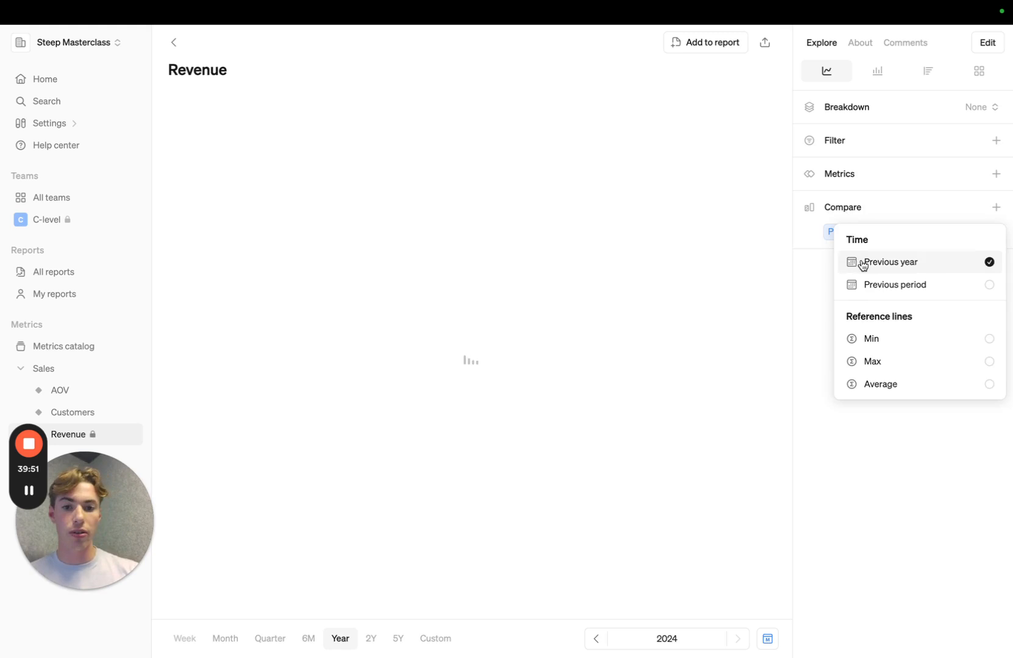
click(844, 532)
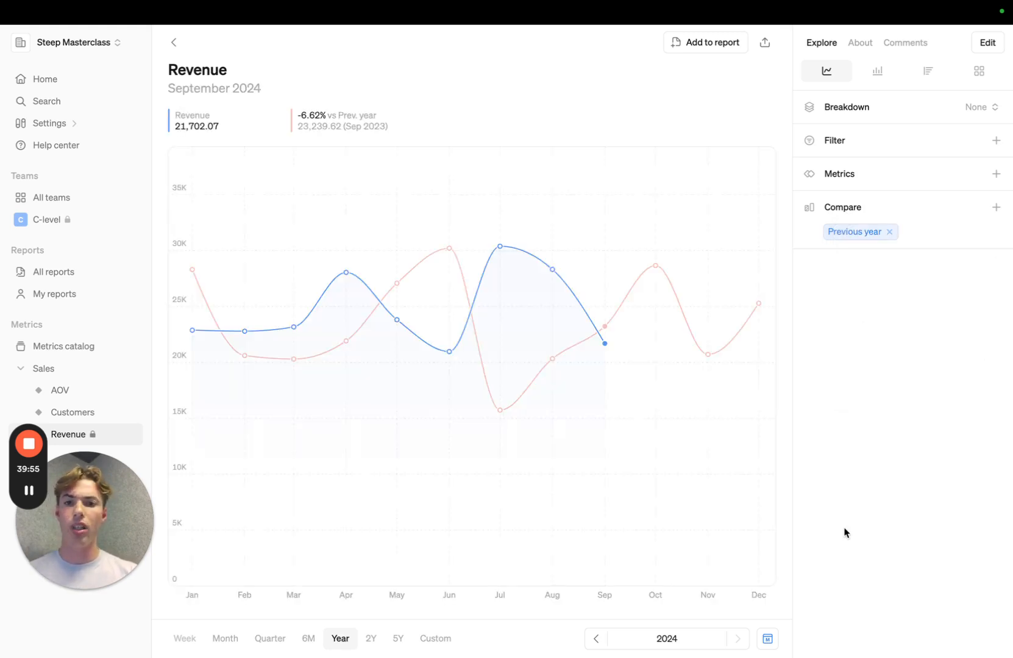
Add the Revenue comparison chart to a new report and title the report "Company Overview 🤩"
click(714, 51)
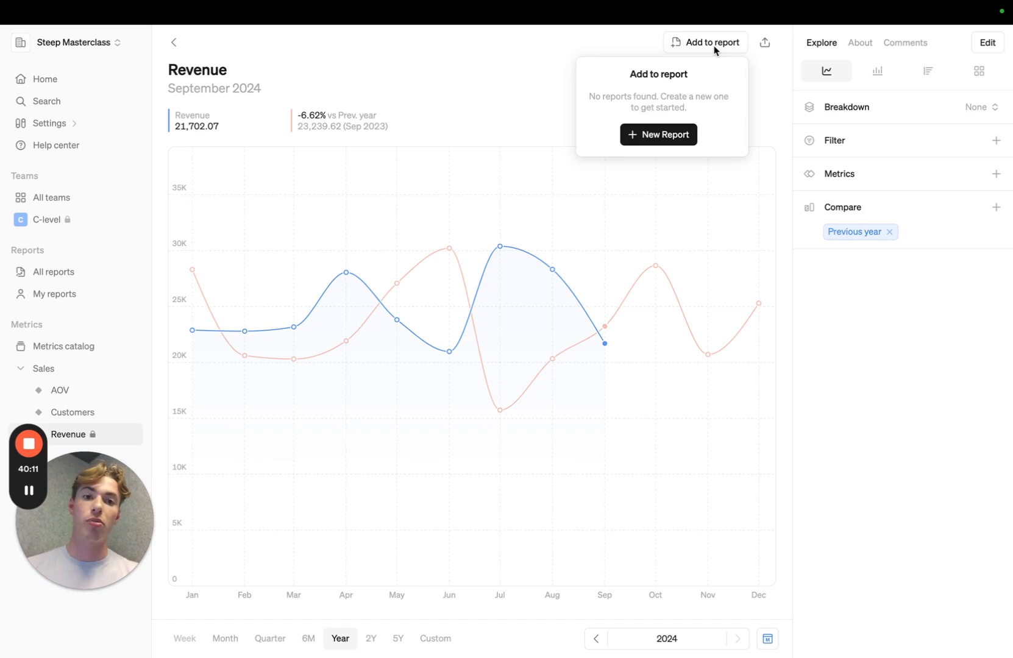
click(678, 138)
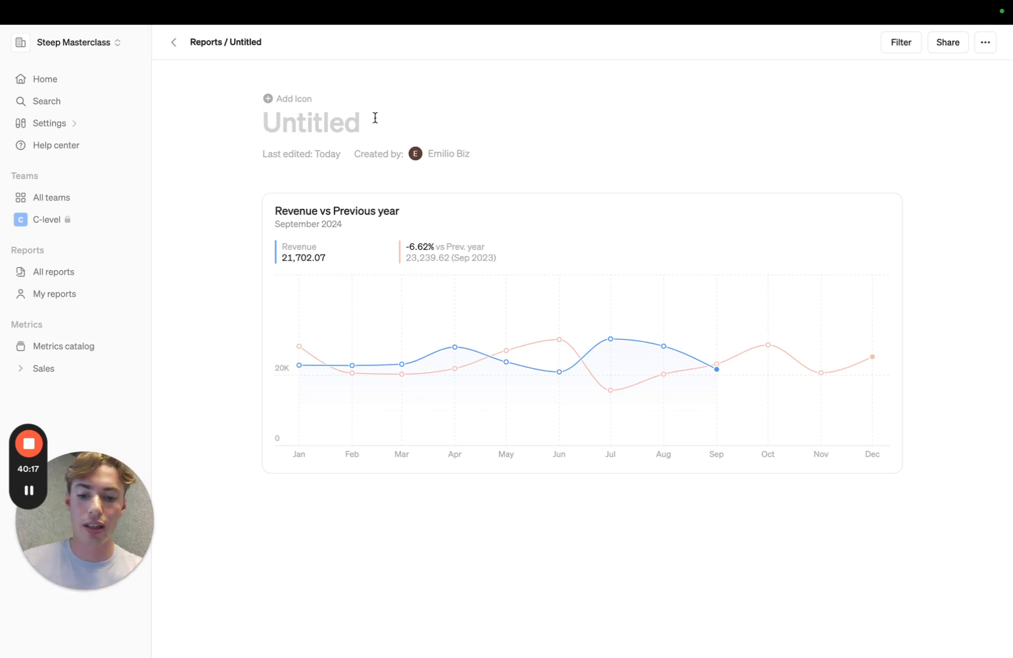
text(Company Overview)
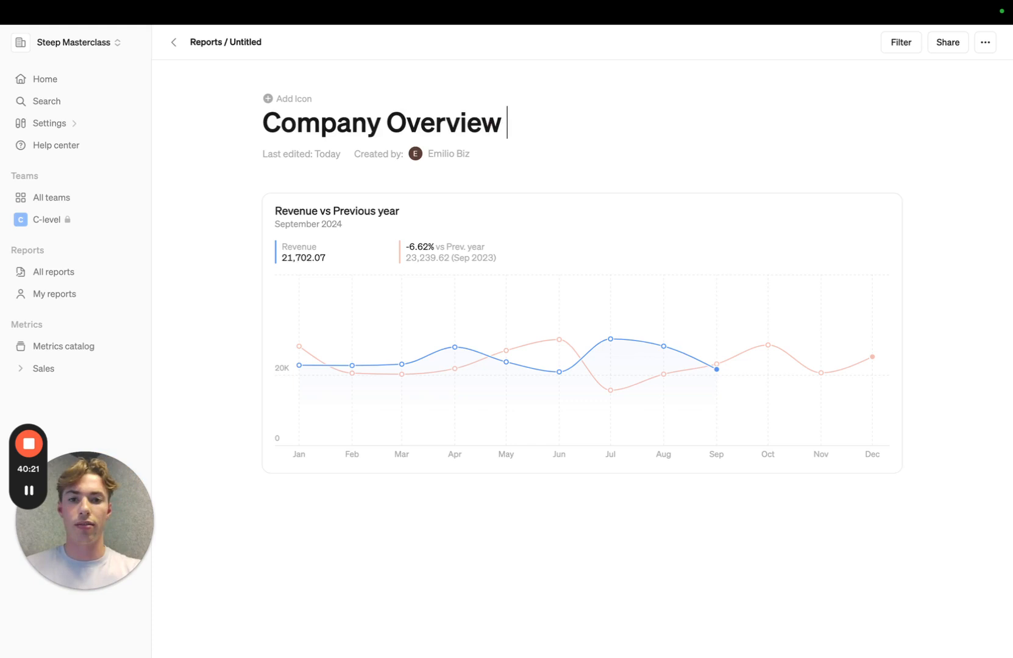
key(ctrl+super+space)
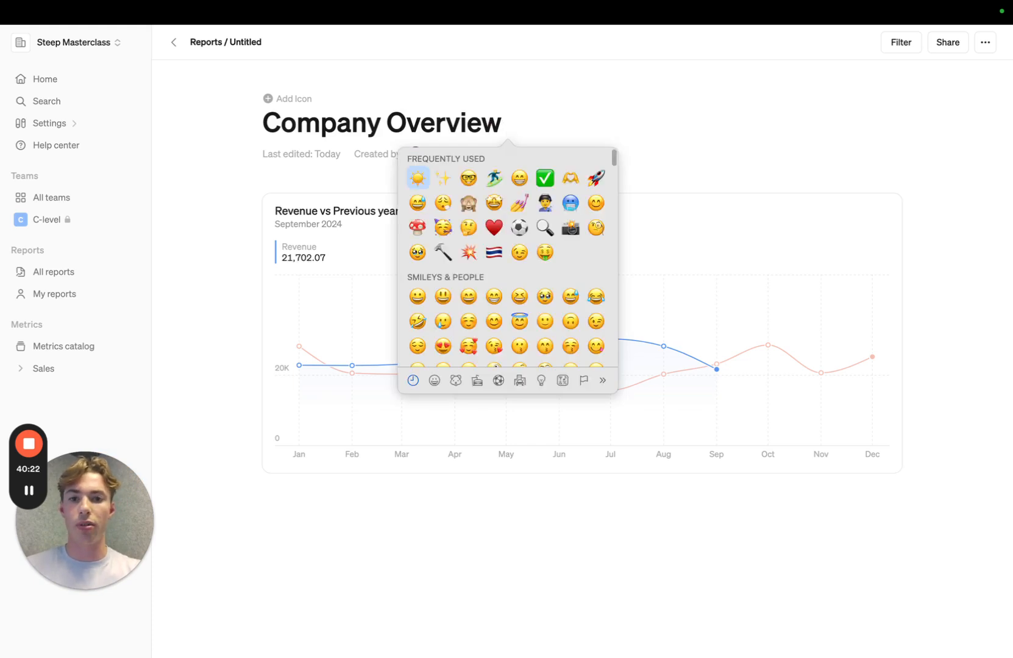
click(493, 203)
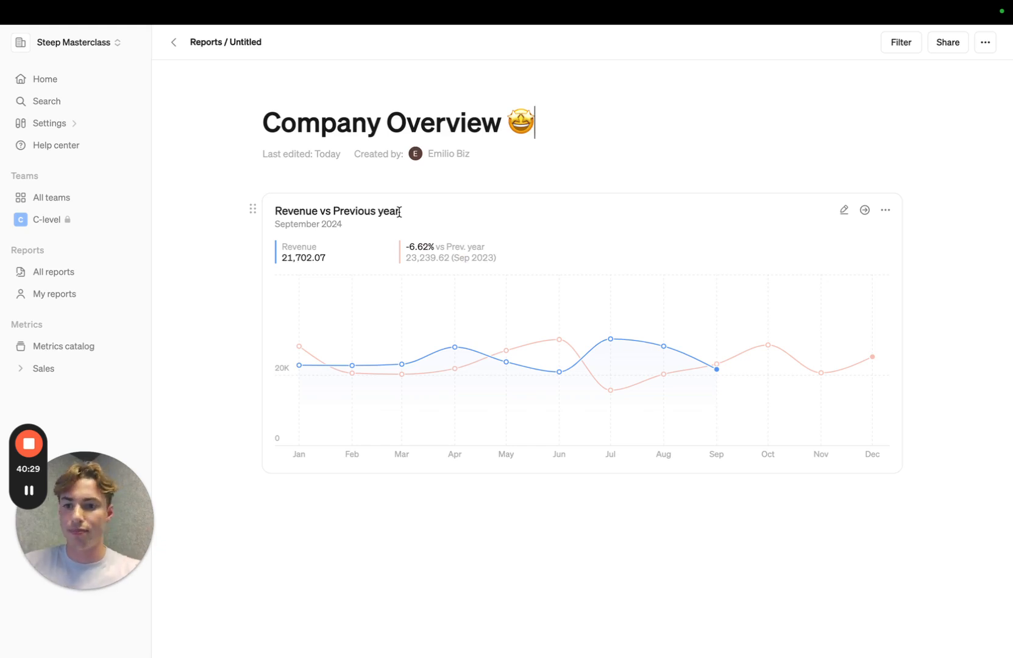
Open the Revenue metric from Sales and display it as a table with Location as rows and Months as columns
click(89, 368)
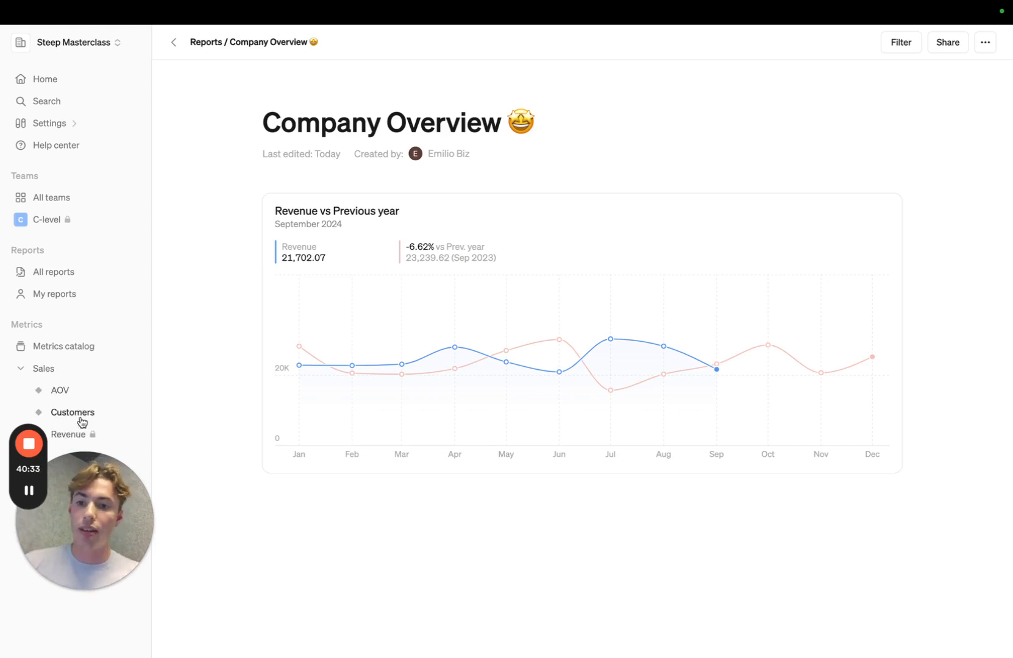
mouse_move(83, 553)
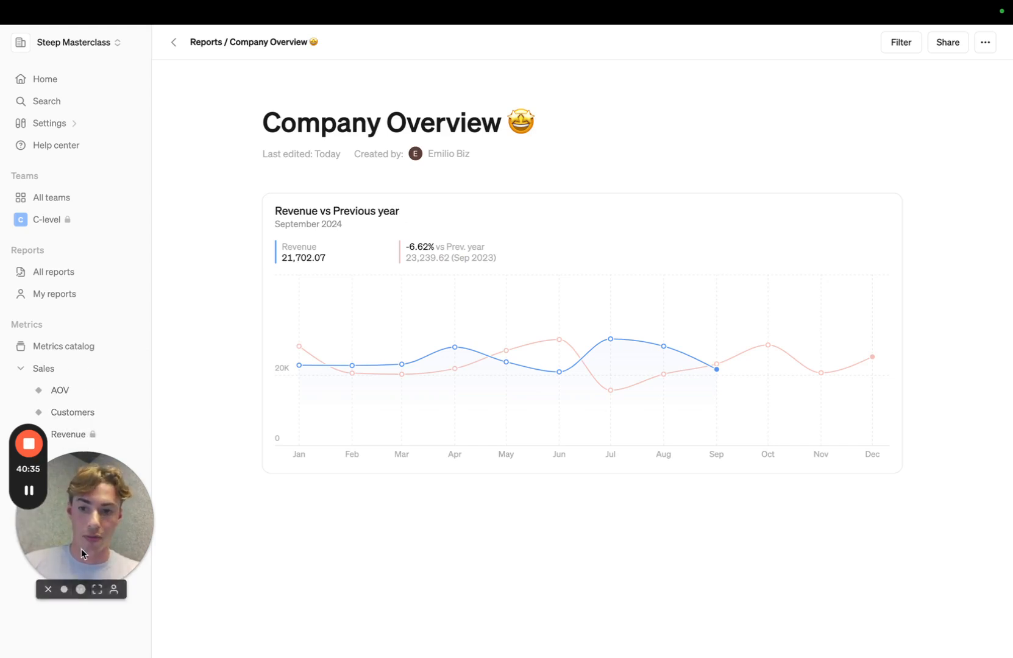
click(80, 435)
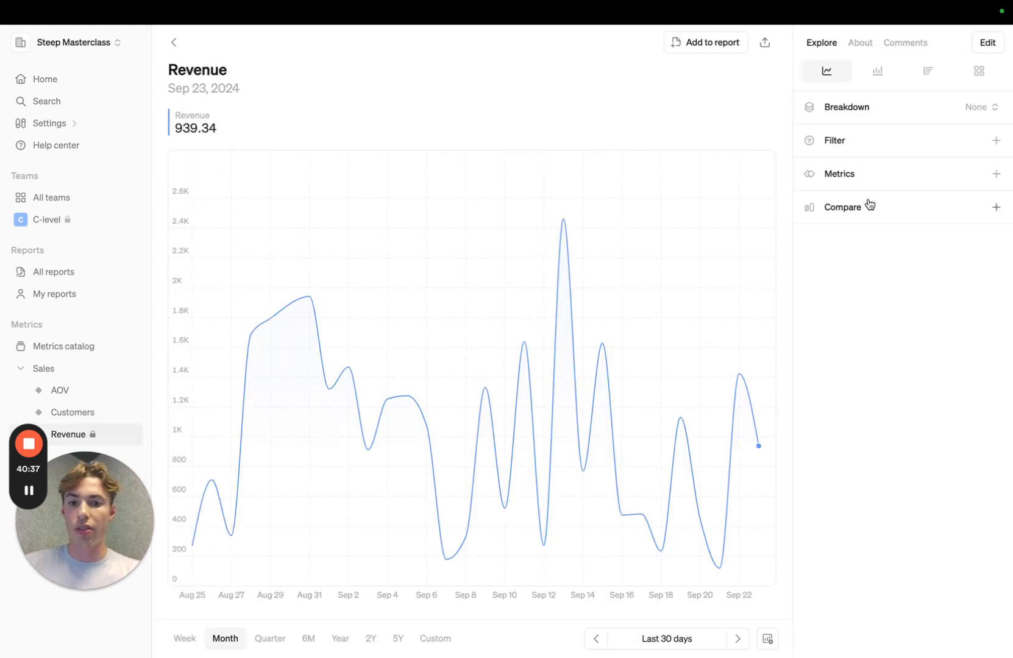
click(979, 73)
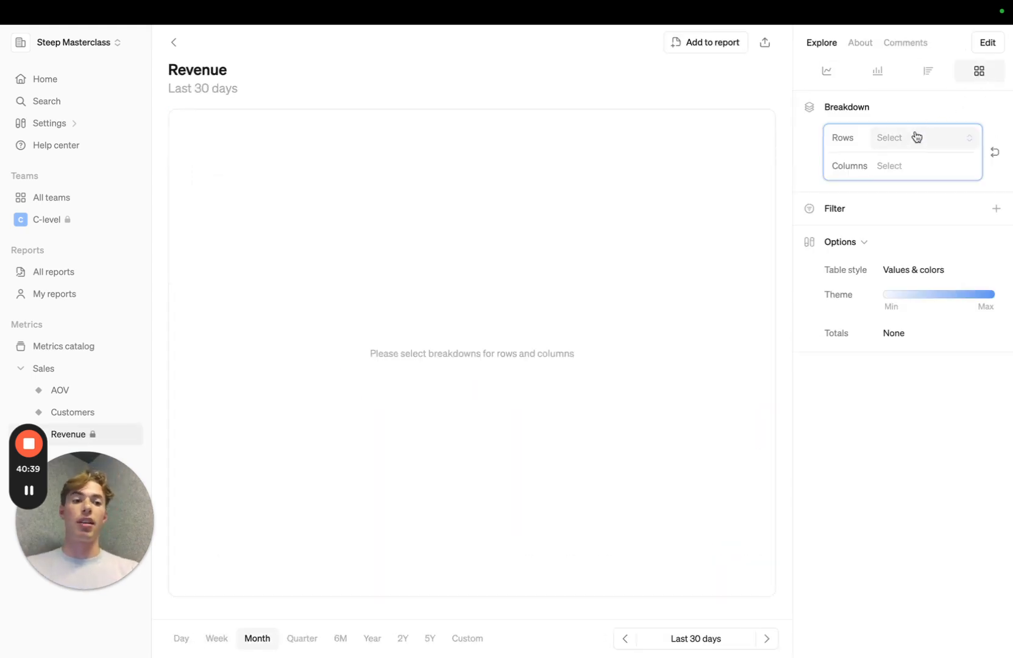
click(892, 142)
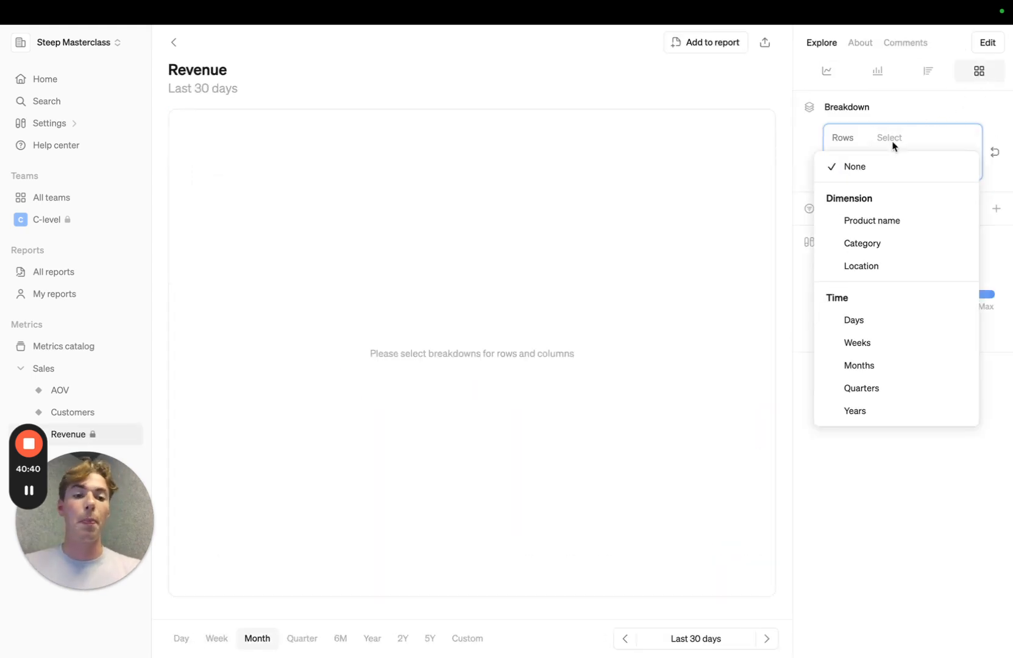
click(879, 265)
click(897, 171)
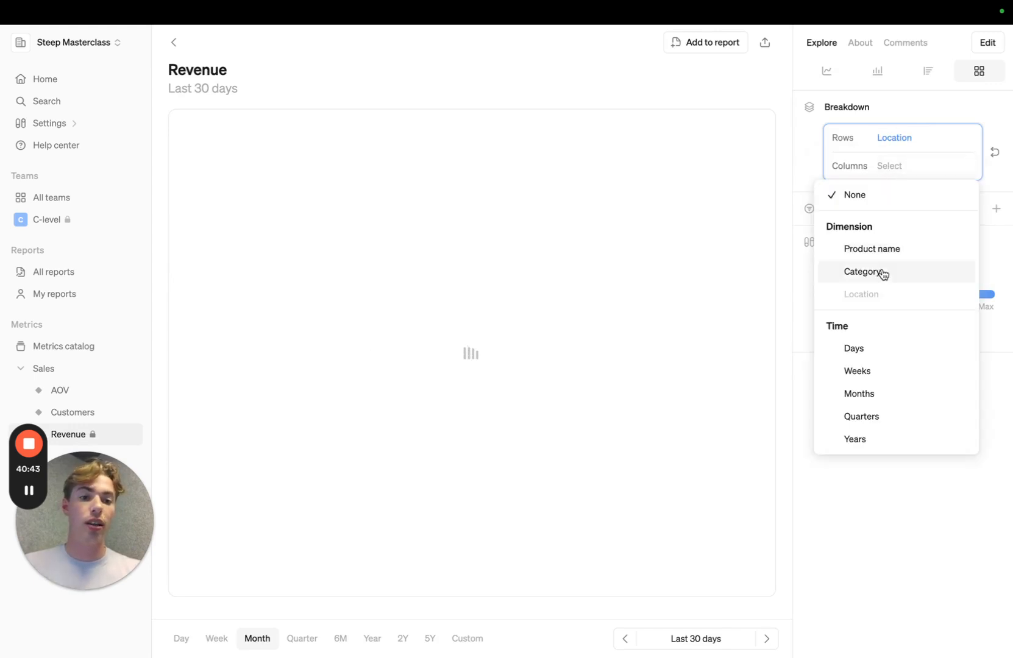
click(868, 393)
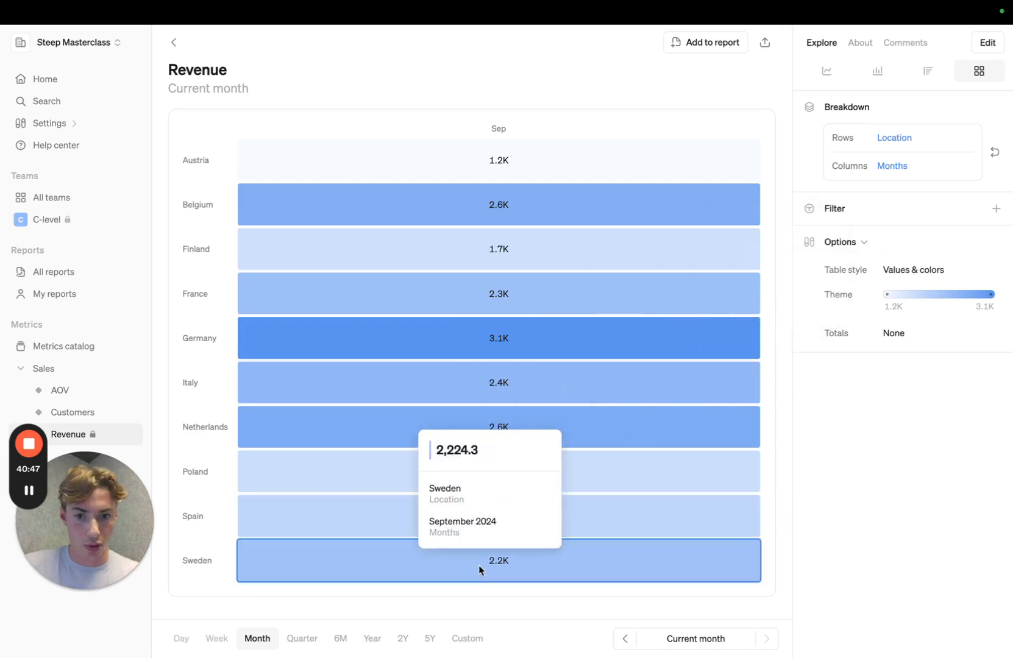
Set the revenue table's period to the year 2024 and show totals for rows and columns
click(369, 639)
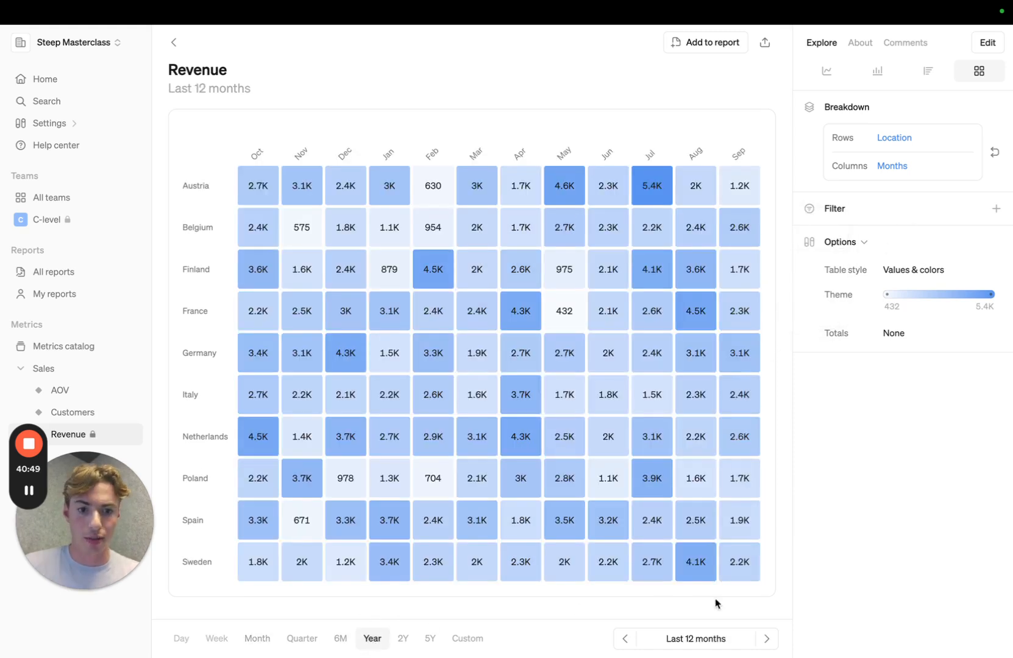
click(769, 643)
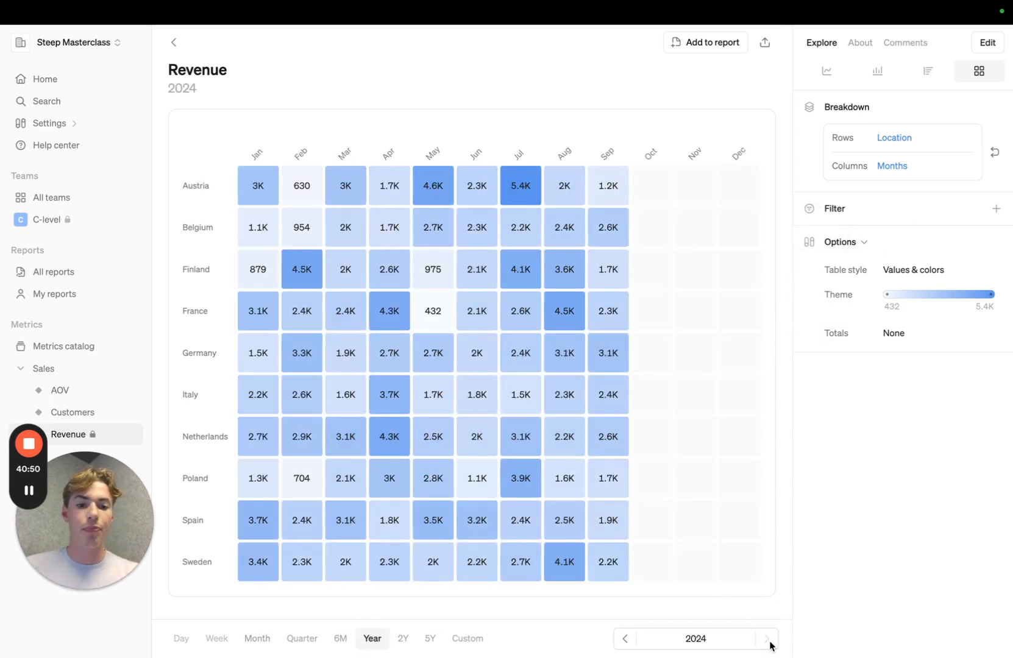
click(902, 342)
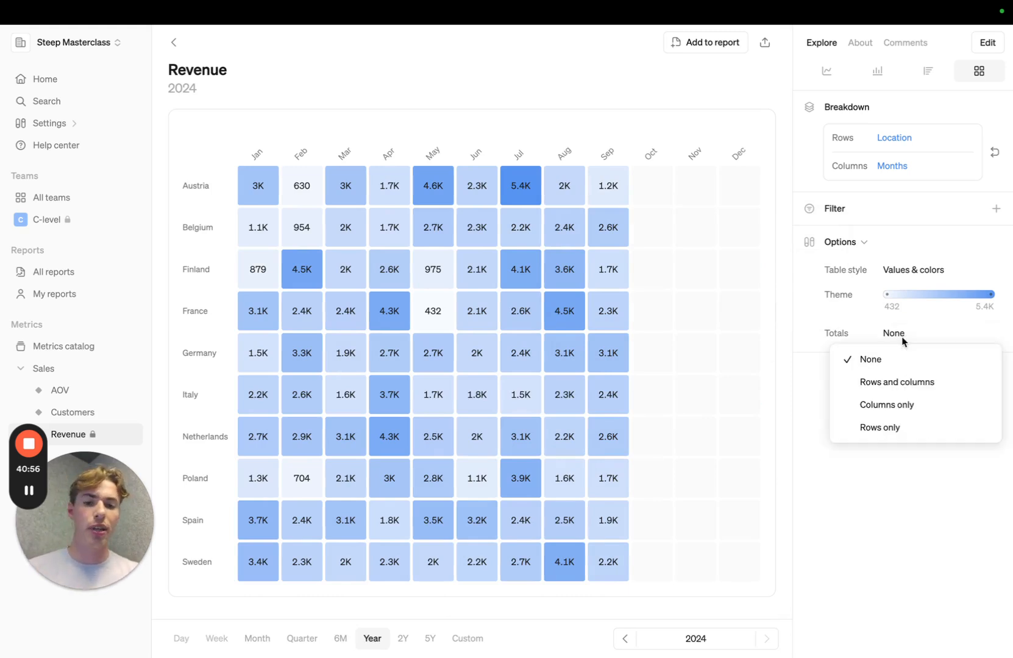
click(896, 382)
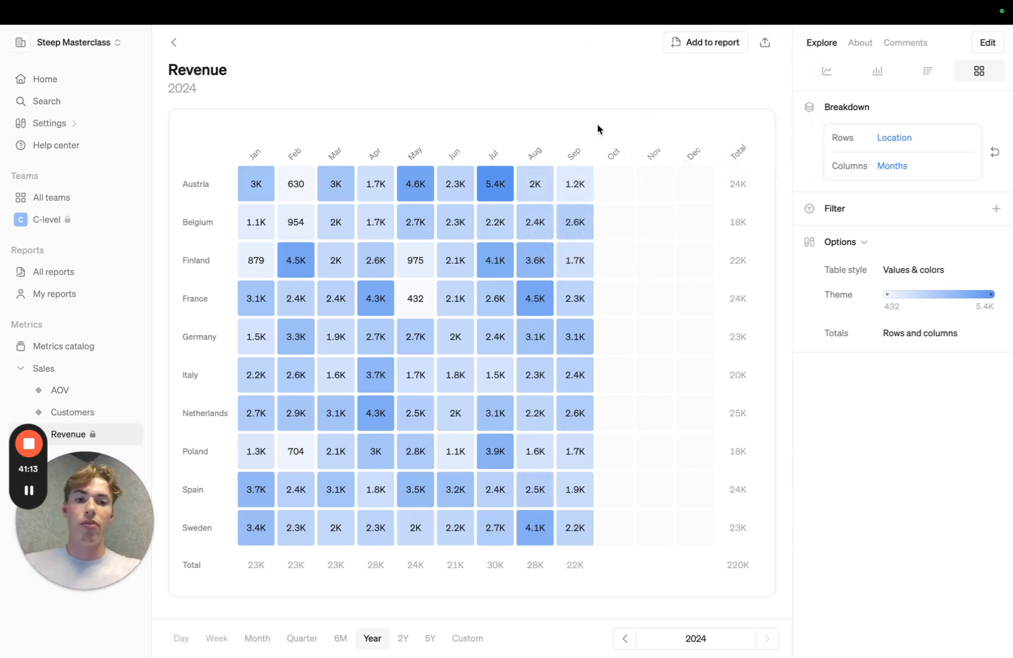
Add the 2024 revenue table to the Company Overview report and look over the report
click(721, 42)
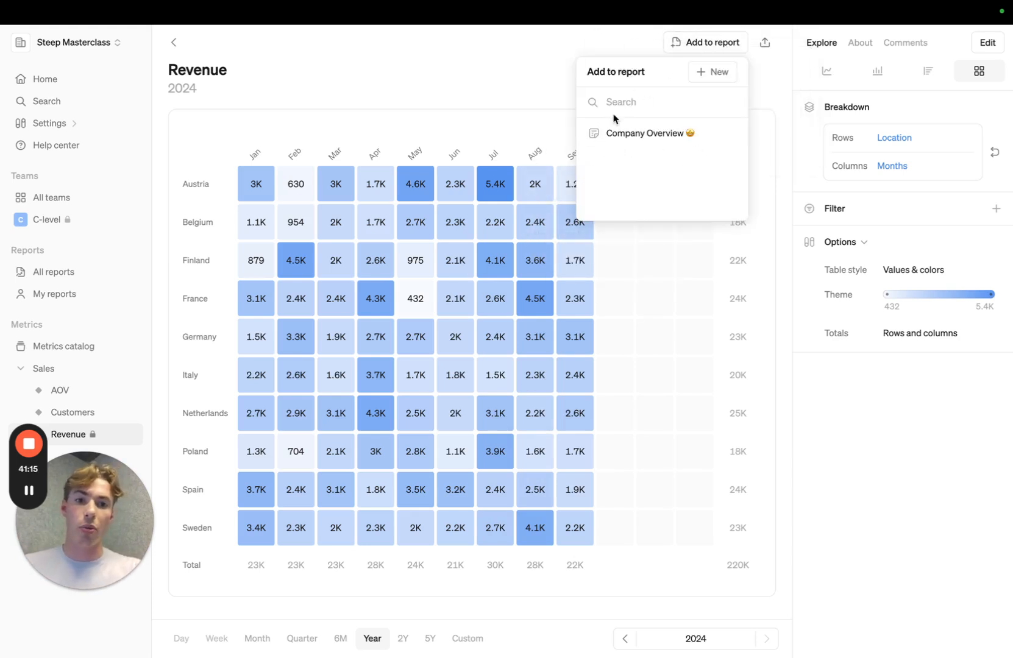
click(635, 134)
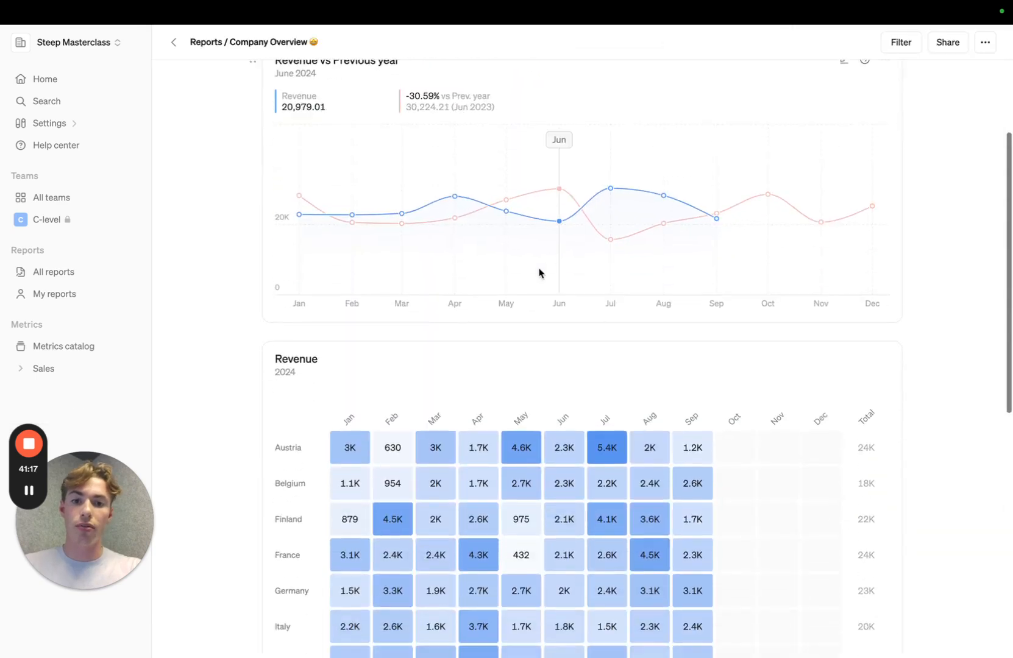
scroll(538, 271, down, 4)
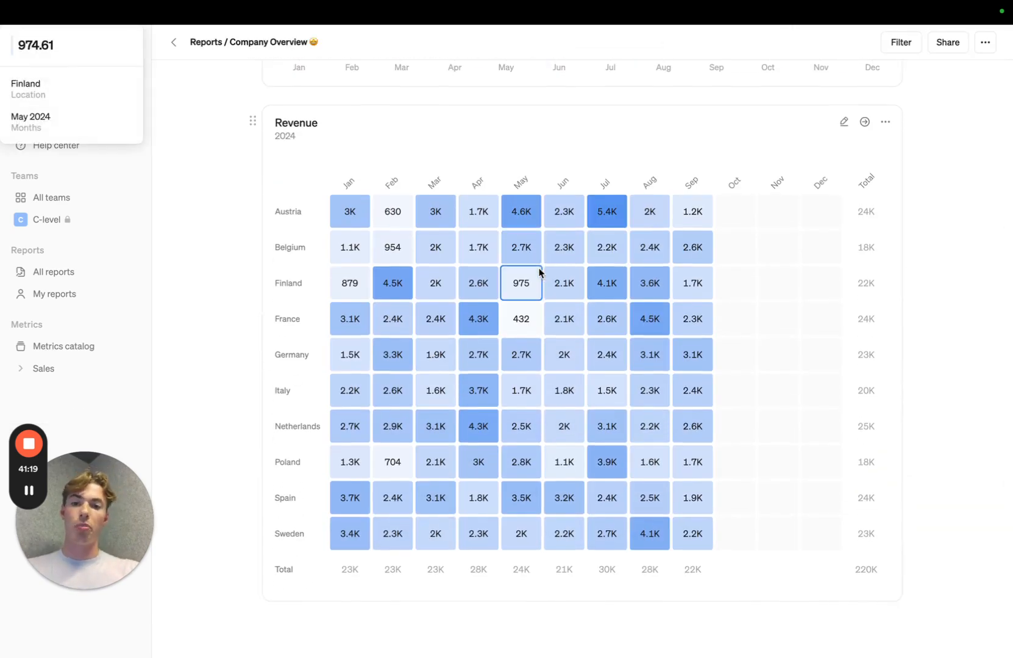
scroll(345, 290, up, 6)
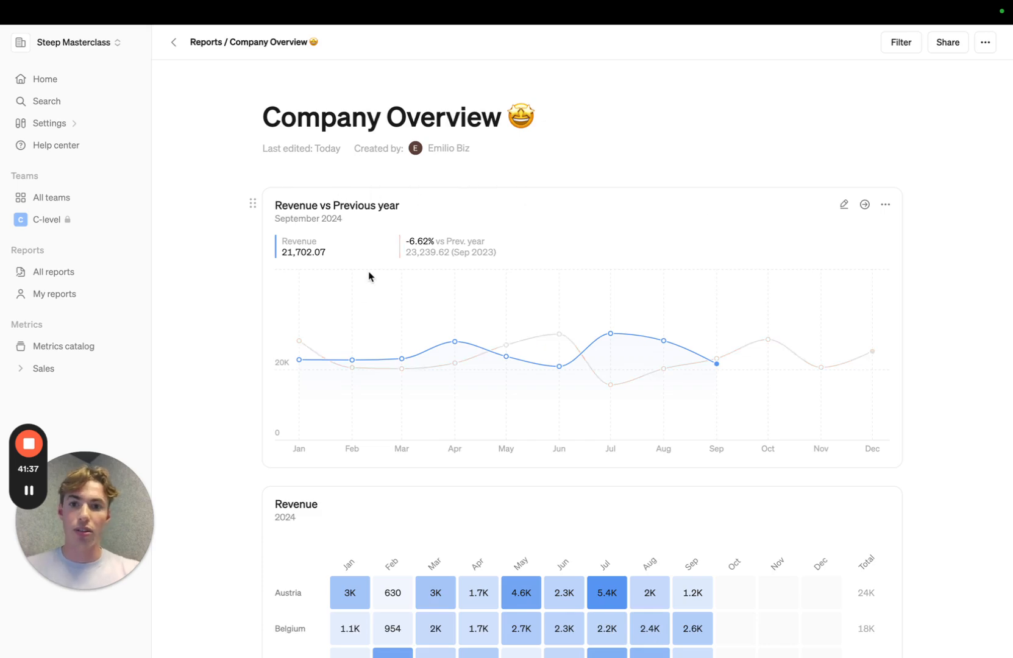
Open the choice of content blocks for inserting below the revenue table at the end of the report
scroll(369, 276, down, 1)
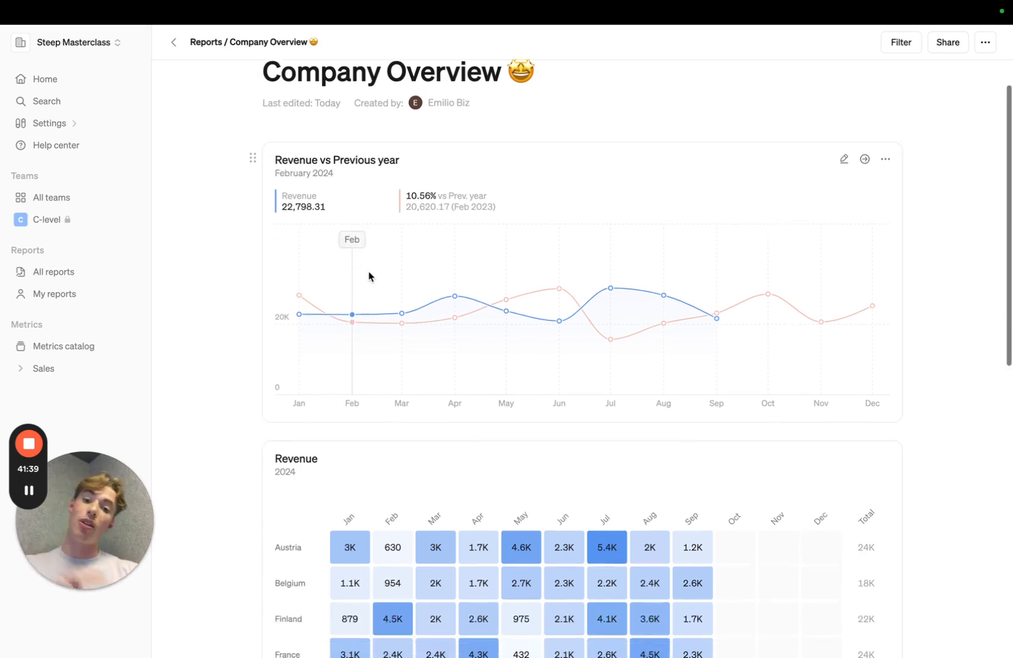
scroll(368, 276, down, 6)
scroll(368, 276, down, 5)
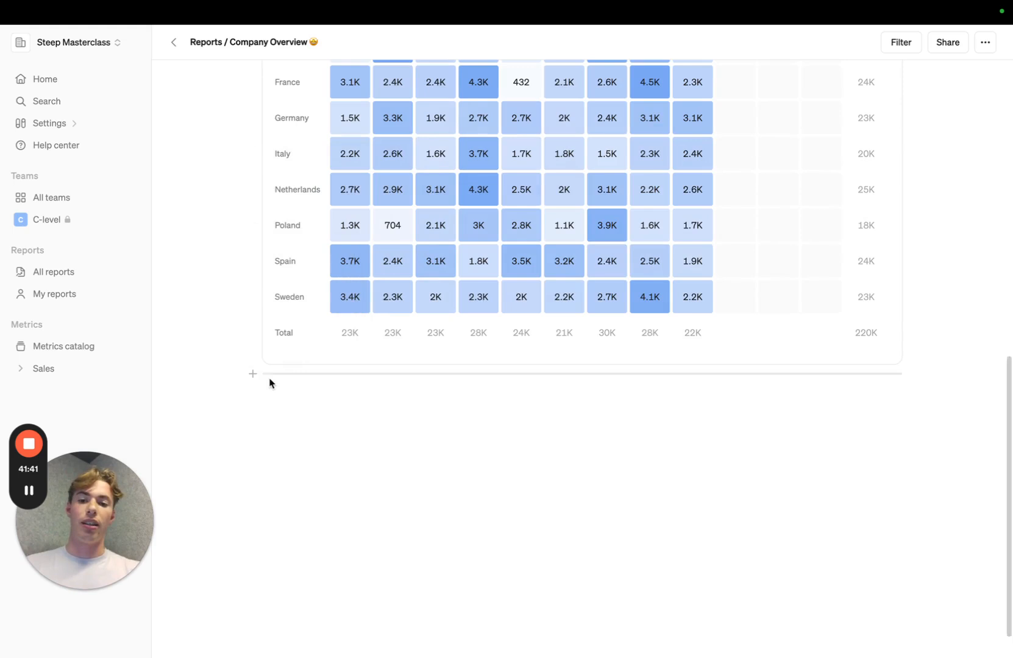
click(253, 376)
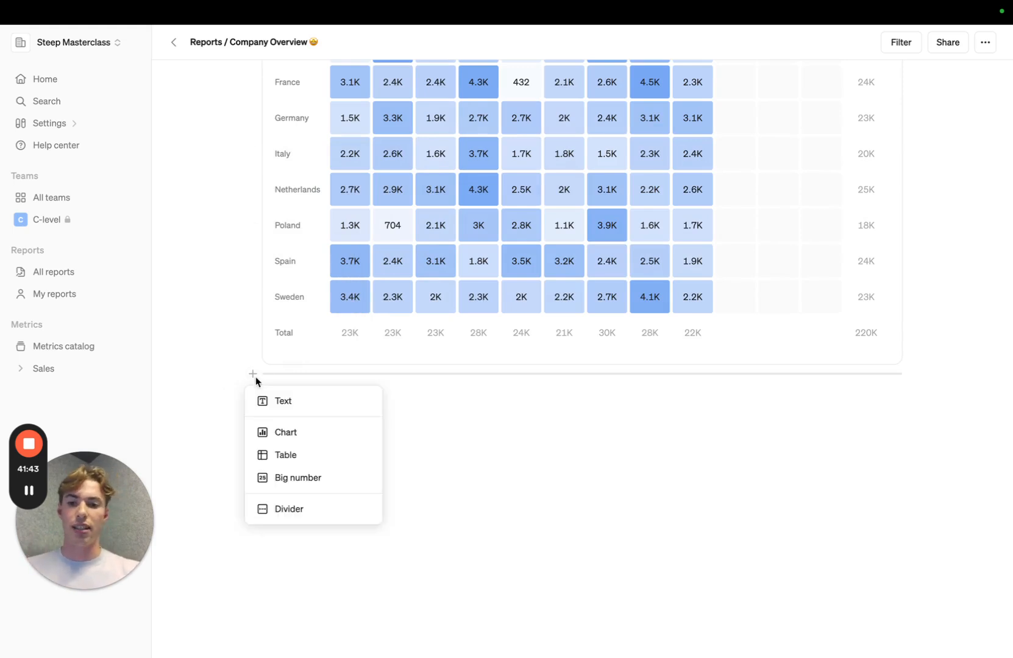
Insert a table block below the Revenue heatmap in the report and title it "All metrics"
click(310, 457)
scroll(435, 405, down, 1)
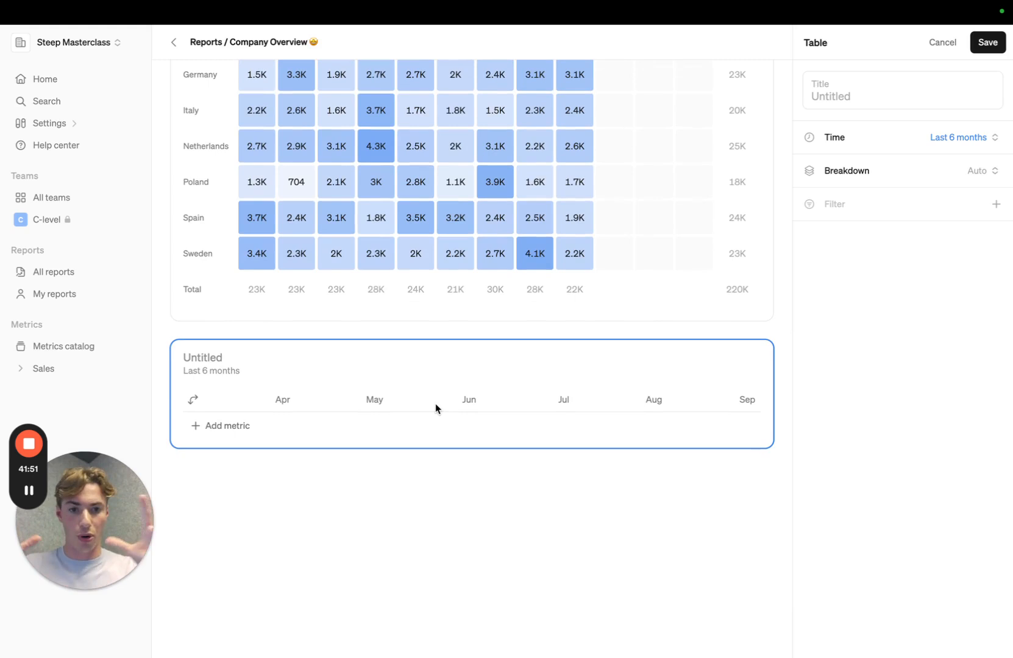
click(214, 355)
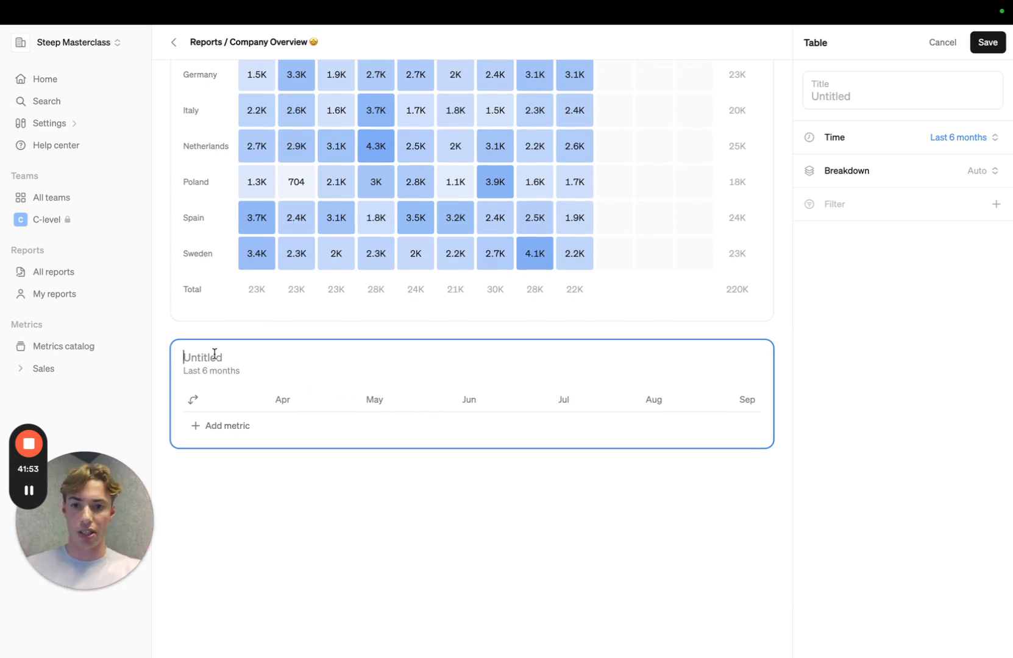
text(All metrics)
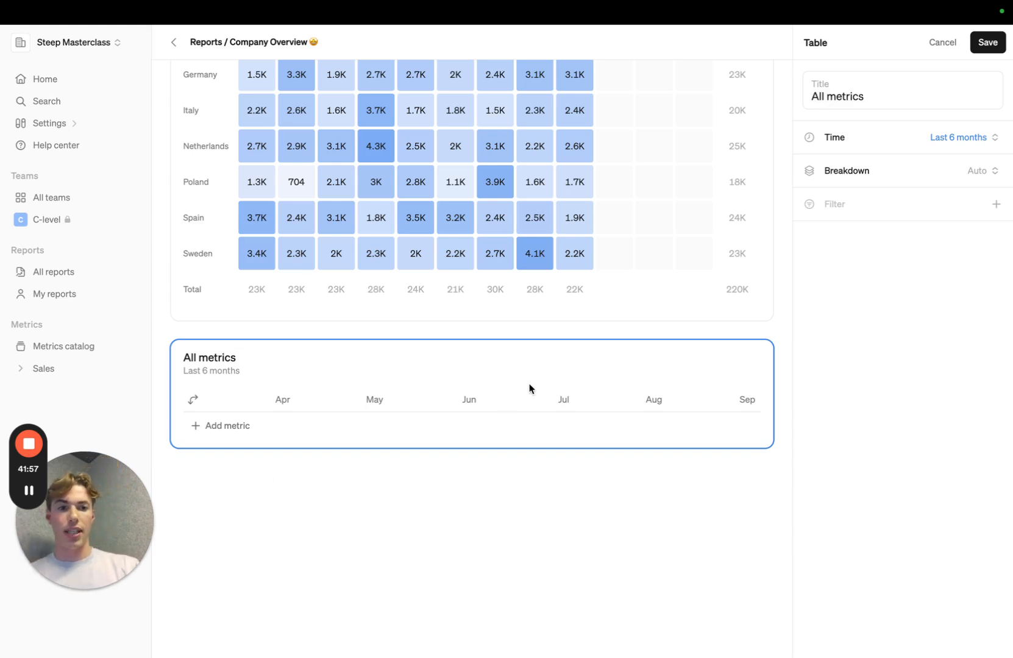
mouse_move(740, 269)
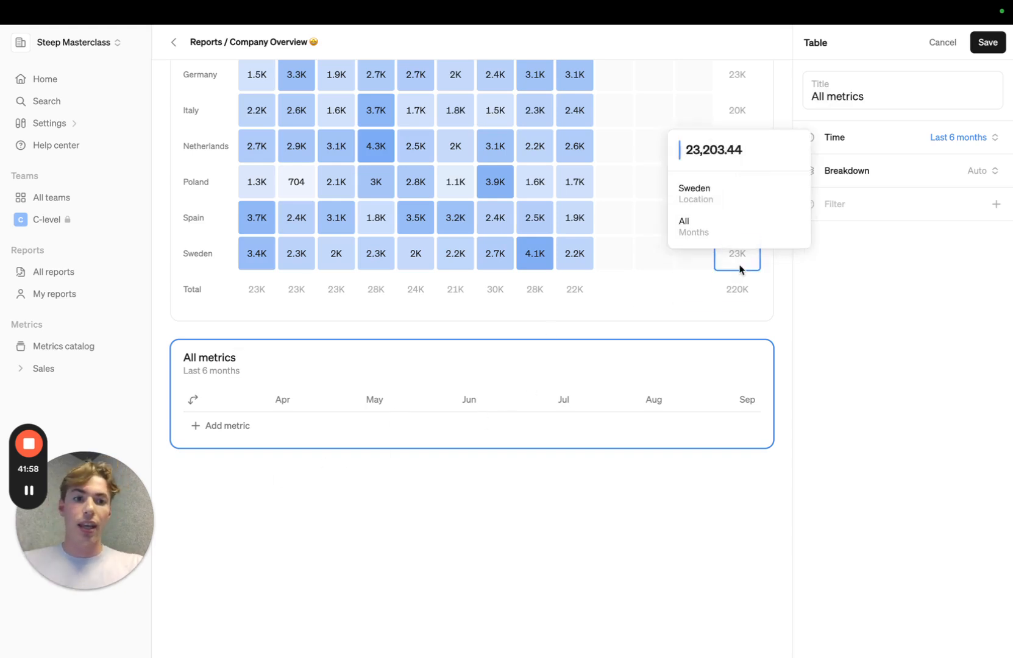
Add the Revenue, Customers and AOV metrics to the All metrics table and save the block
click(237, 428)
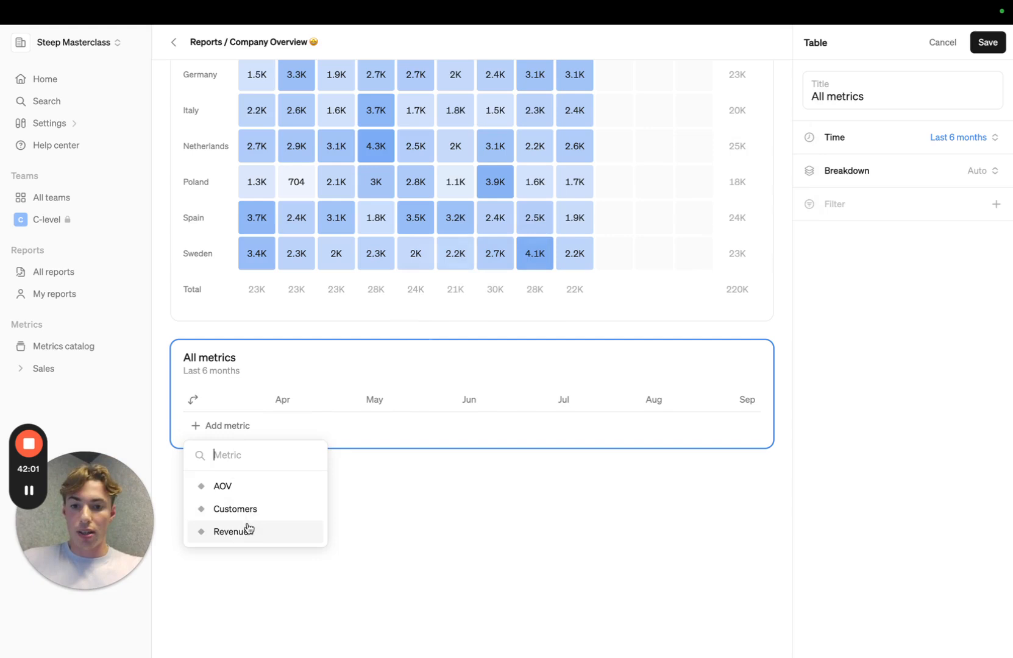
click(247, 530)
click(243, 453)
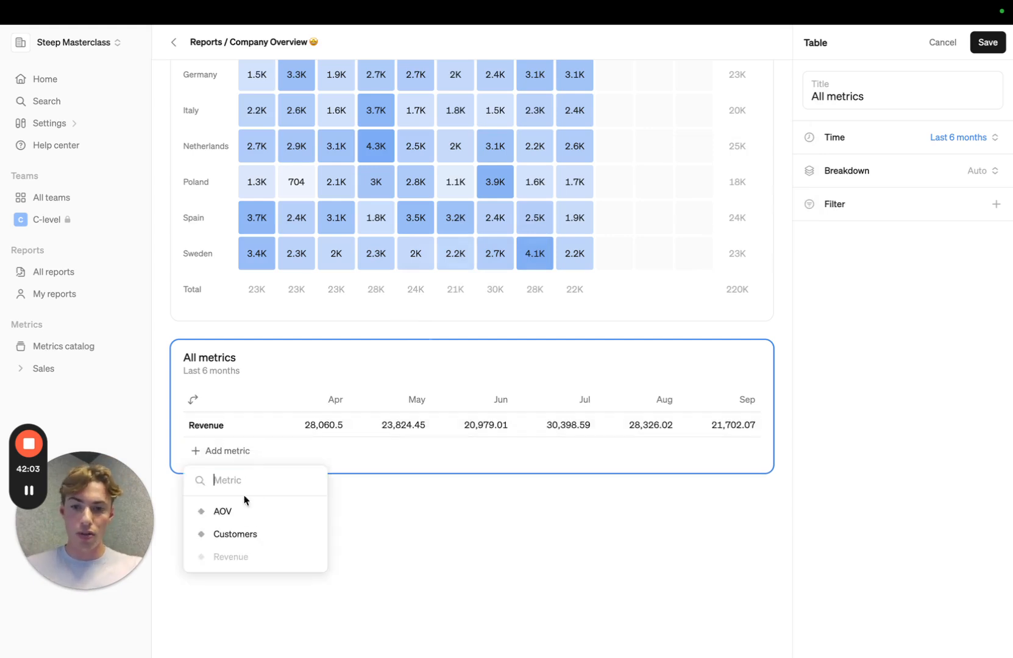
click(247, 532)
click(227, 486)
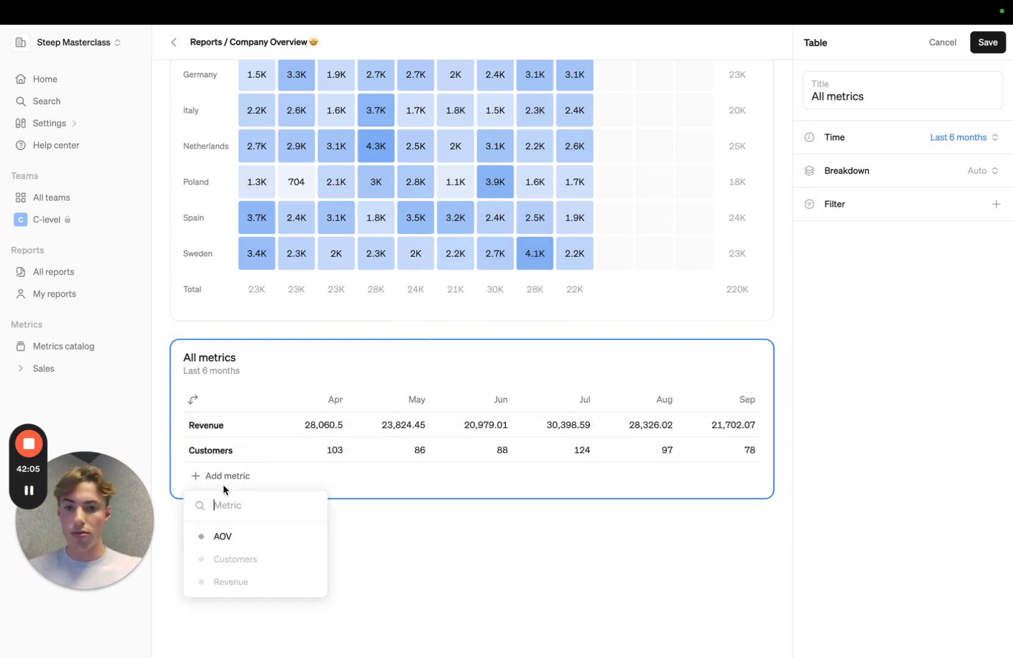
click(228, 538)
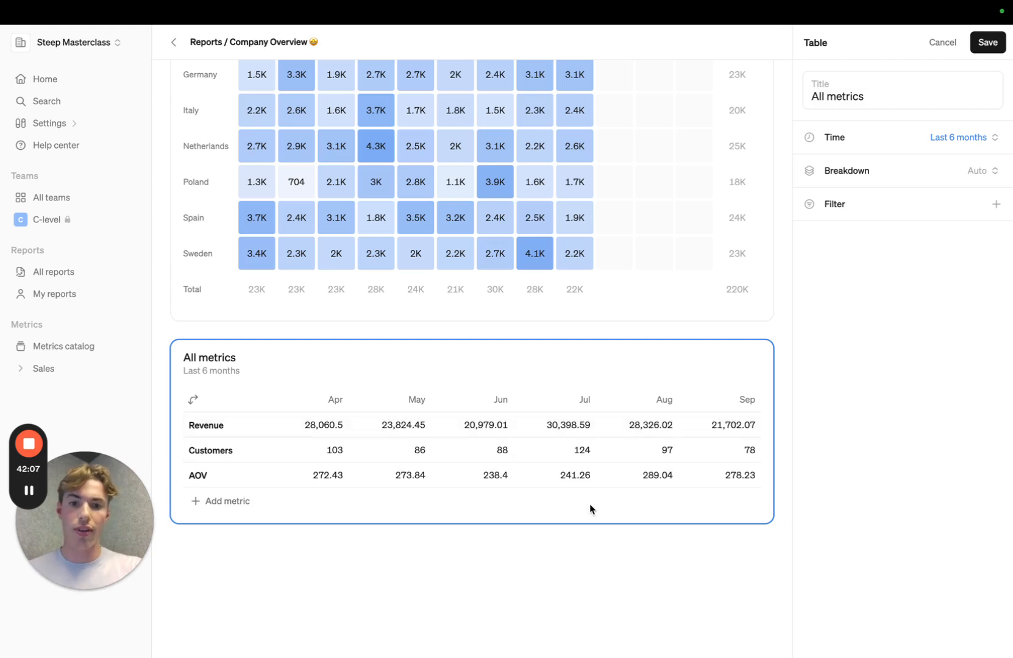
click(987, 42)
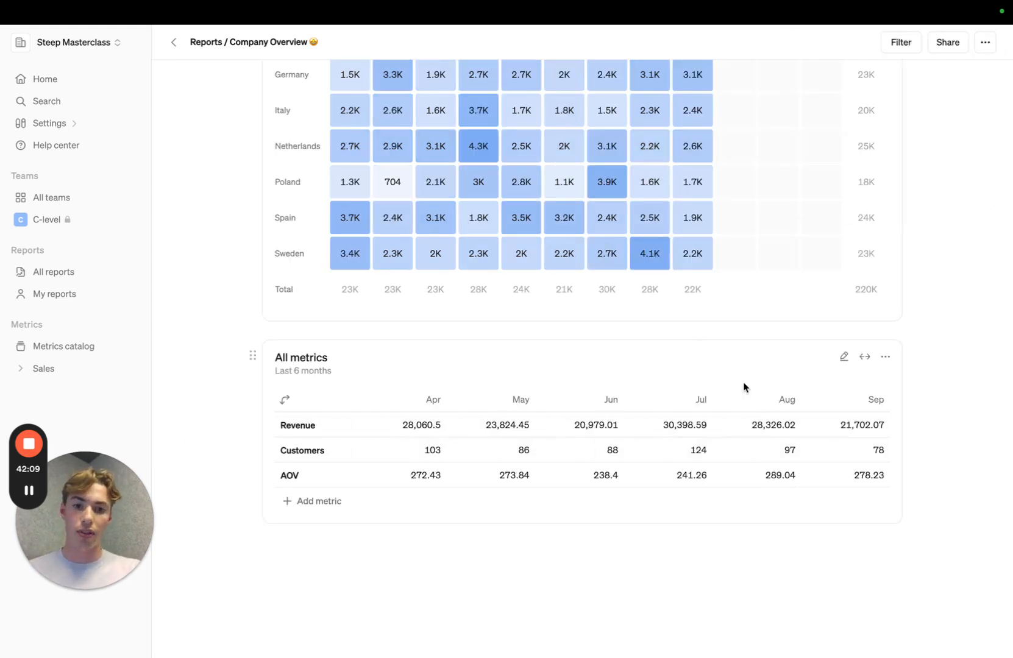
Transpose the All metrics table so the months form the rows, and add a previous year comparison to Revenue
scroll(746, 385, down, 1)
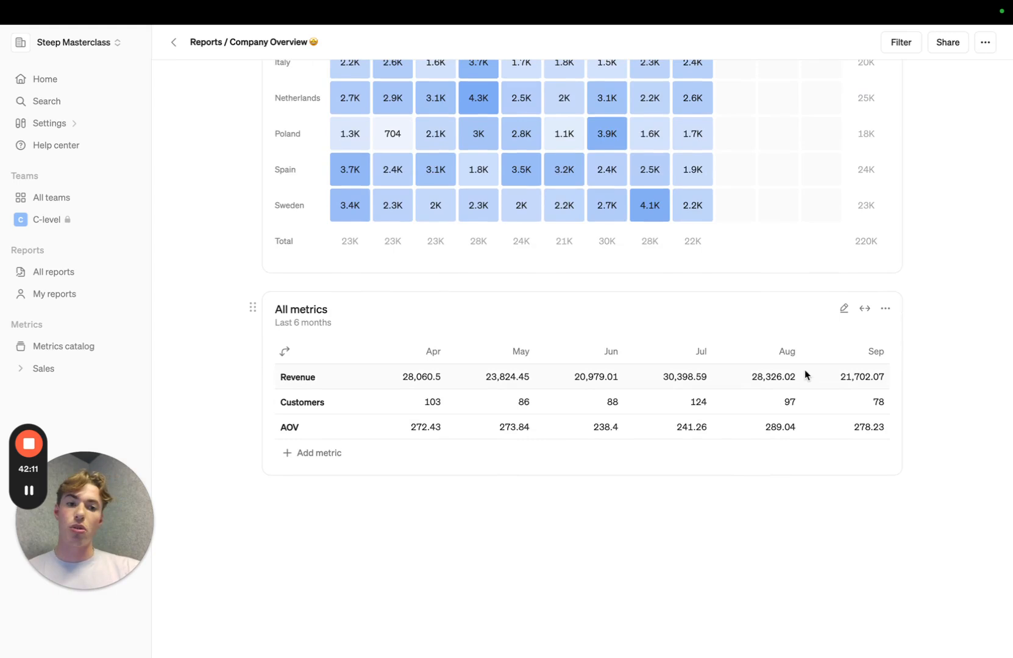
click(282, 353)
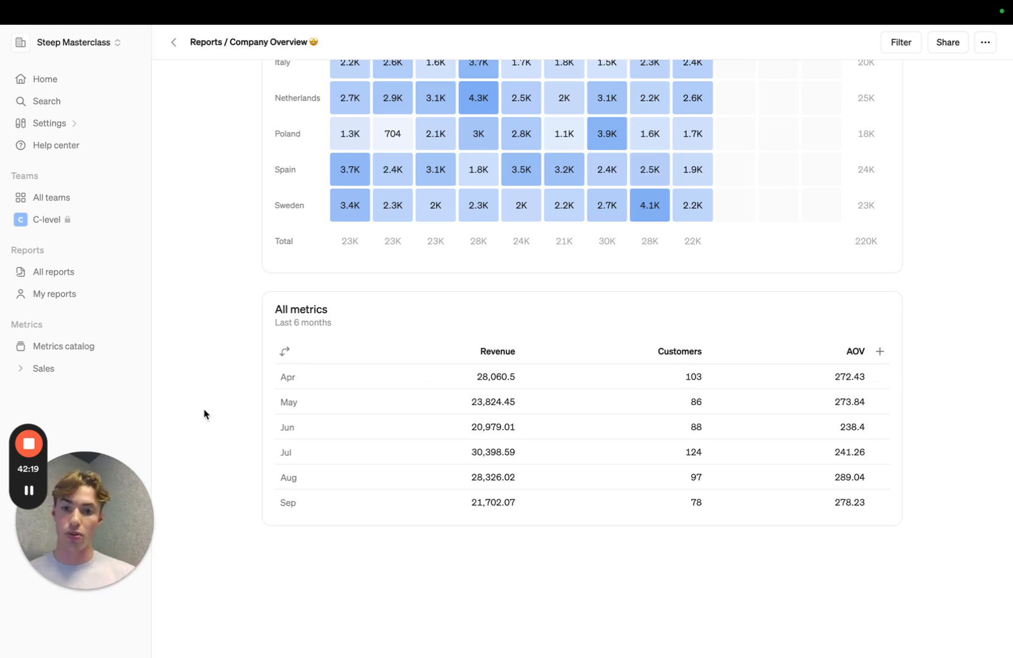
click(377, 352)
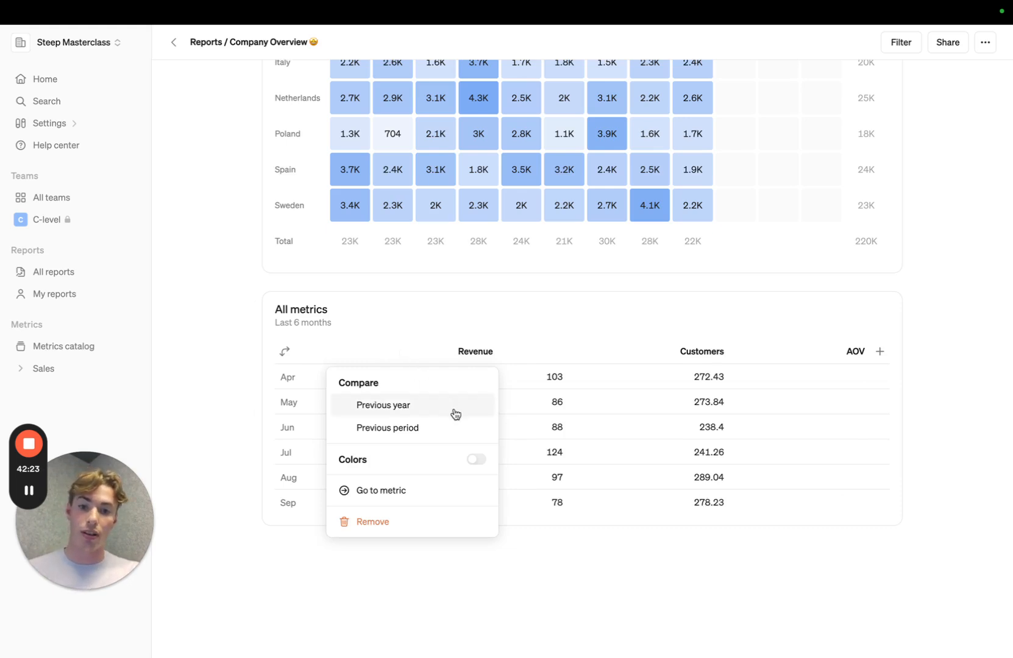
click(425, 342)
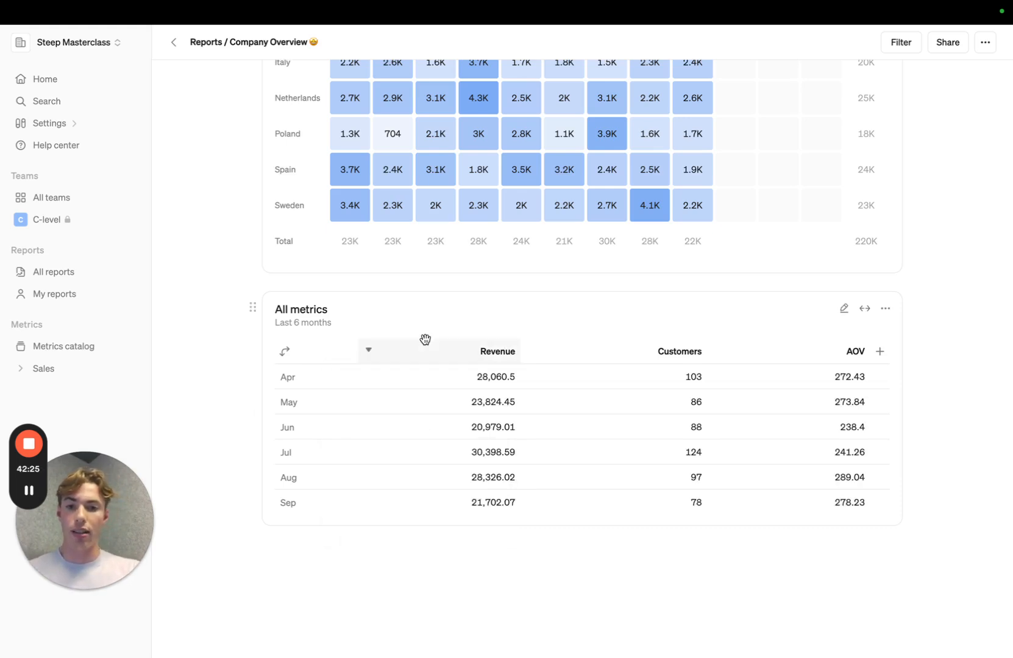
click(386, 350)
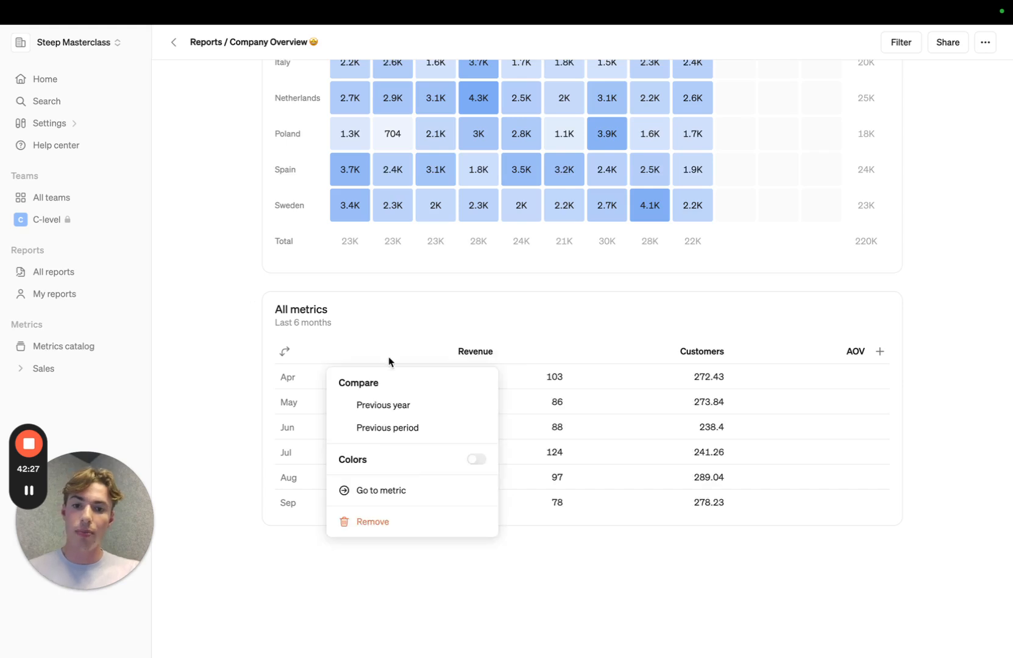
click(430, 410)
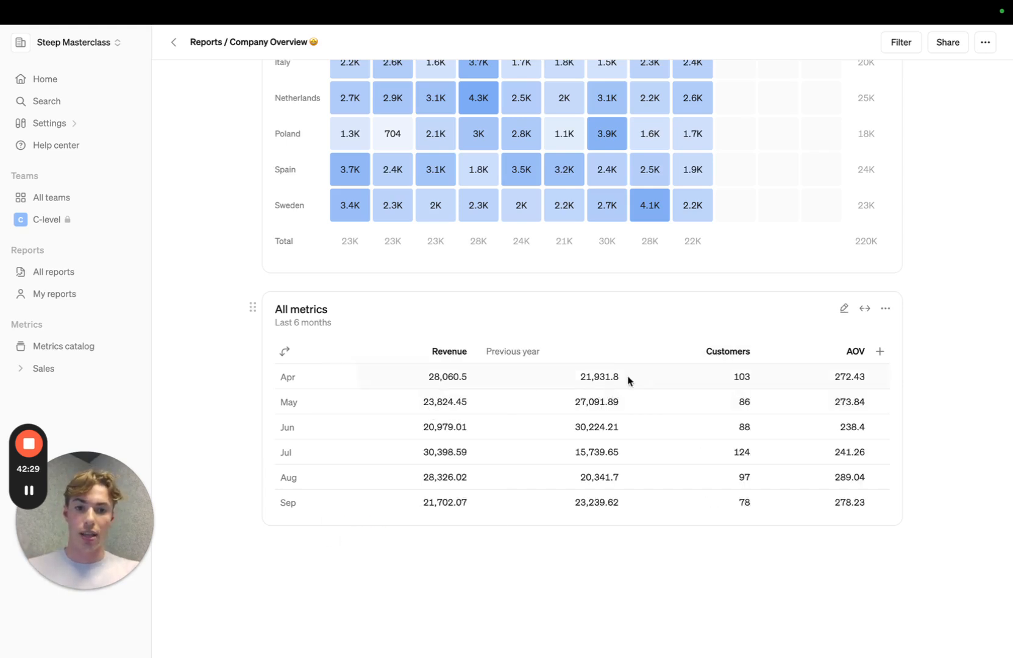
Turn on Colors for the Revenue column of the All metrics table
click(431, 352)
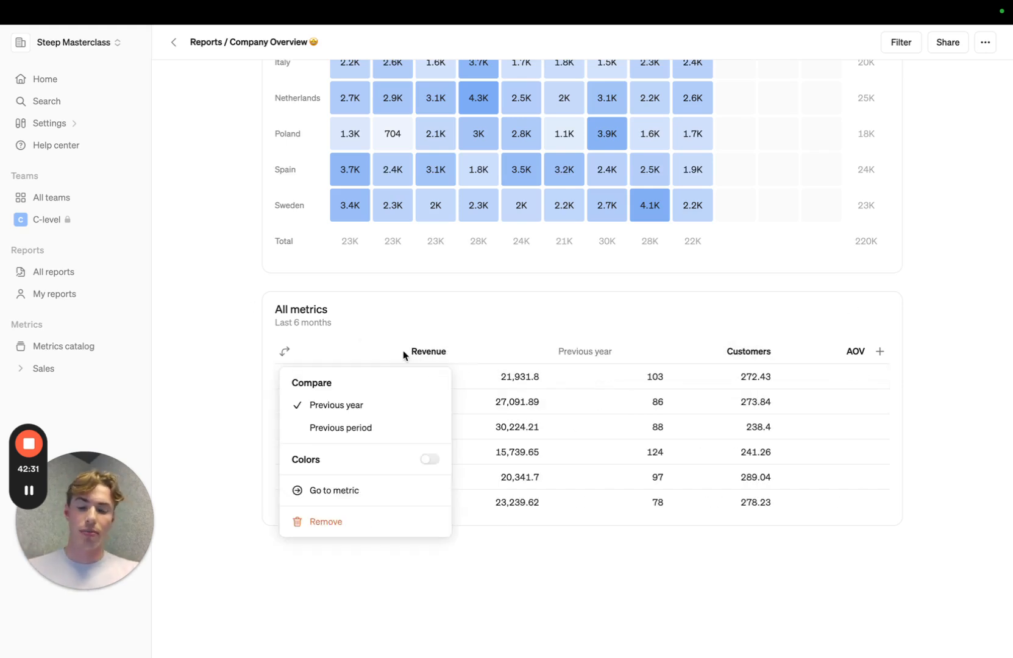
click(430, 459)
click(517, 626)
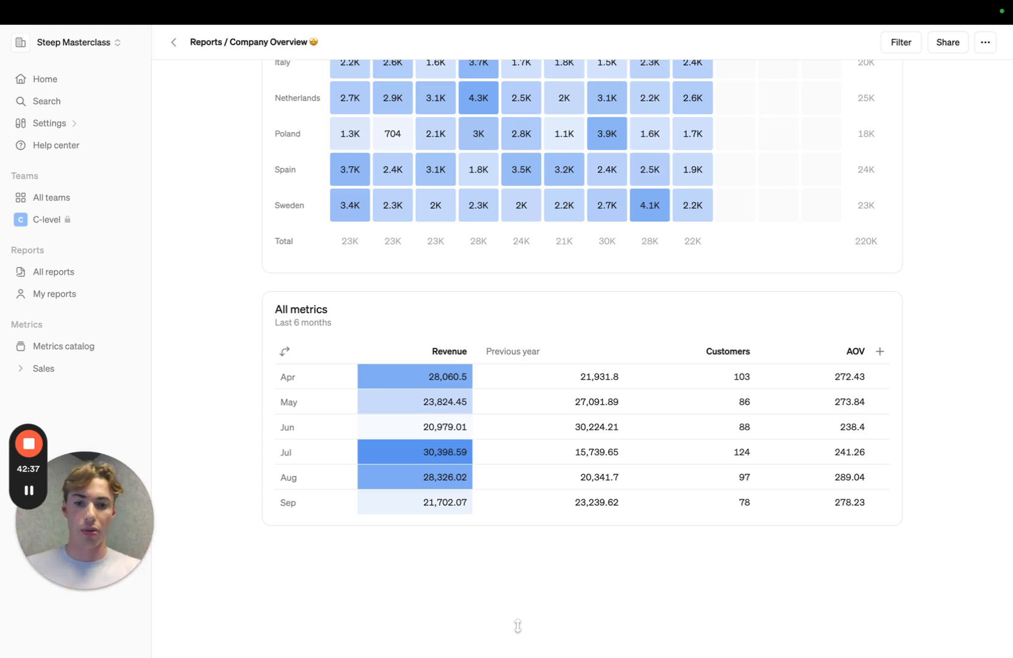
Insert a Big number block below the All metrics table at the end of the report
scroll(358, 464, down, 1)
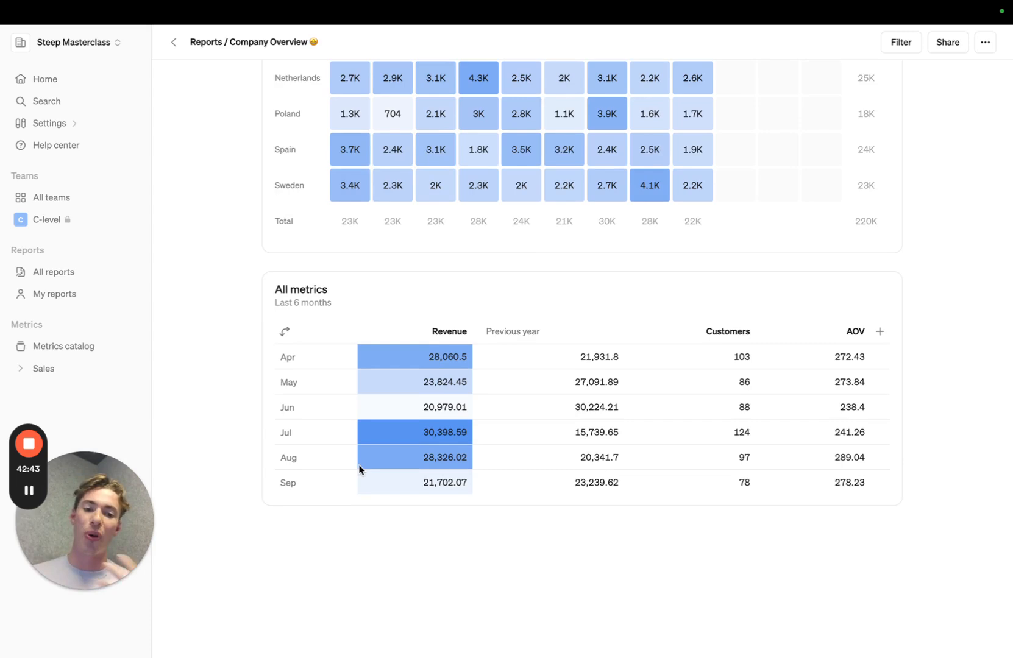
scroll(359, 465, up, 15)
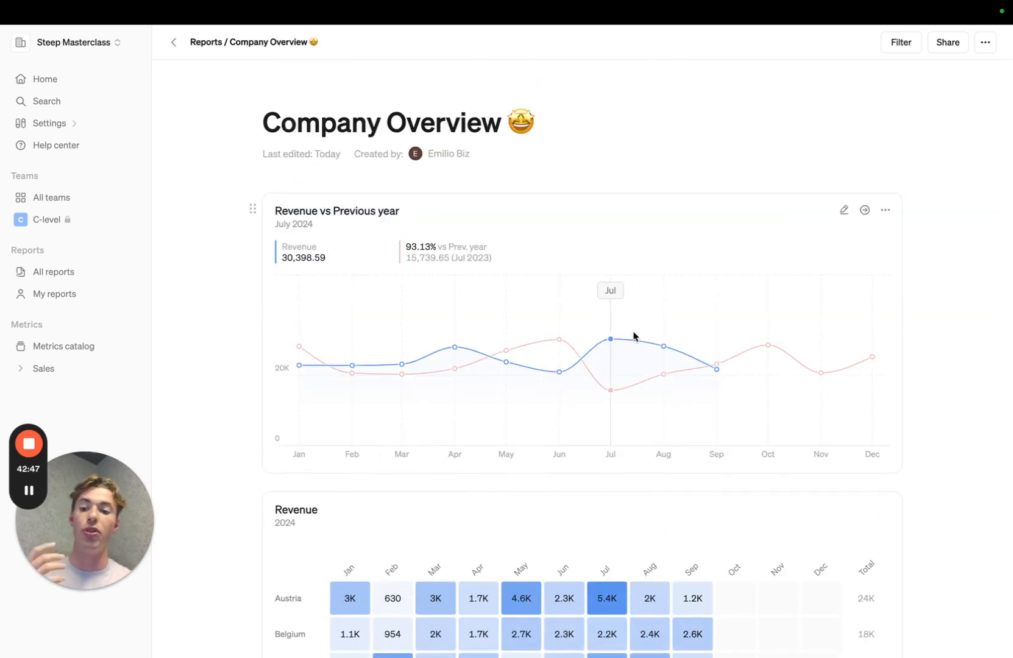
scroll(633, 338, down, 10)
scroll(632, 331, down, 5)
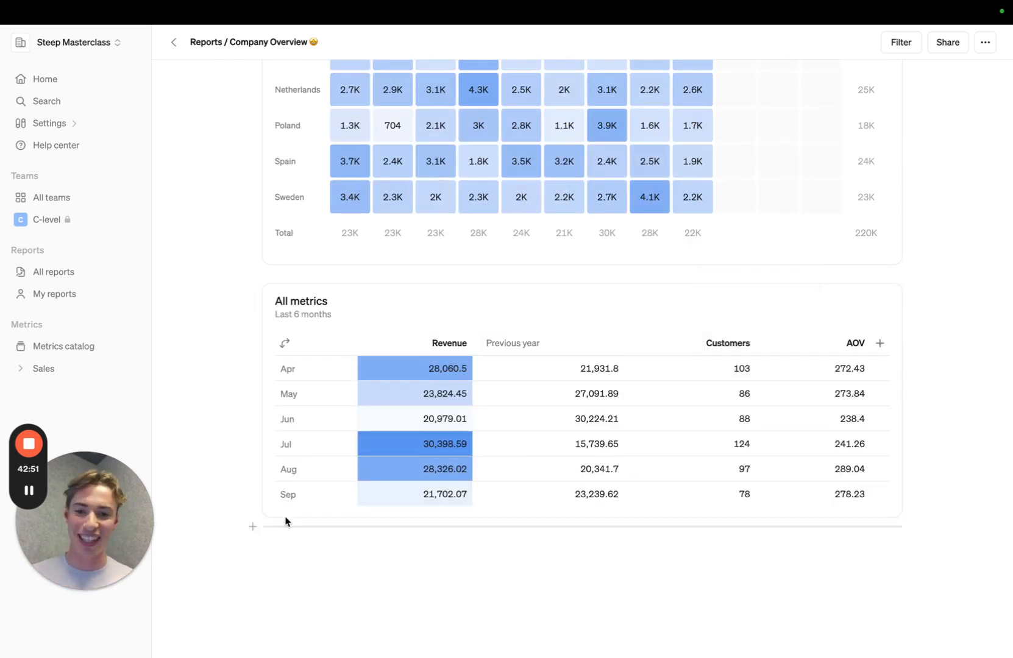
scroll(256, 545, down, 2)
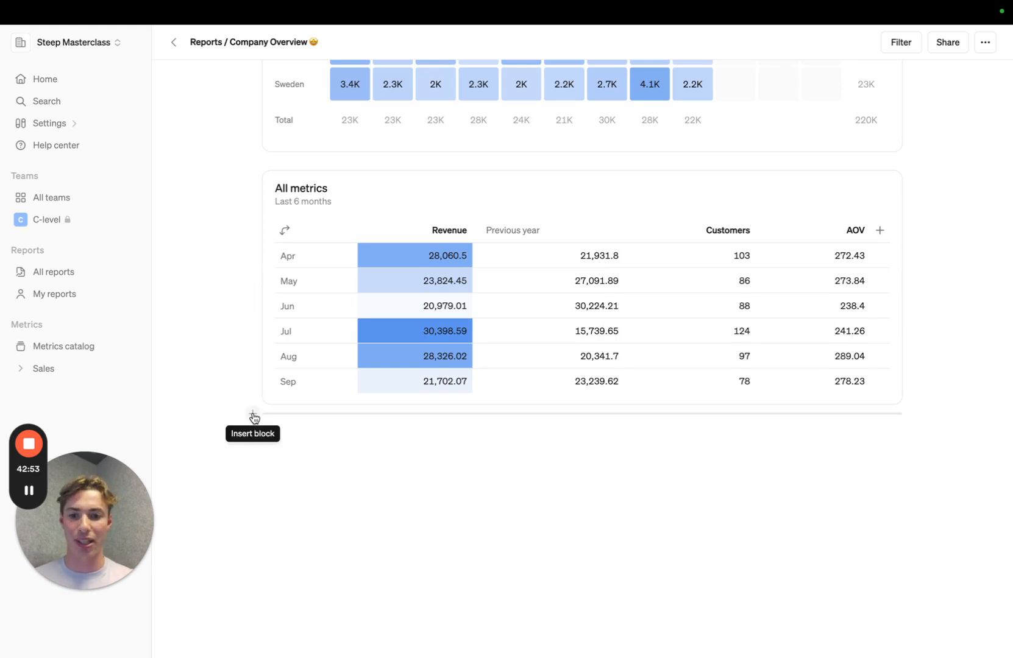
click(253, 415)
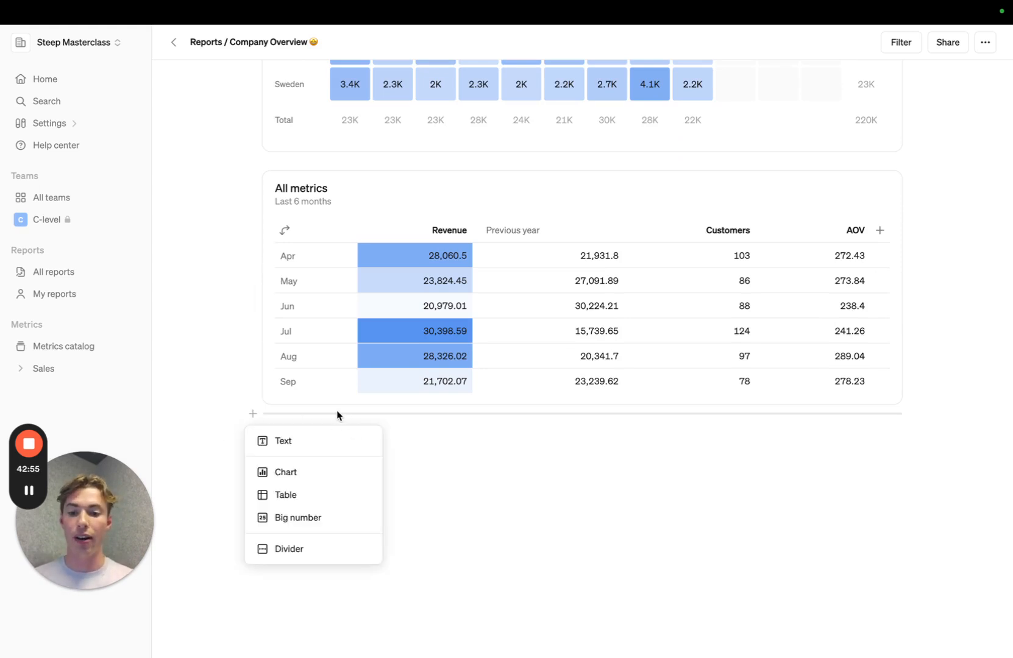
click(308, 517)
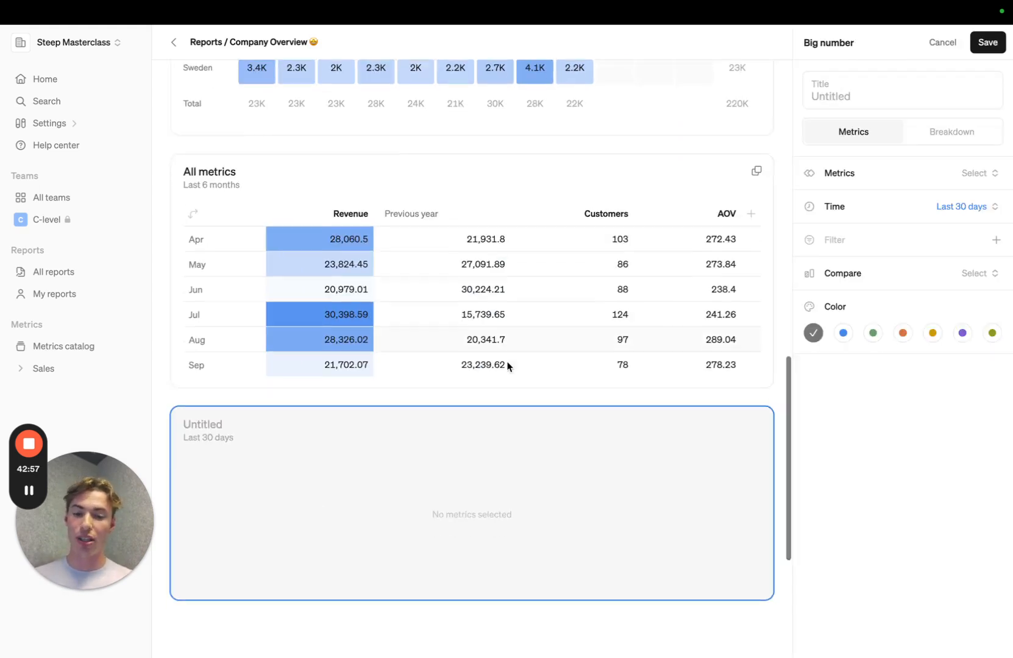
Title the new Big number block "Revenue by Location"
scroll(506, 364, down, 5)
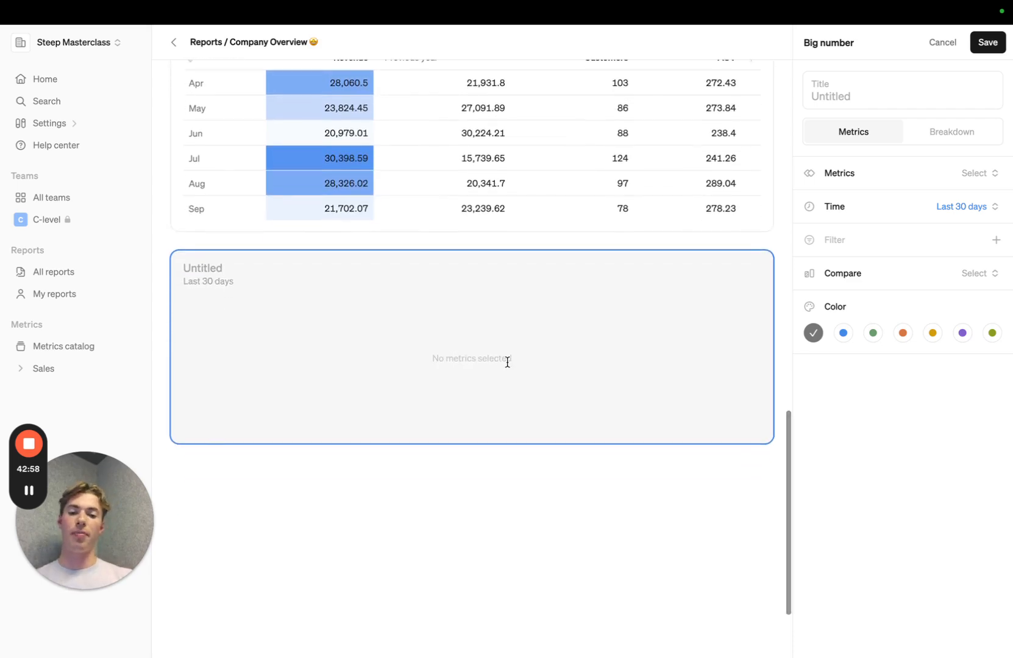
scroll(507, 362, up, 5)
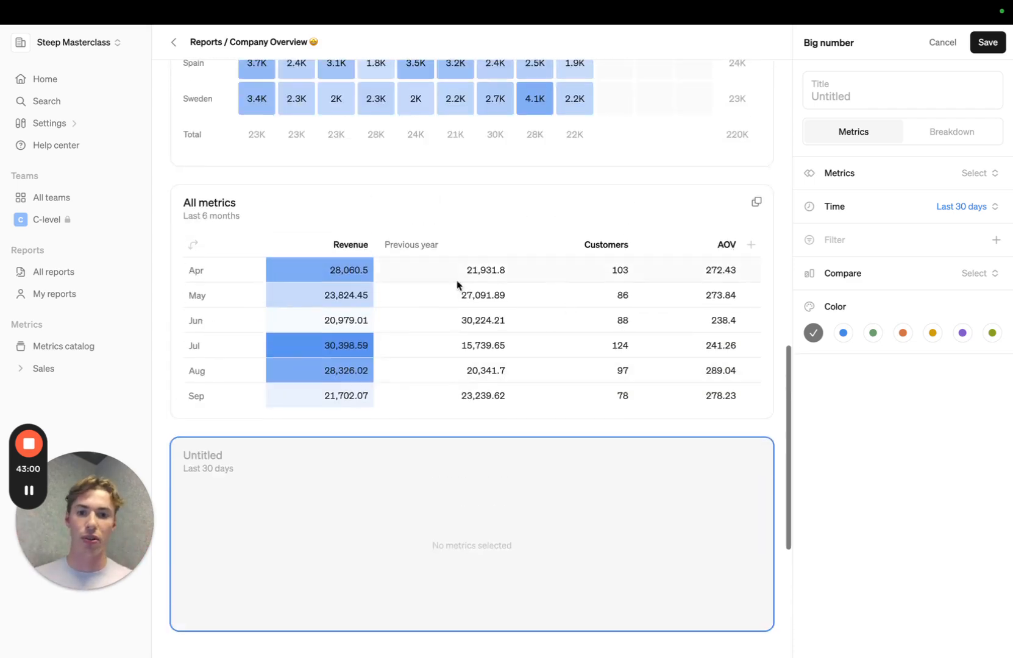
scroll(457, 305, up, 20)
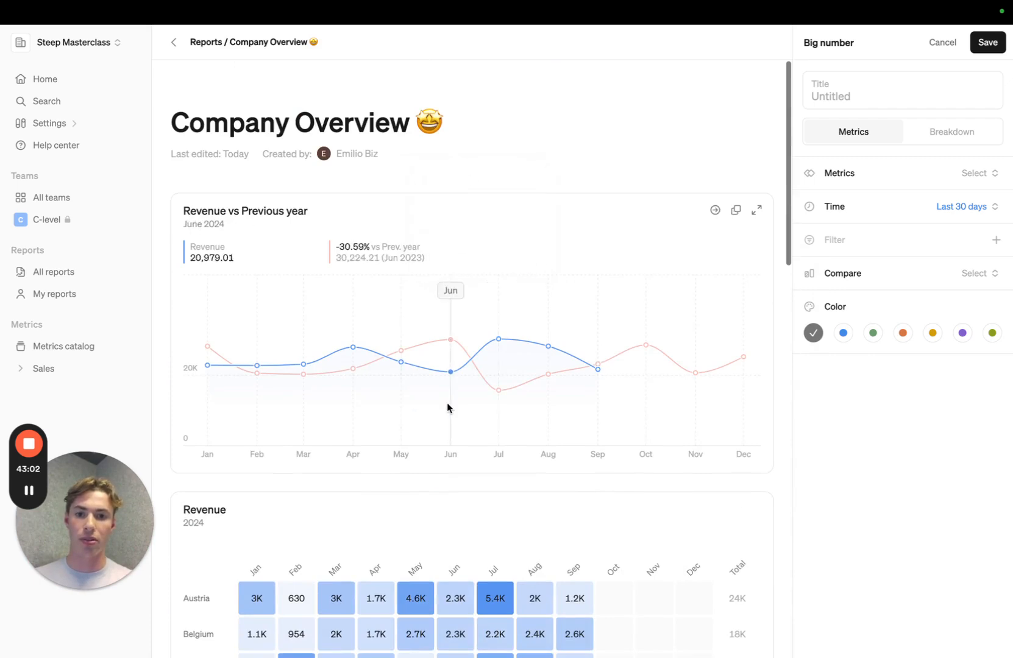
scroll(447, 407, down, 20)
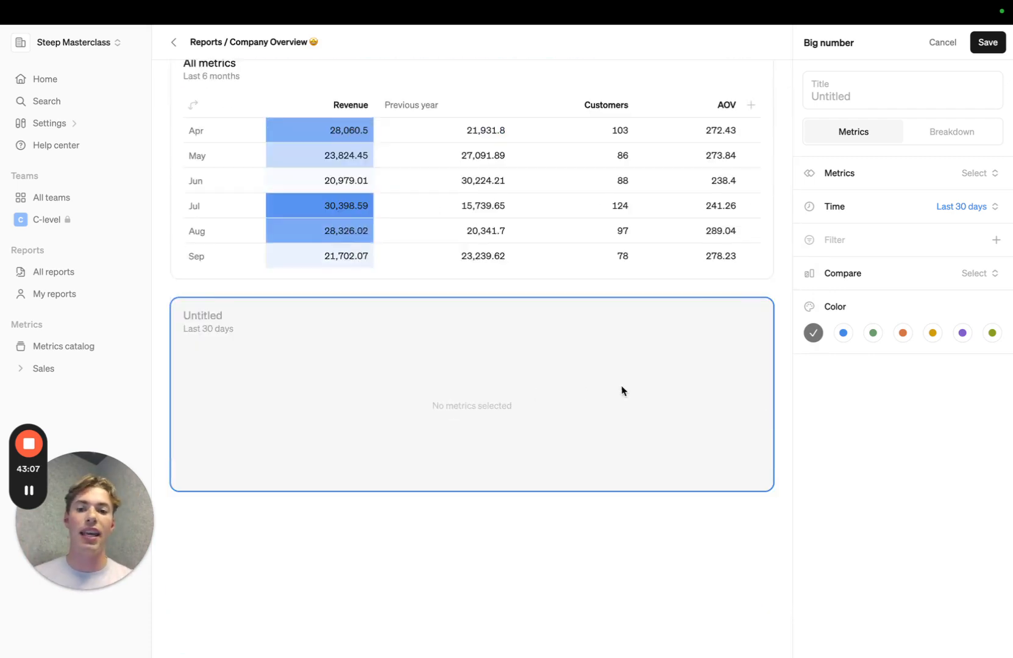
click(867, 98)
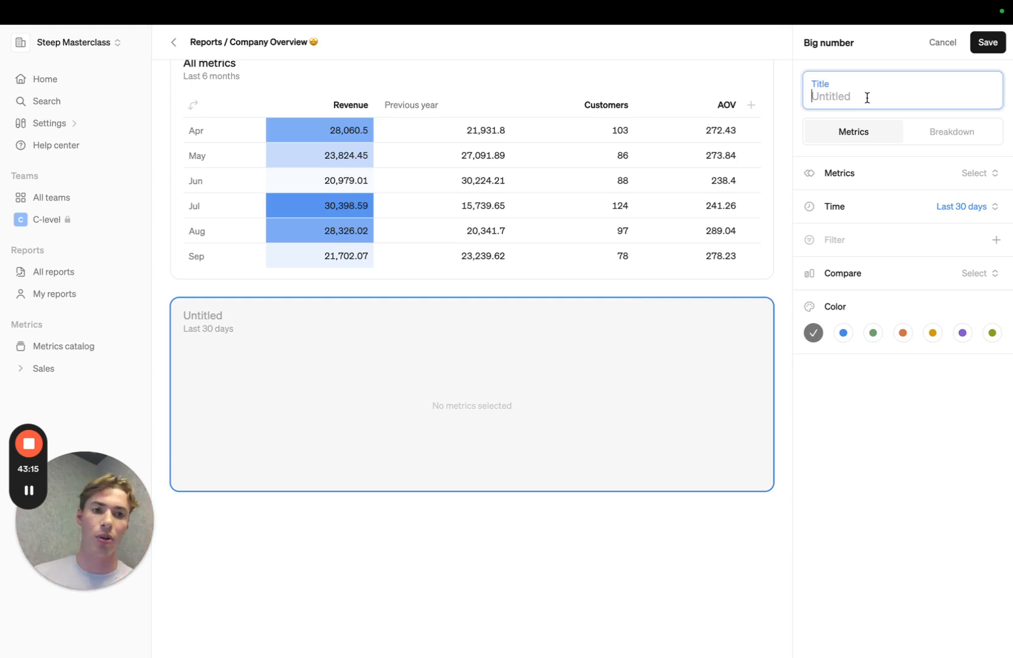
text(Rev)
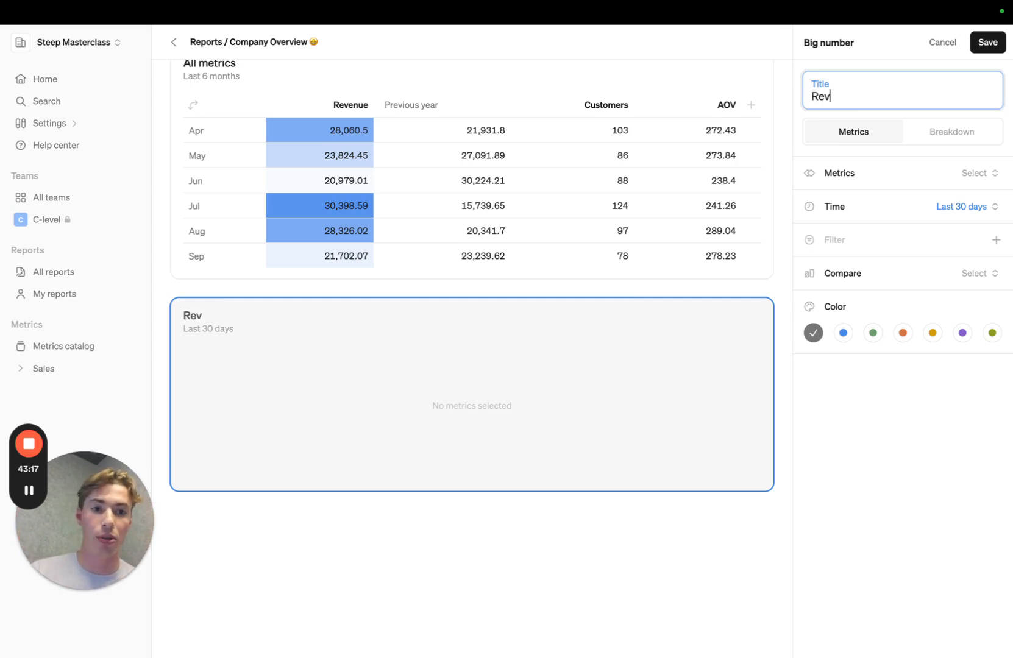
text(enue by Loic)
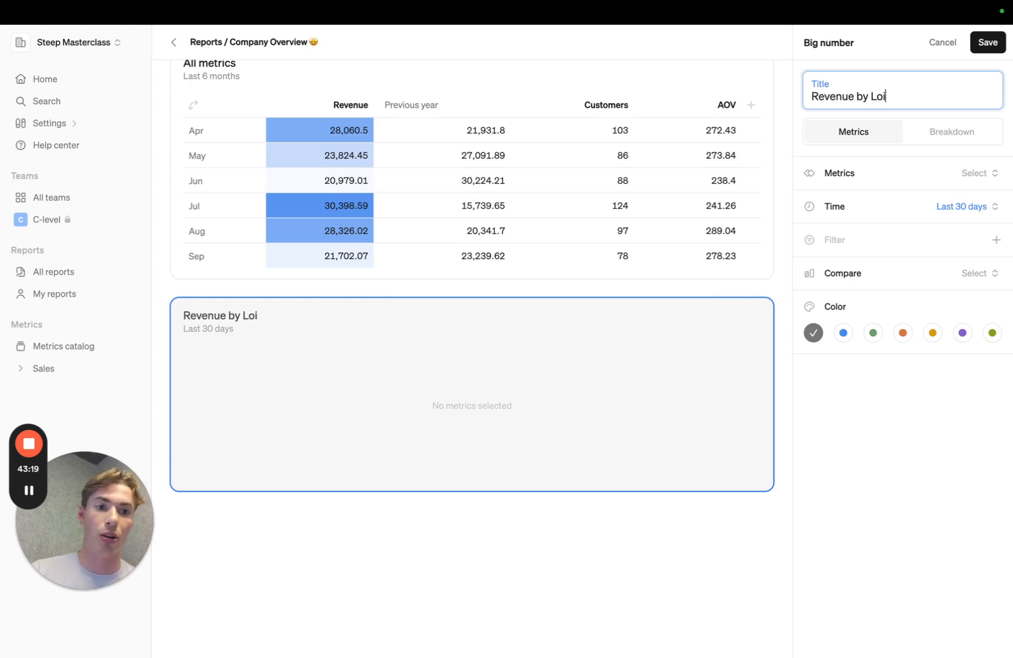
key(BackSpace)
key(BackSpace)
text(cation)
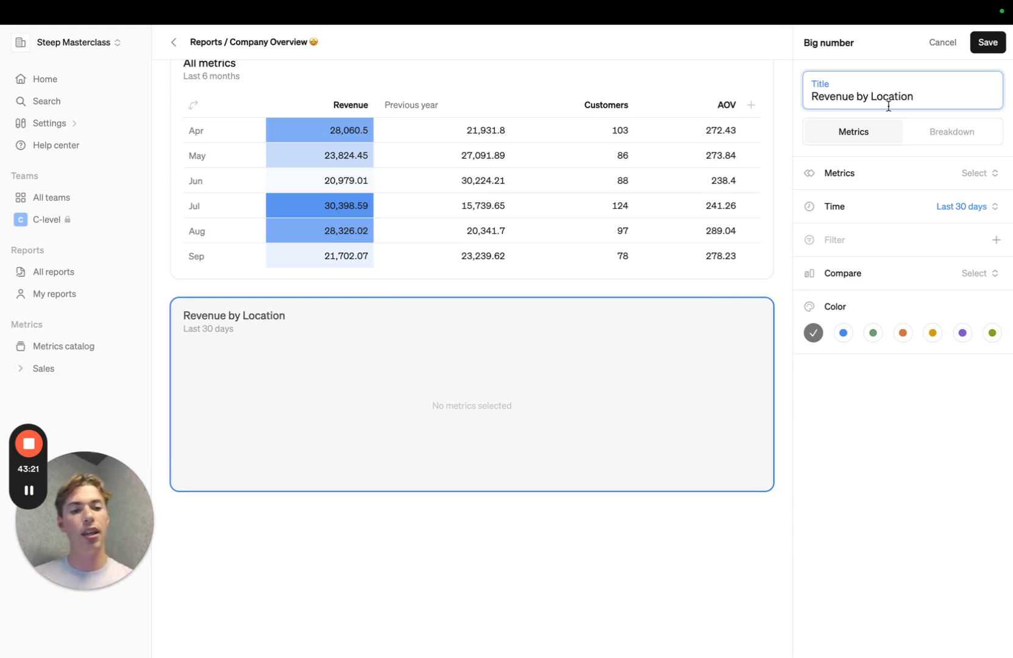
Switch the Revenue by Location block to Breakdown mode and select Revenue as its metric
click(942, 140)
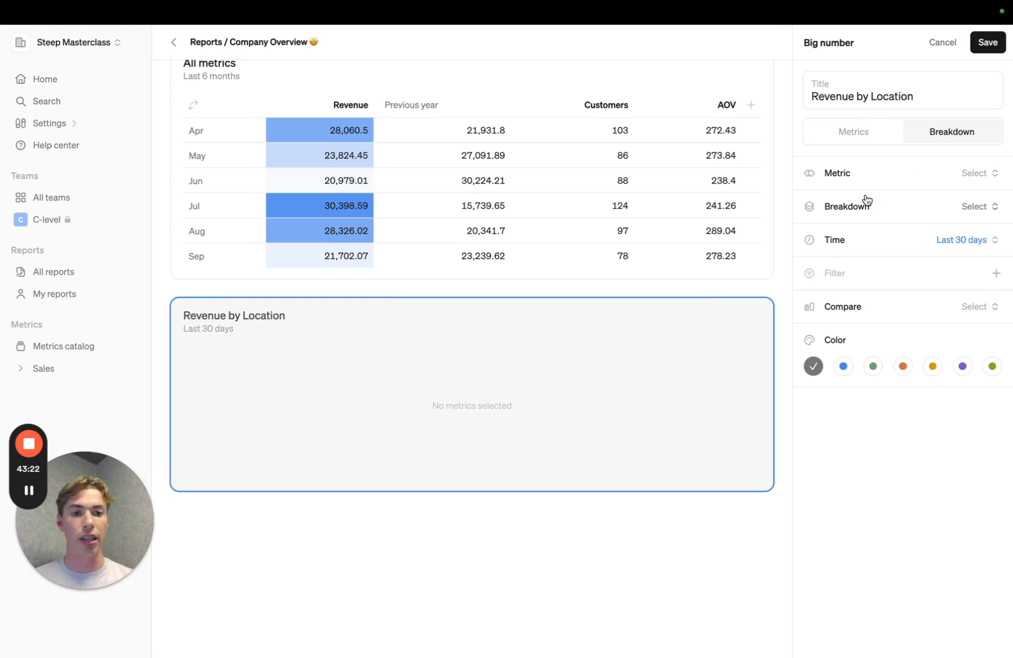
click(901, 183)
click(908, 281)
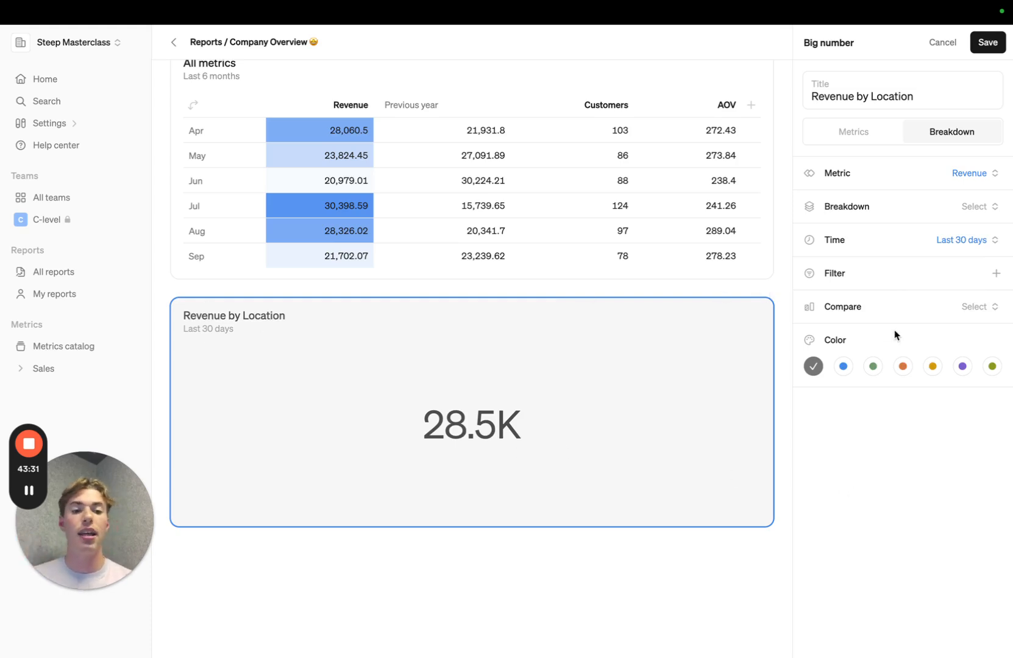
Break down the Revenue by Location block by Location
click(942, 208)
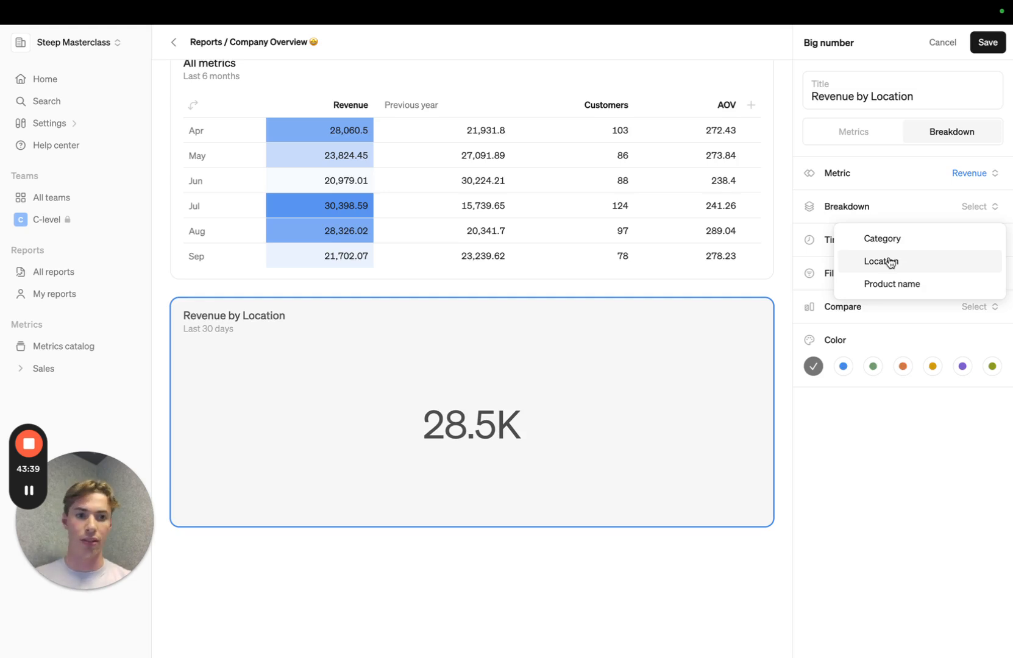
click(896, 218)
click(897, 218)
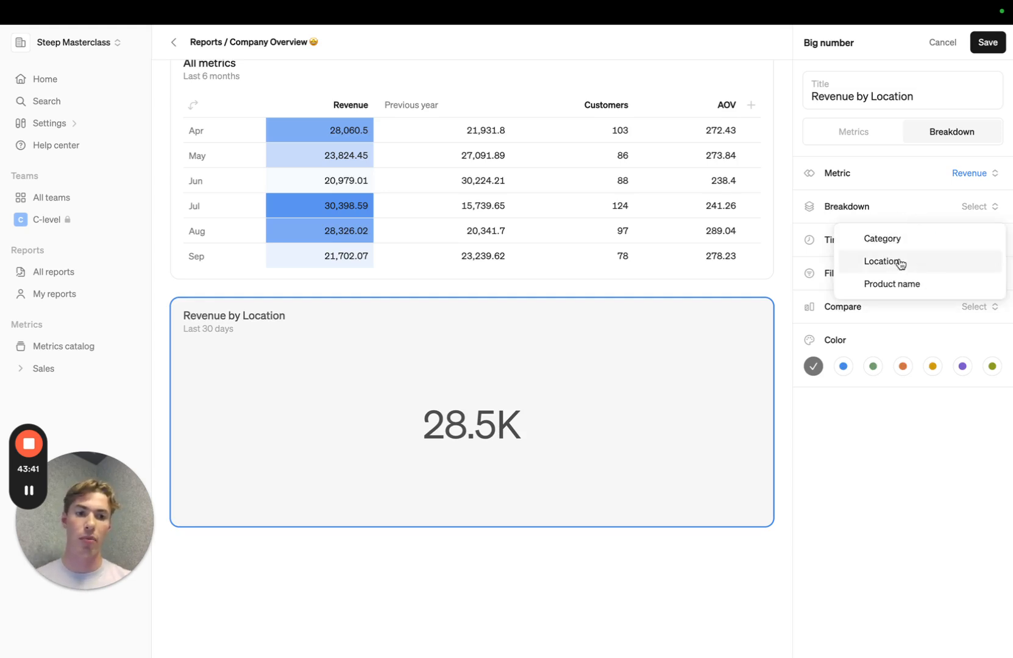
click(898, 263)
scroll(777, 541, down, 2)
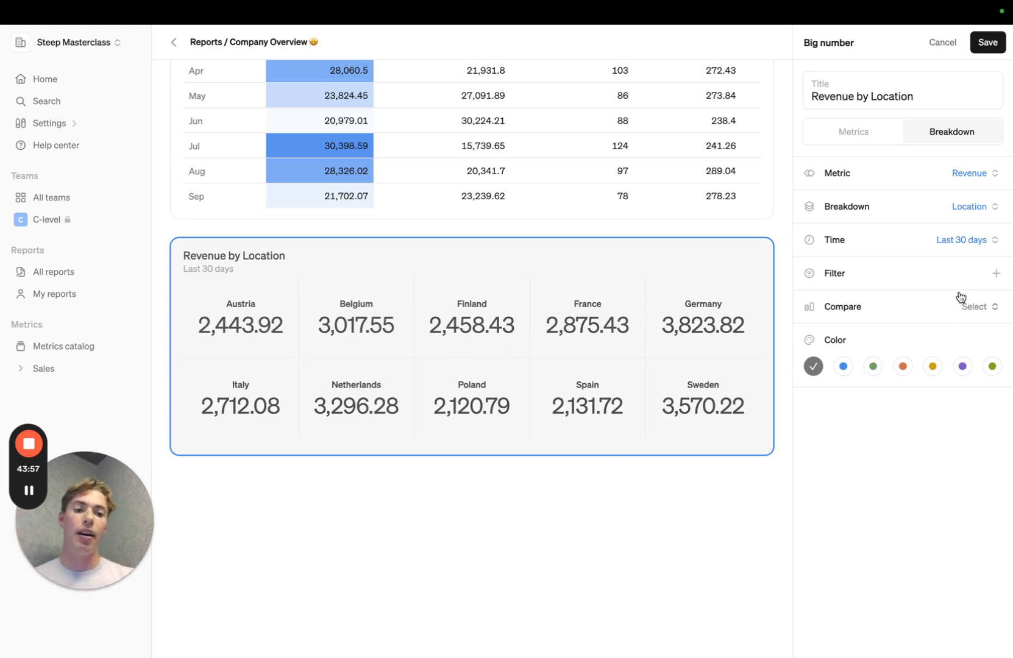
Set the Revenue by Location block's time period to the single month of August 2024
click(945, 244)
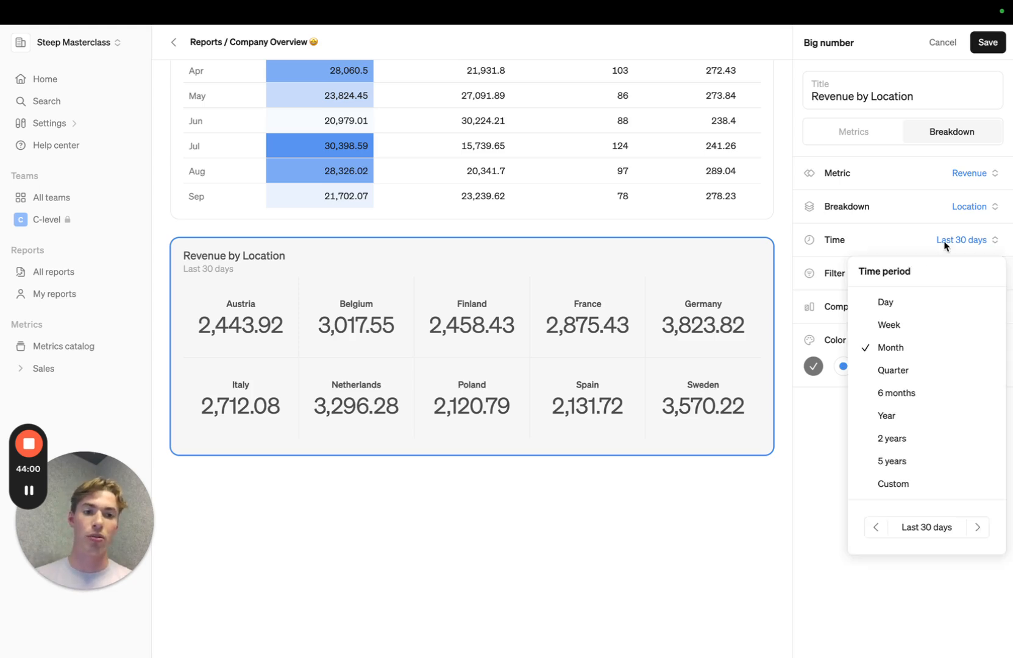
click(916, 396)
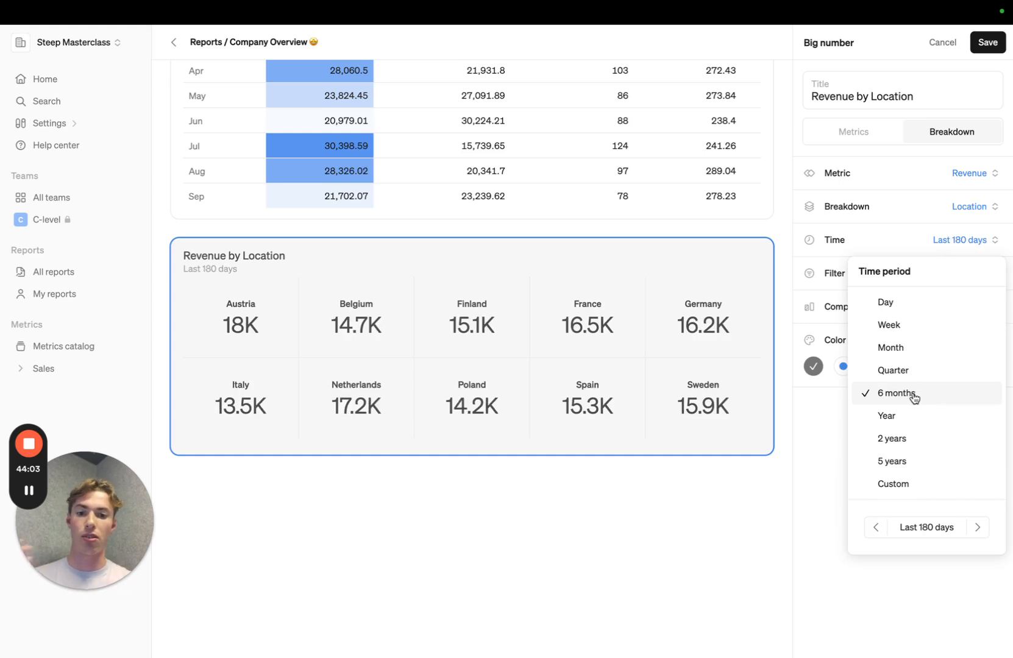
click(904, 419)
click(909, 353)
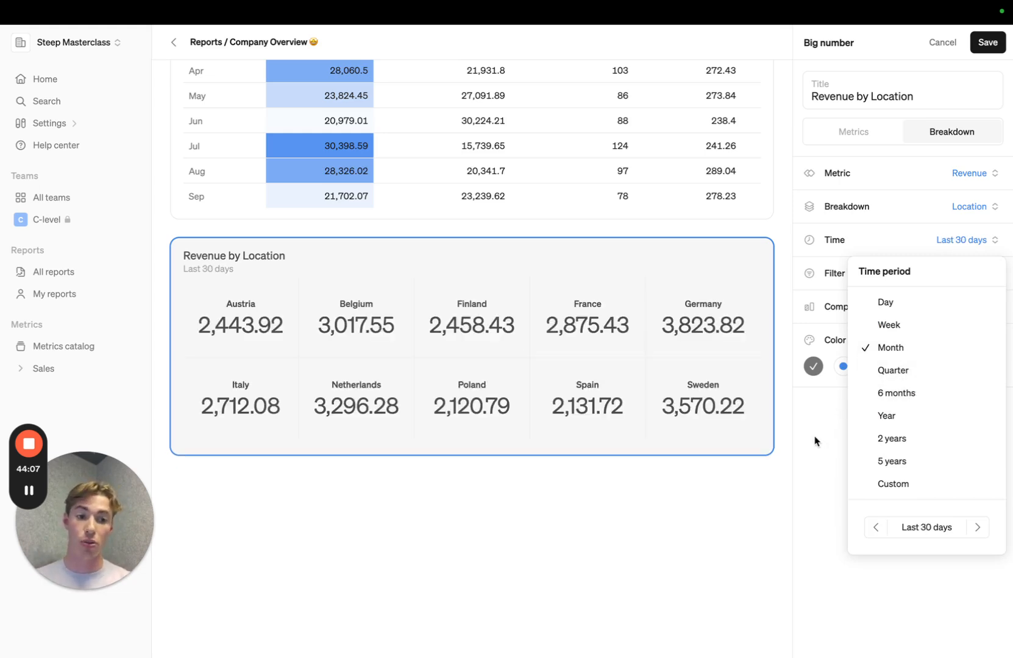
click(875, 527)
click(828, 504)
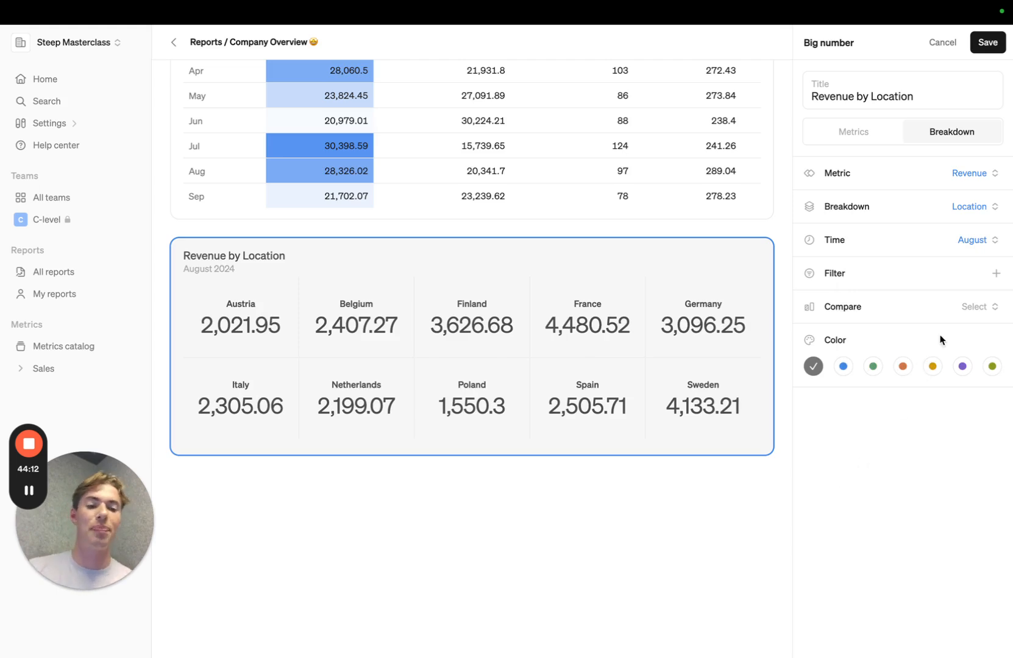
Compare Revenue by Location with the previous period, color the block green, and save it
click(940, 309)
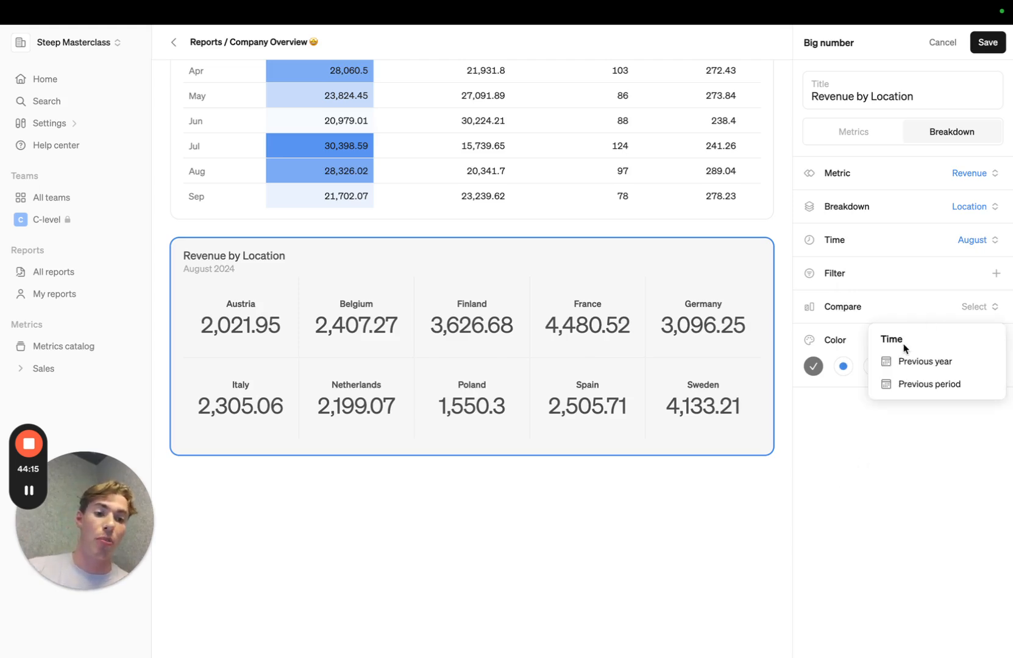
click(908, 385)
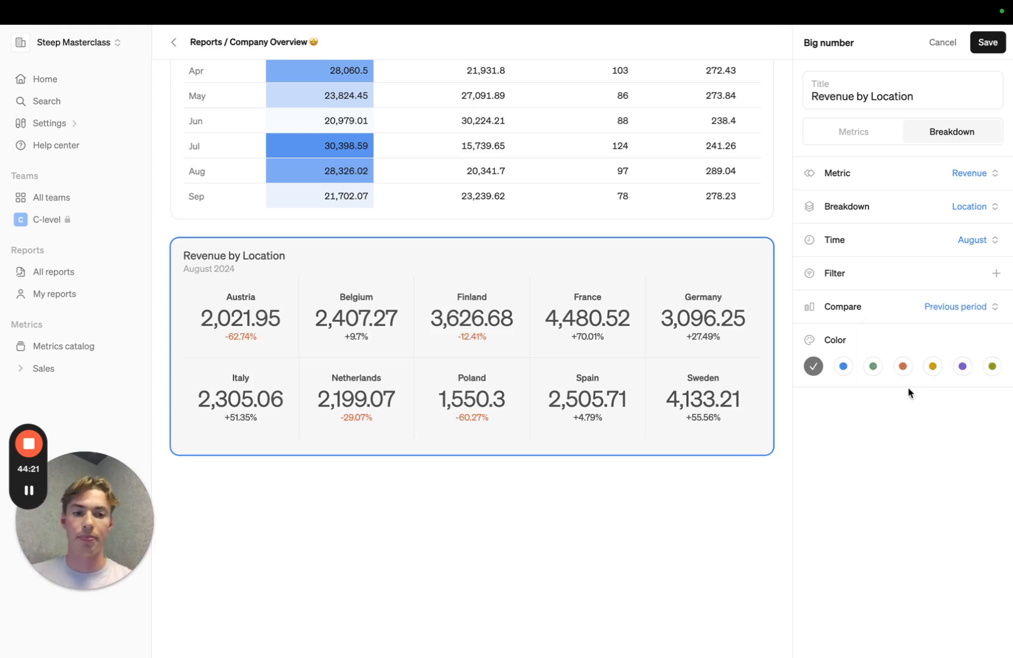
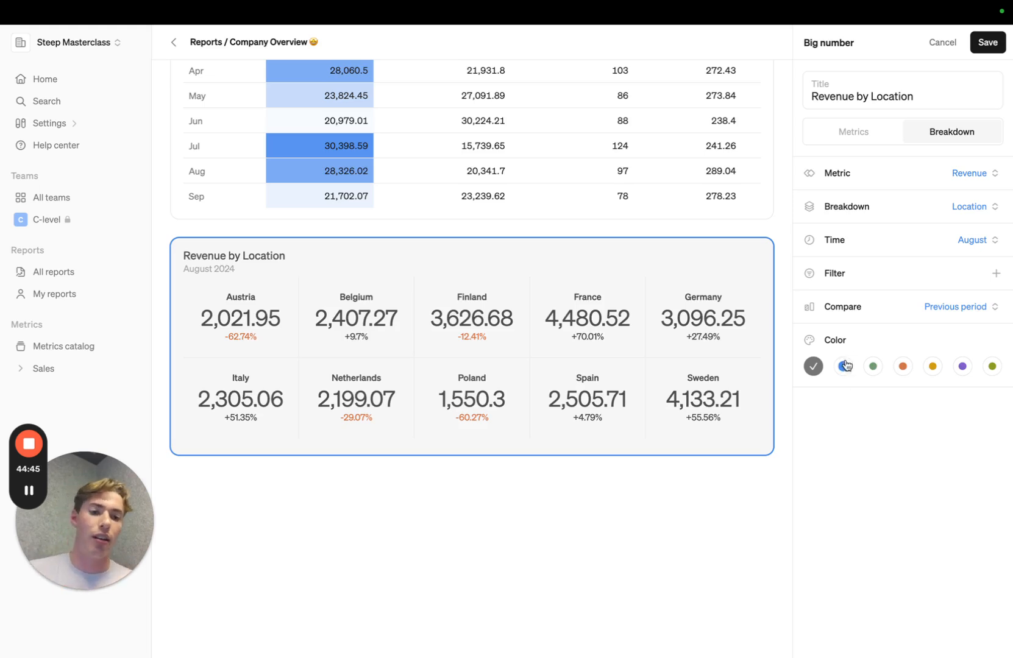
click(872, 366)
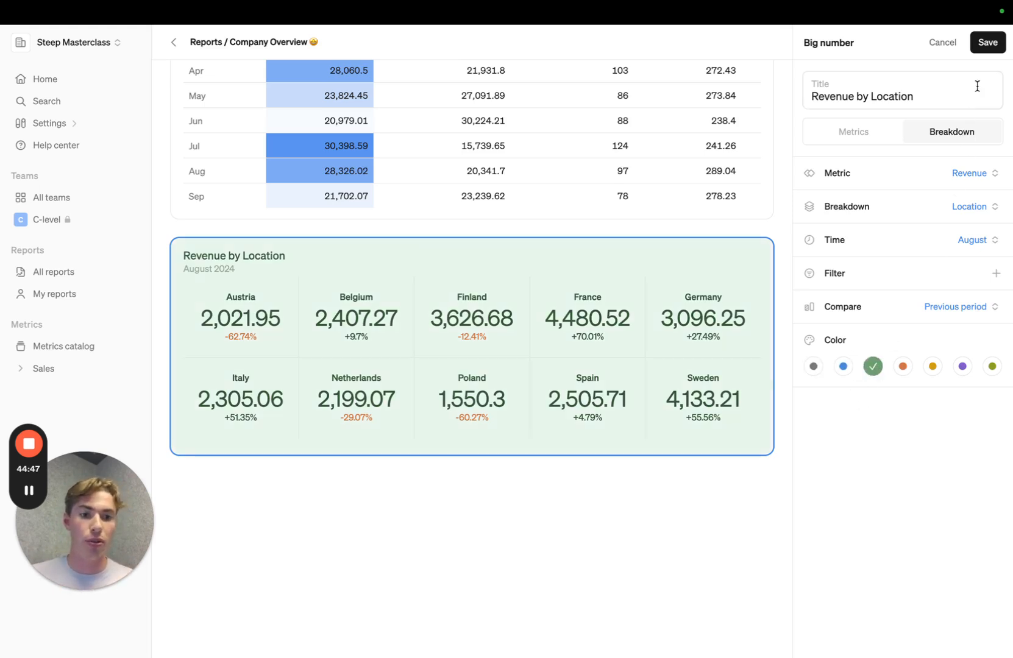
click(987, 42)
Insert another Big number block below Revenue by Location and title it "Overview"
mouse_move(548, 655)
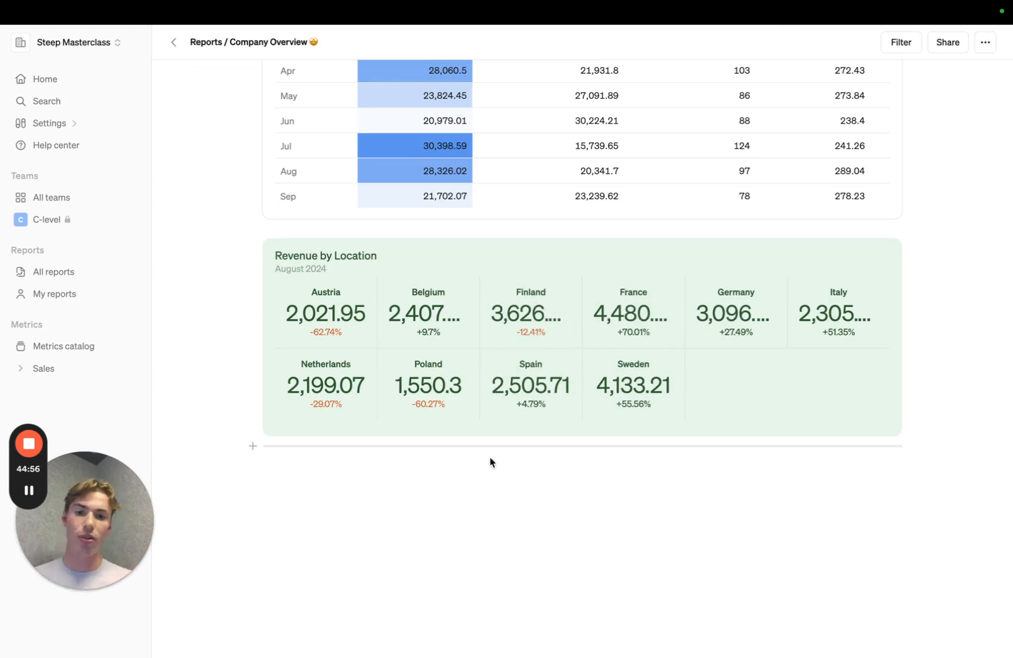
click(253, 448)
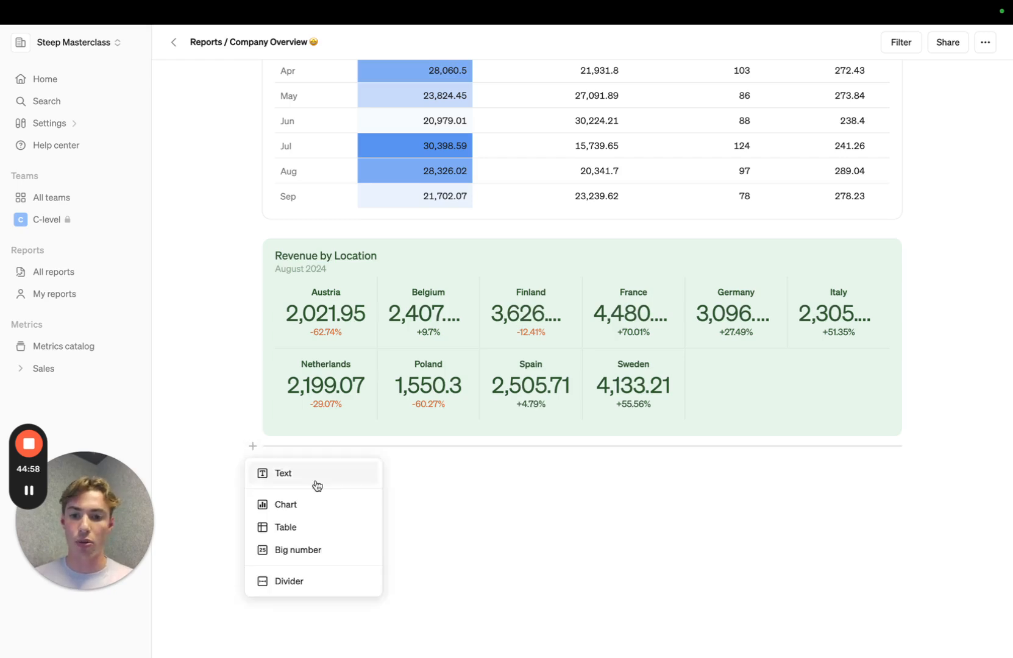
click(332, 548)
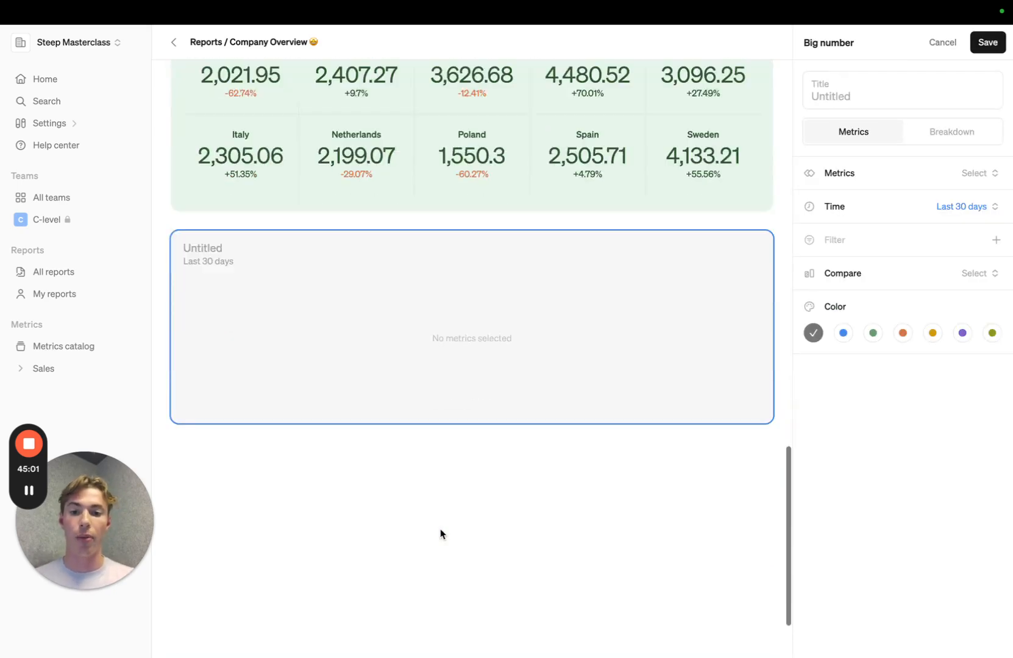
scroll(565, 448, up, 6)
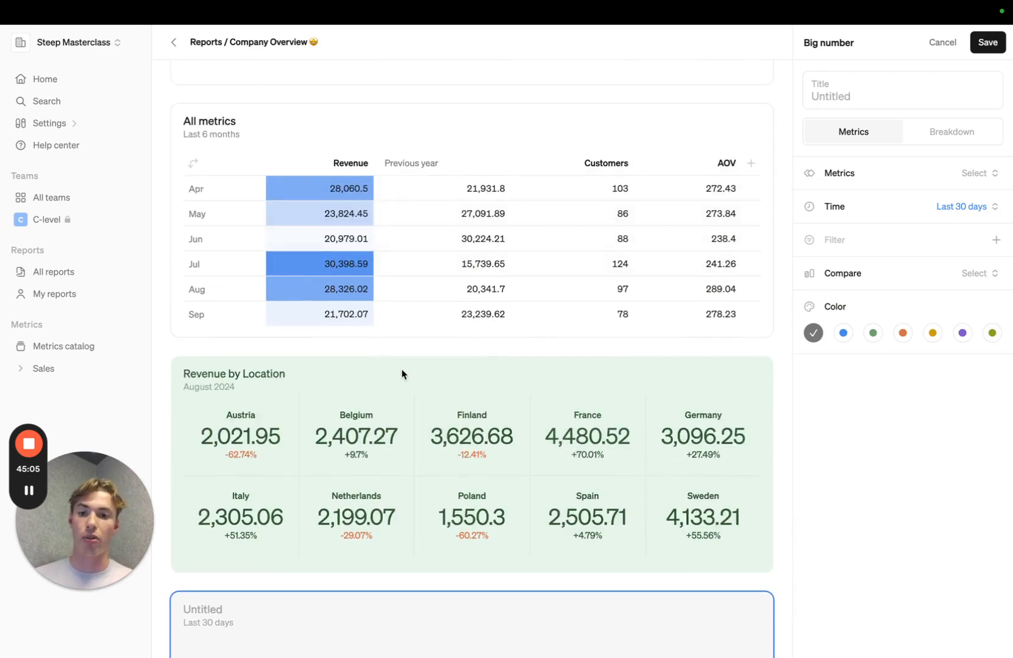
scroll(403, 374, down, 4)
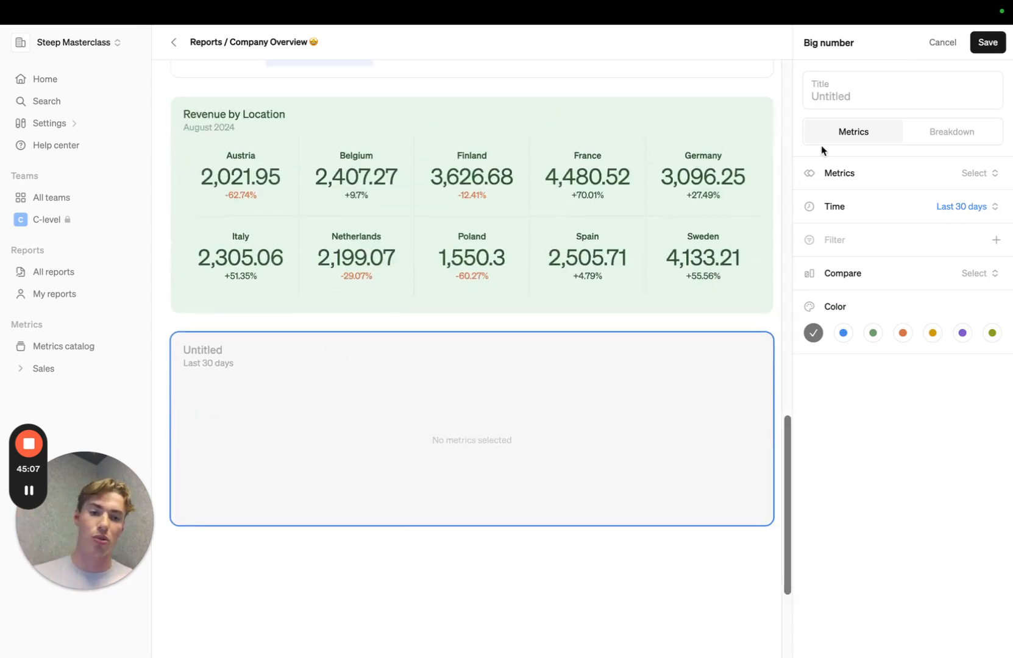
click(861, 98)
text(Overview)
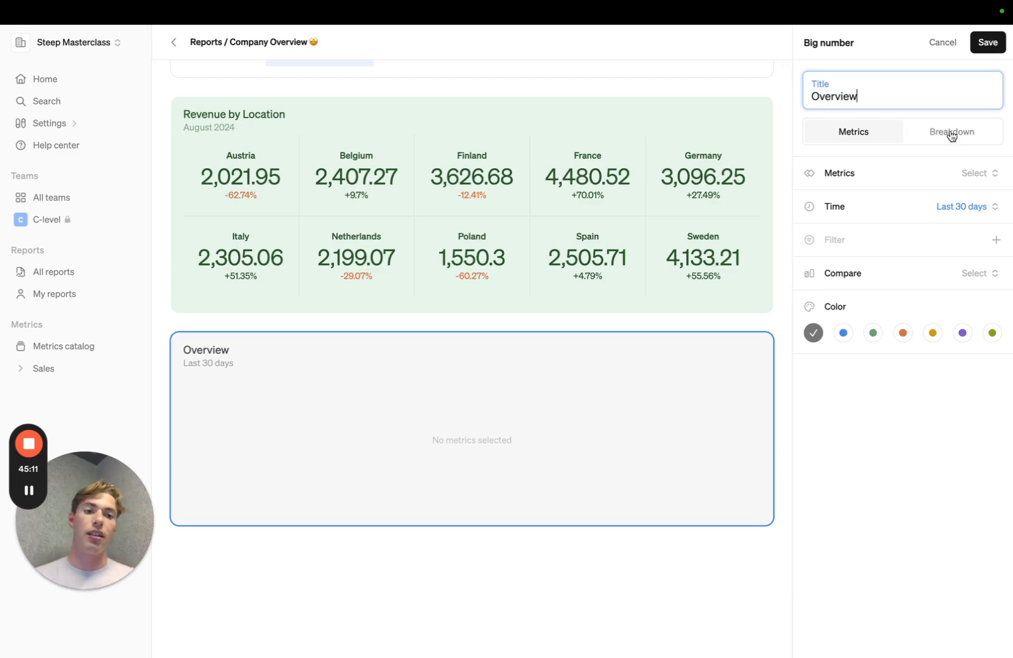
Select AOV, Customers and Revenue as the metrics of the Overview block
click(957, 178)
click(924, 235)
click(923, 257)
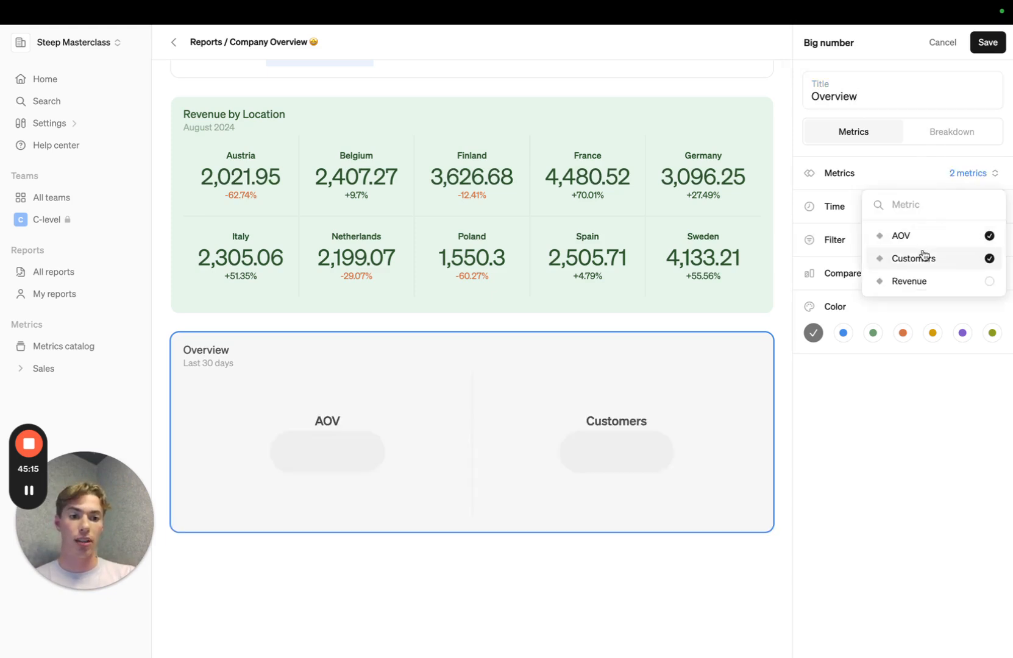
click(920, 280)
click(910, 395)
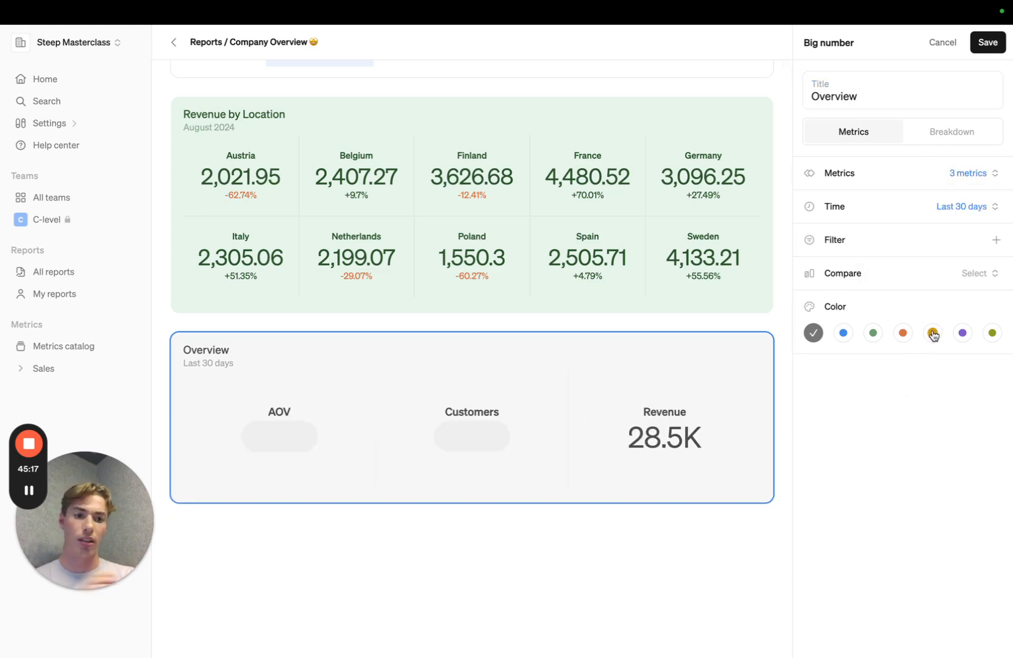
Color the Overview block yellow and compare its metrics with the previous year
click(933, 333)
click(952, 281)
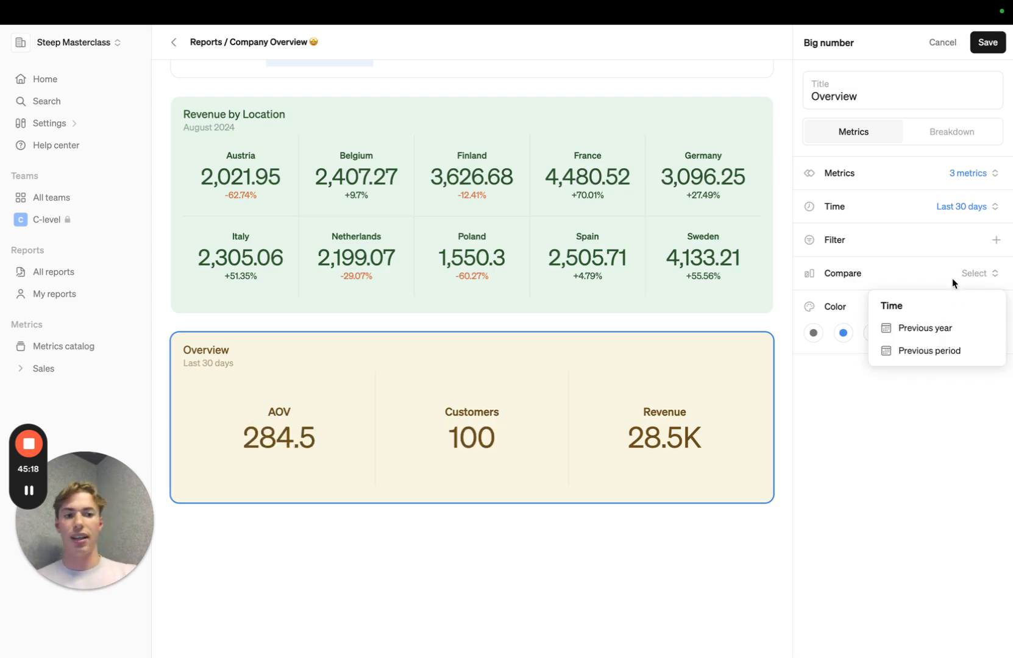
click(940, 332)
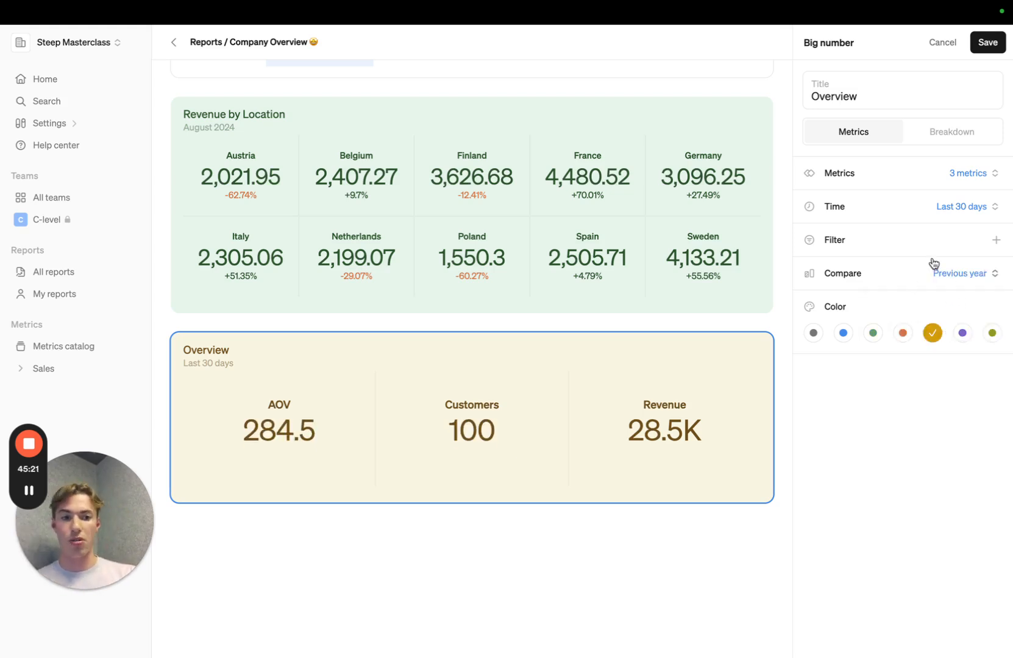
Set the Overview block's time period to August 2024 and save the block
click(947, 208)
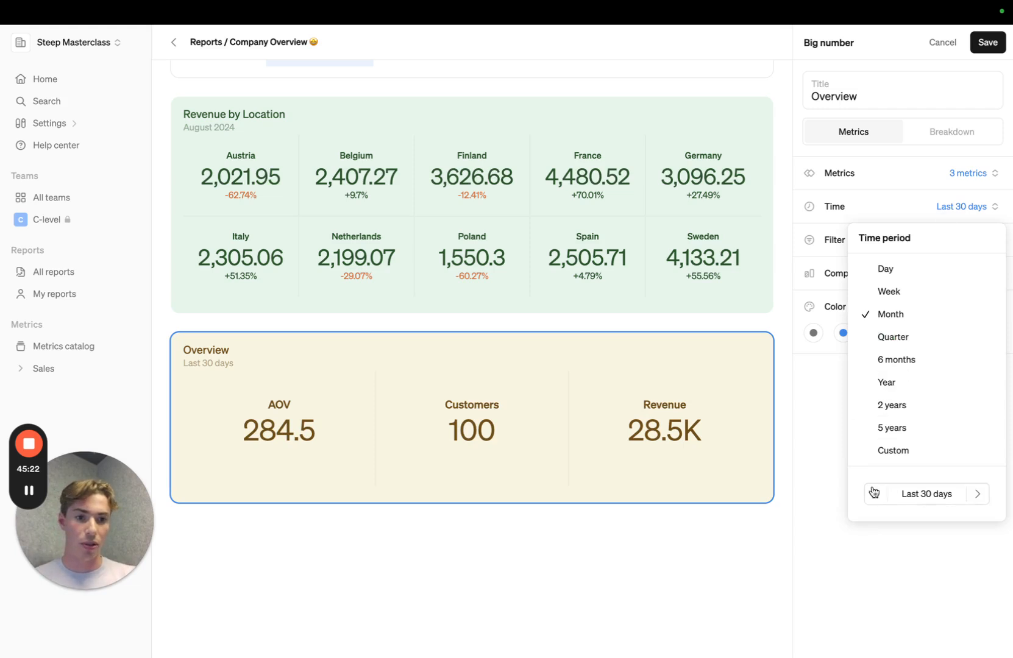
click(873, 492)
click(823, 475)
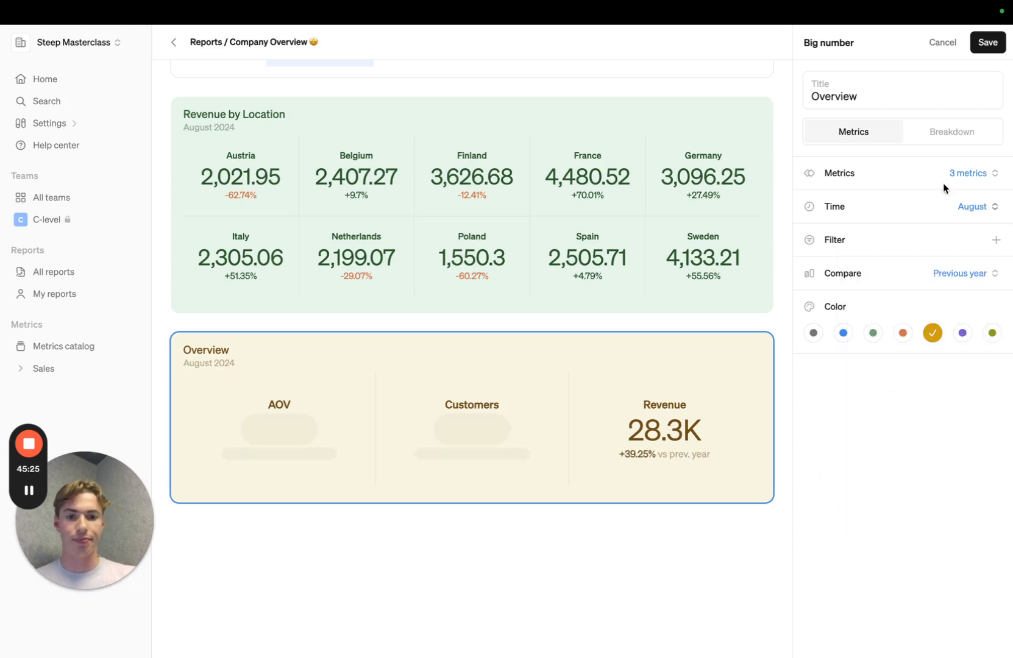
click(987, 42)
scroll(724, 390, down, 1)
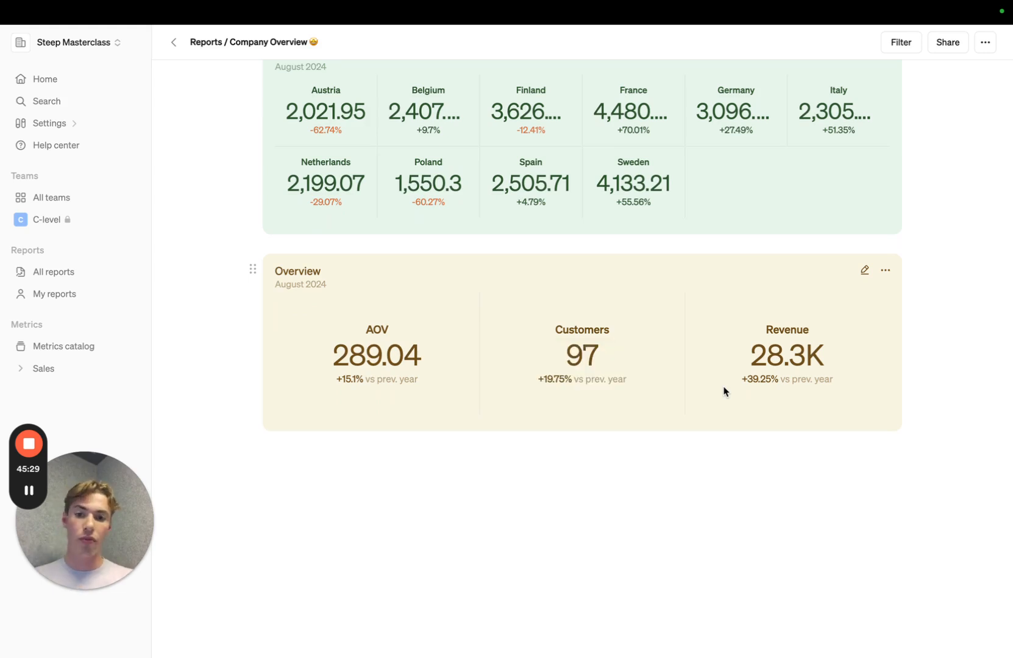
Add a Time period filter to the Company Overview report, leaving it at No filter
scroll(723, 390, up, 3)
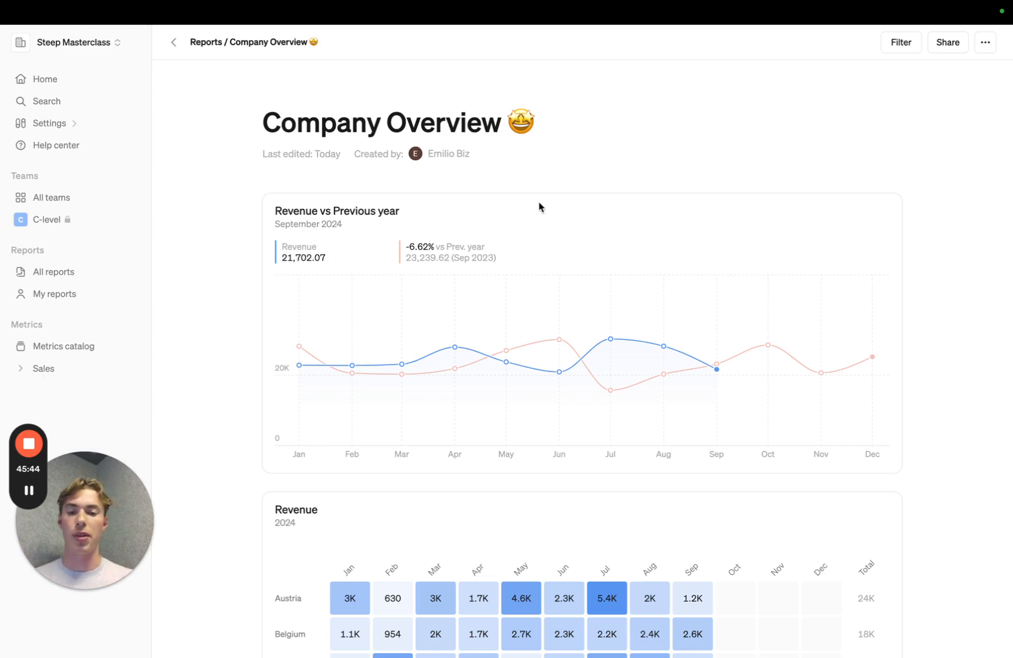
click(908, 42)
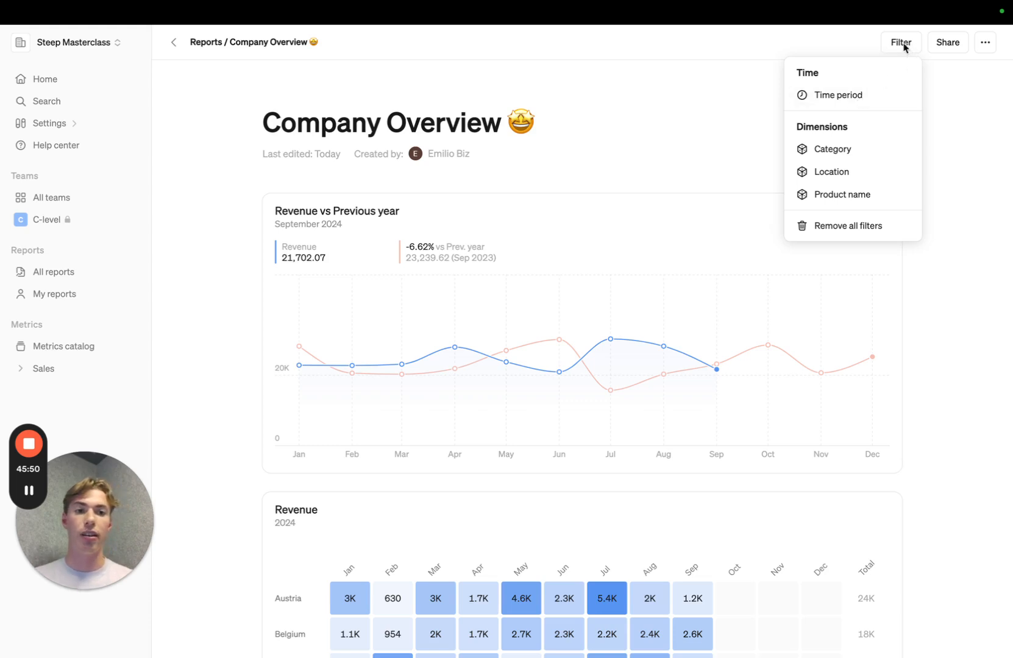
click(904, 46)
click(904, 46)
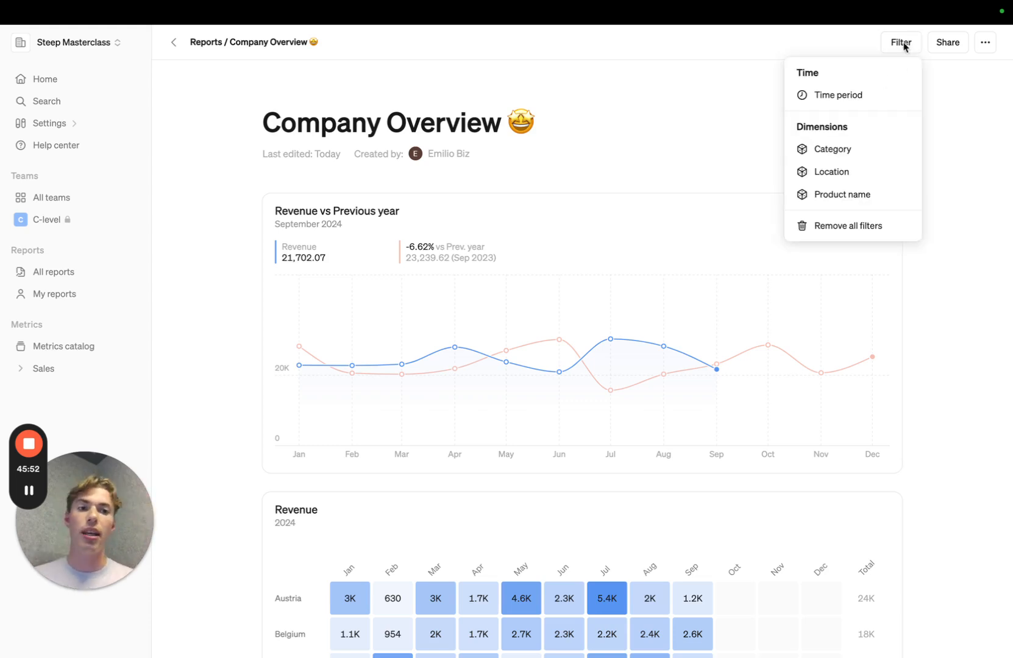
click(843, 95)
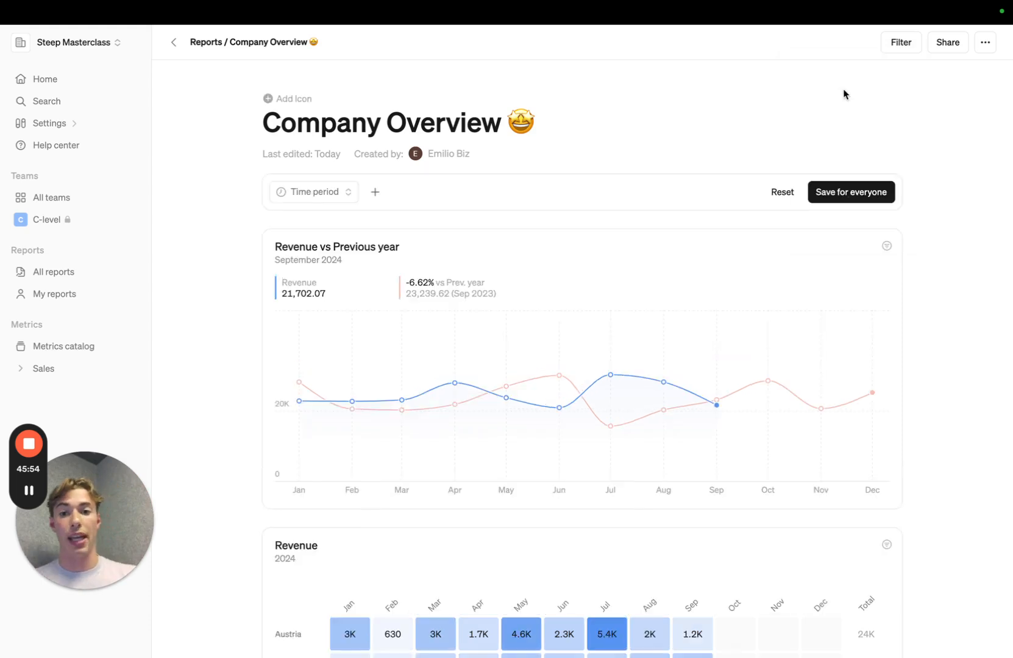
click(333, 195)
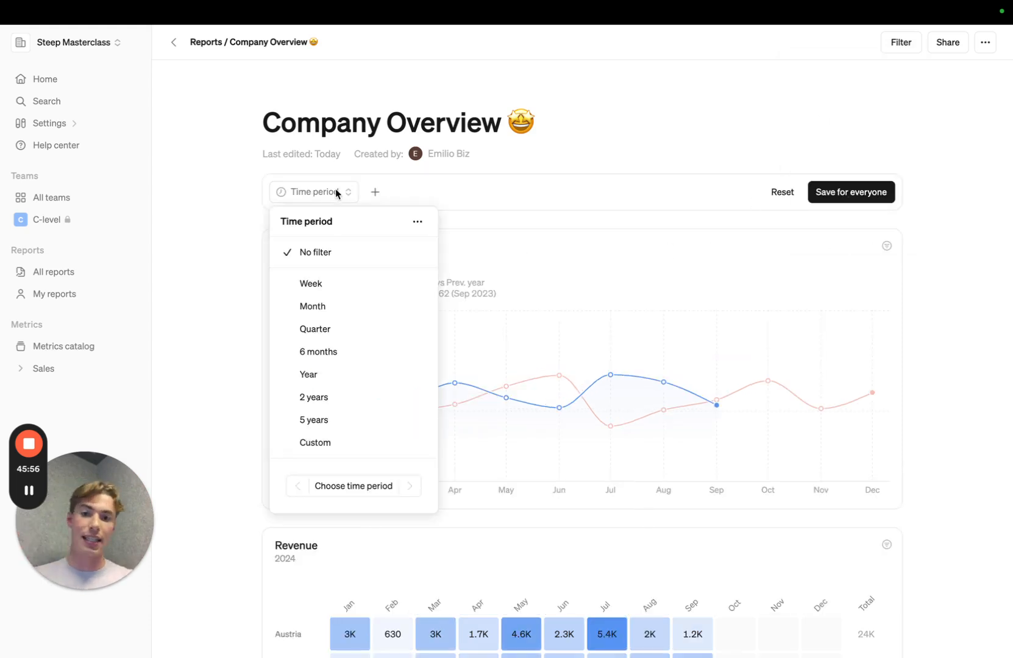
click(337, 193)
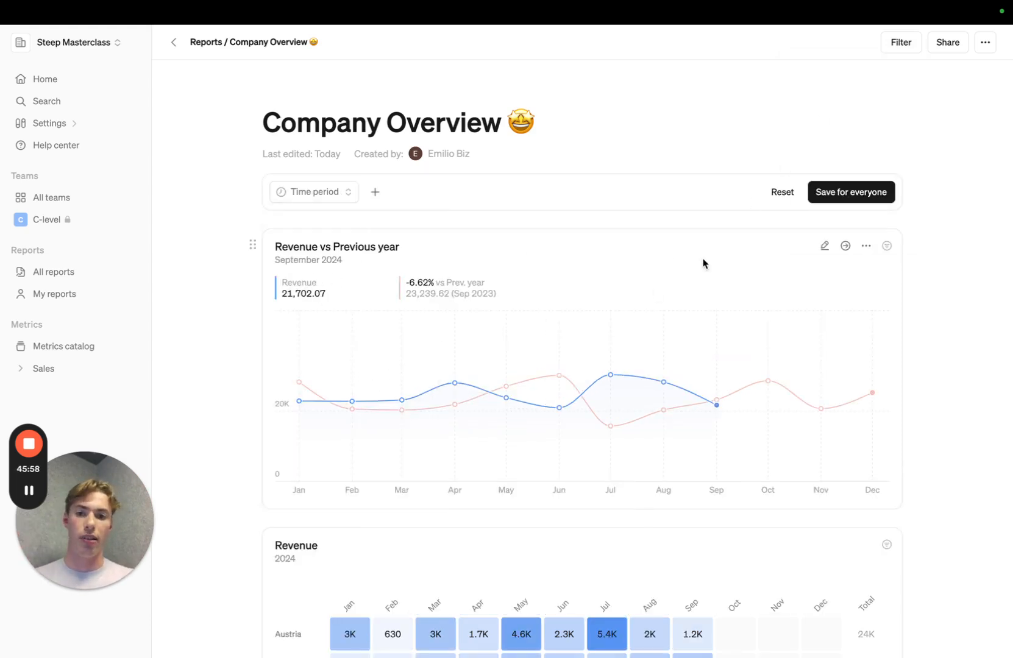
Add a Location filter to the report and save the filter bar for everyone
click(906, 48)
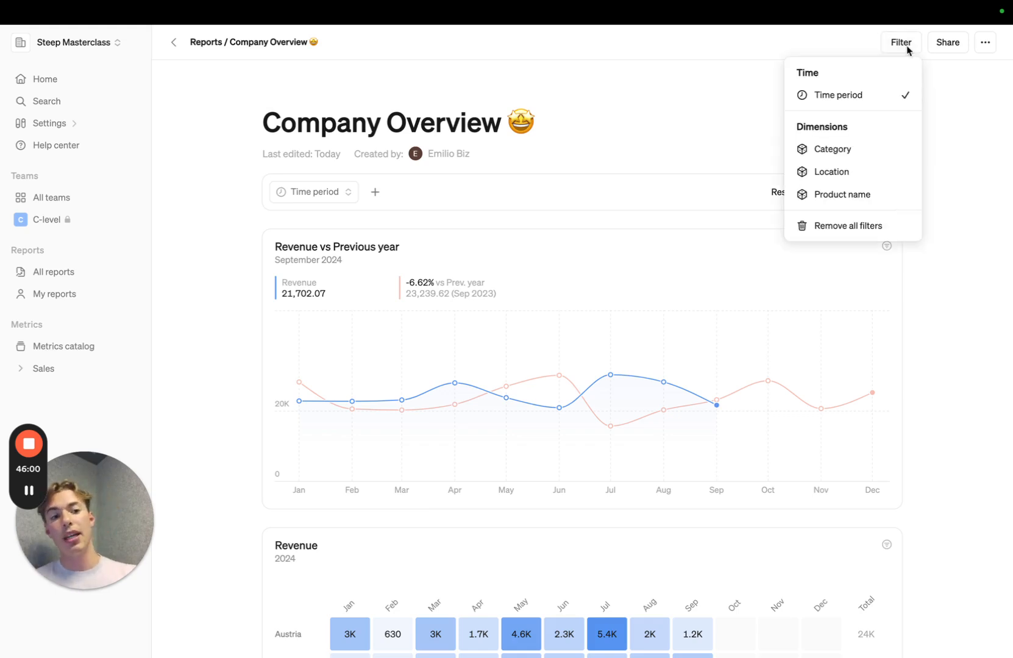
click(838, 178)
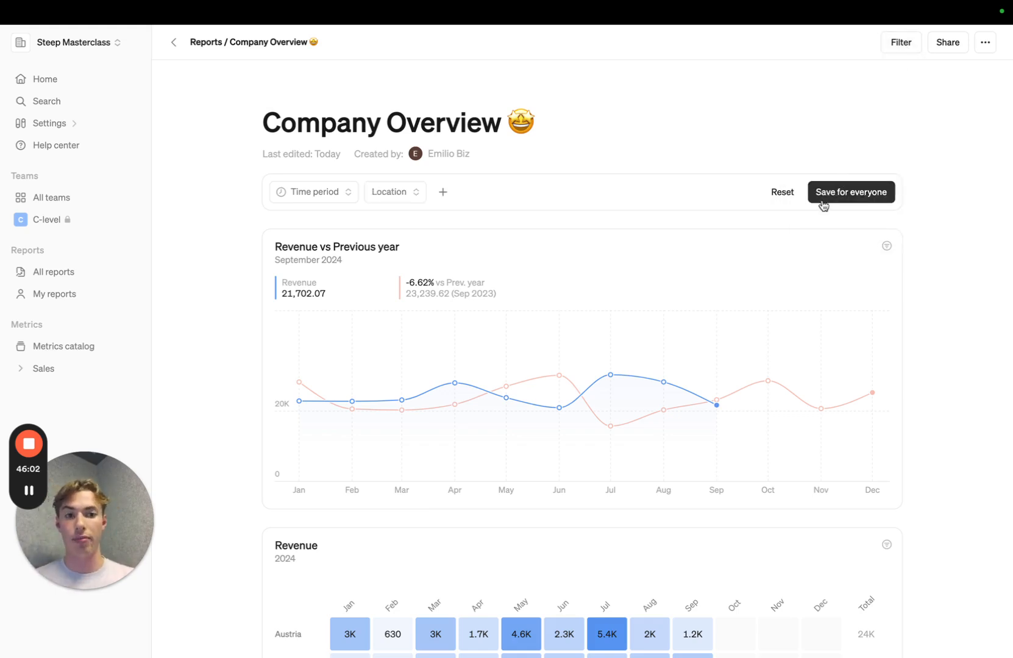
click(856, 198)
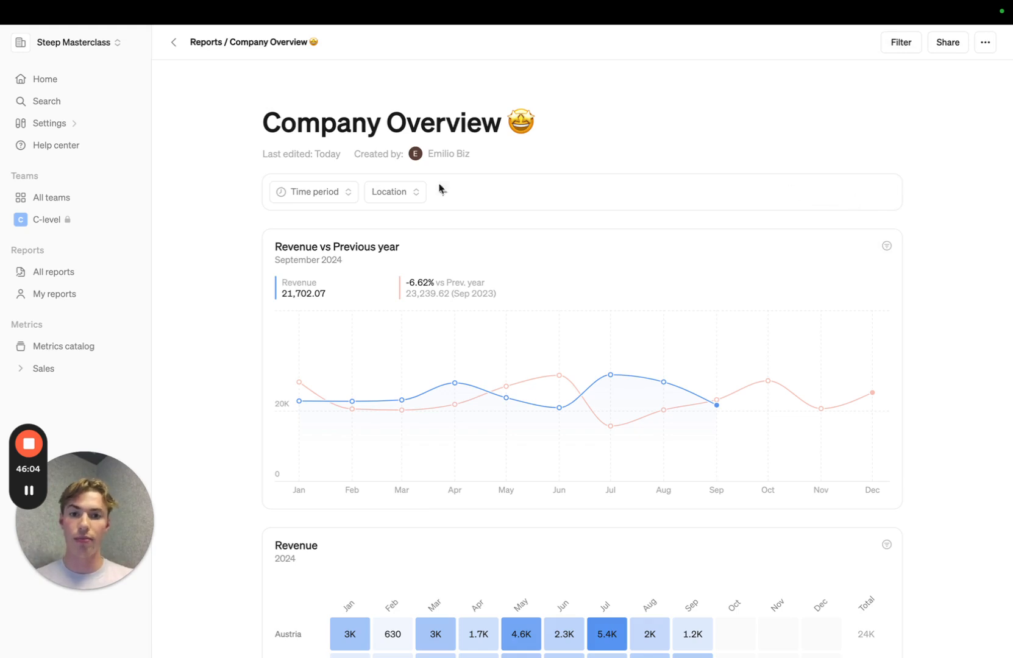
Filter the whole report by the location Belgium
click(407, 194)
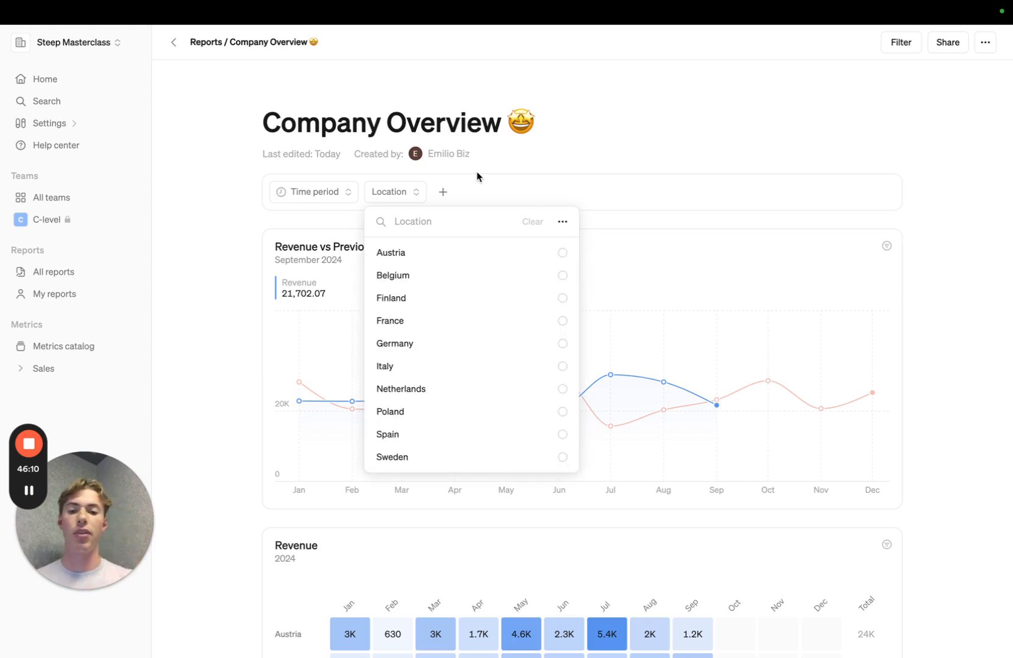
click(432, 278)
click(233, 304)
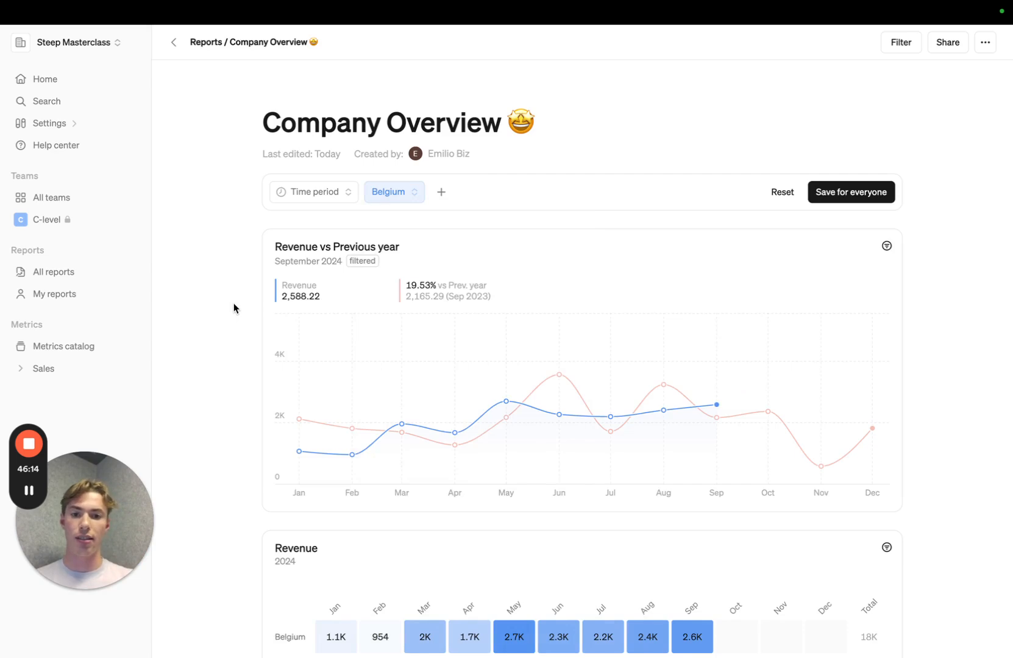
Look through the Belgium-filtered blocks and save the Belgium location filter for everyone
scroll(234, 303, down, 4)
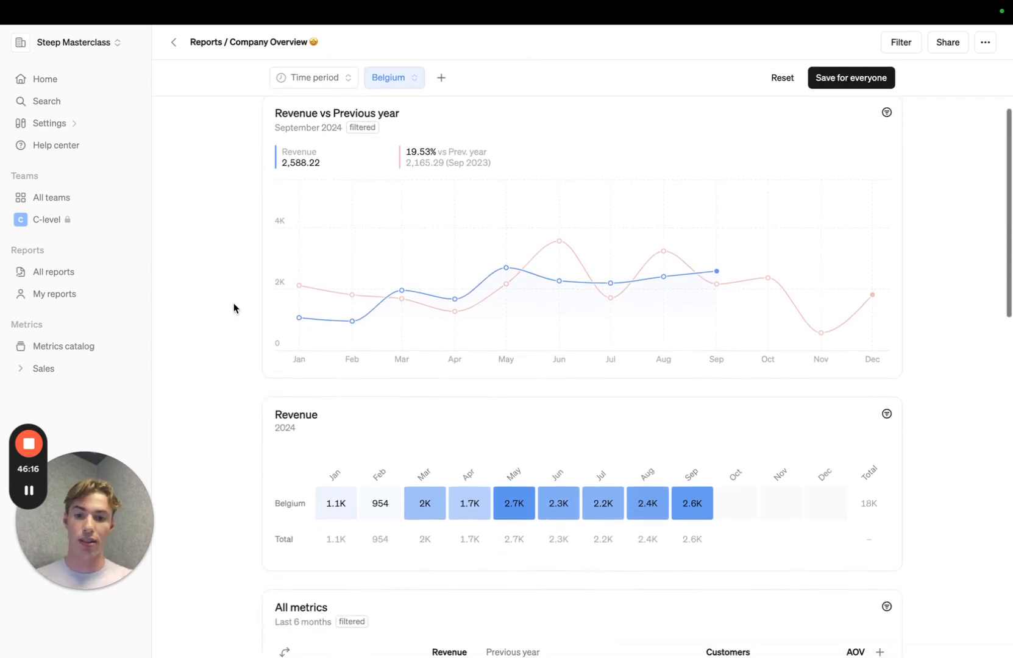
scroll(233, 303, down, 5)
scroll(233, 303, down, 5)
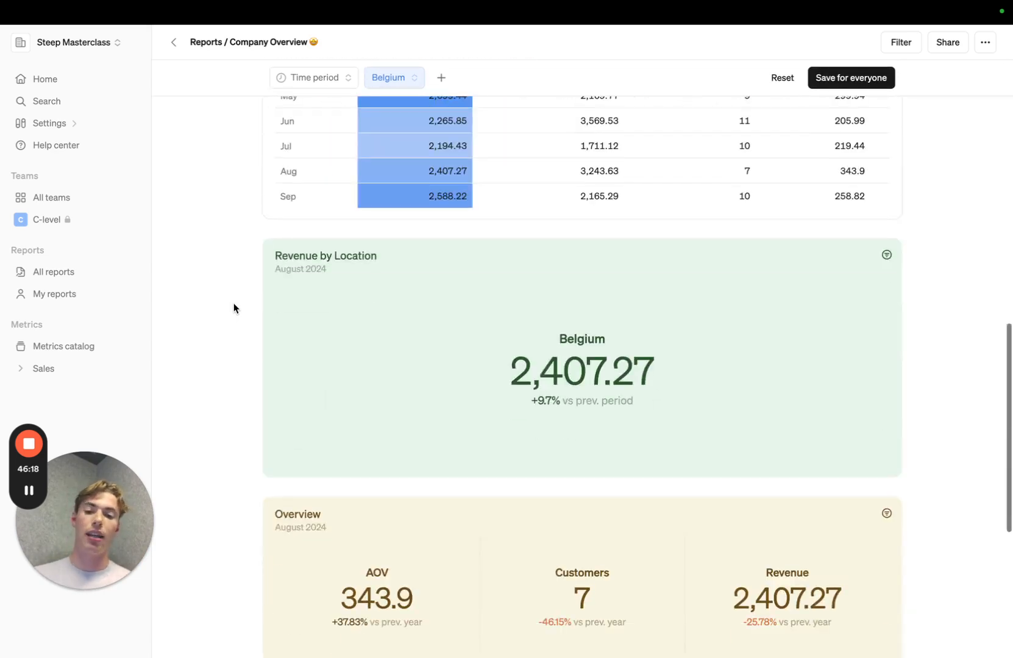
scroll(234, 302, down, 3)
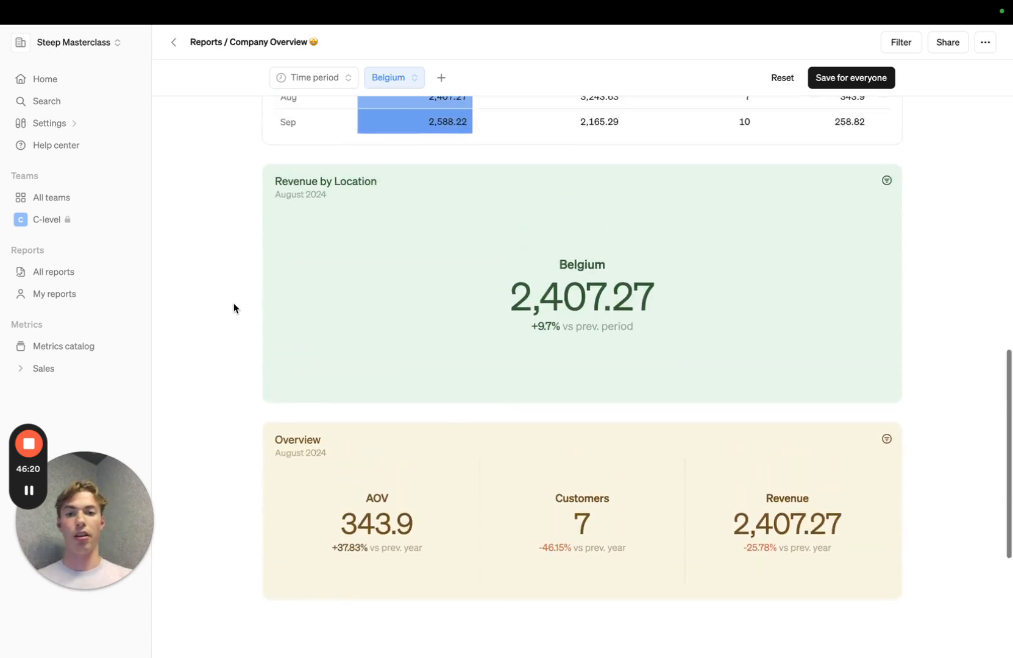
scroll(551, 309, up, 12)
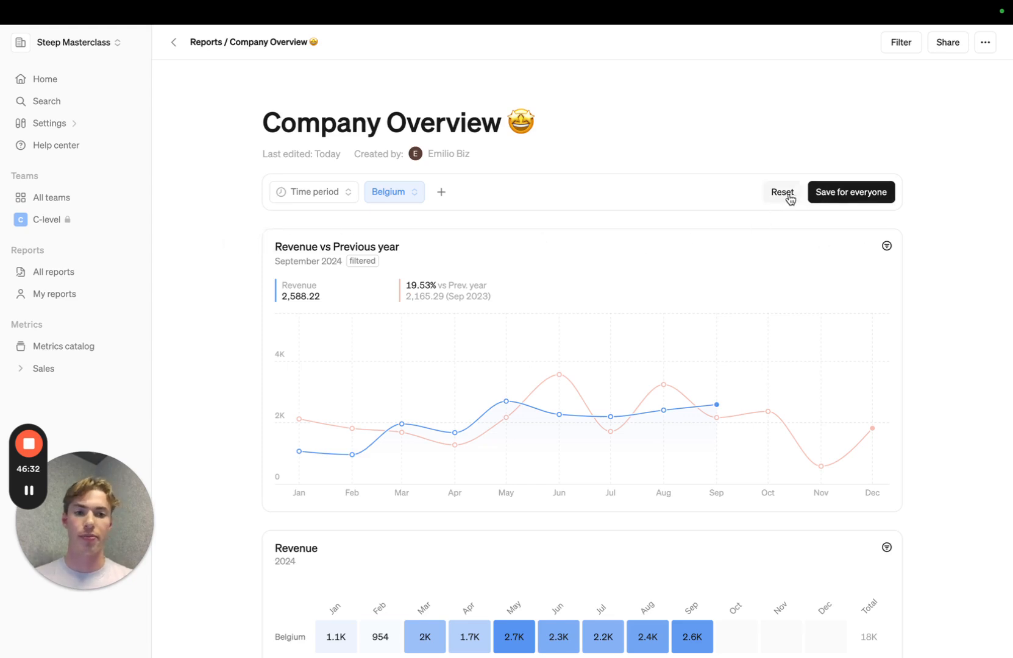
click(837, 194)
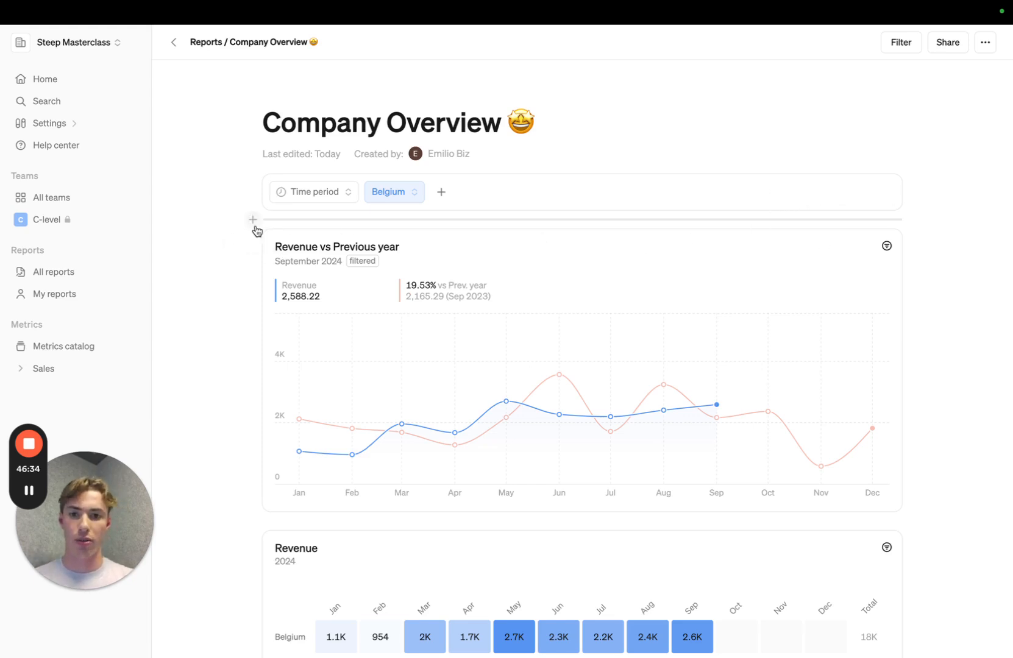
Insert an H1 text block reading "Performance overview of 2024 vs 2023" above the Revenue vs Previous year chart
click(252, 220)
click(252, 222)
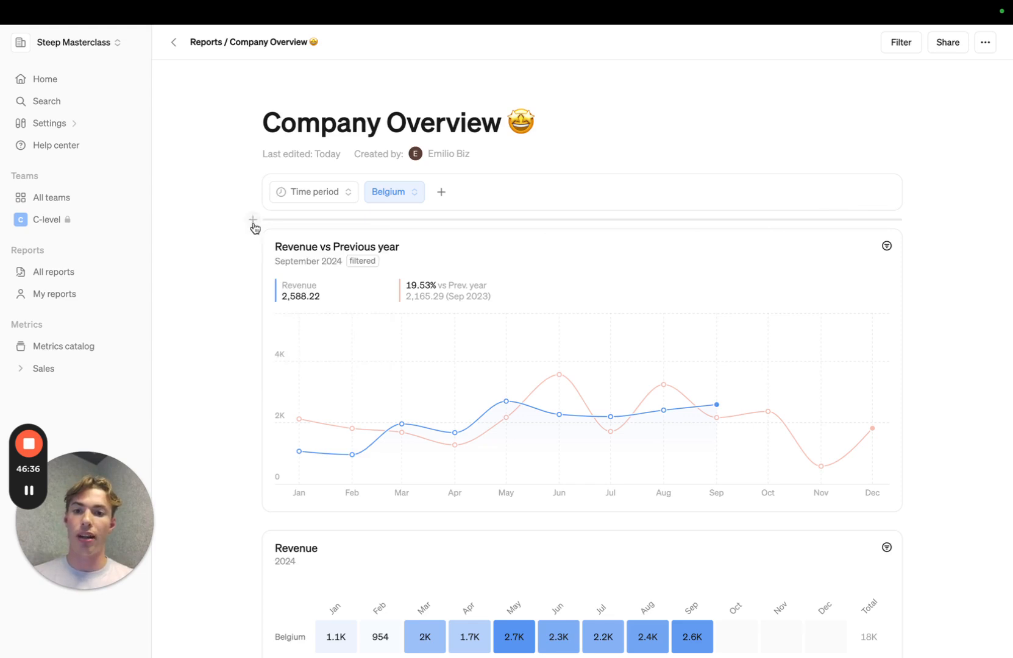
click(253, 225)
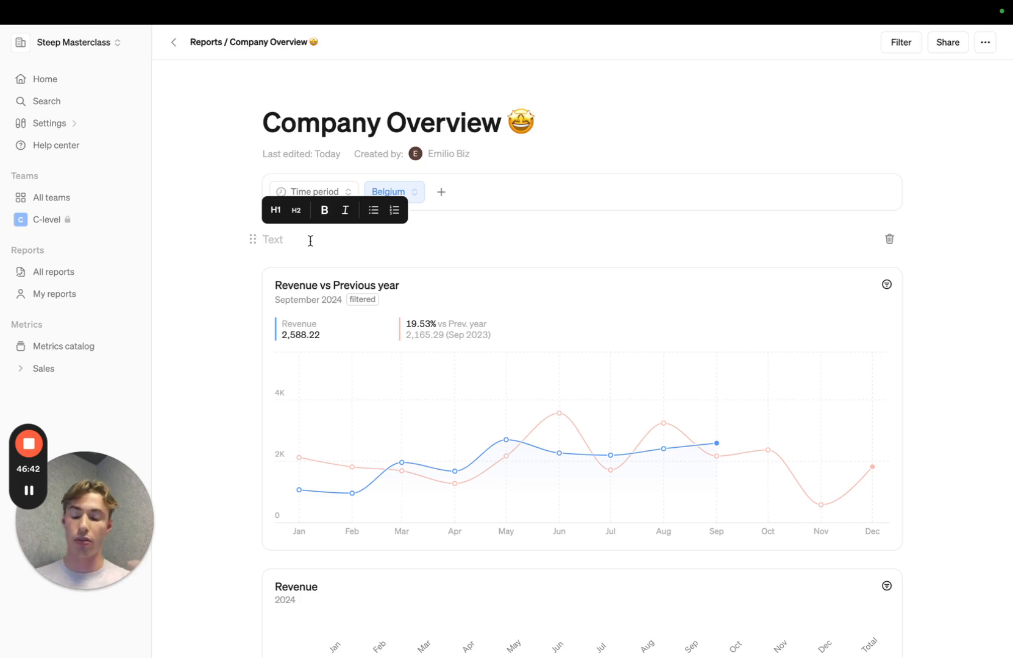
click(274, 215)
text(P)
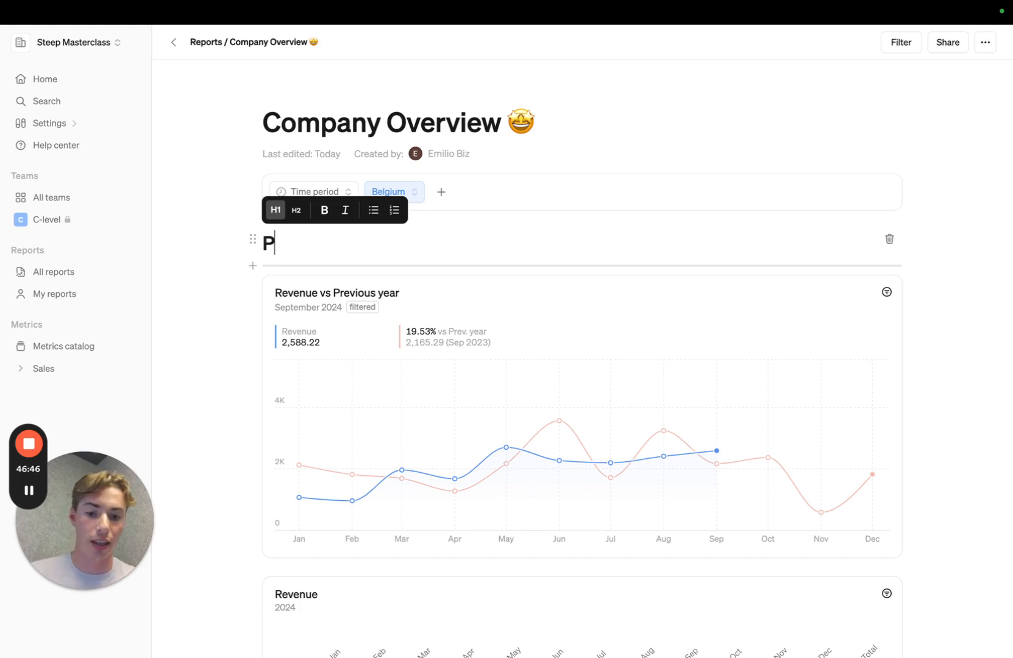
text(erformance overview of 2024)
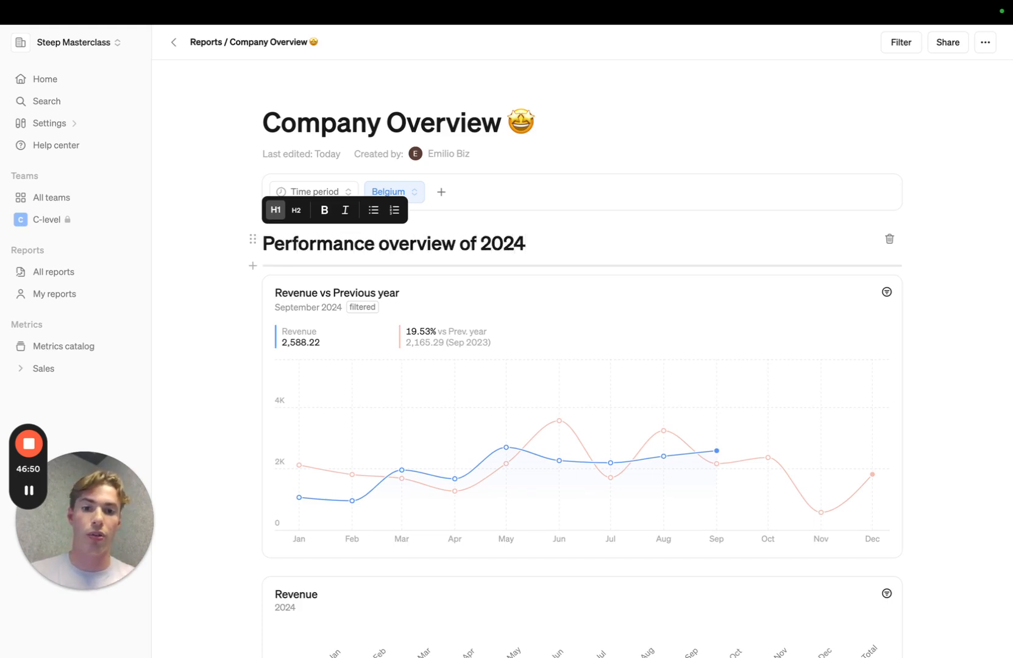
text( vs 2023)
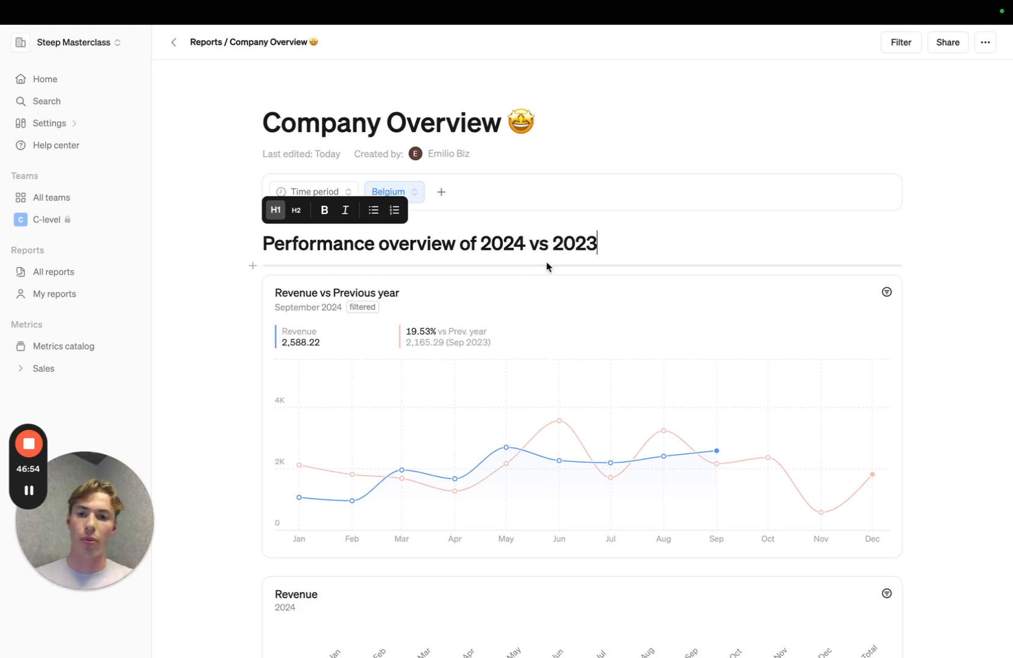
Add a text block below the heading reading "This year we have performed well thanks to:"
click(255, 266)
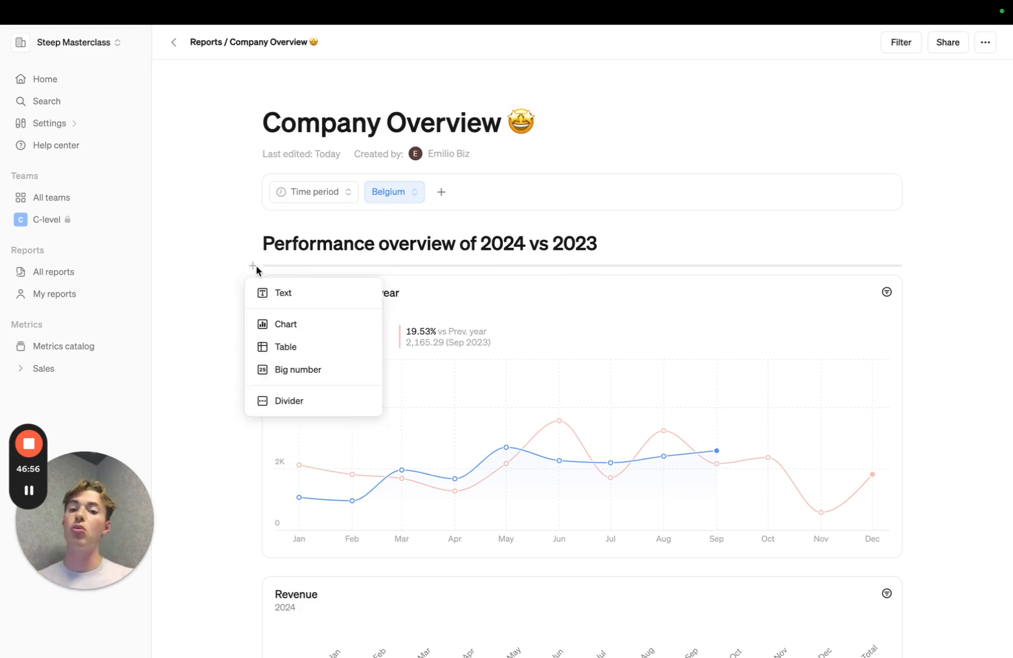
click(284, 294)
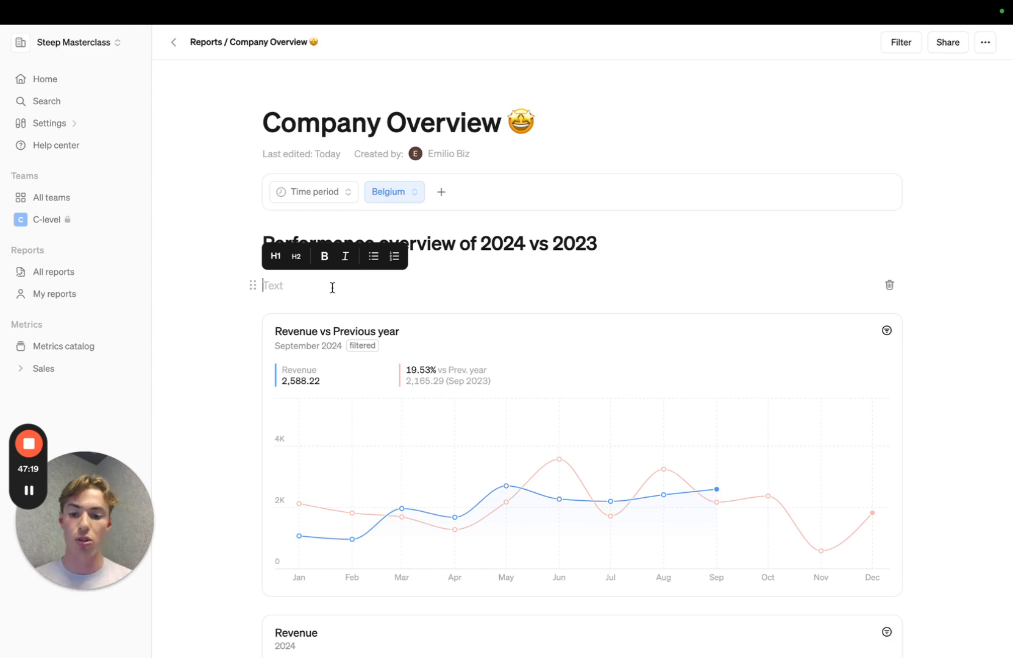
text(This year we have performand)
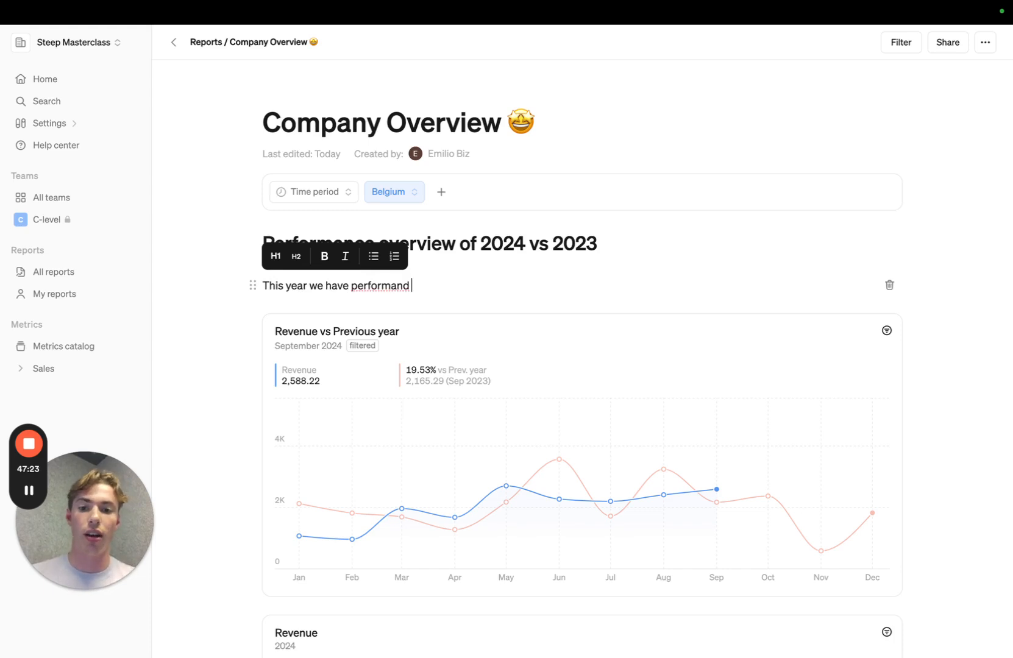
text( hma)
key(BackSpace)
key(BackSpace)
key(BackSpace)
key(BackSpace)
key(BackSpace)
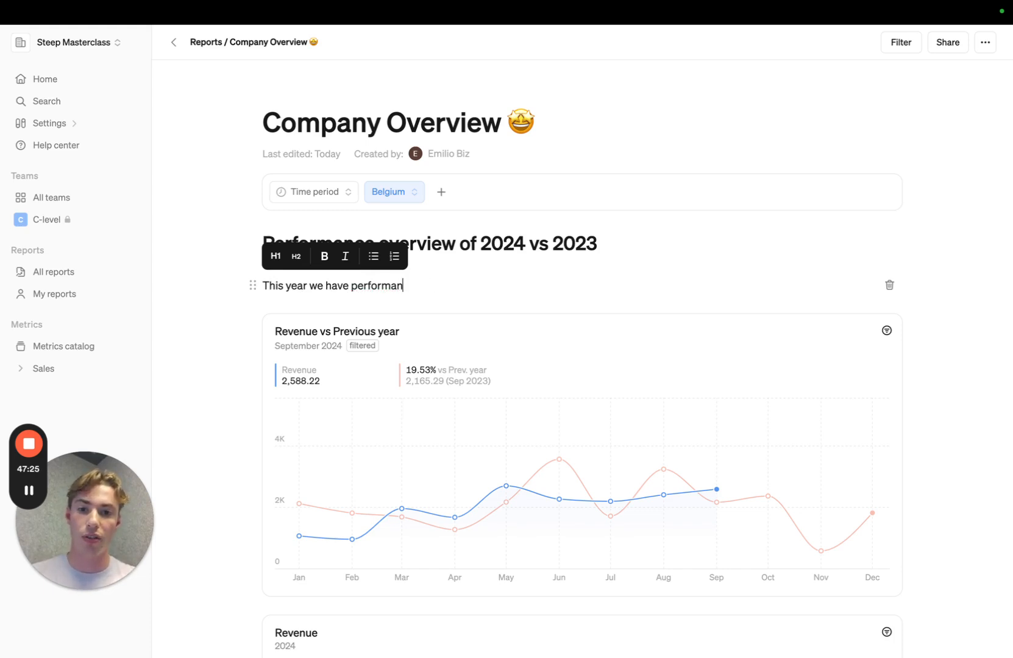
text(d)
key(BackSpace)
key(BackSpace)
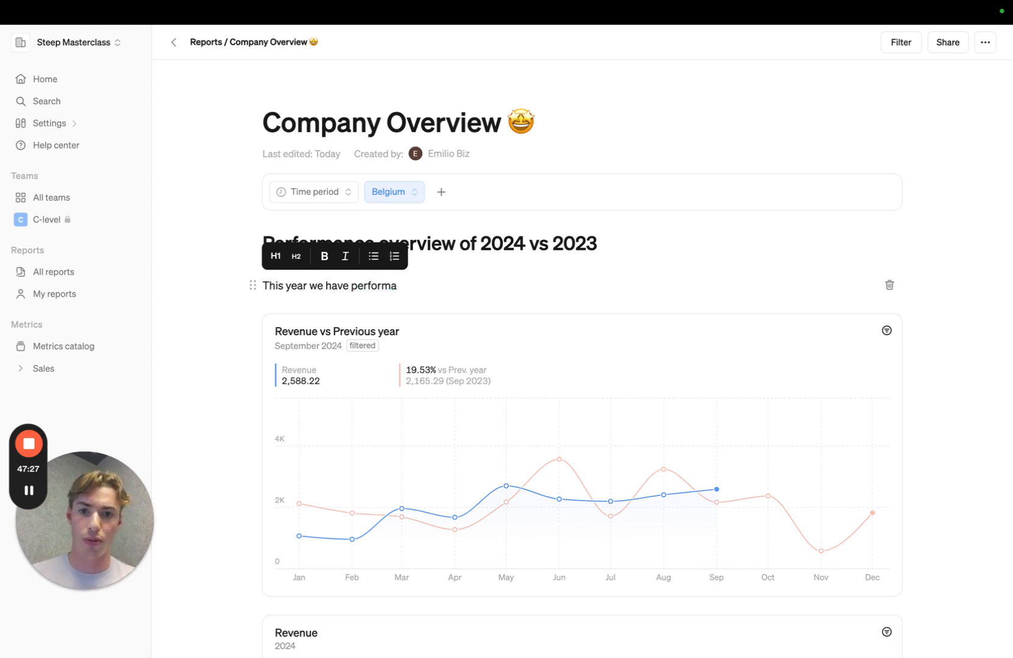
key(BackSpace)
text(ed well t)
text(h)
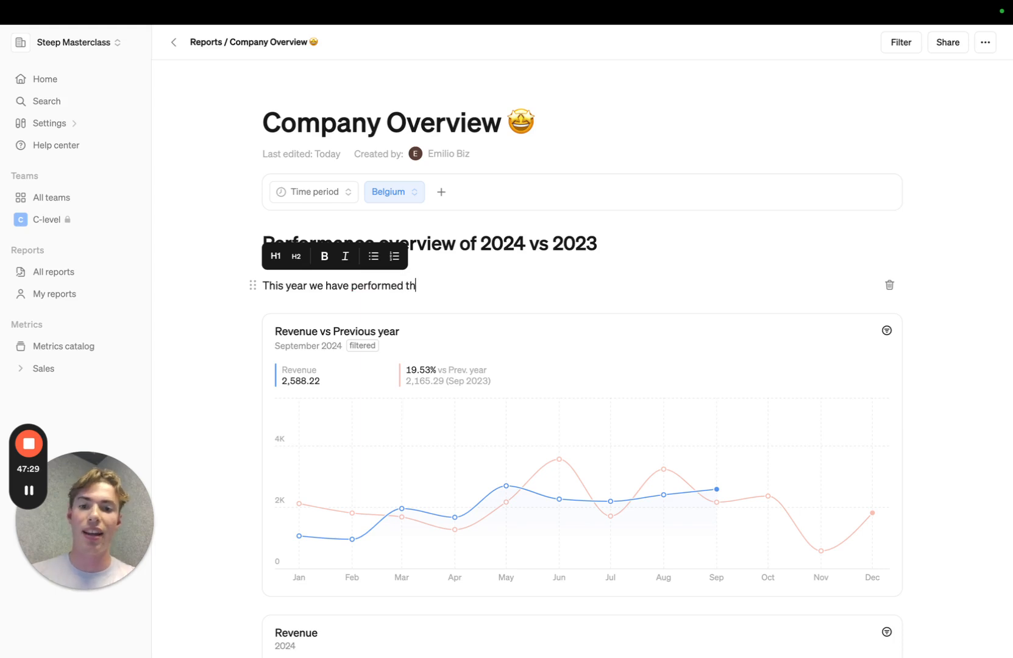
key(BackSpace)
key(BackSpace)
text(well thanks to:)
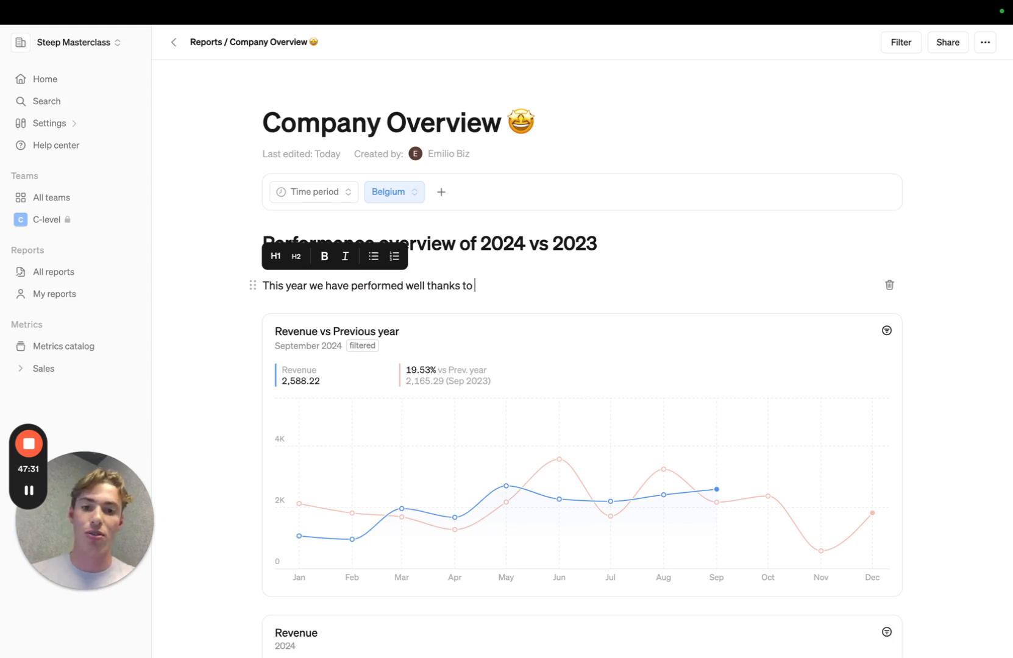
Add a three-item numbered list below the sentence, containing "Me" and two colleagues' first names
key(Return)
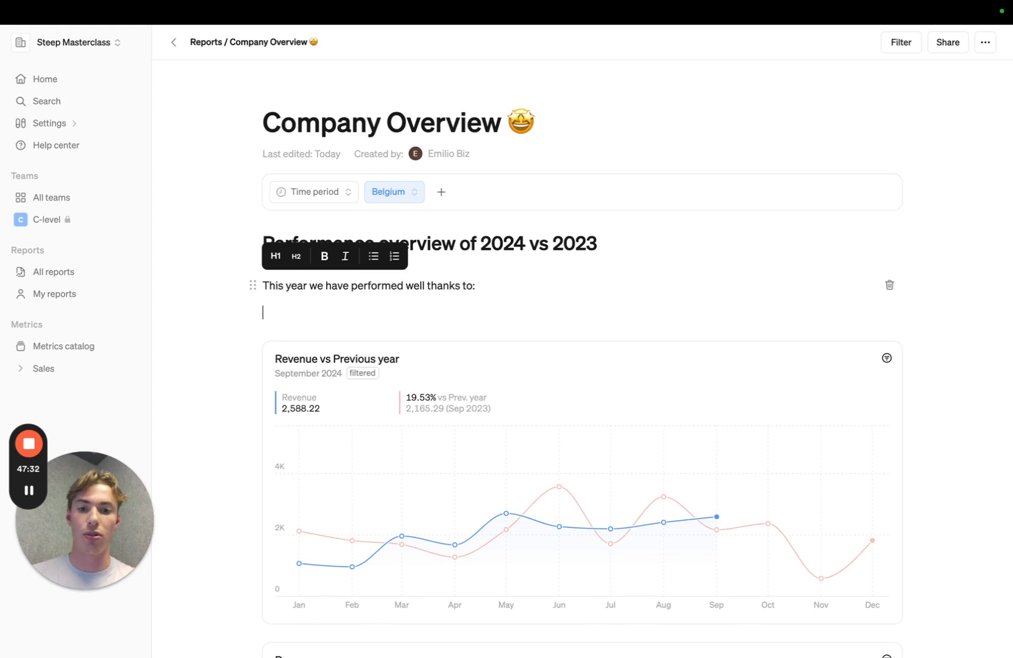
click(394, 256)
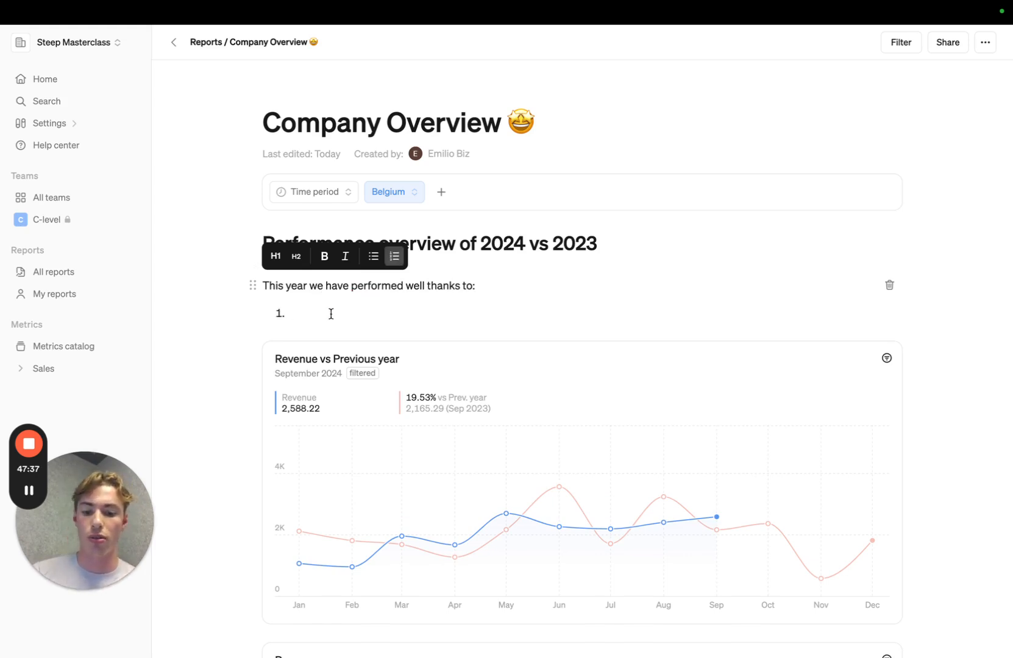
text(Me)
key(Return)
text(Diane)
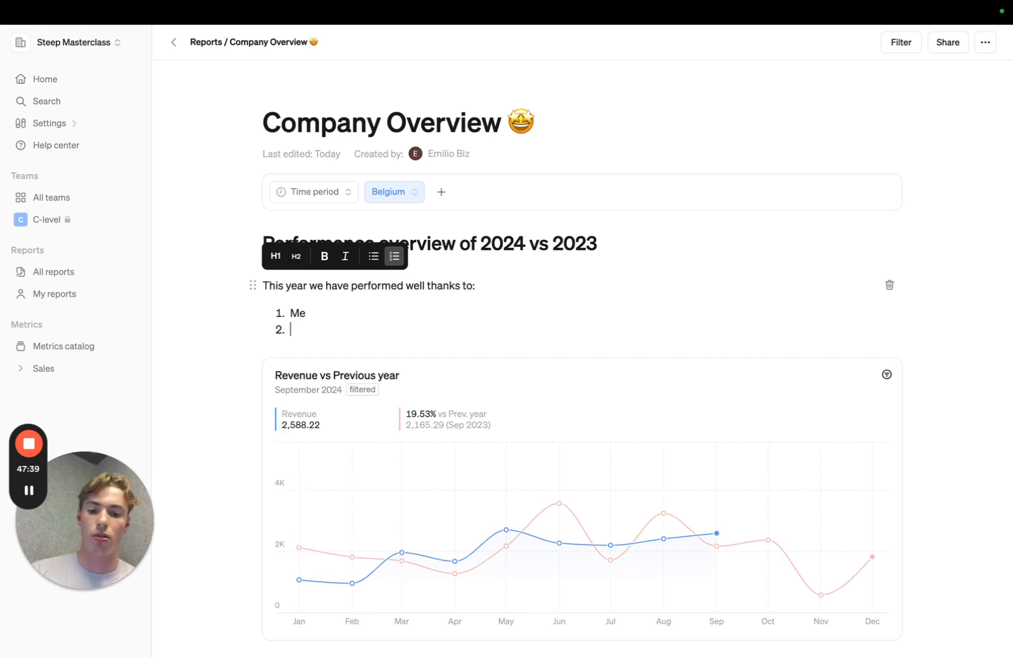
key(Return)
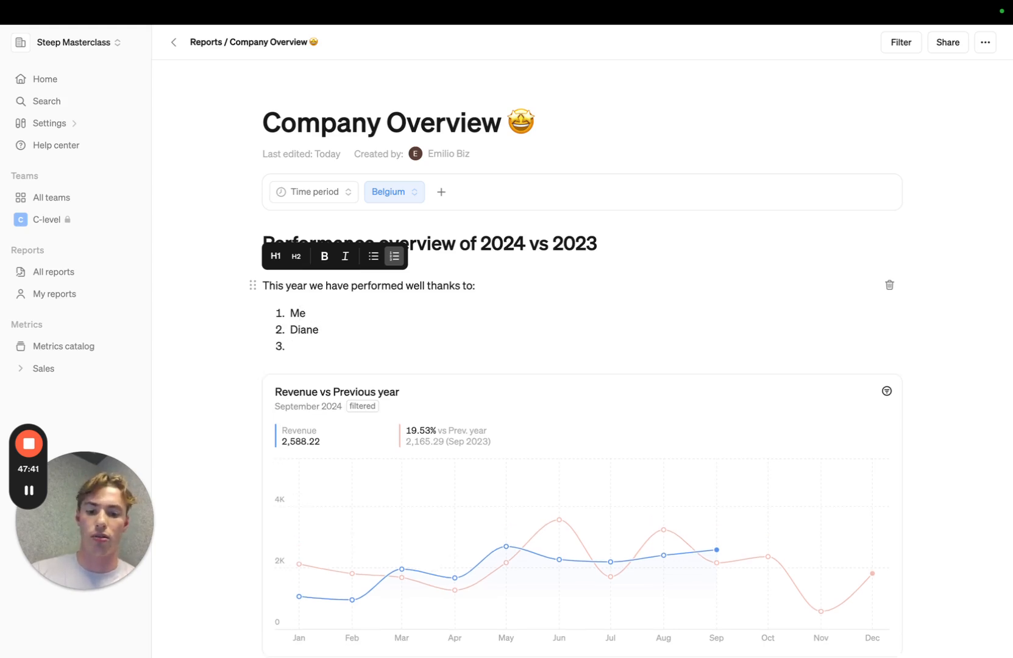
text(Michael)
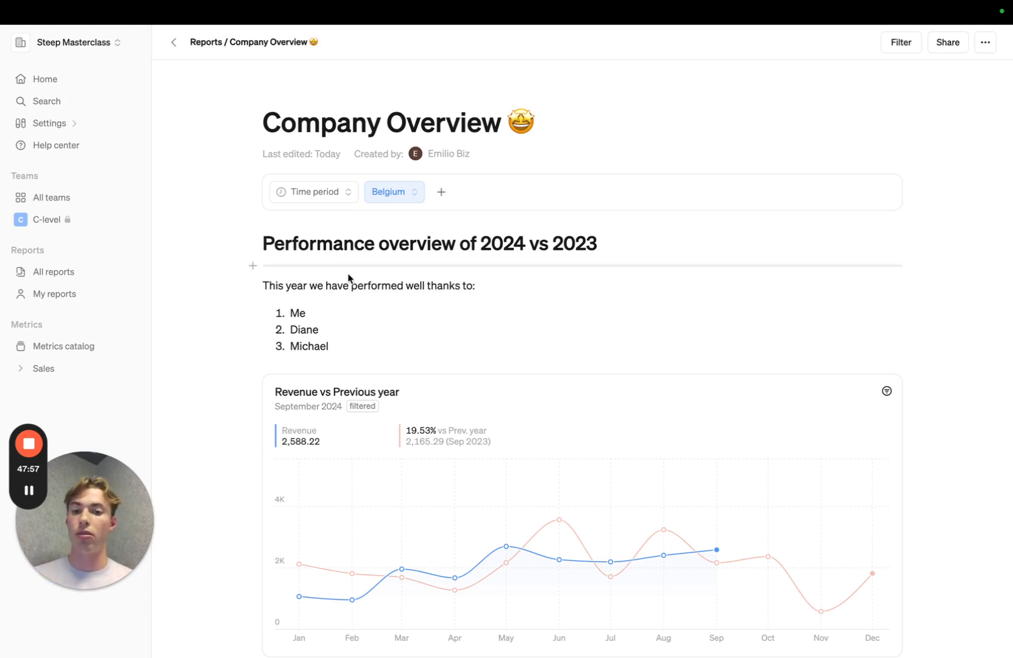
Check the report's sharing options and its duplicate, export and delete actions
click(953, 47)
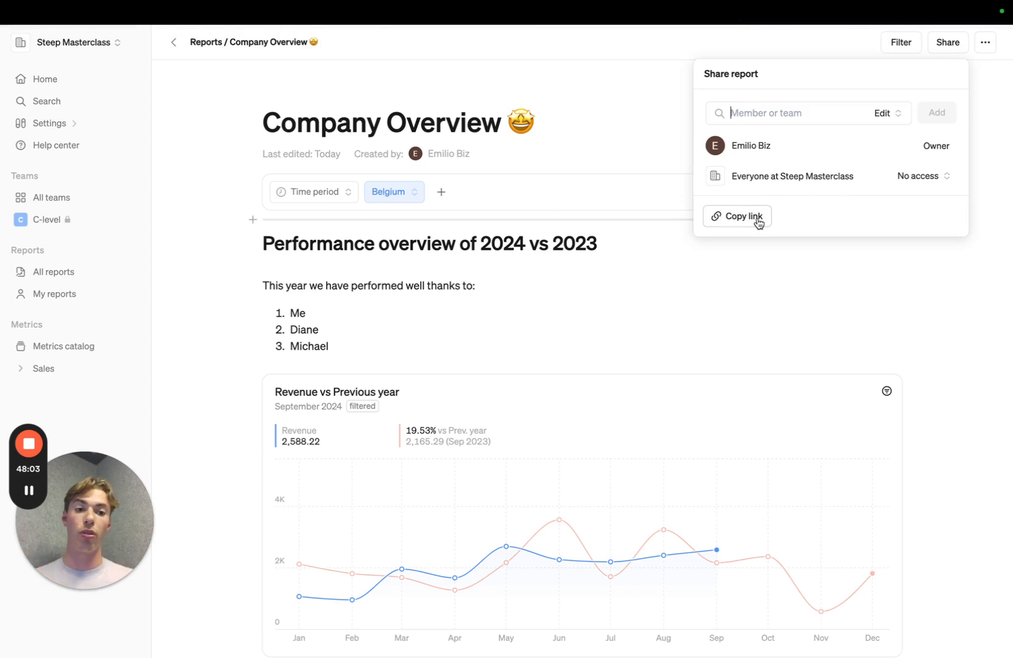
click(993, 241)
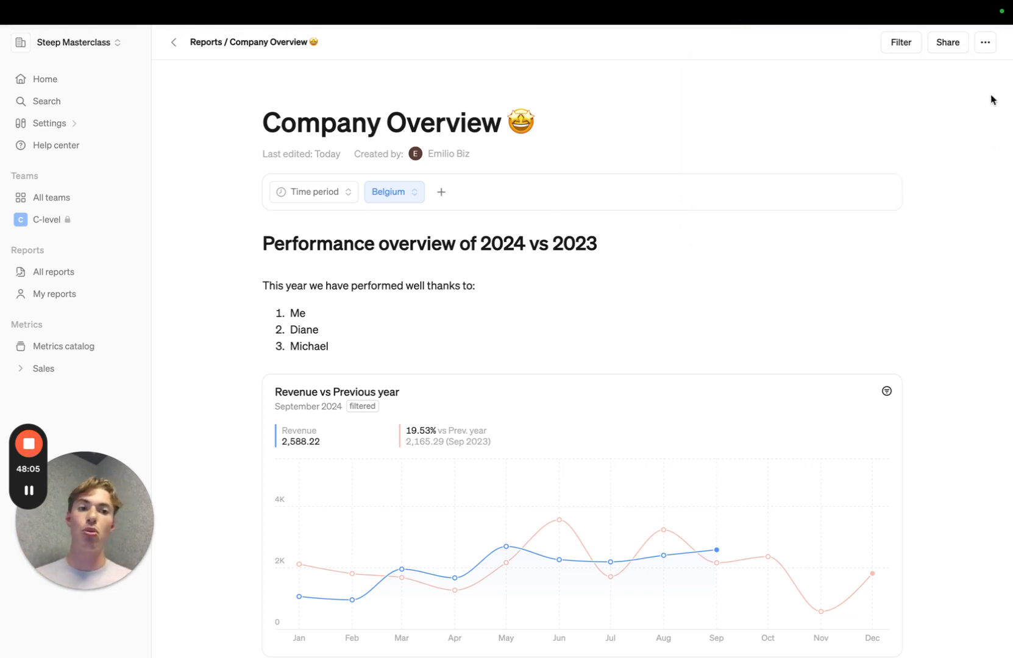
click(987, 45)
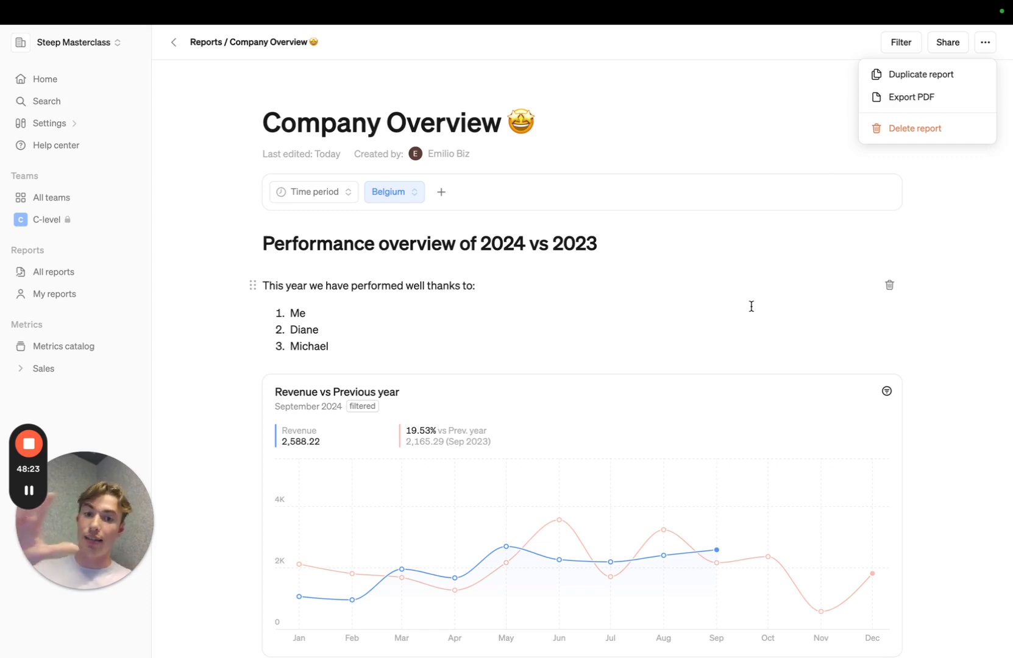
scroll(751, 306, down, 2)
scroll(751, 307, down, 1)
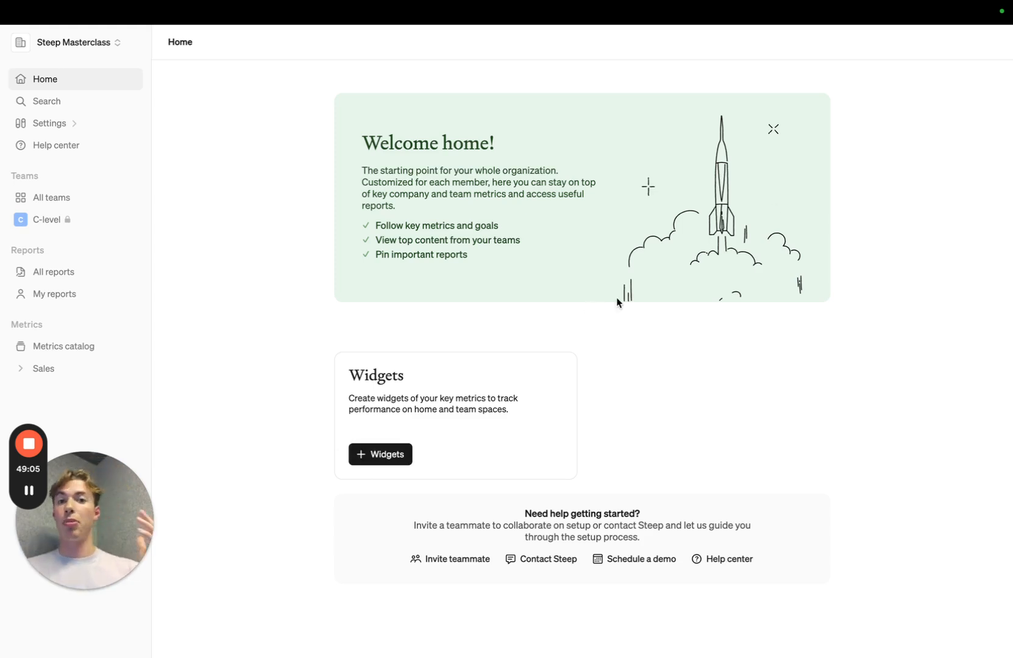
Start a new company widget on Home for the Customers metric with a Monthly time grain
click(389, 454)
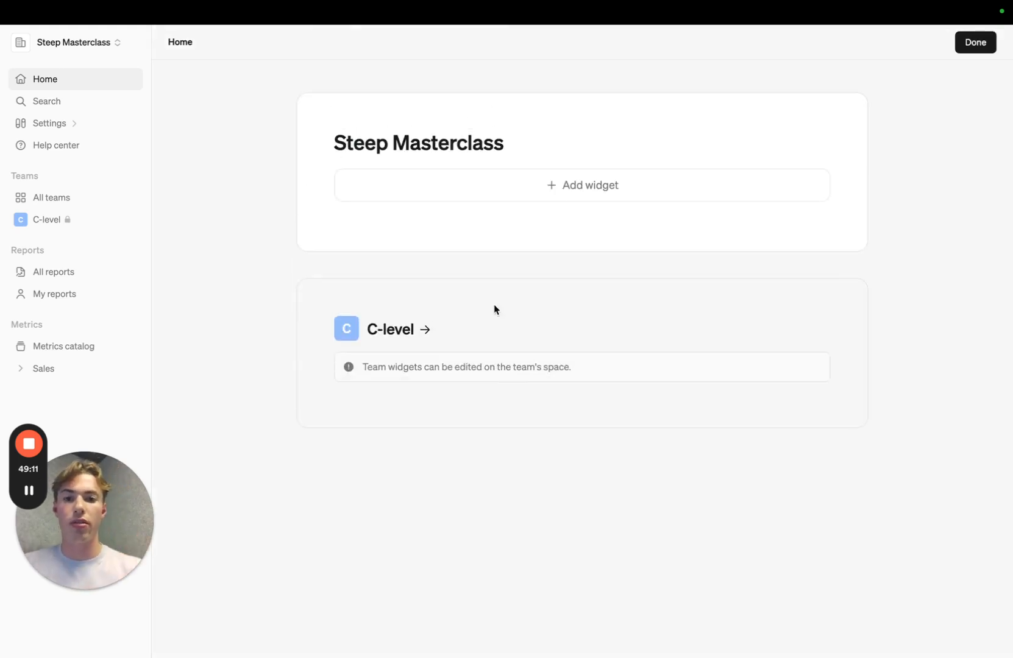
click(573, 194)
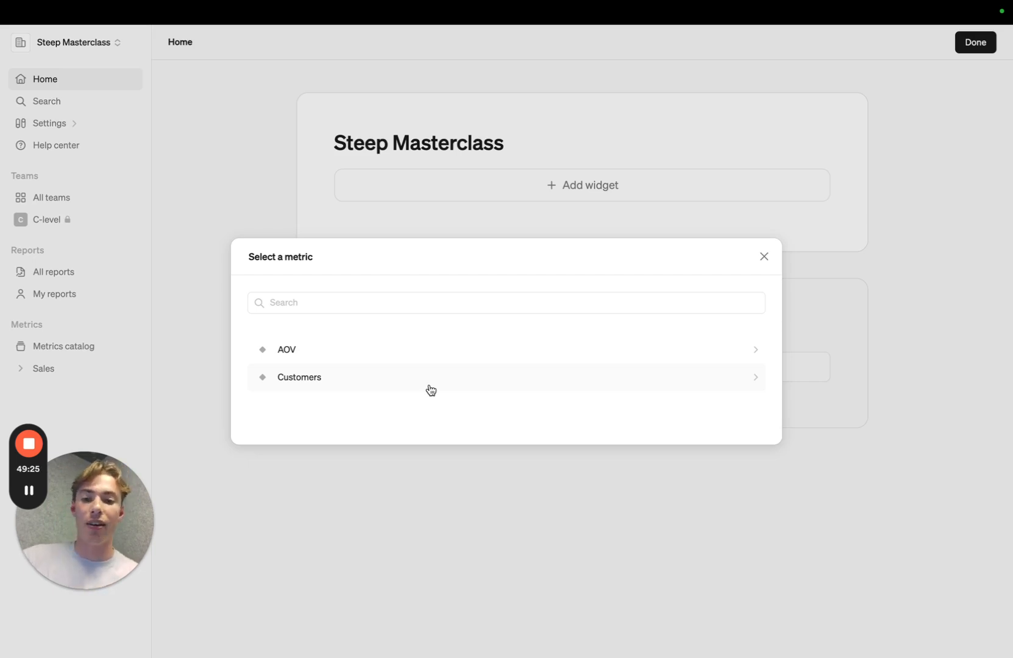
click(393, 382)
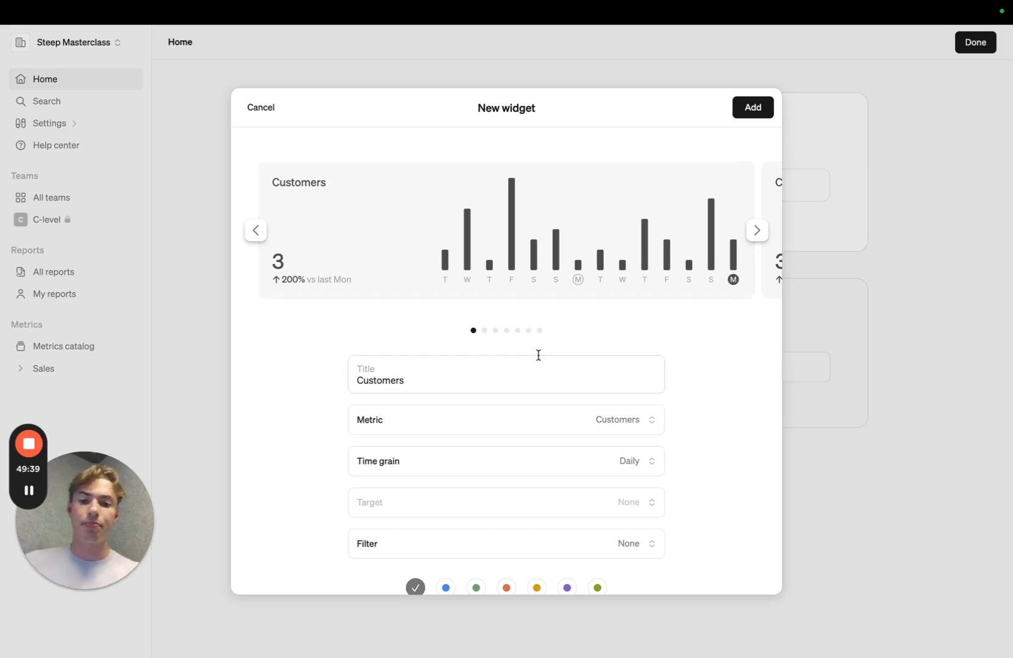
click(612, 468)
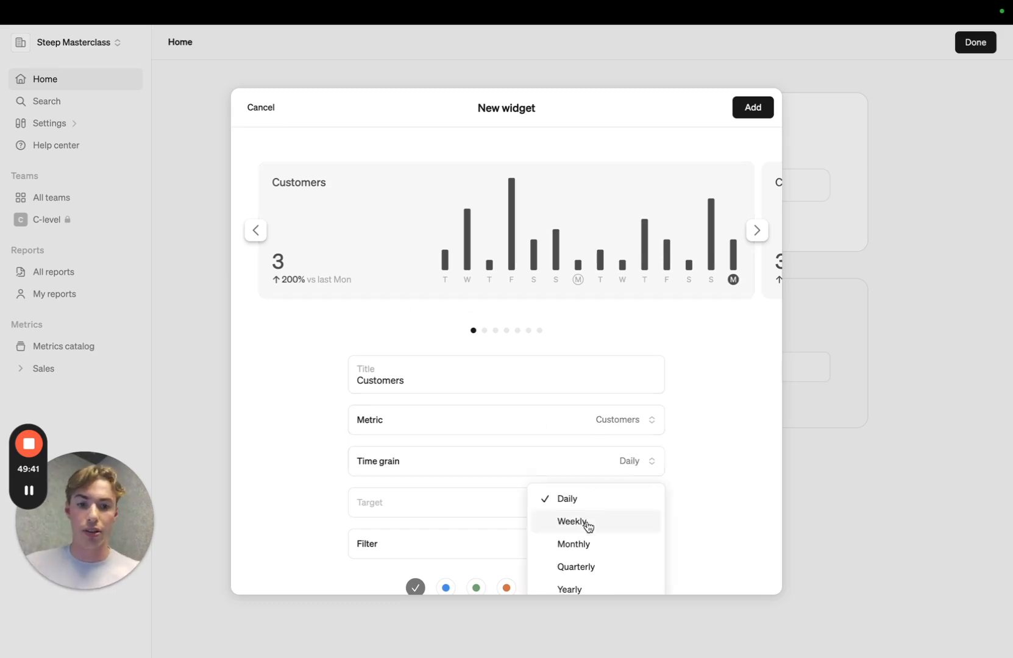
click(585, 544)
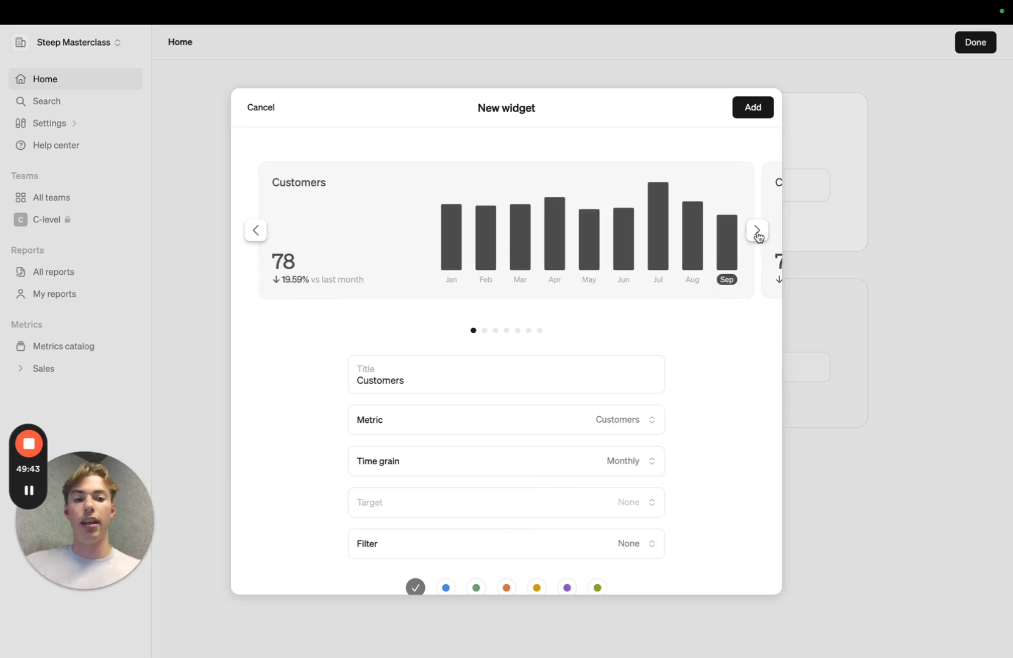
Colour the Customers widget orange and enable its colored background
click(505, 587)
scroll(556, 542, down, 3)
click(642, 516)
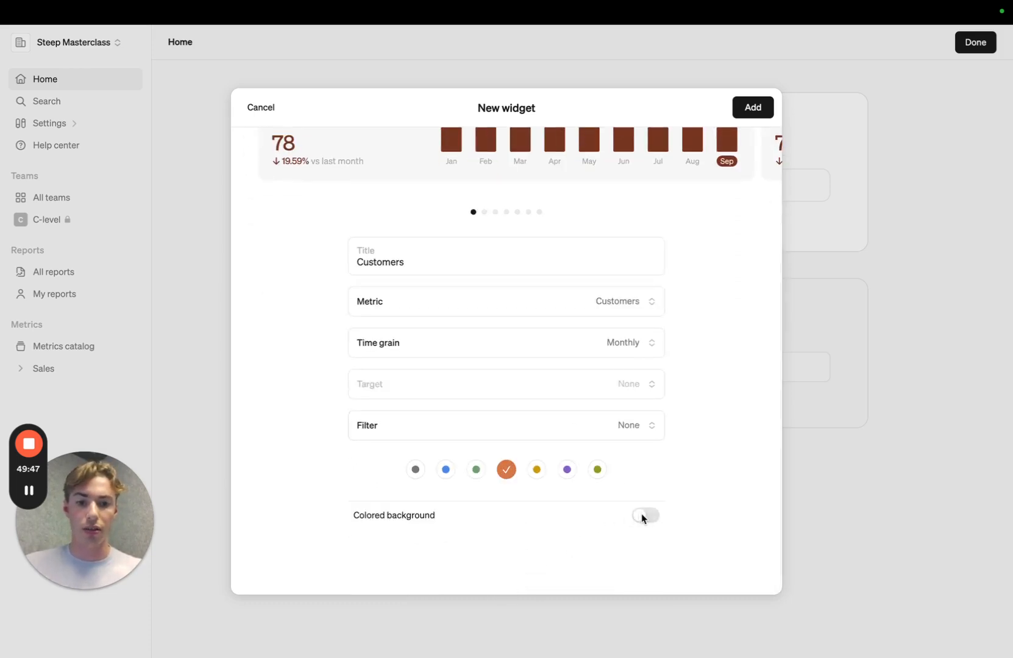
Switch the Customers widget to the fifth layout, the wide bar chart with a Location breakdown
scroll(642, 518, up, 3)
click(764, 237)
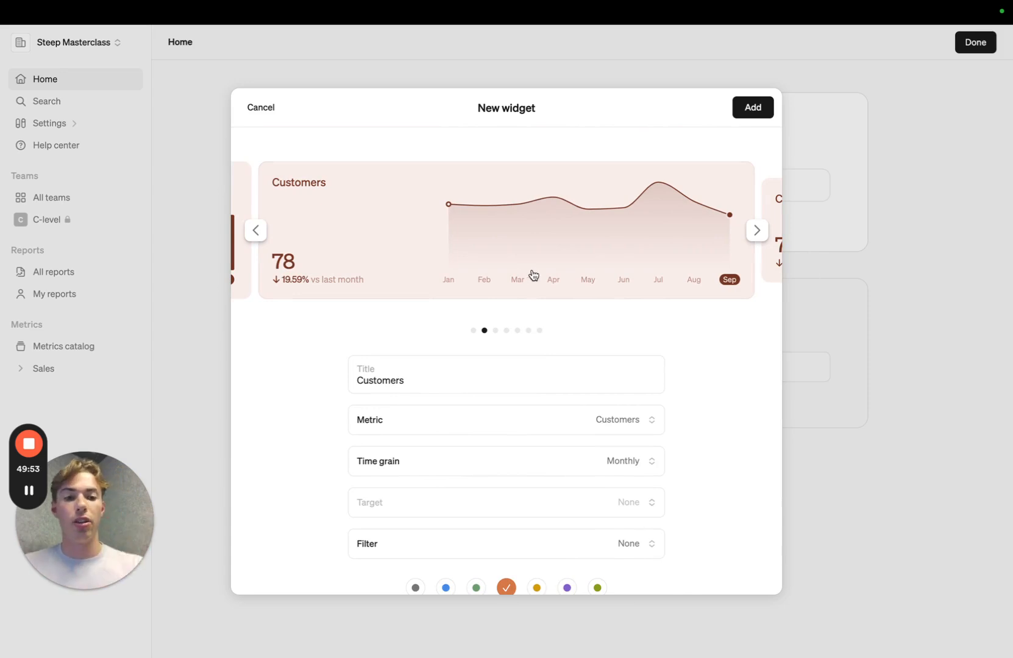
click(756, 230)
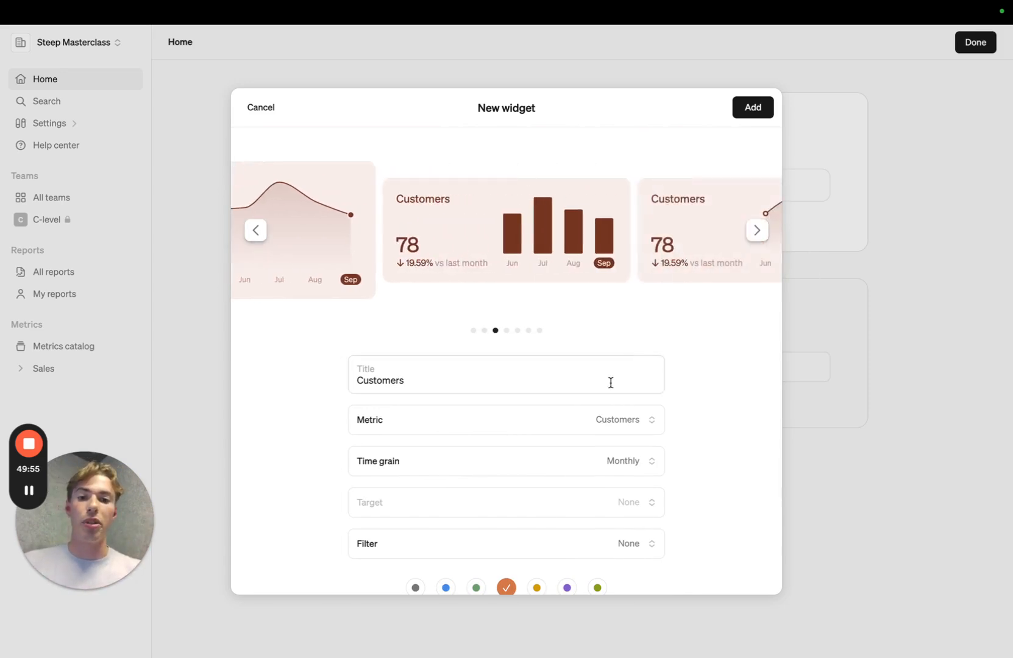
click(756, 229)
click(756, 230)
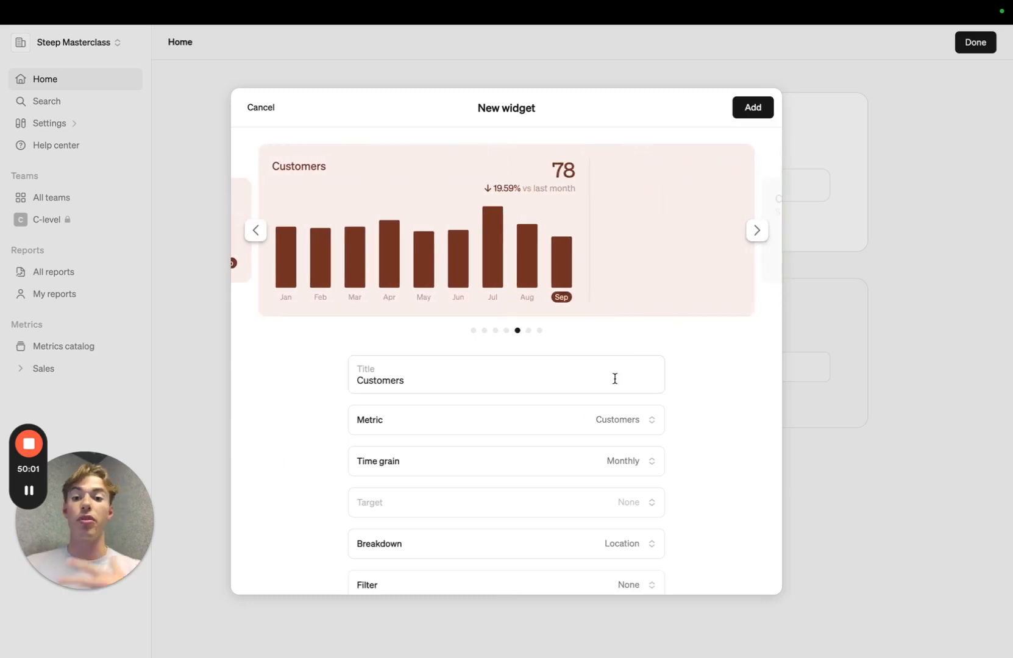
Add the configured Customers widget to the company section and save the Home page
scroll(621, 515, down, 1)
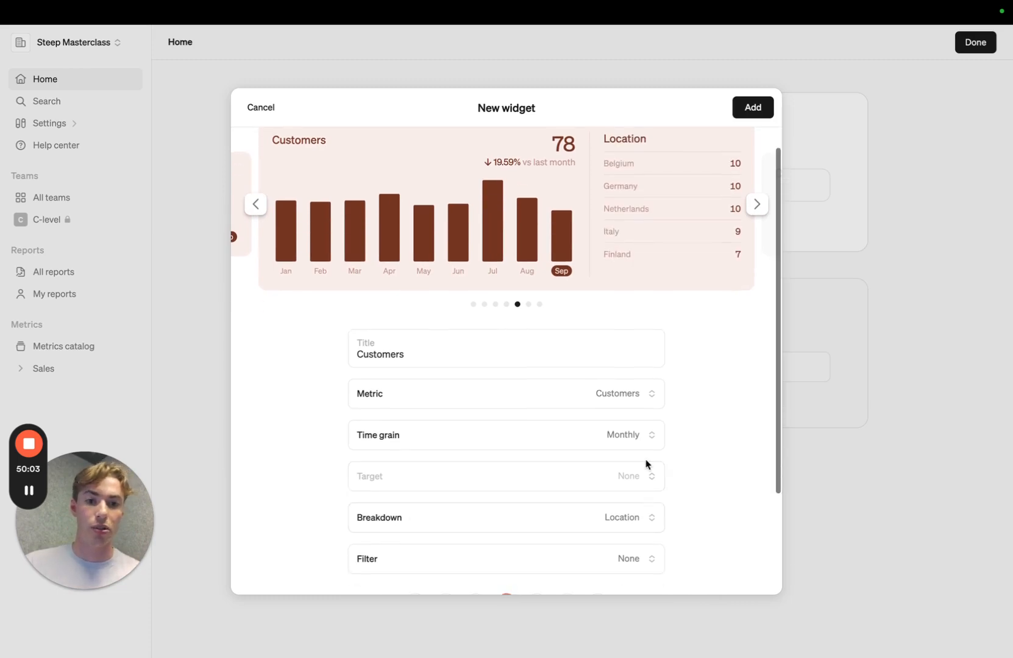
scroll(644, 464, up, 1)
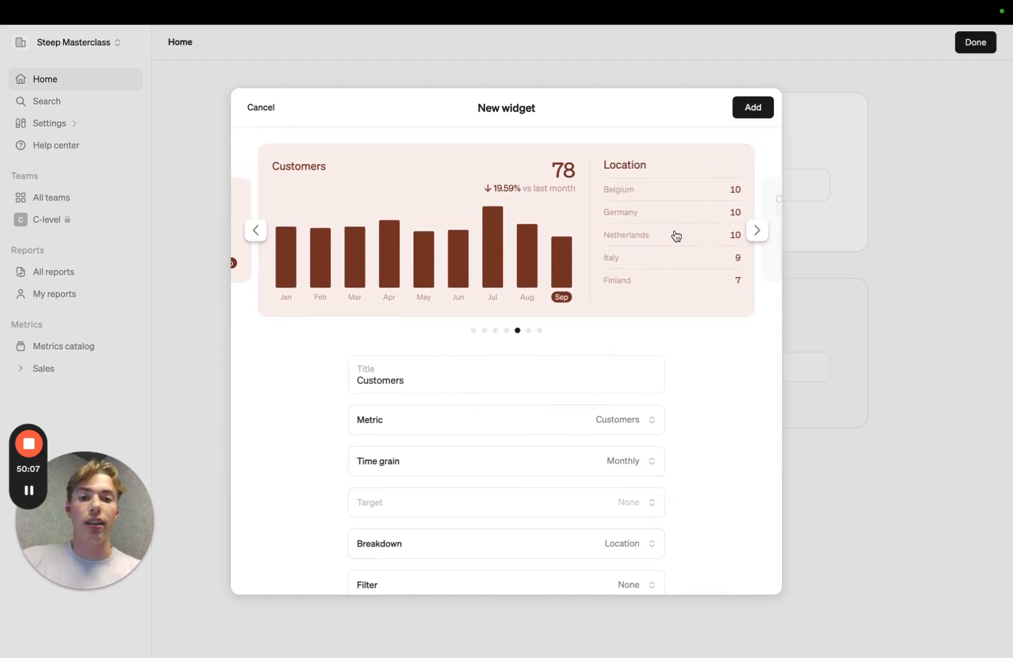
click(753, 112)
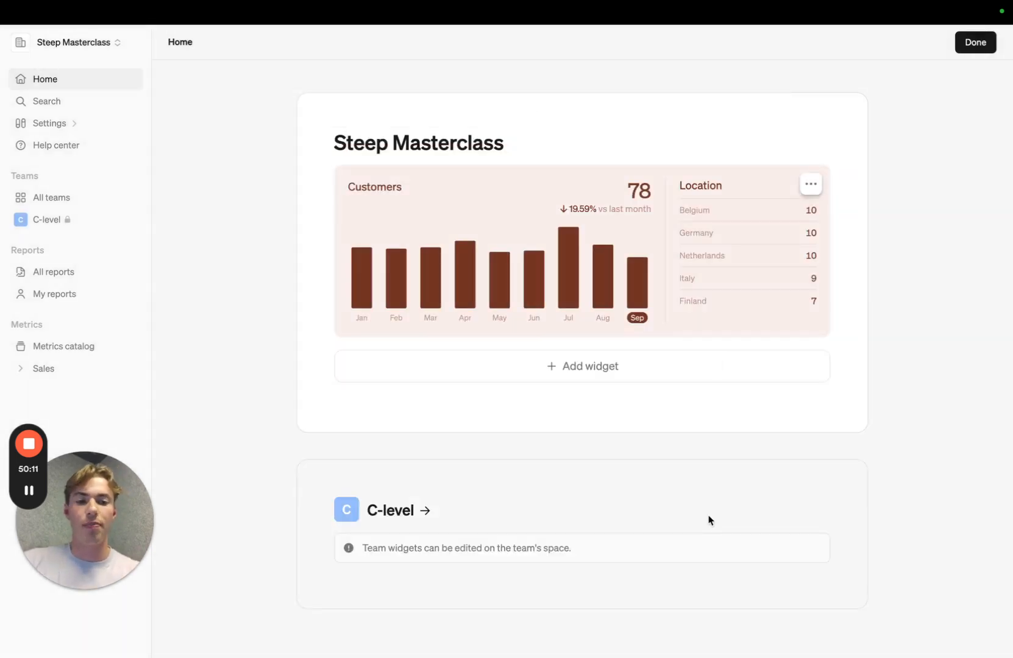
click(982, 43)
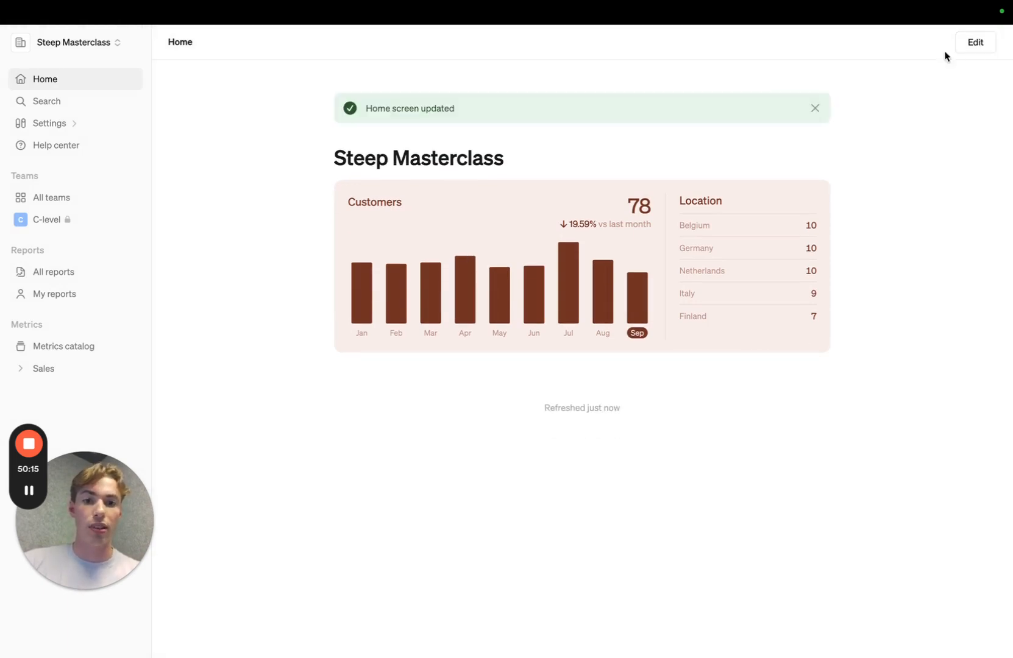
click(815, 108)
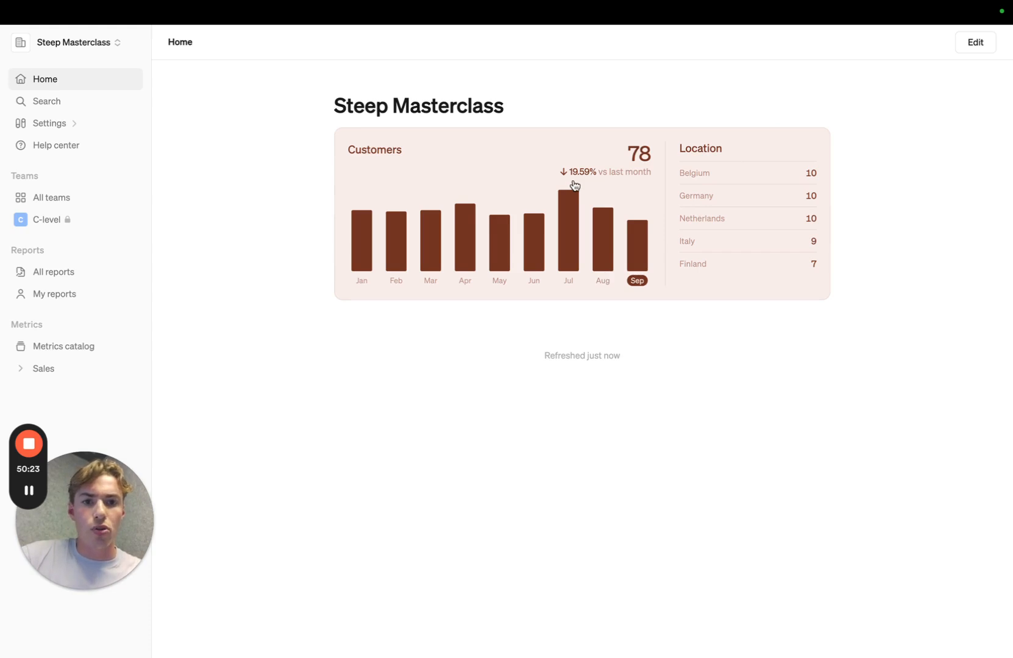
Explore the Customers metric from its Home widget with a Location breakdown, a Netherlands location filter and a two-year range
click(634, 254)
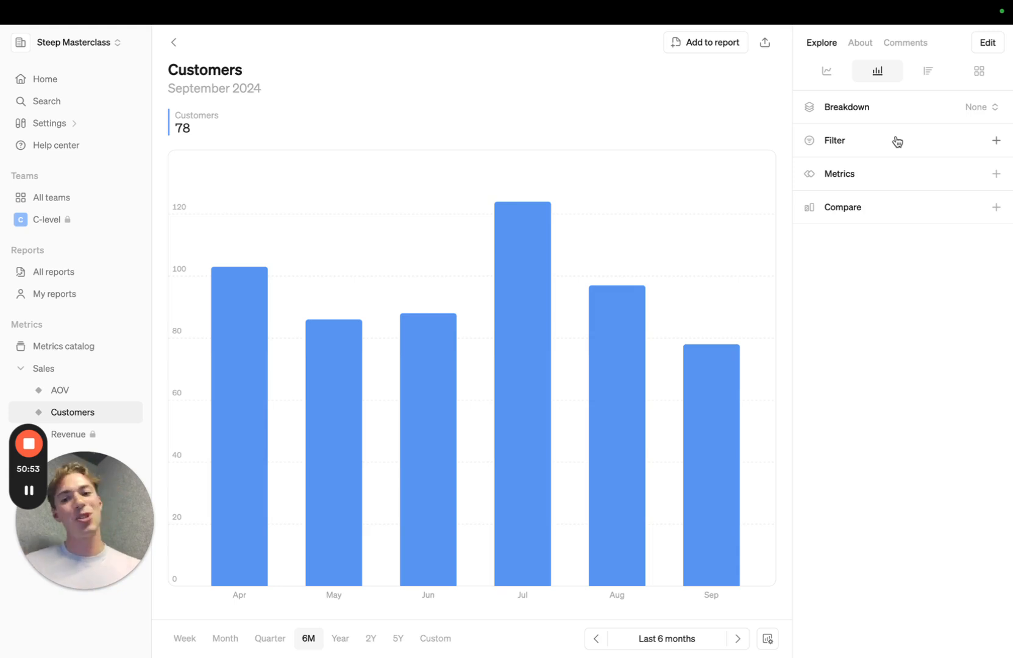
click(916, 107)
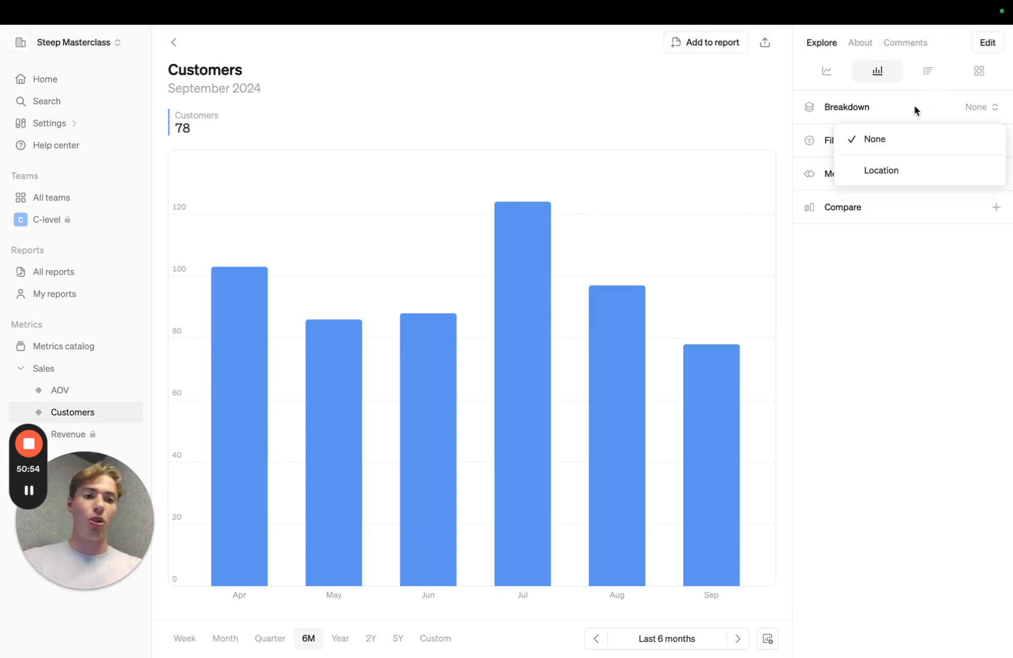
click(876, 169)
click(906, 180)
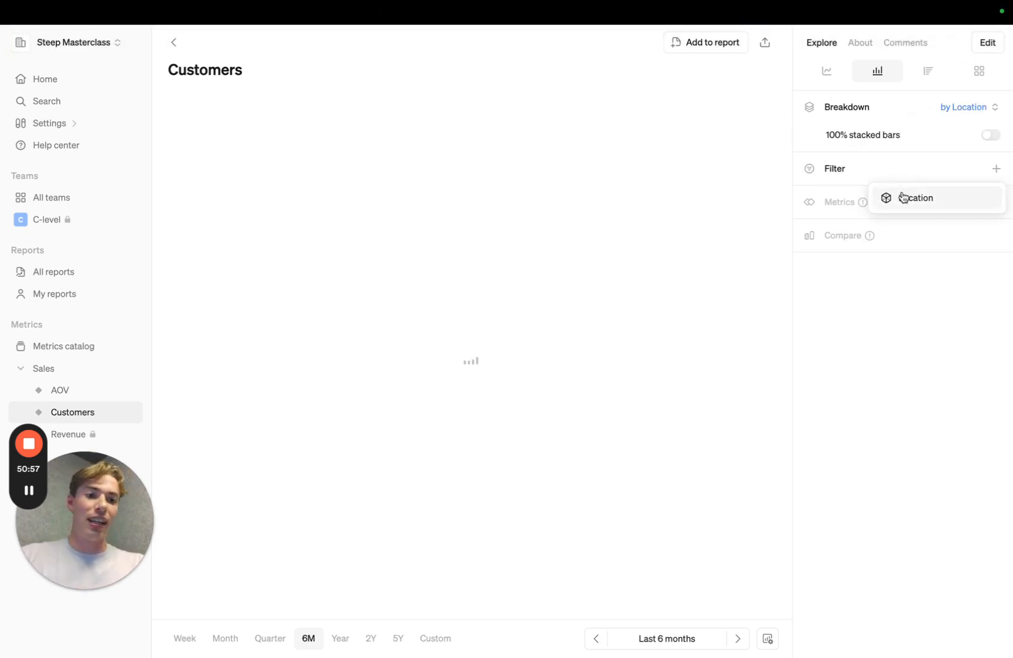
click(902, 199)
click(852, 287)
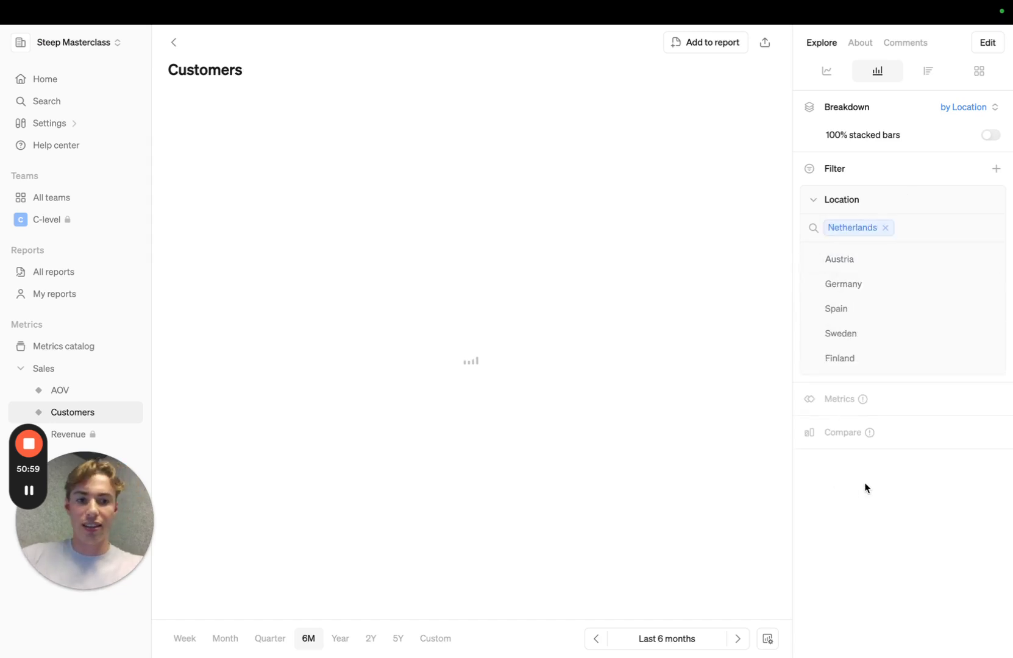
click(340, 638)
click(372, 639)
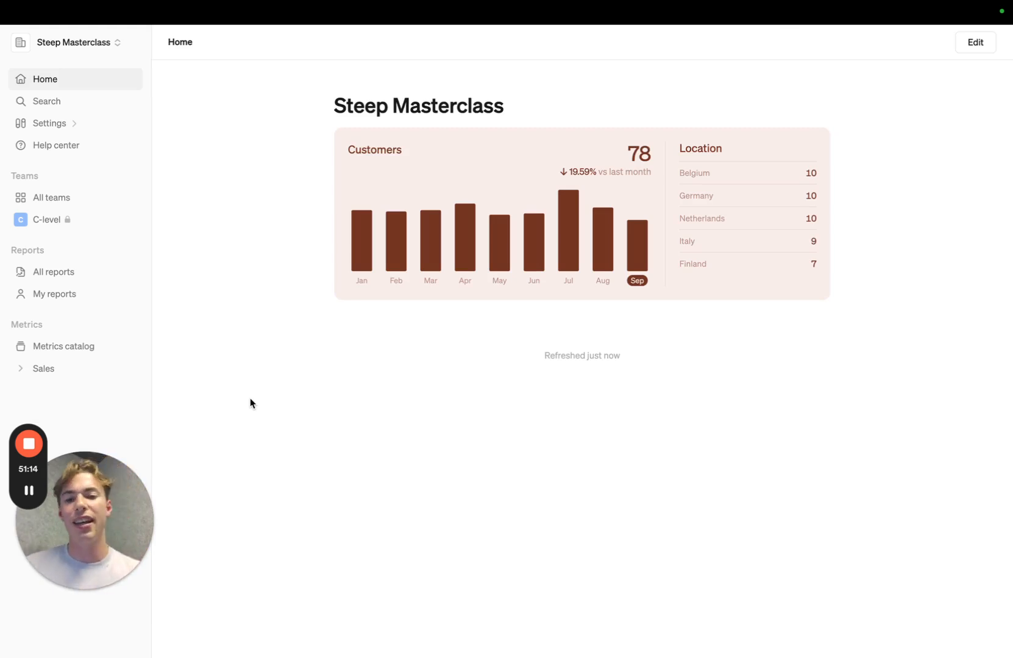
Add a Revenue widget with default settings to the C-level team space and save the space
click(37, 220)
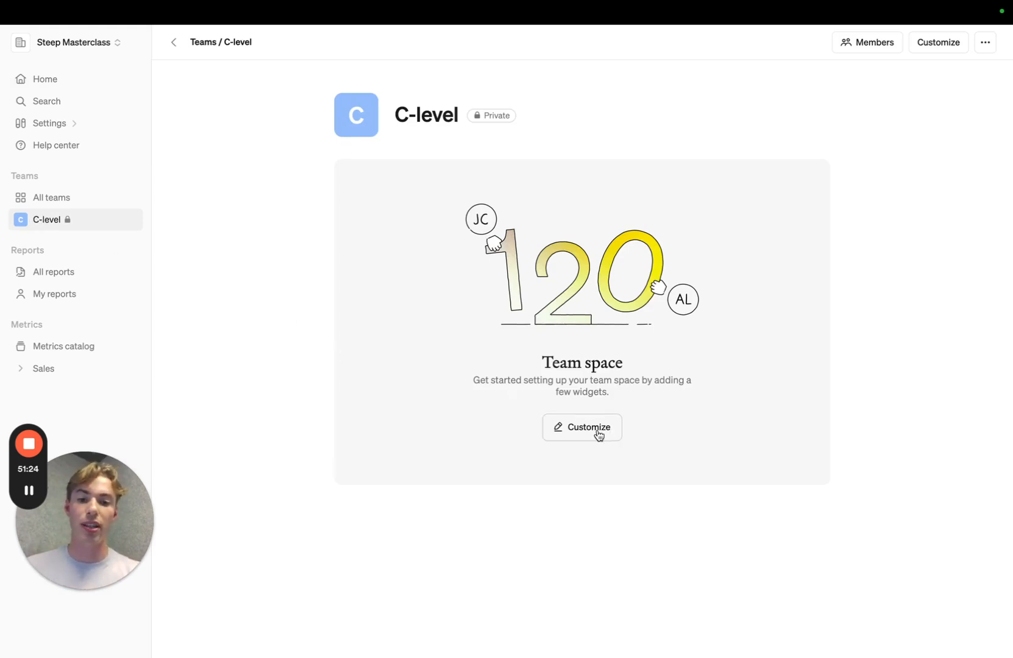
click(937, 48)
click(655, 266)
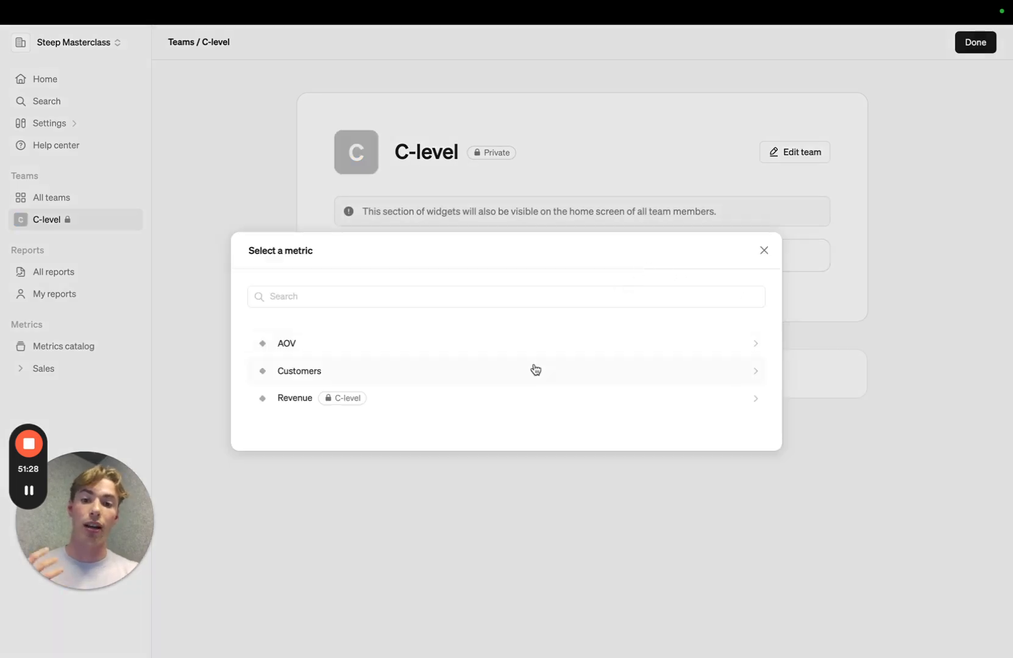
click(366, 407)
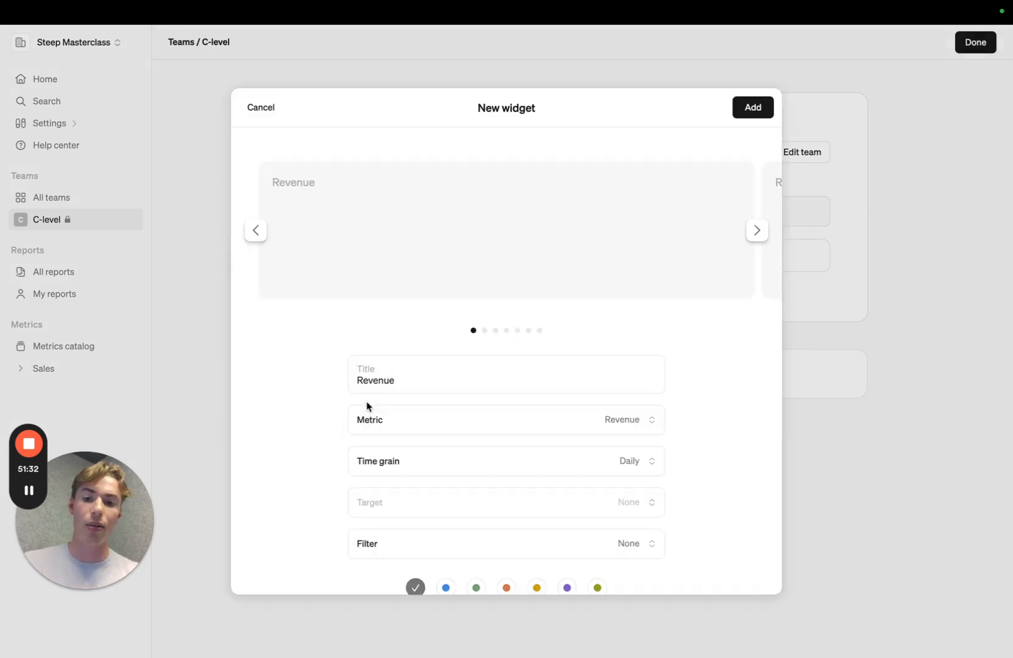
click(754, 107)
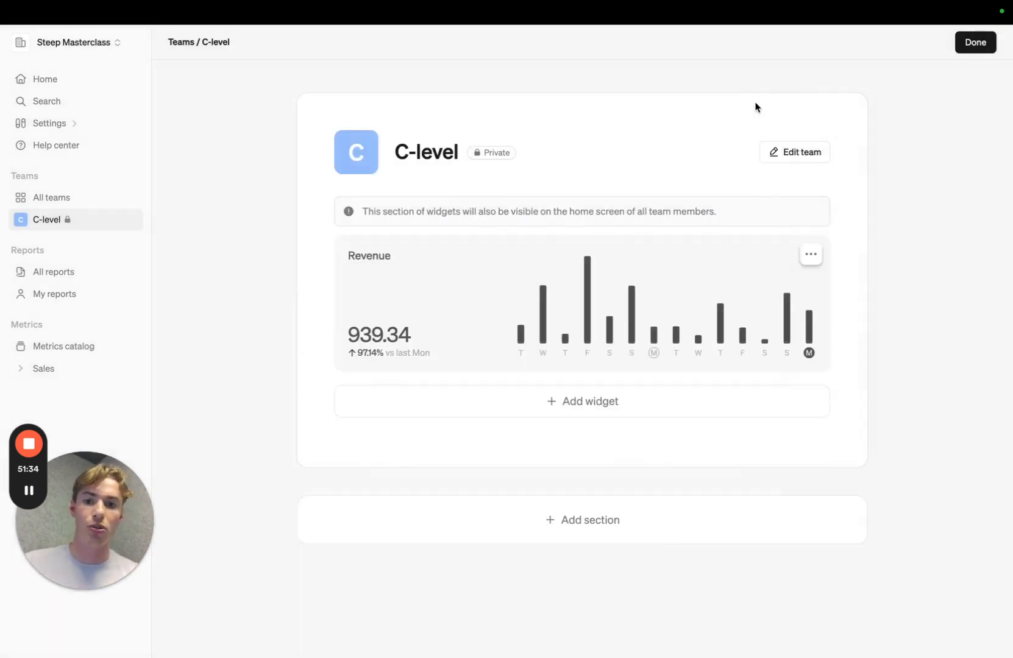
click(982, 45)
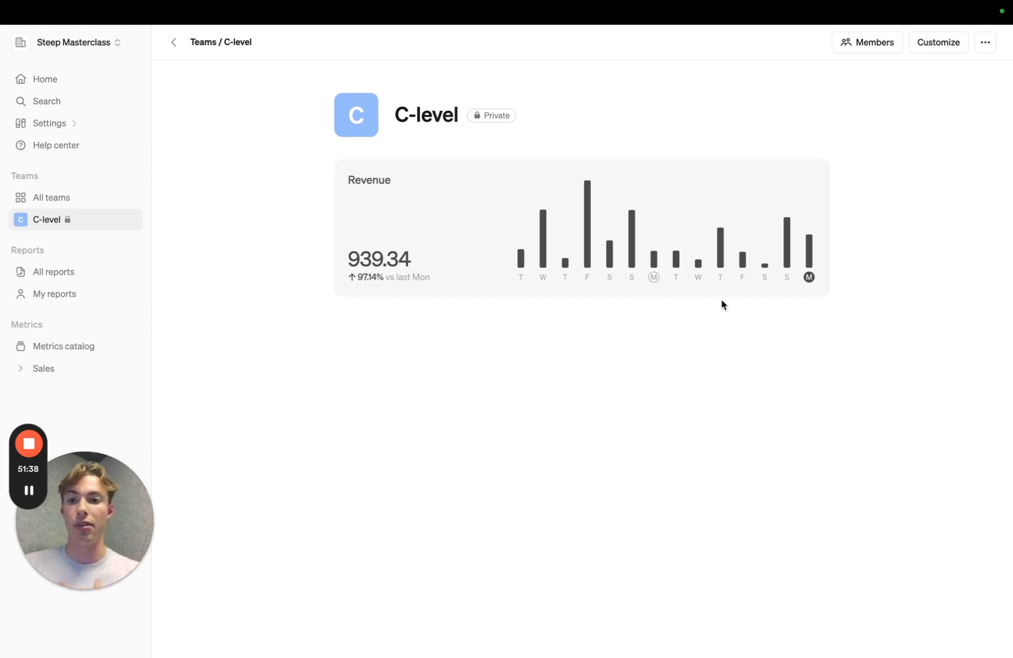
Review the widgets on Home and go to the workspace's Targets settings
click(73, 82)
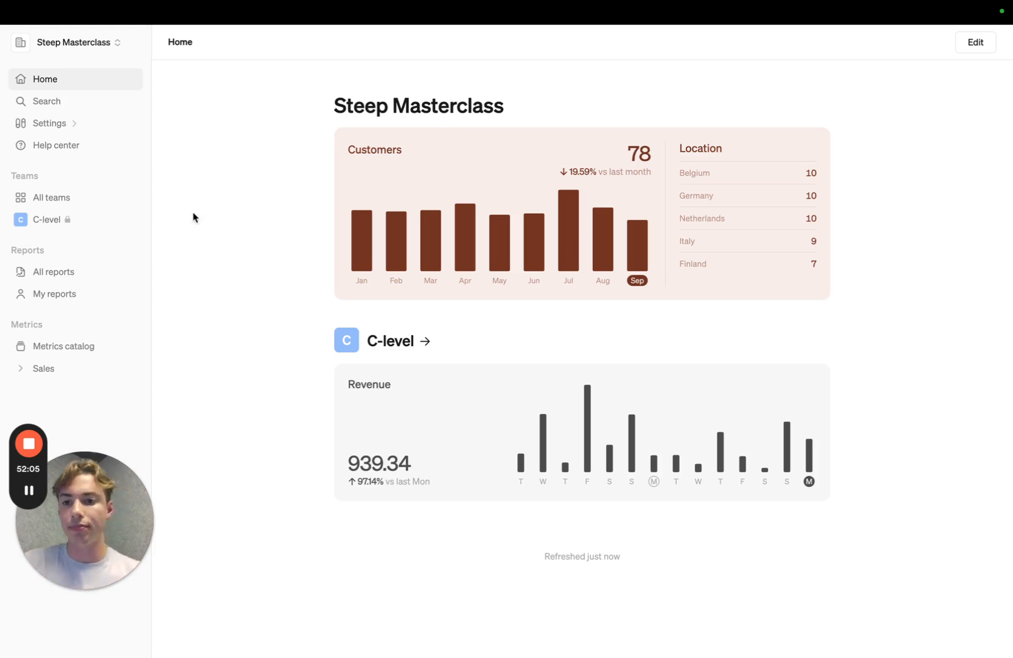
click(49, 124)
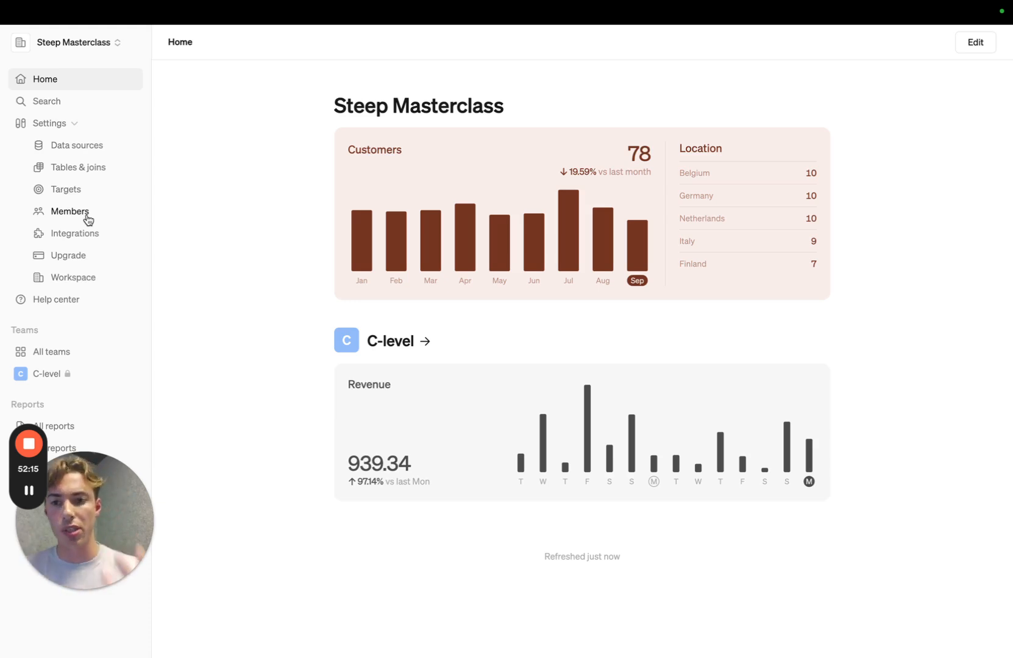
mouse_move(1, 210)
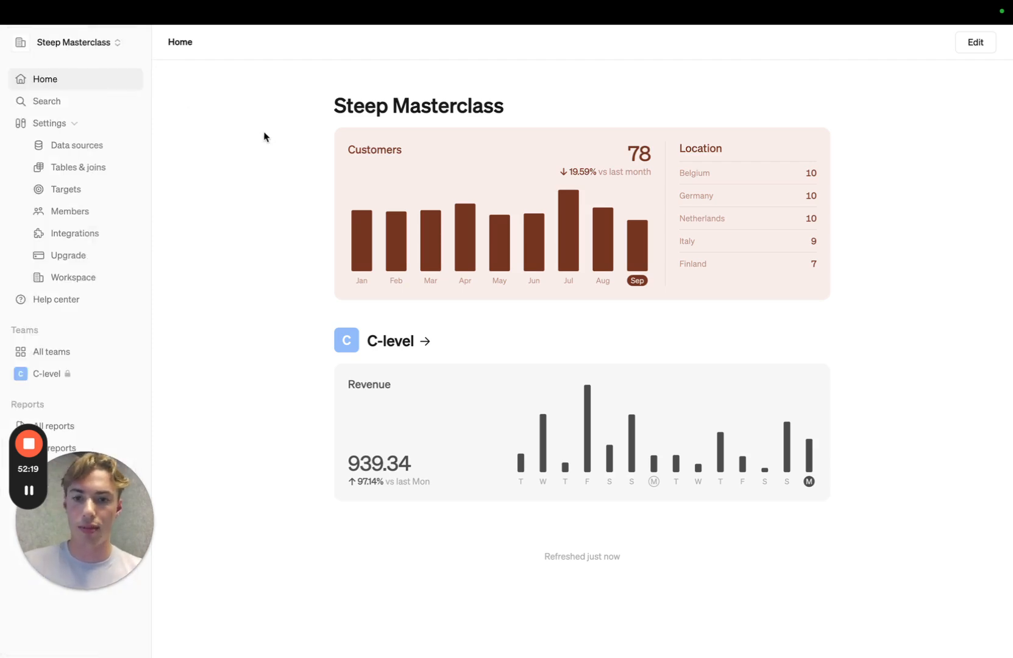
key(super+s)
click(216, 200)
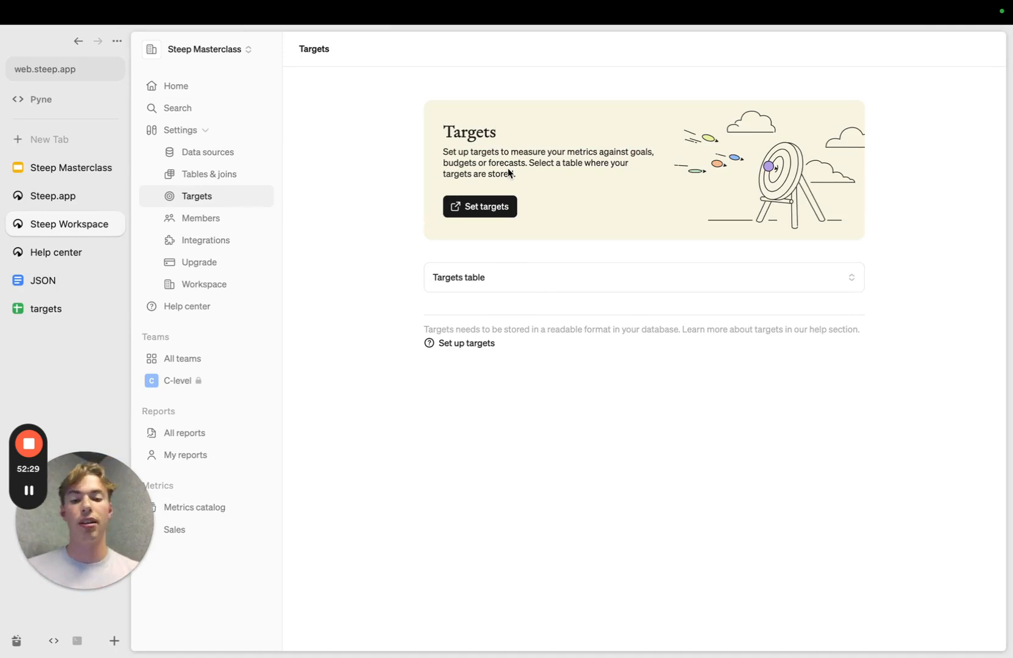
Consult the Targets article in the Steep Help center
click(465, 343)
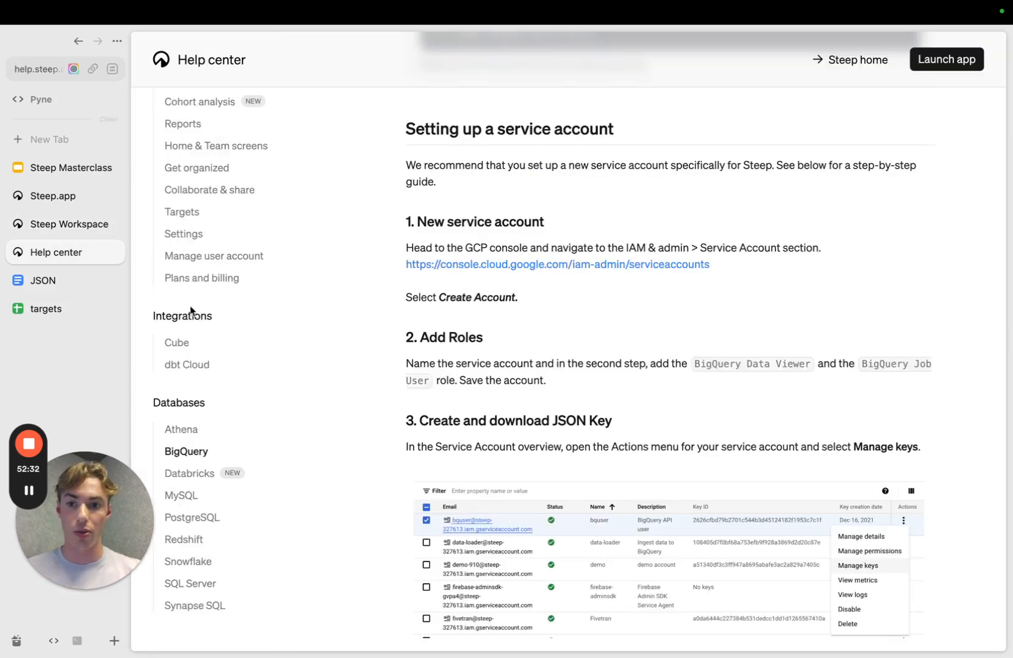
scroll(191, 311, up, 3)
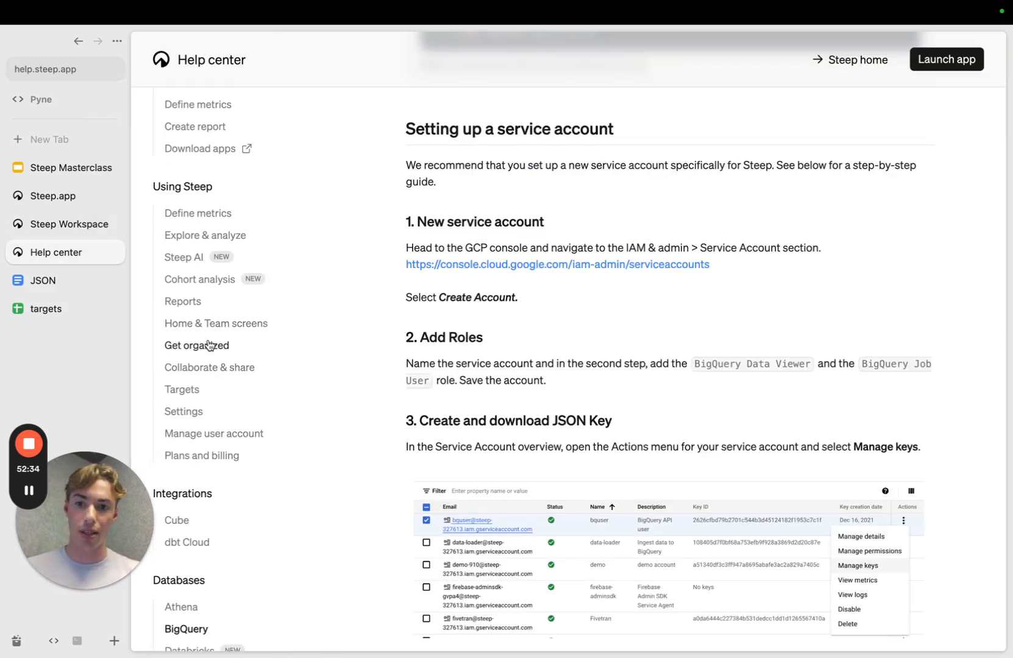
click(192, 395)
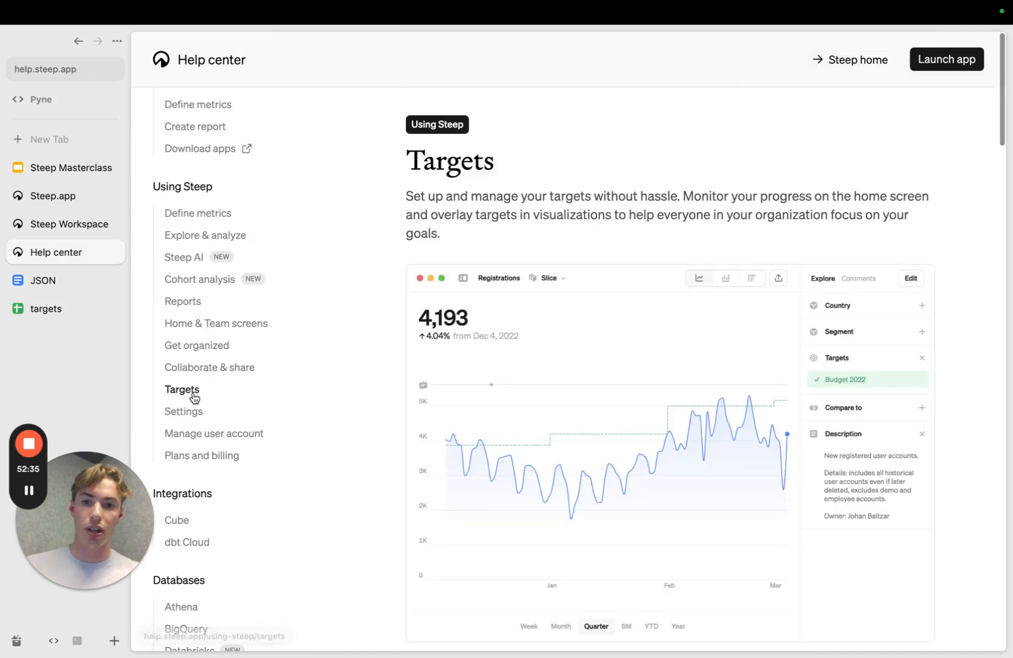
Switch to the targets spreadsheet and examine its series, metric, time and value columns
click(64, 311)
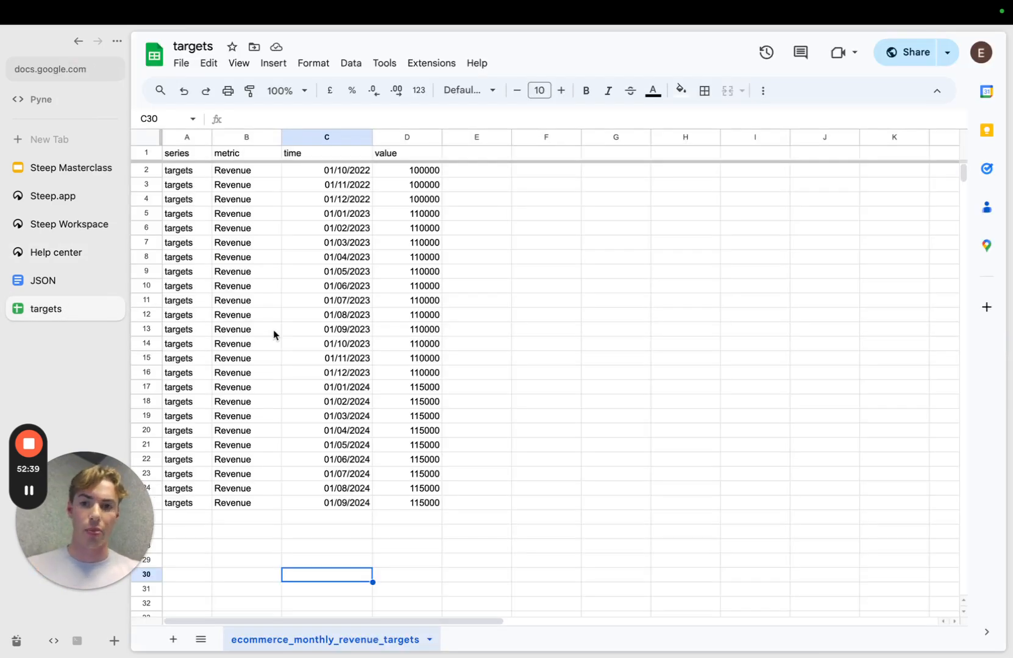
click(185, 153)
click(185, 137)
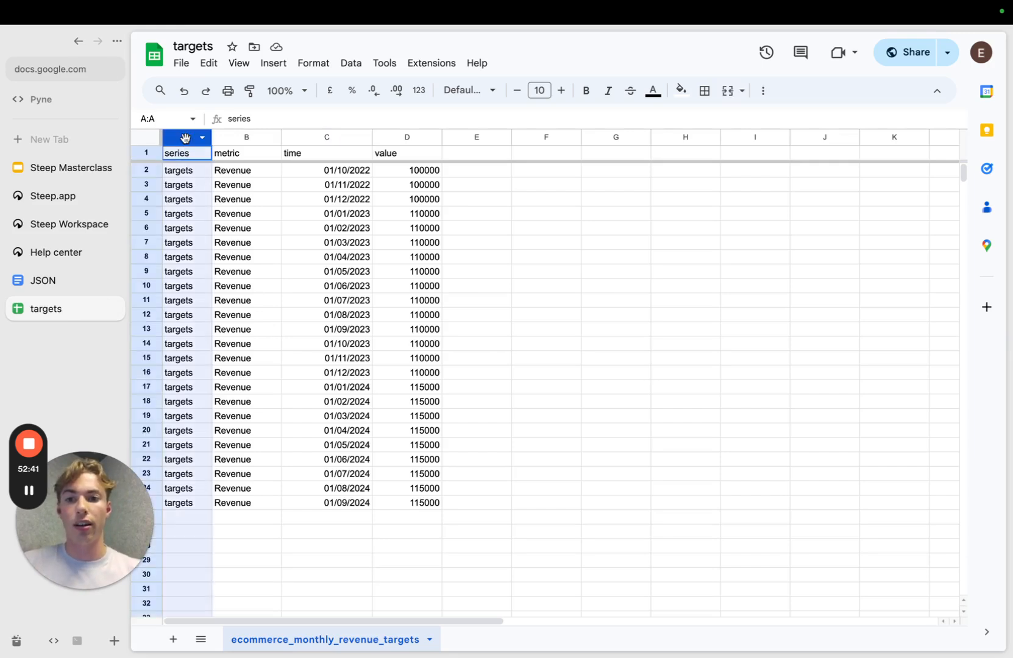
click(240, 228)
click(248, 138)
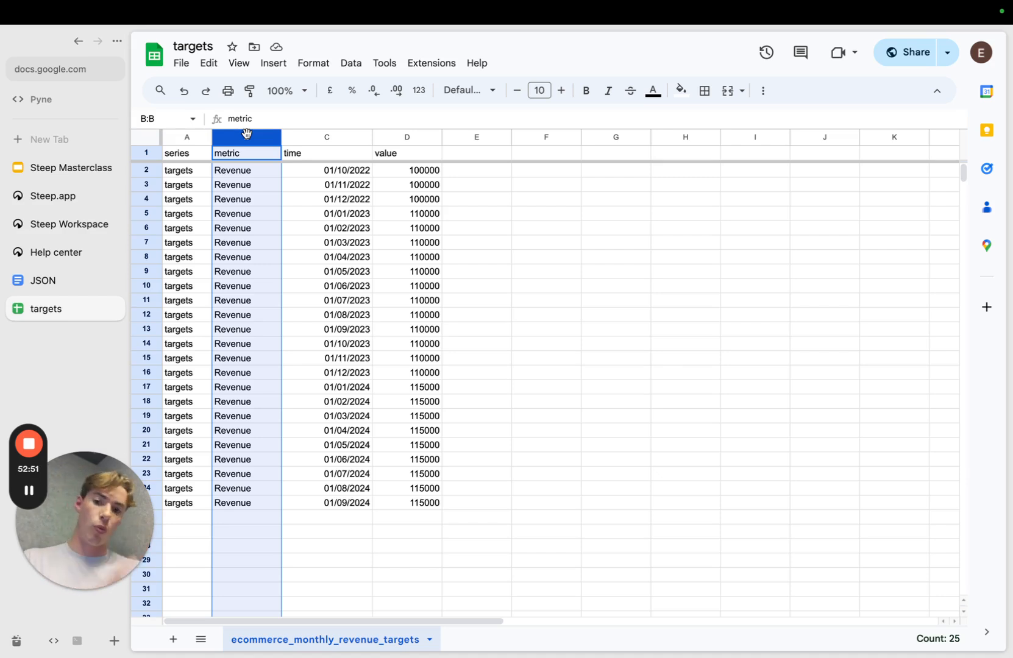
click(329, 137)
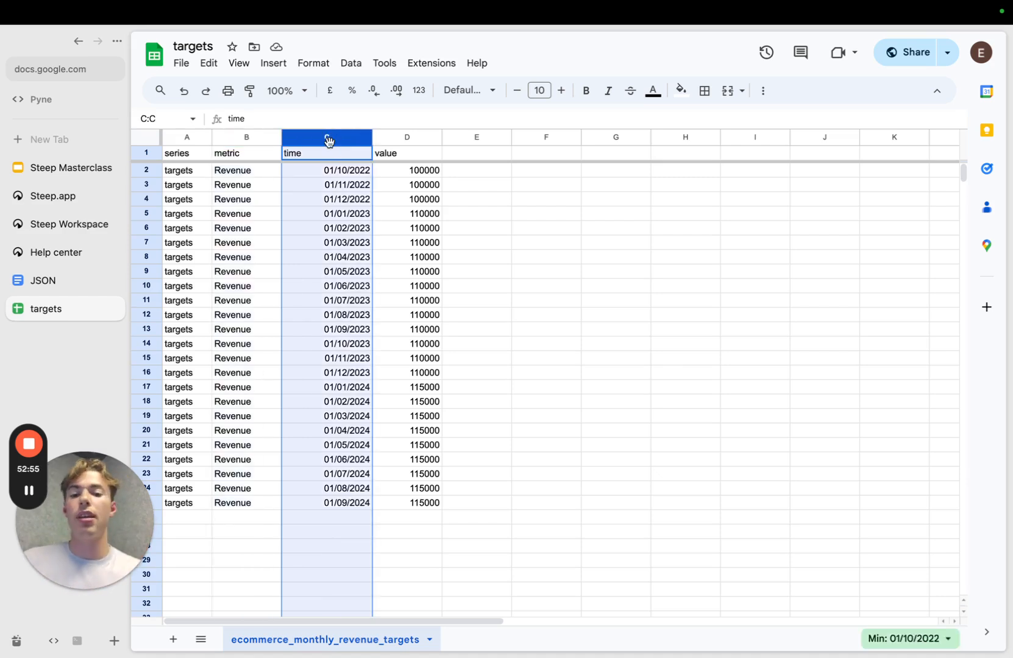
click(407, 135)
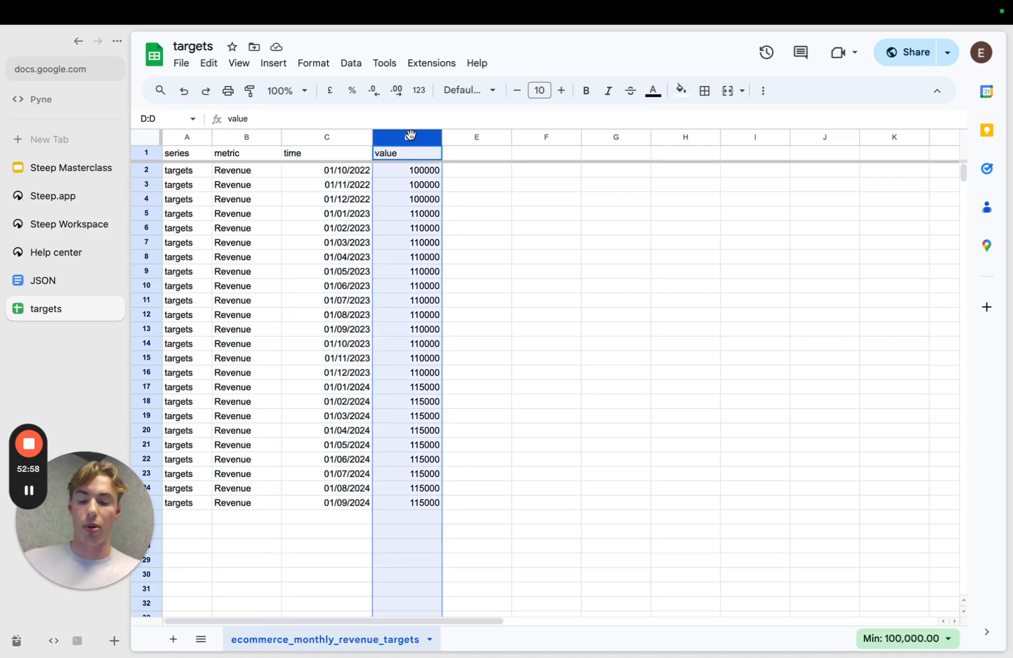
Switch back to the Steep Workspace and set the targets table from marts as the targets source
click(69, 224)
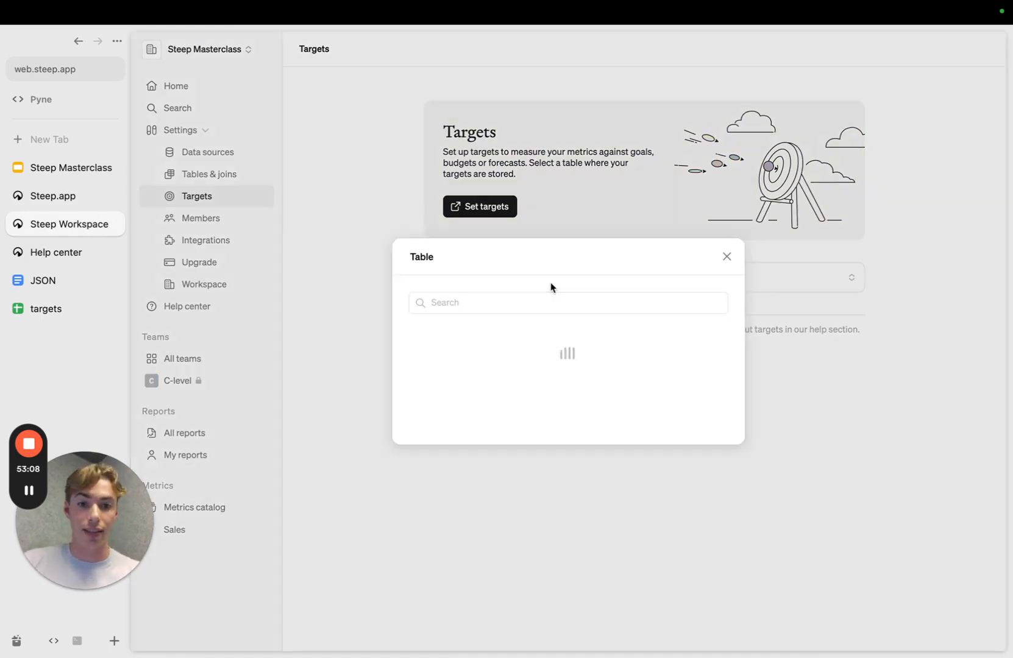
click(548, 285)
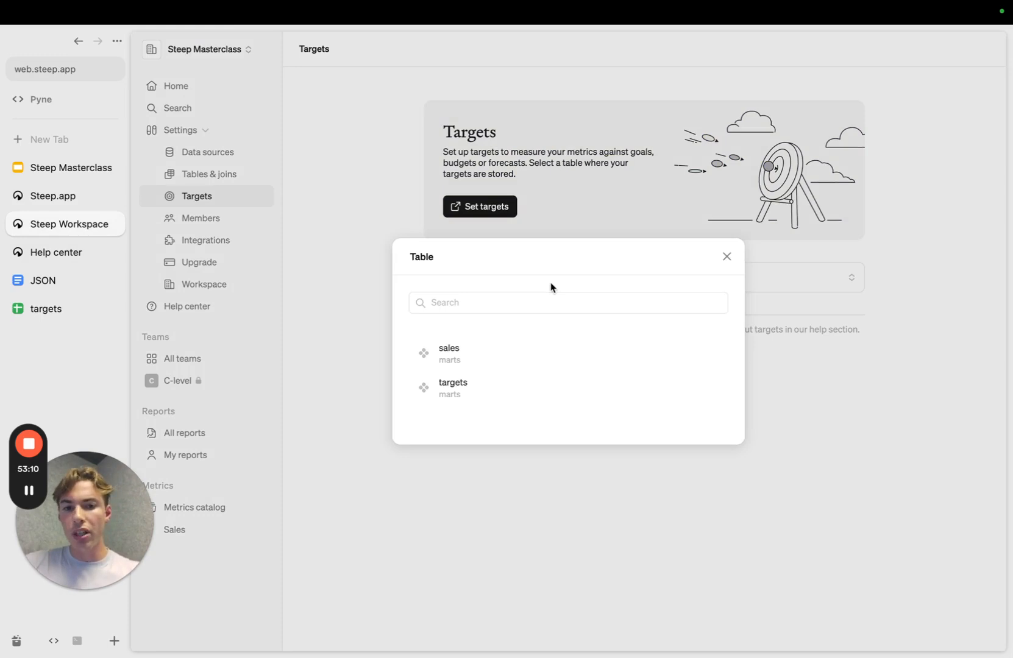
click(481, 396)
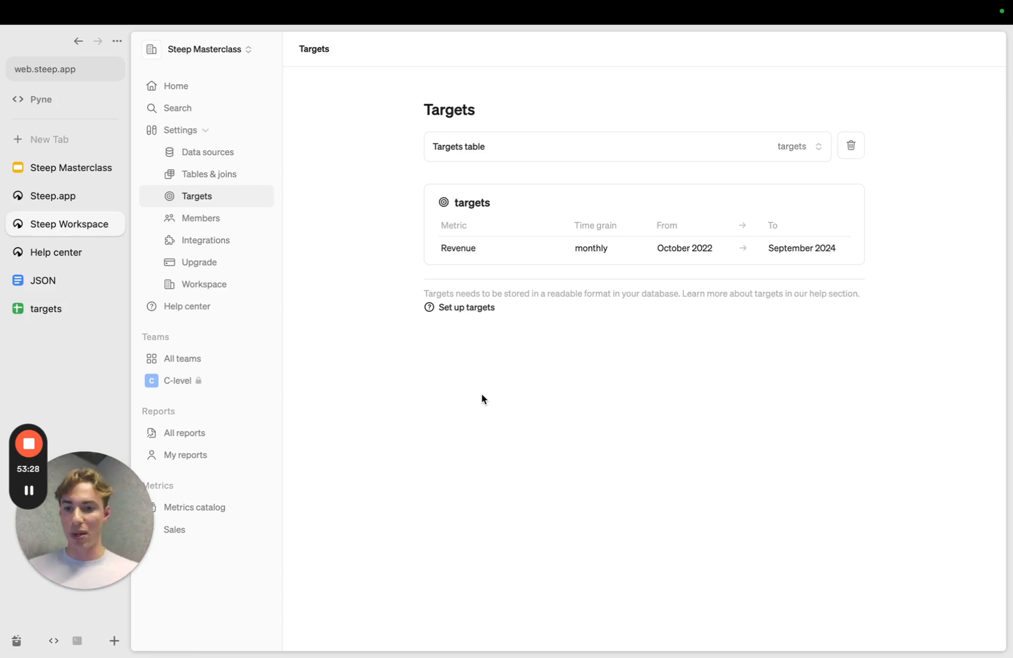
Open the Revenue metric from its target entry and show it with a Monthly time grain over one year
click(571, 250)
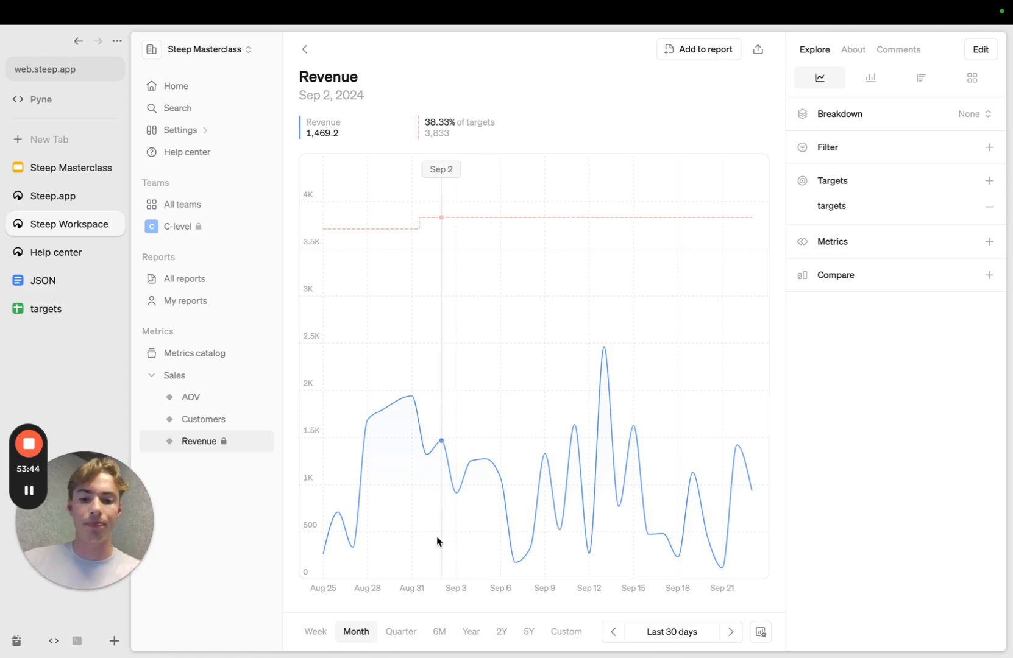
click(761, 629)
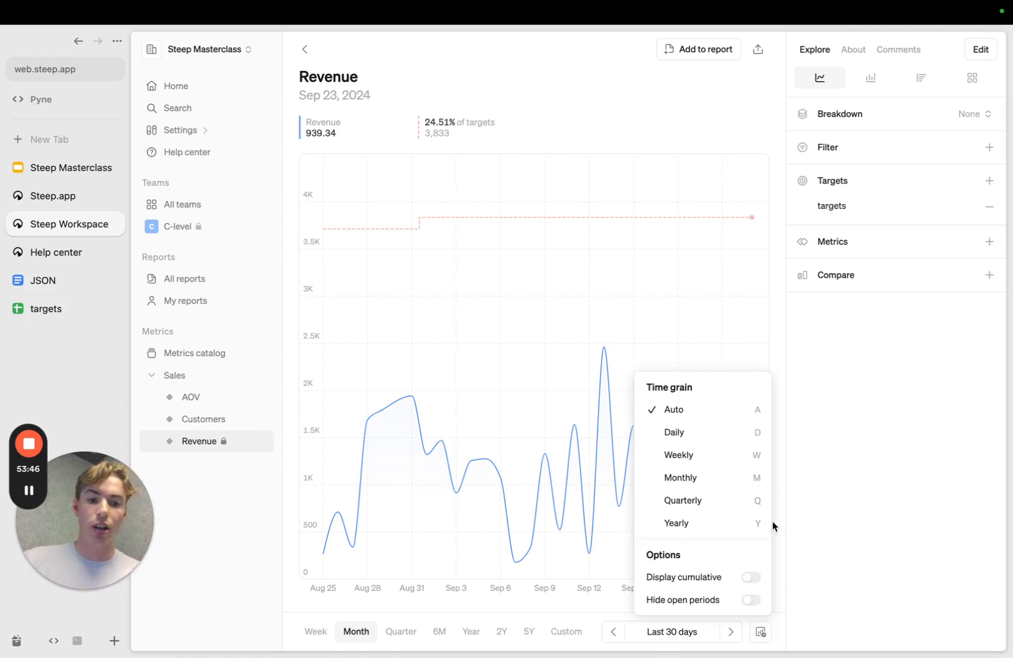
click(720, 480)
click(470, 631)
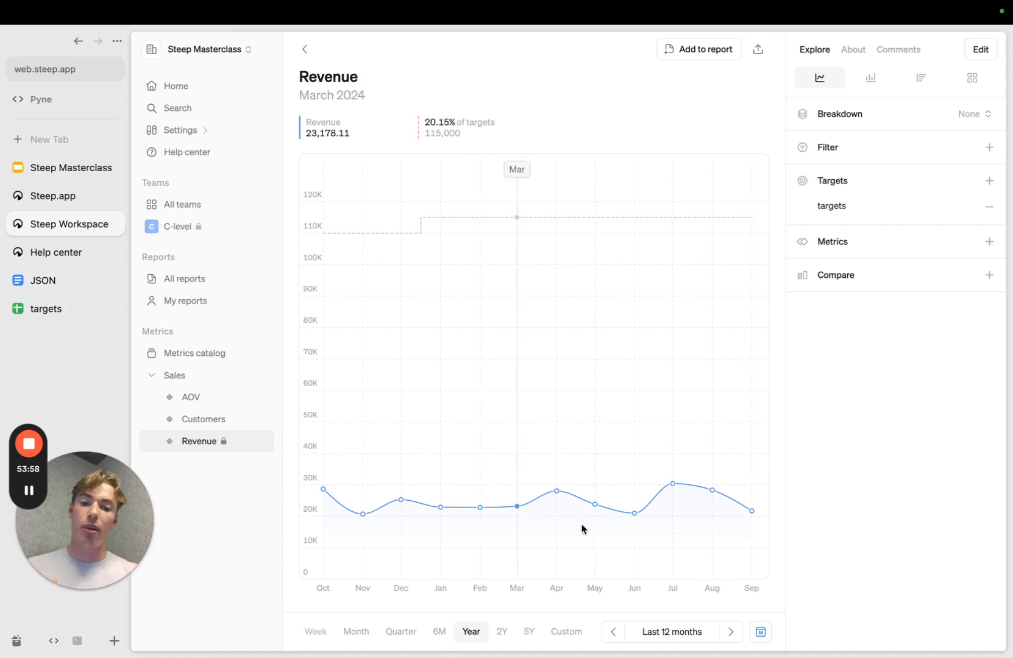
Shift the Revenue chart's period to the calendar year 2024 and turn on the cumulative display
click(730, 631)
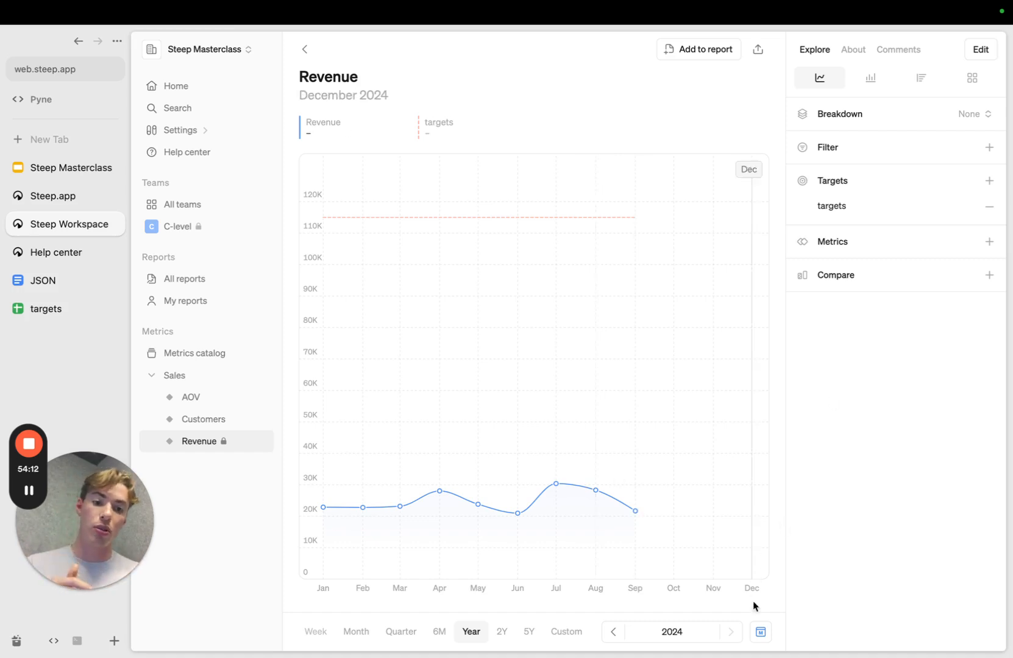
click(760, 631)
click(754, 581)
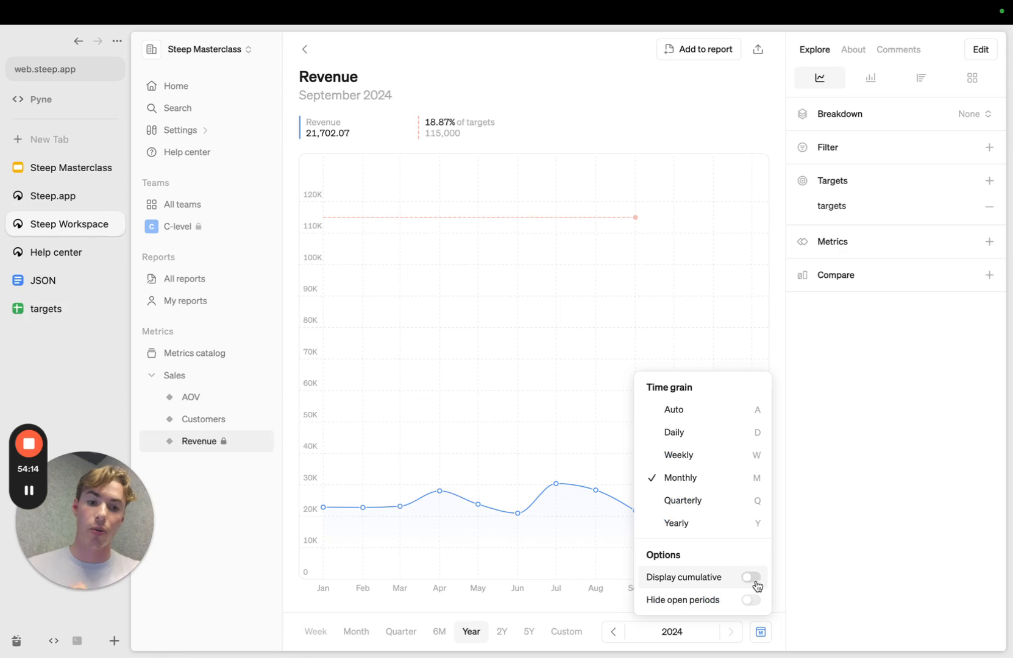
Open the Company Overview report from all reports and go to its All metrics table
click(904, 488)
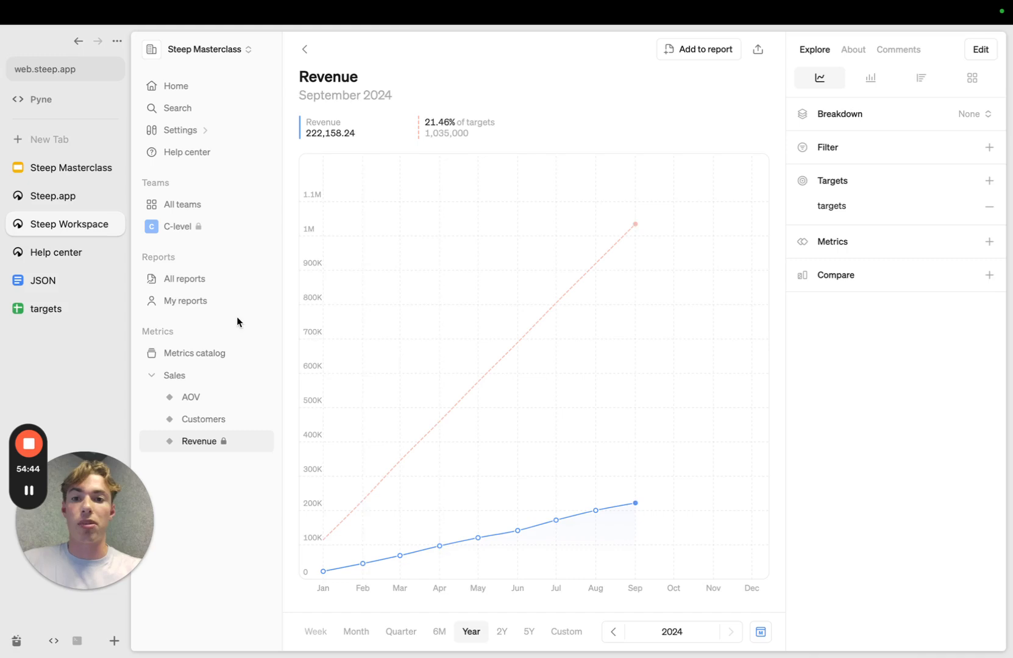
click(205, 279)
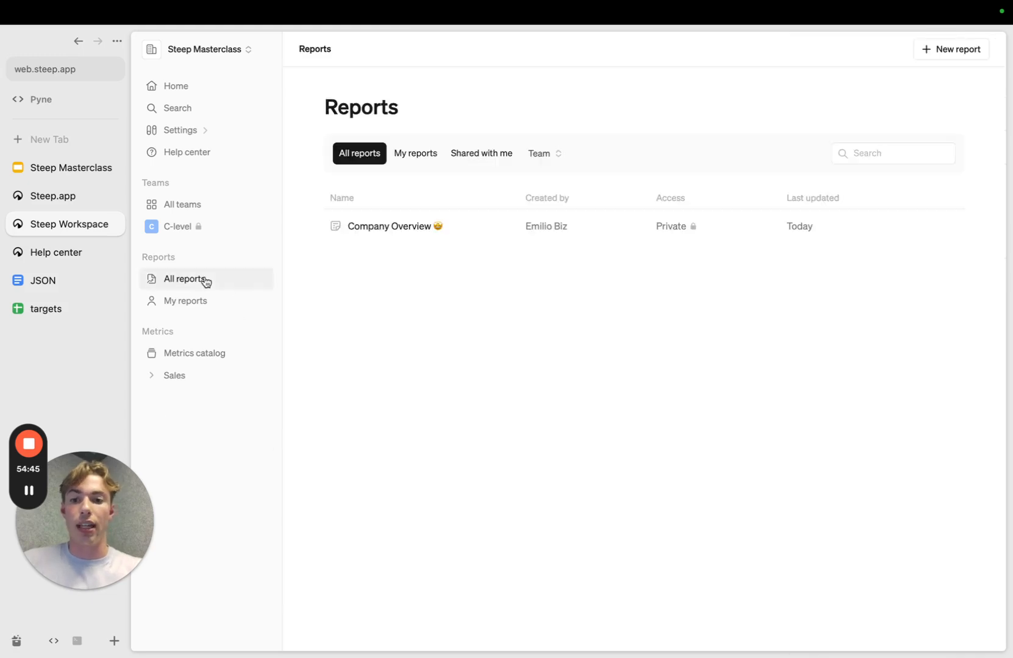
click(401, 236)
scroll(401, 406, down, 7)
scroll(401, 406, down, 10)
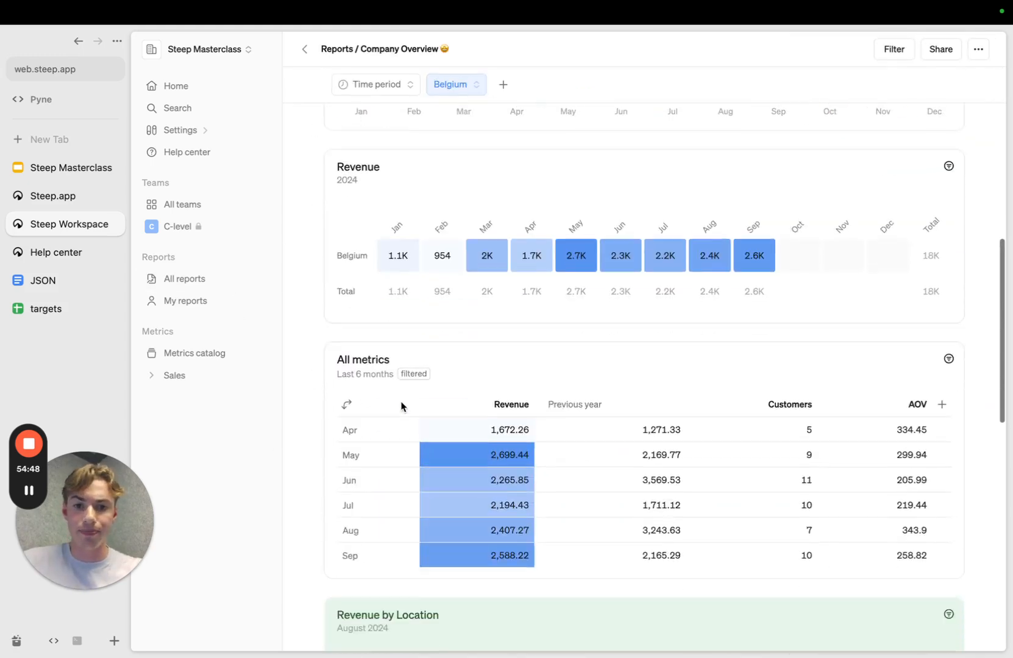
scroll(402, 407, up, 4)
scroll(402, 407, up, 3)
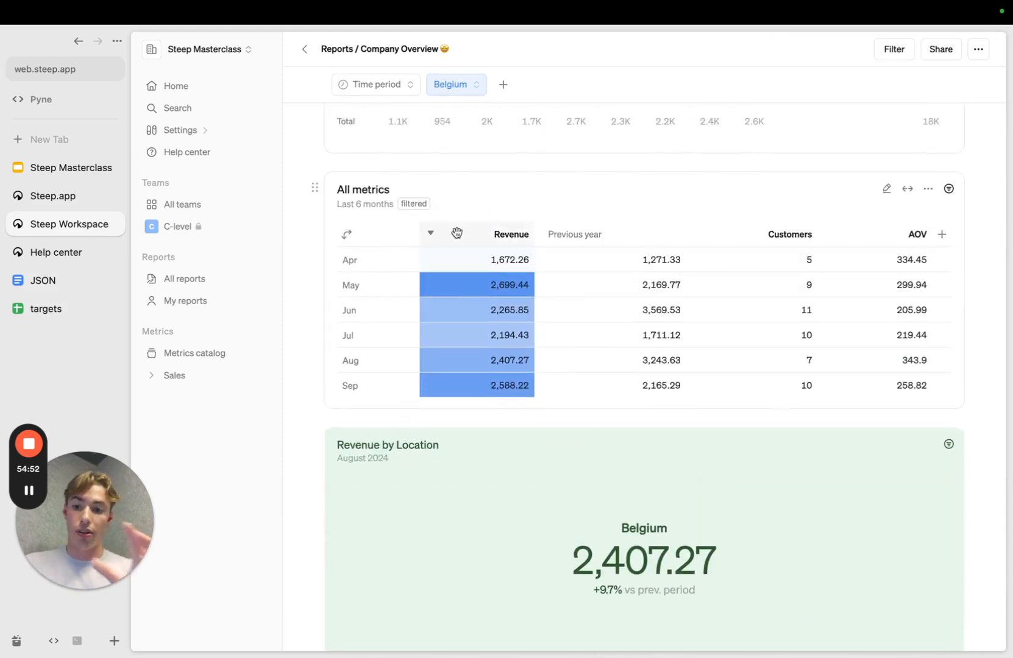
Add the targets series to the Revenue column of the All metrics table
click(434, 234)
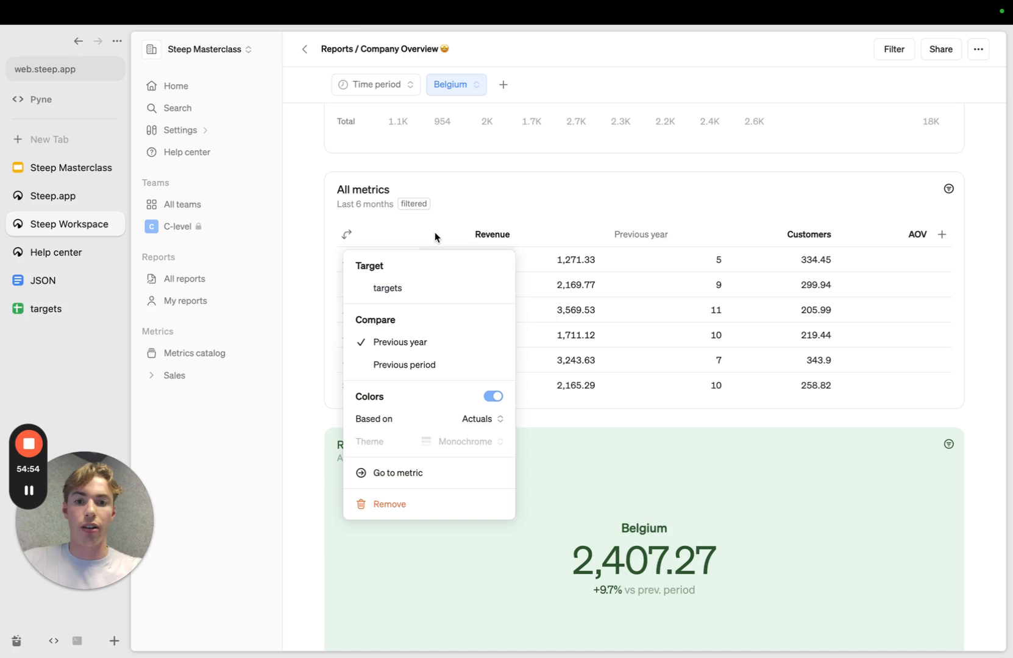
click(428, 239)
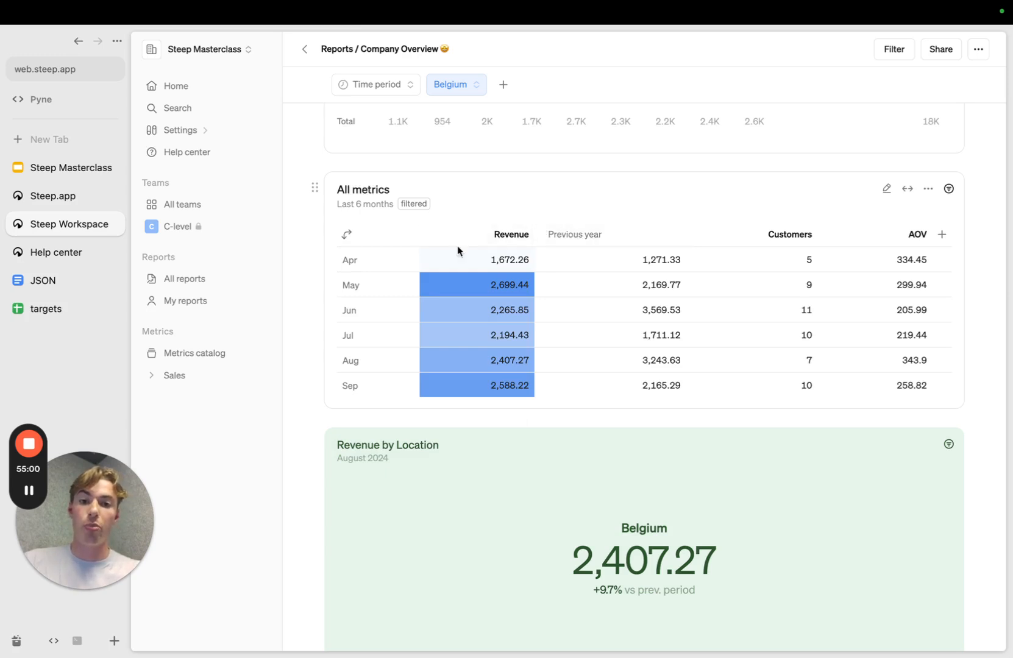
click(430, 235)
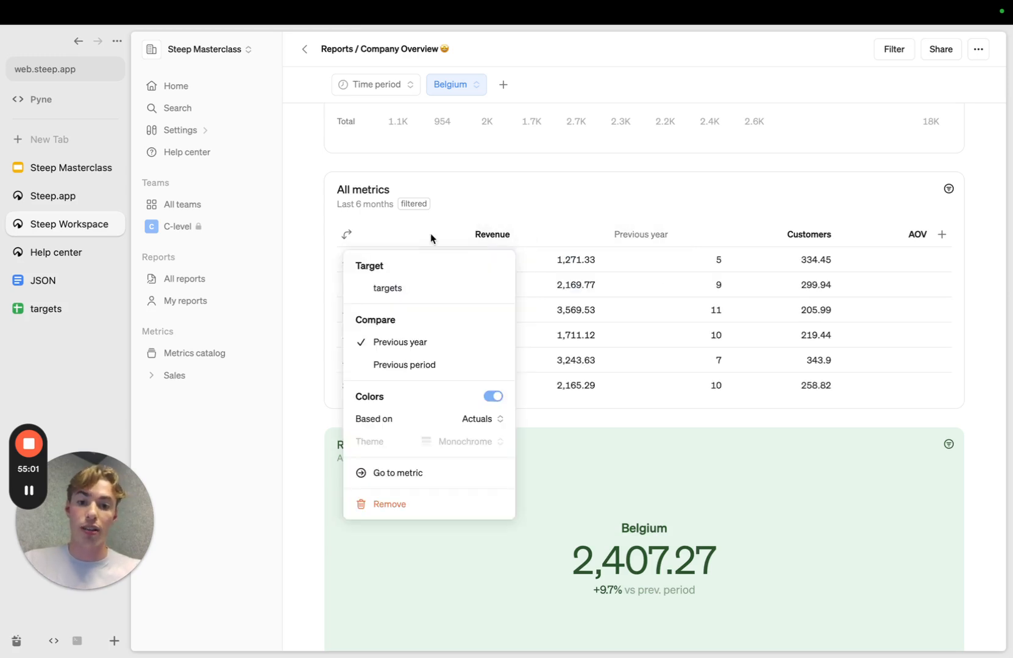
click(394, 288)
Clear the report's Belgium location filter and save the change for everyone
click(474, 86)
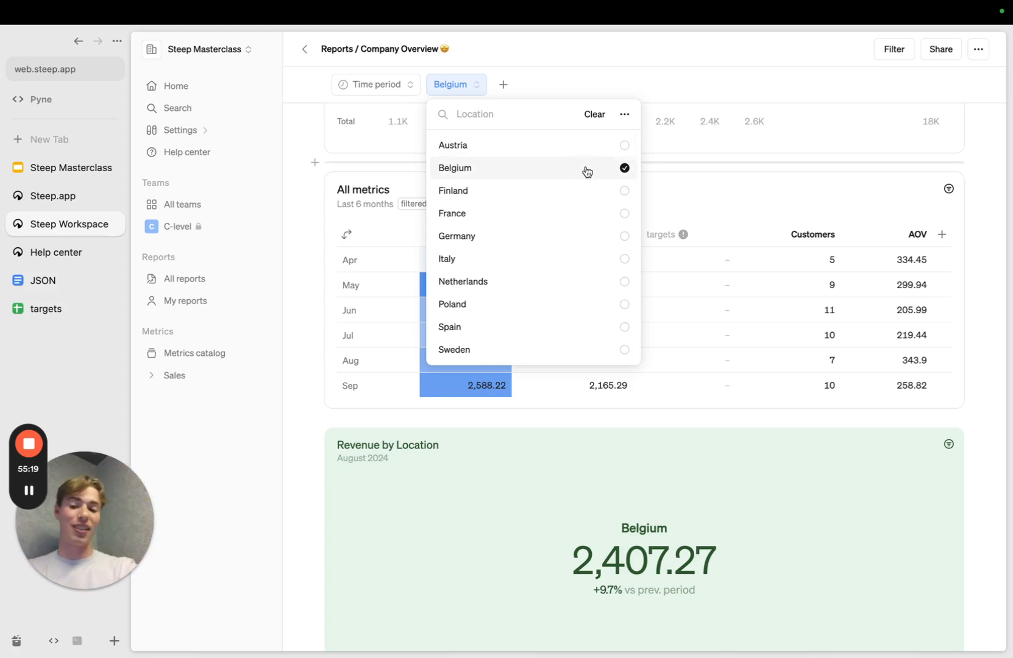
click(596, 115)
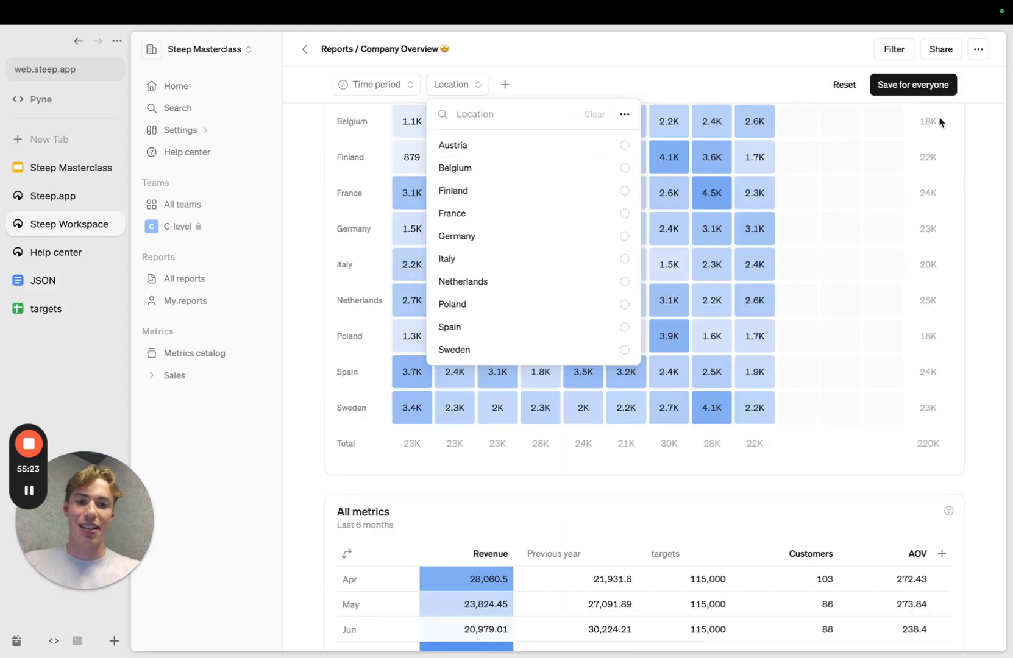
click(922, 95)
Show Difference and % of target alongside the target value in the All metrics table
scroll(759, 323, down, 6)
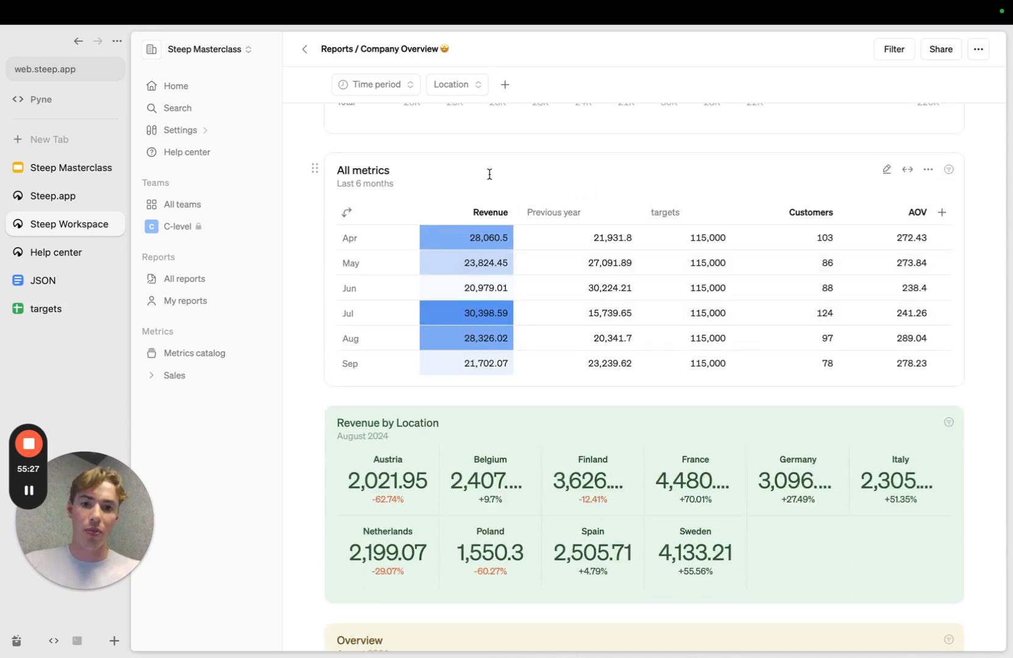
click(676, 212)
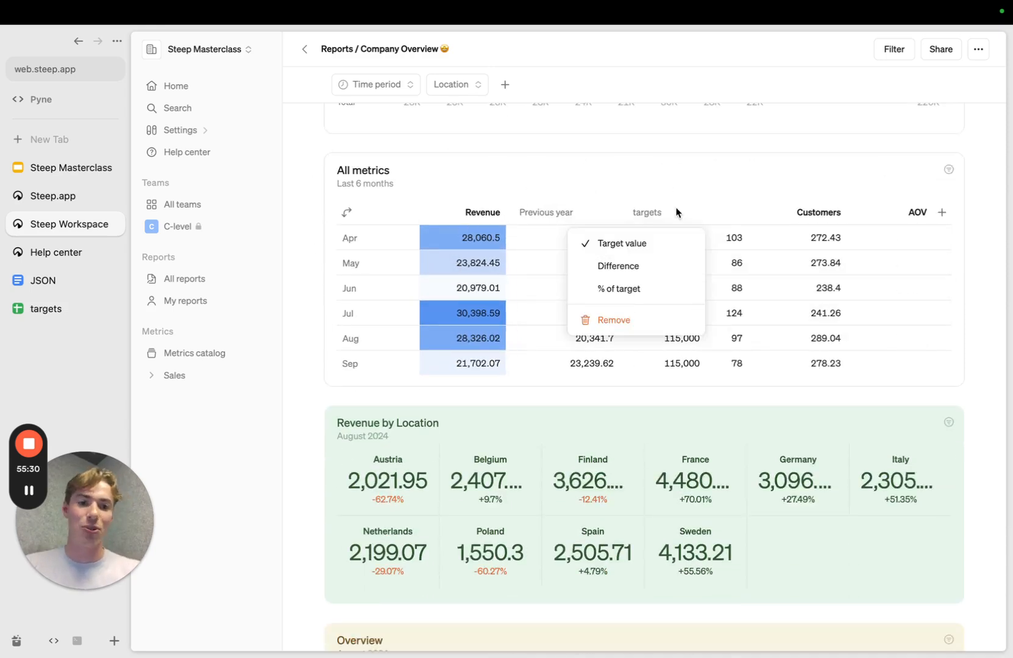
click(631, 266)
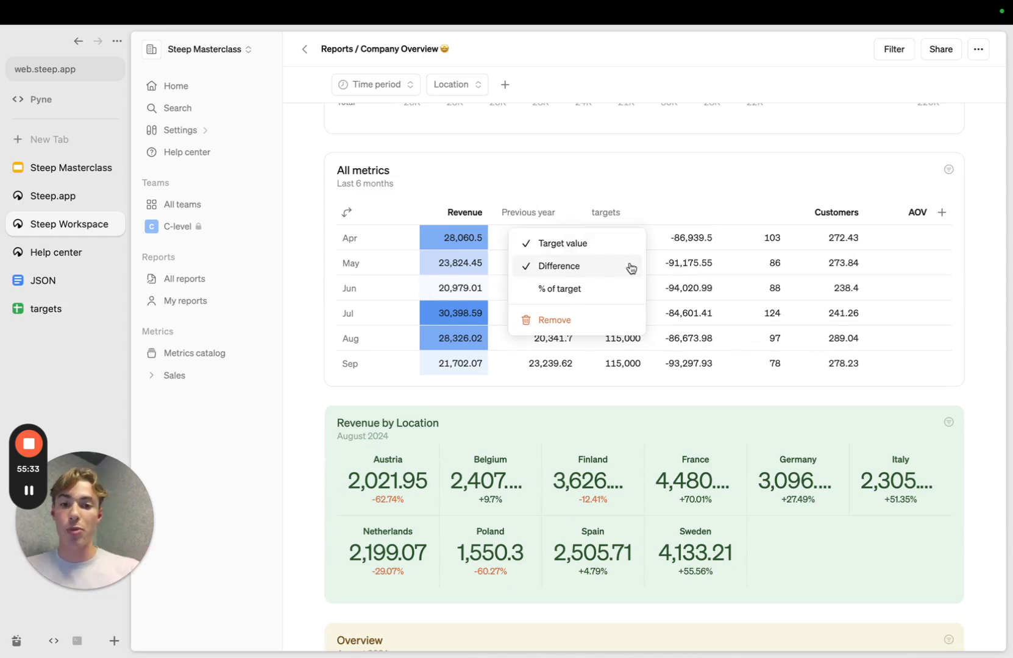
click(603, 289)
click(718, 151)
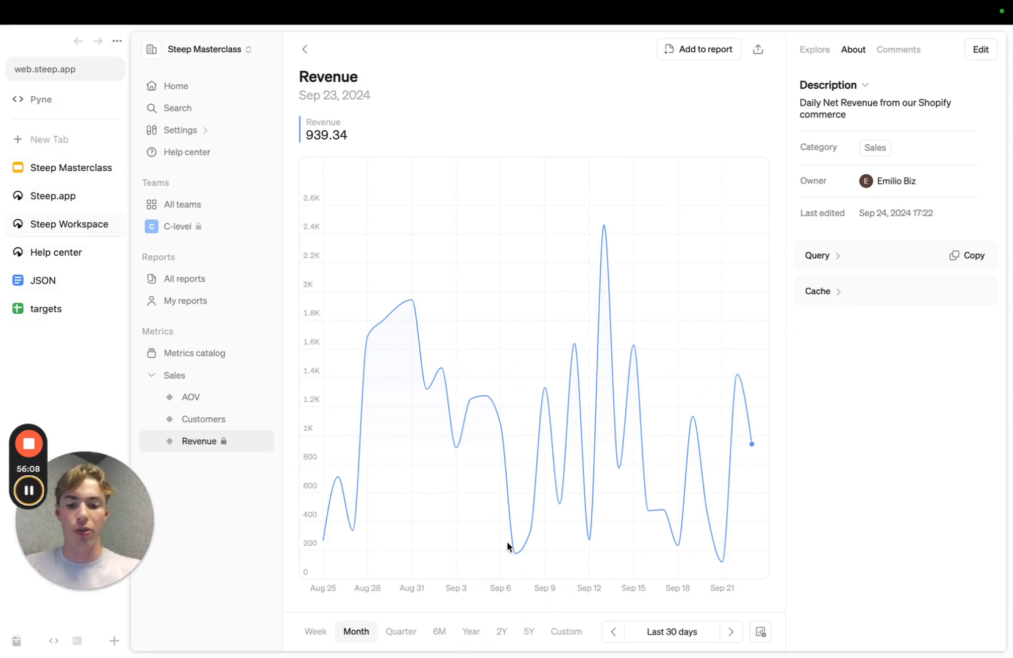
Display the Revenue metric with a monthly time grain over the last 12 months
click(225, 524)
key(m)
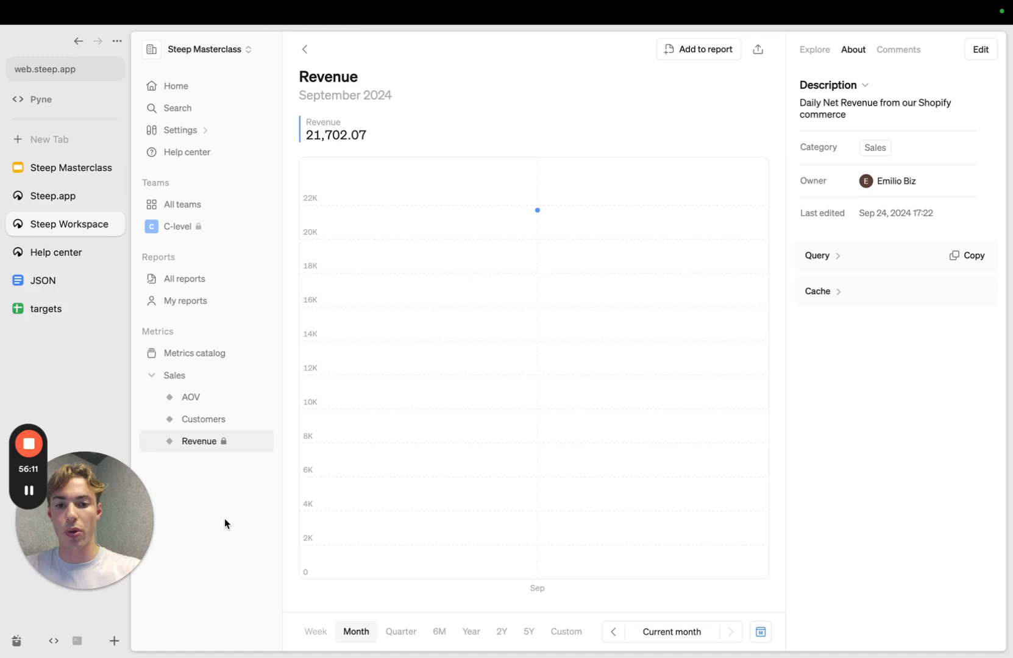
key(y)
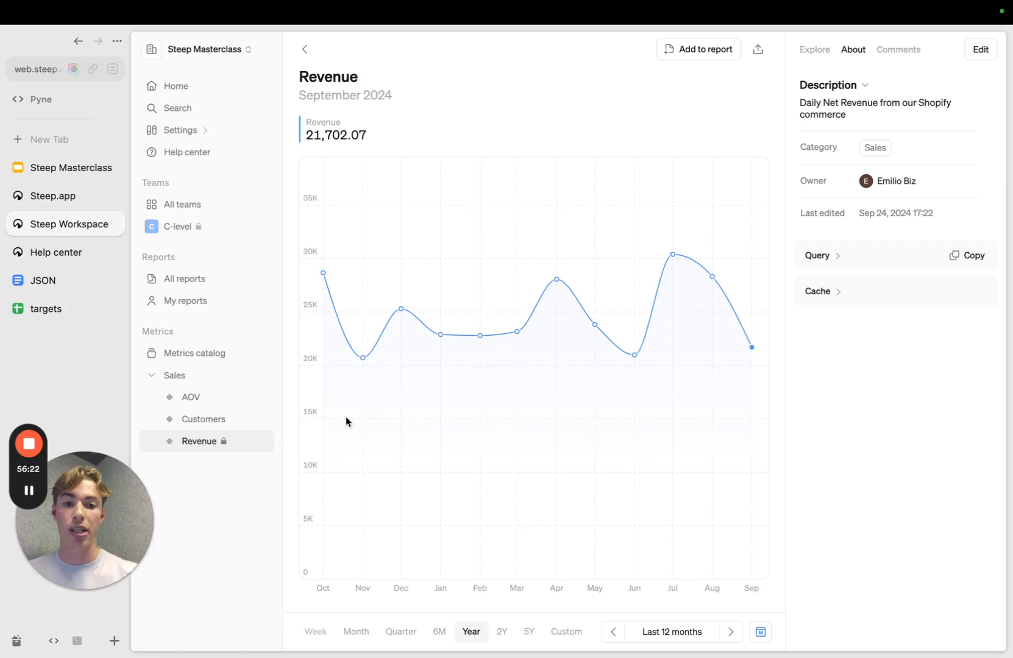
Select the June point on the Revenue chart, check the metric's details and open the comments for June
mouse_move(612, 340)
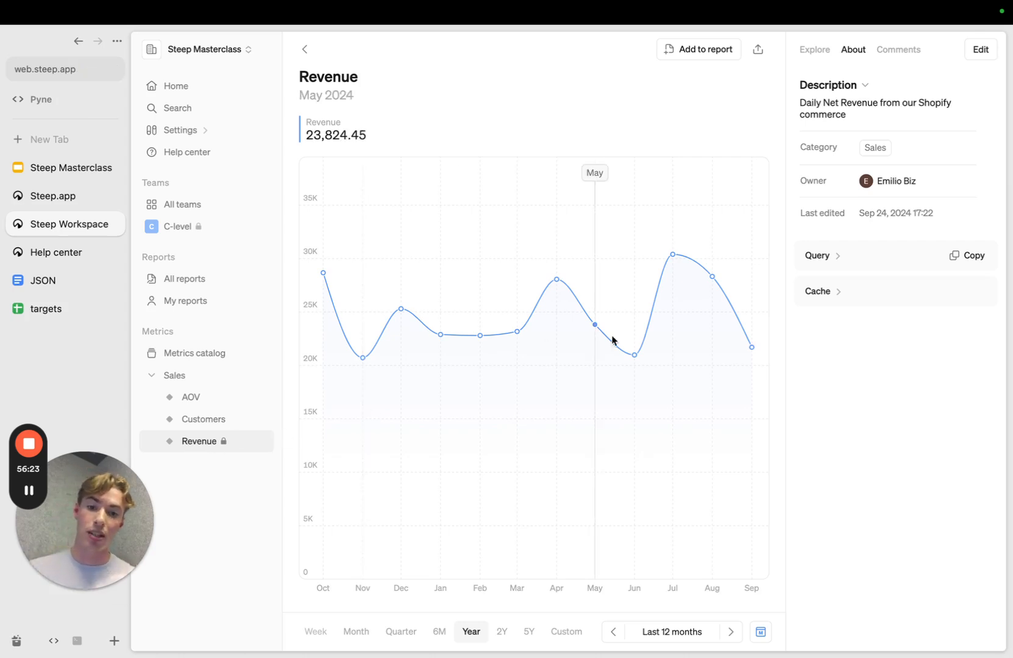
click(639, 373)
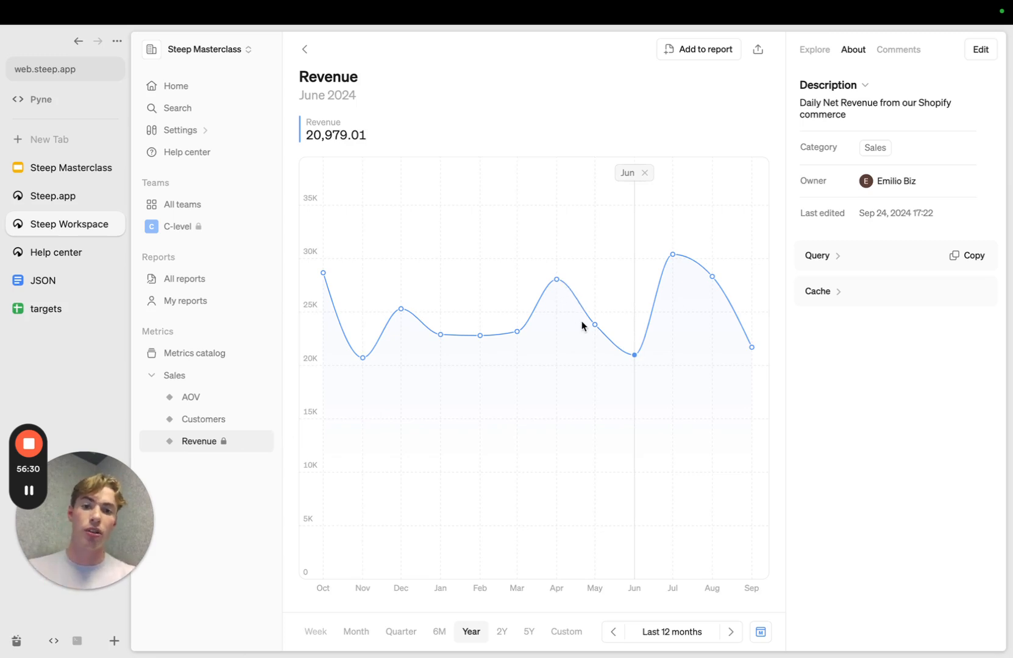
click(814, 51)
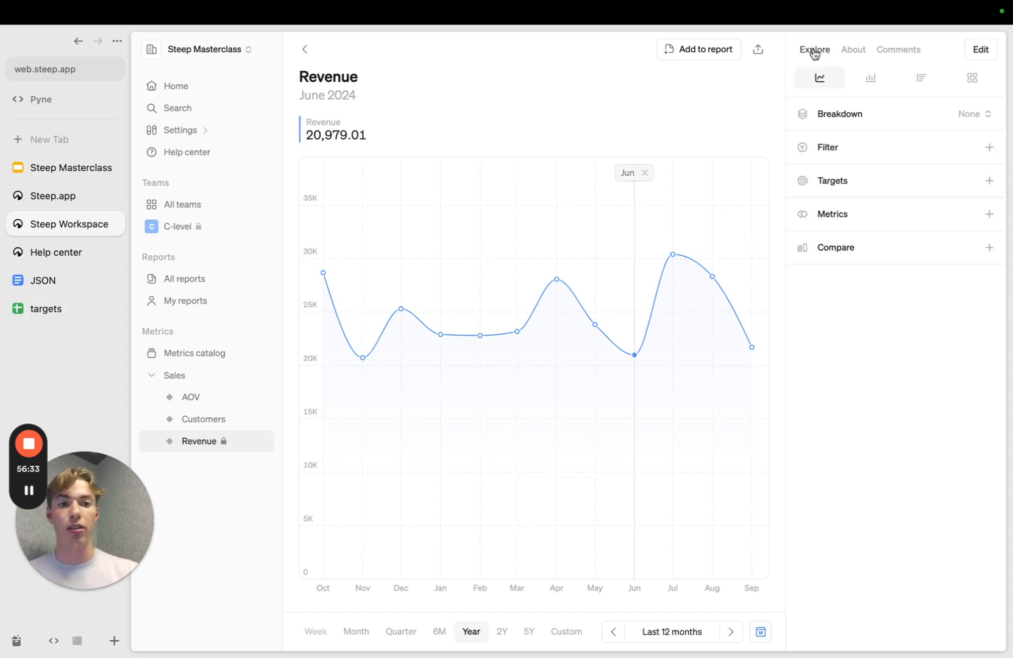
click(856, 55)
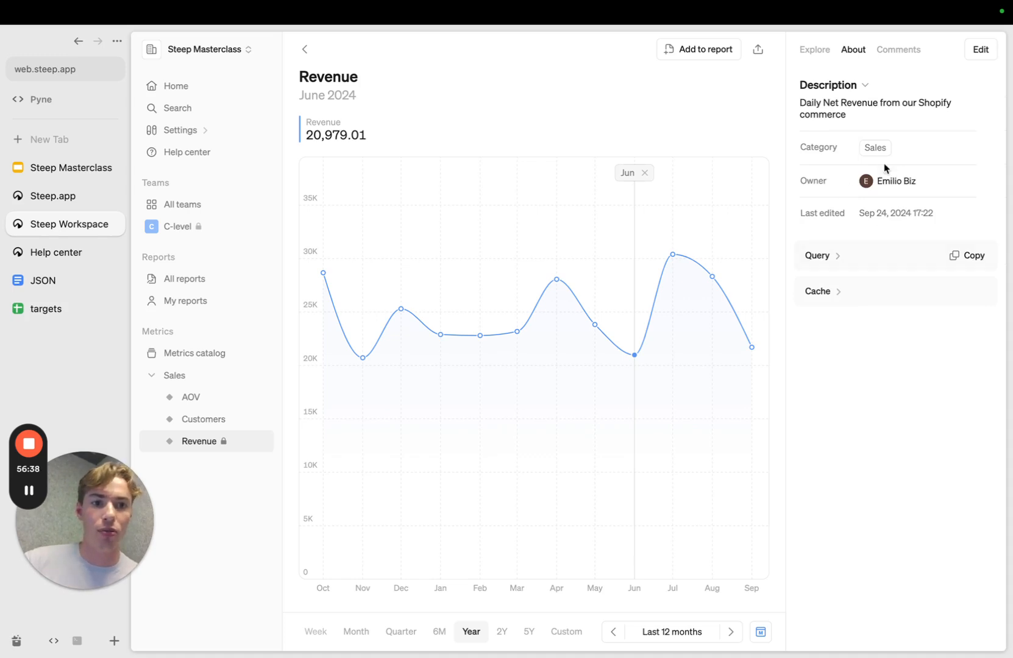
click(900, 53)
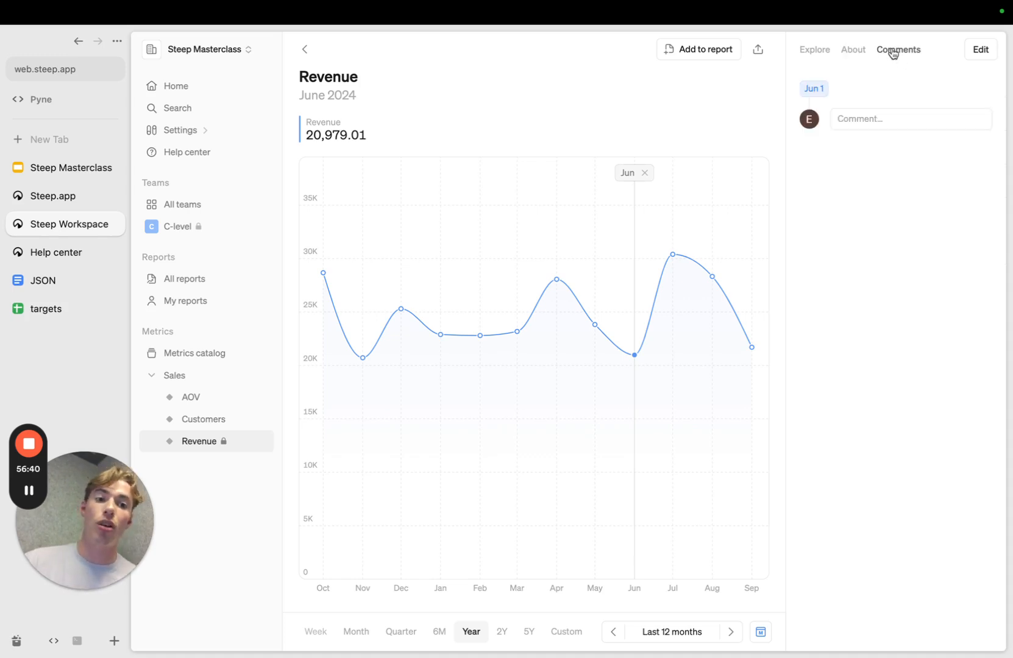
Post the comment "Revenue was down in June because of X" on the June data point
click(872, 122)
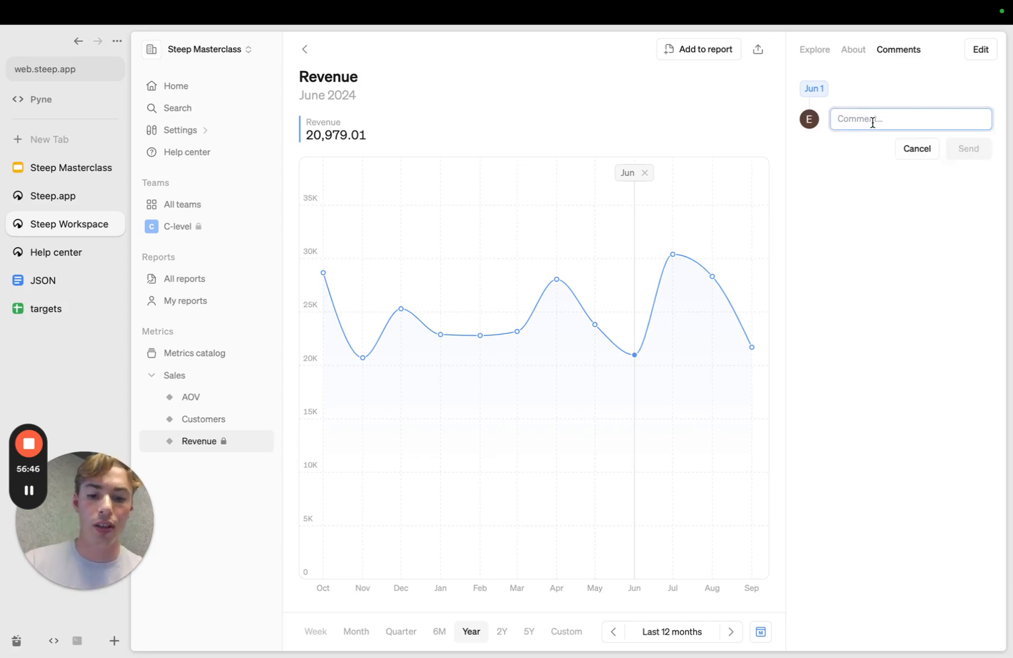
text(Revenue wa)
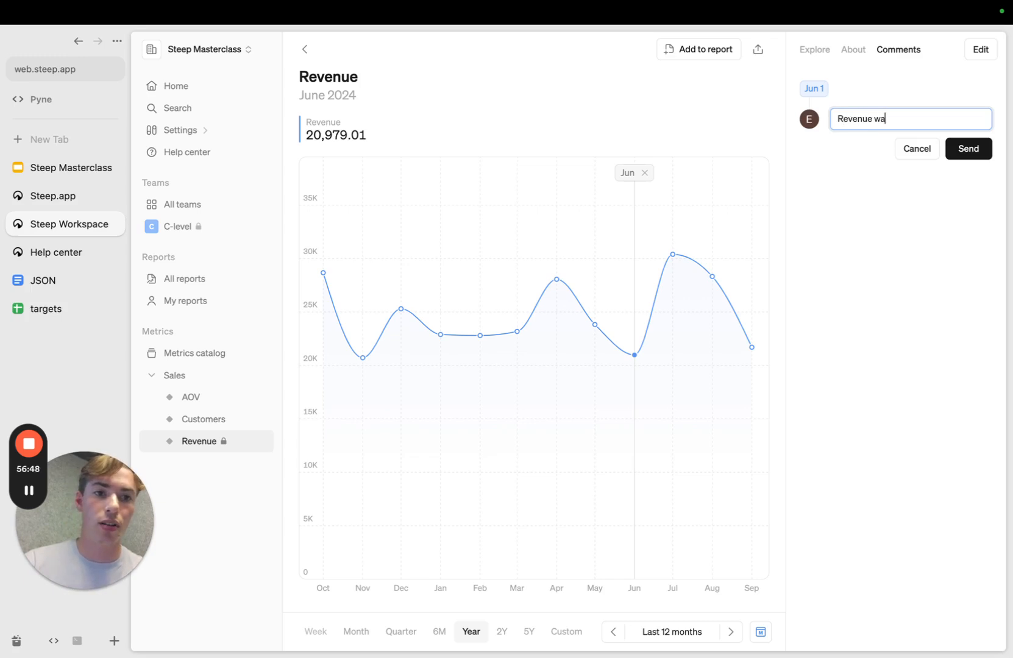
text(s down in)
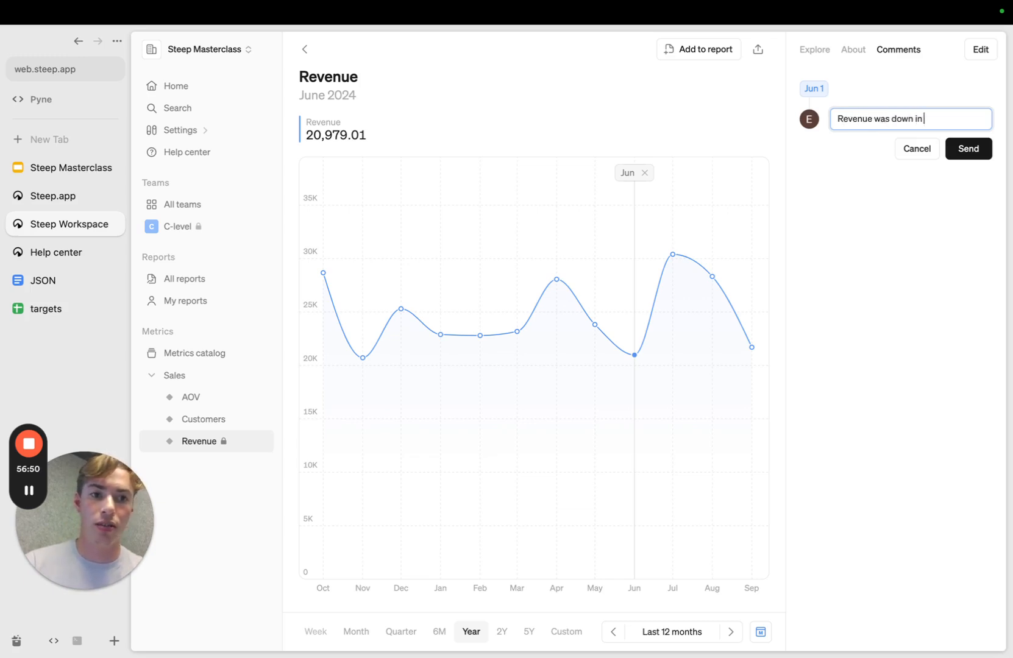
text( June becasue)
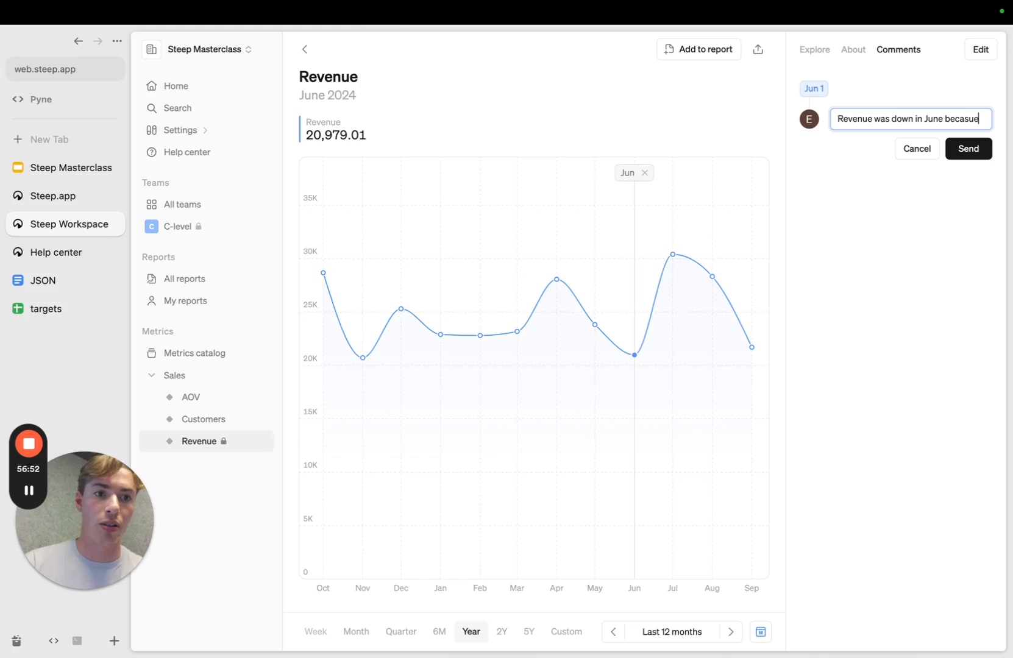
text( of X)
double_click(972, 120)
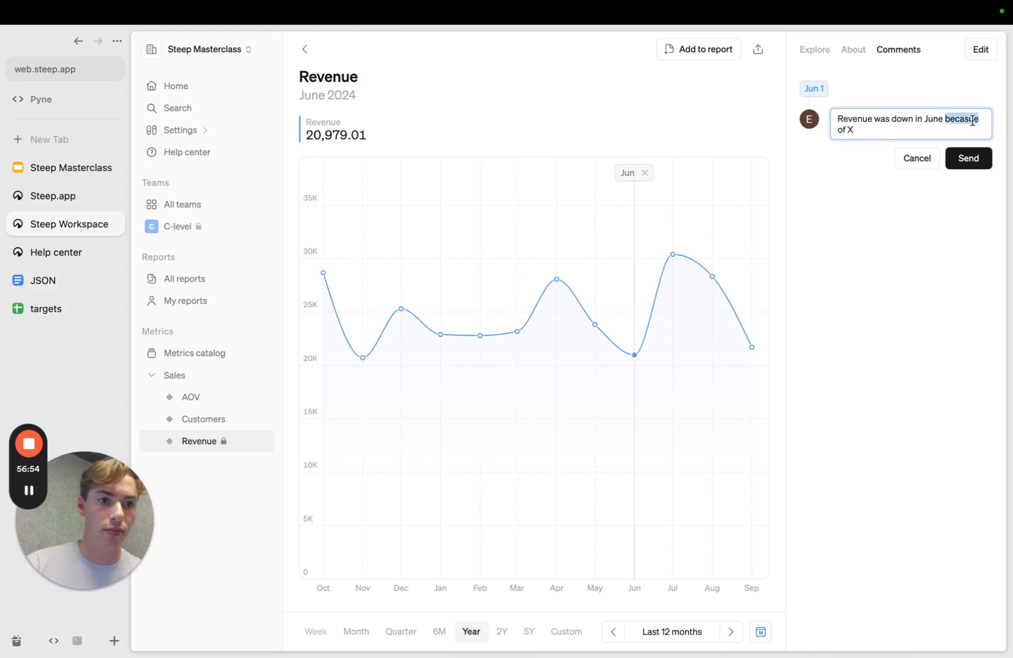
text(because)
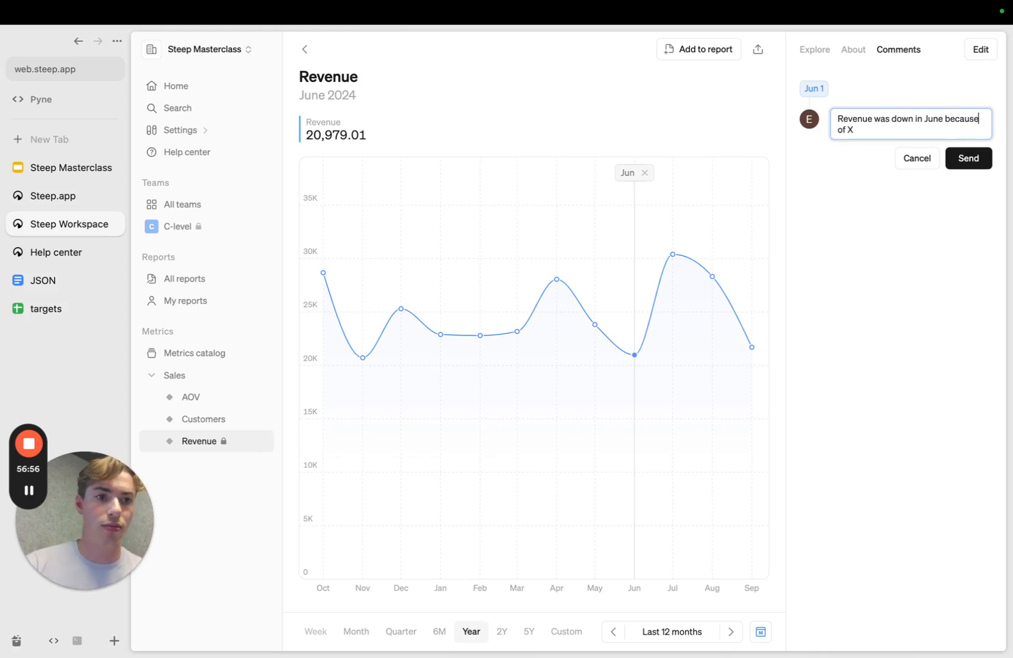
click(972, 159)
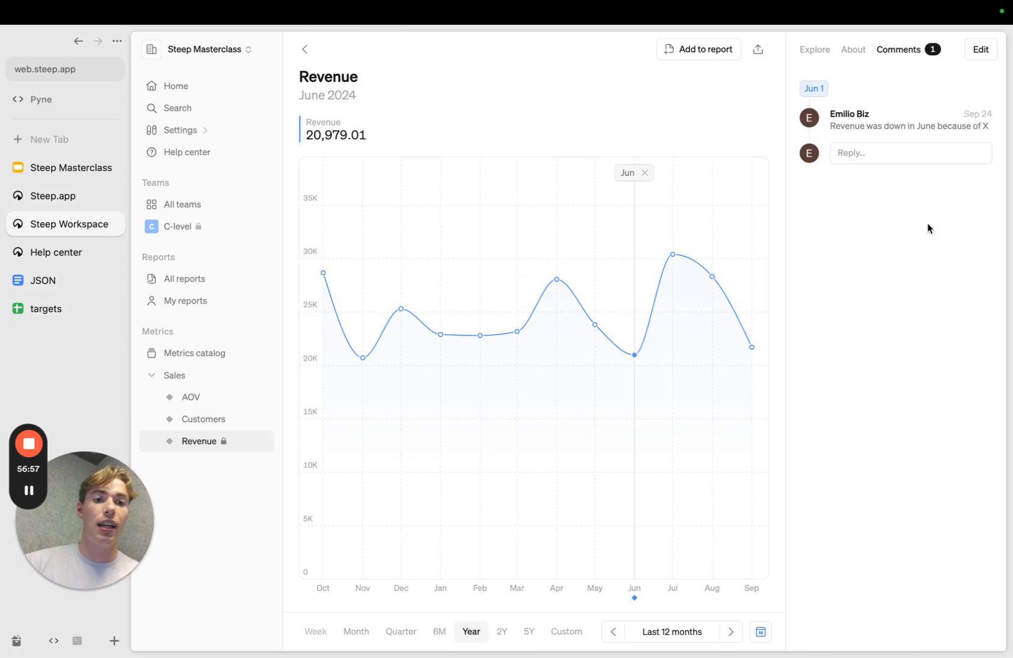
Deselect June, select it again on the Revenue chart to review its comment, and clear the selection
click(826, 51)
click(644, 173)
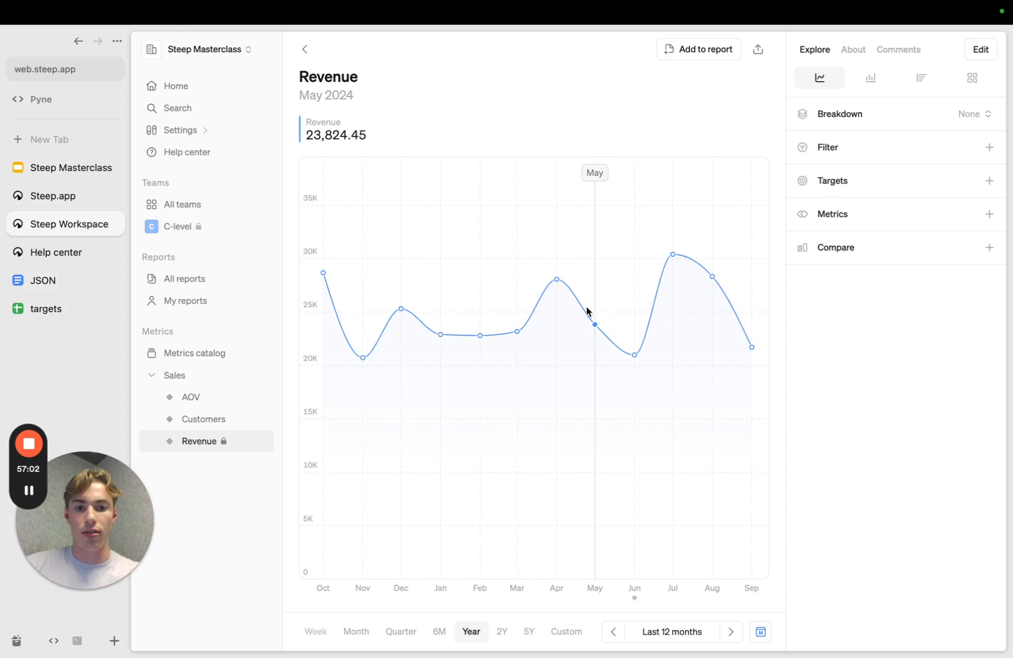
click(632, 334)
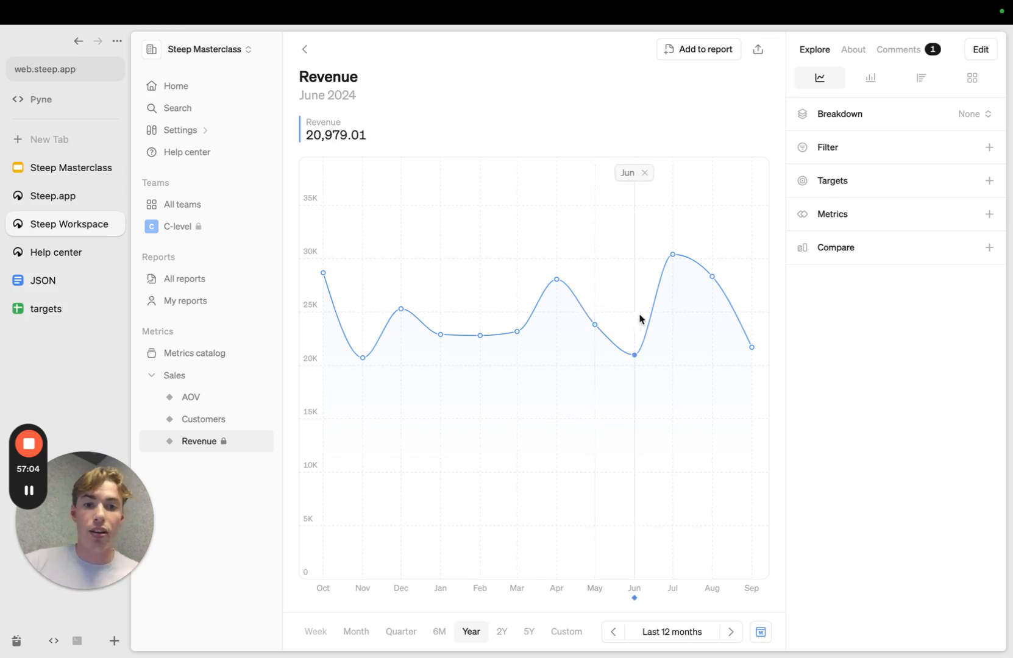
click(923, 54)
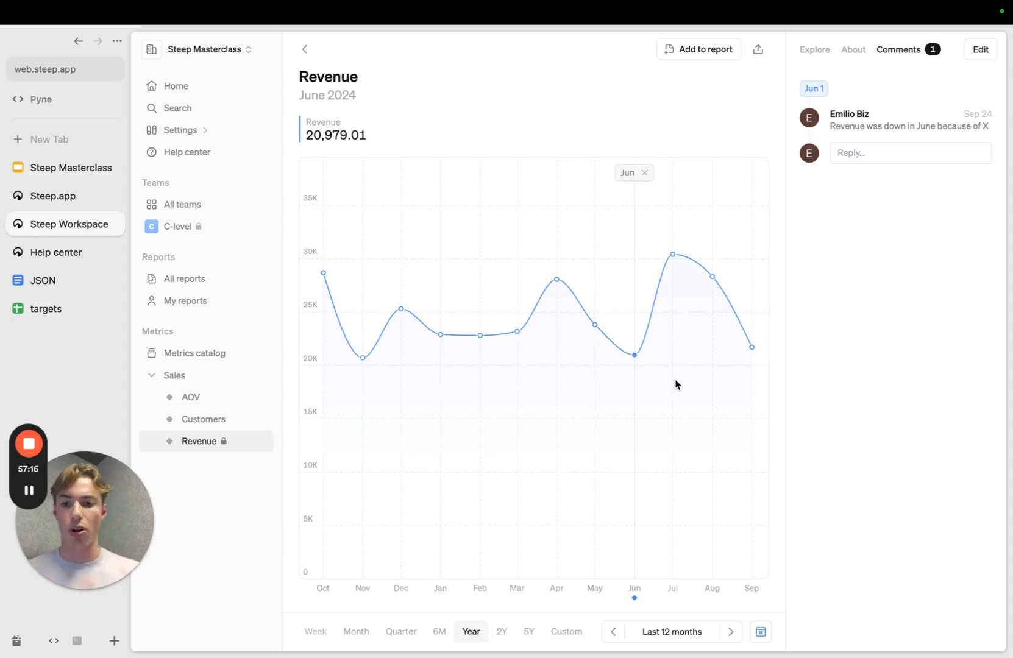
click(644, 173)
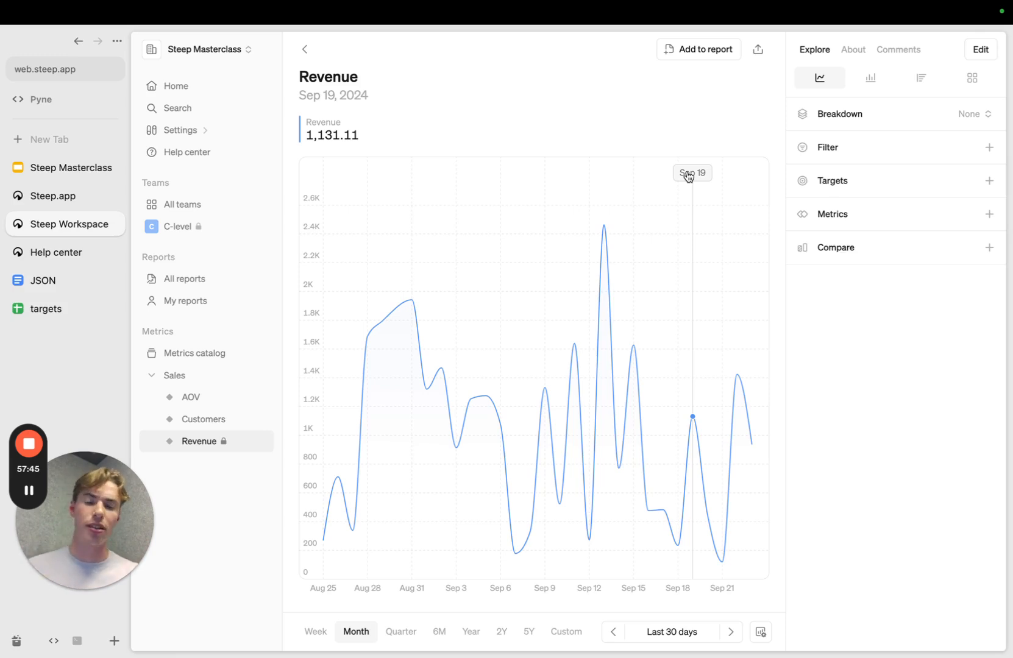
Copy the Revenue metric's data for the last 30 days and paste it at cell A1 of a new sheet in the targets spreadsheet
click(758, 51)
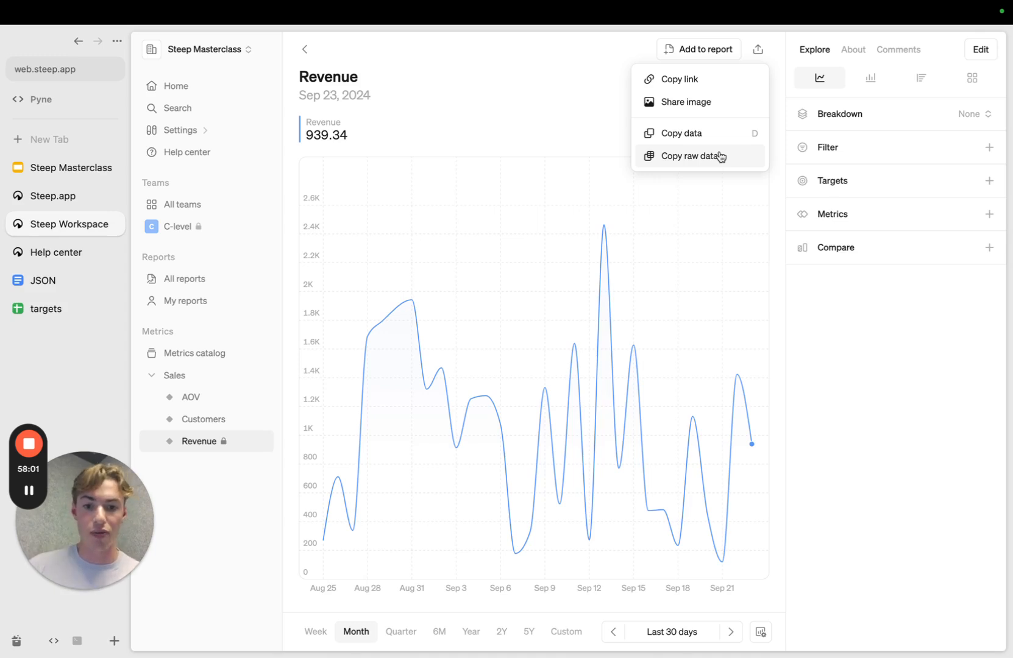
click(708, 137)
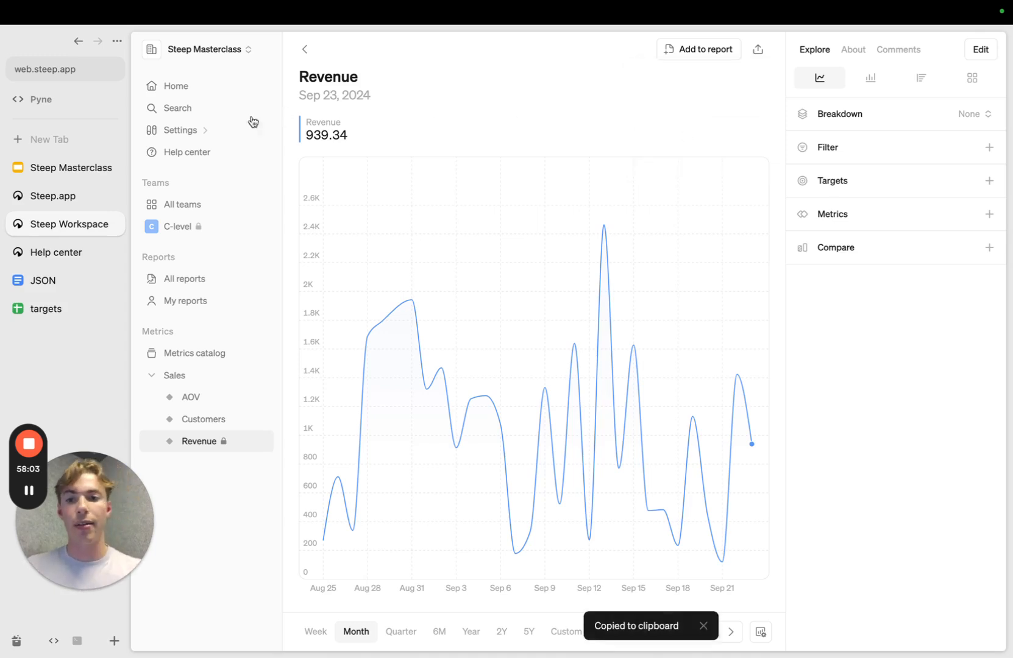
click(54, 314)
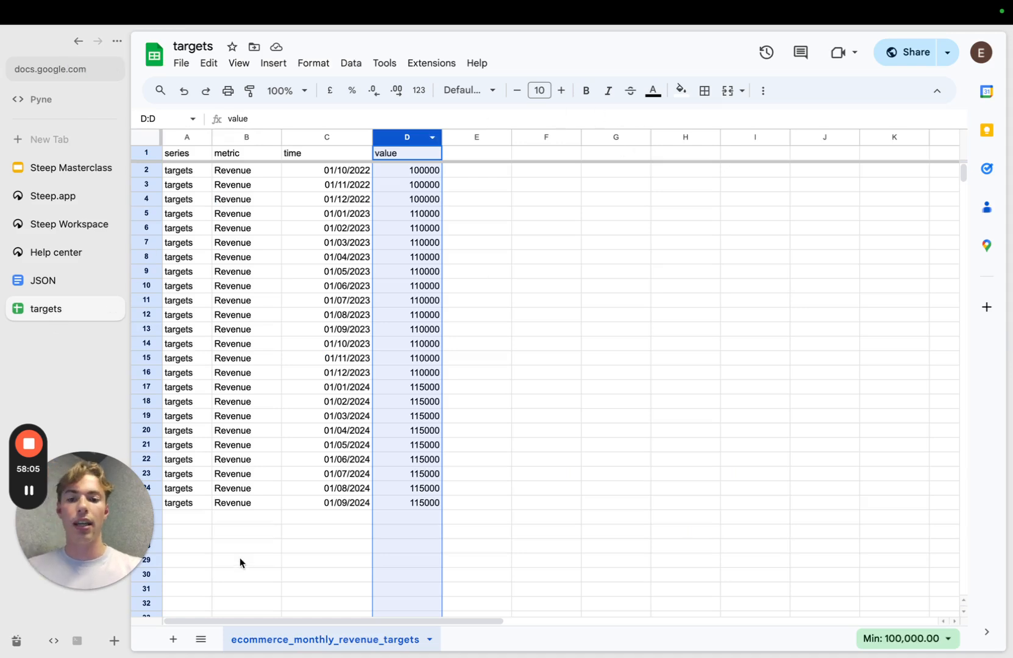
click(173, 640)
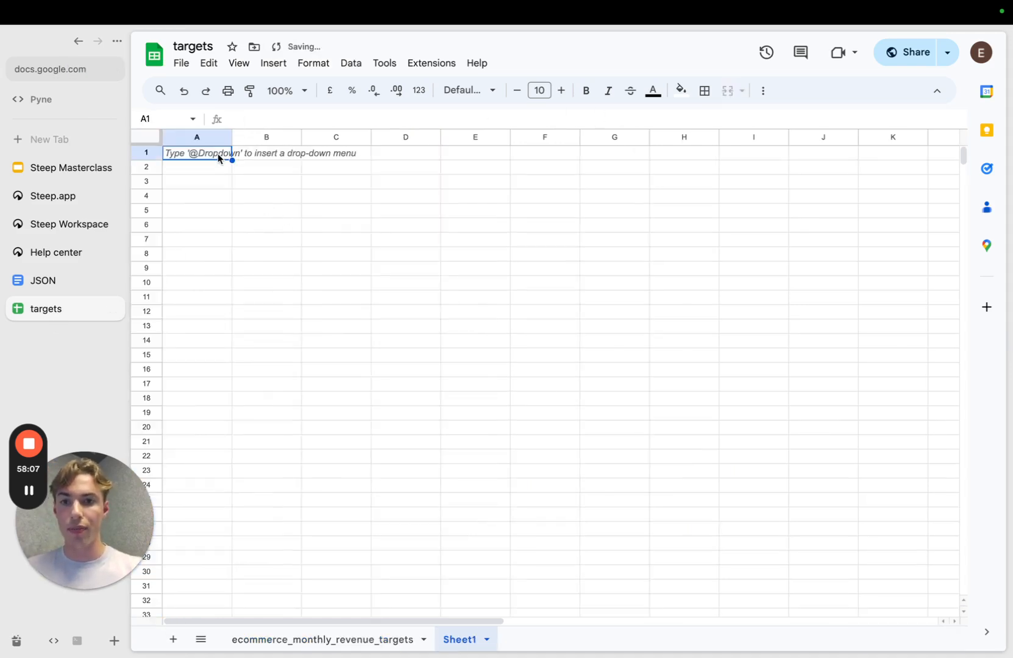
key(super+v)
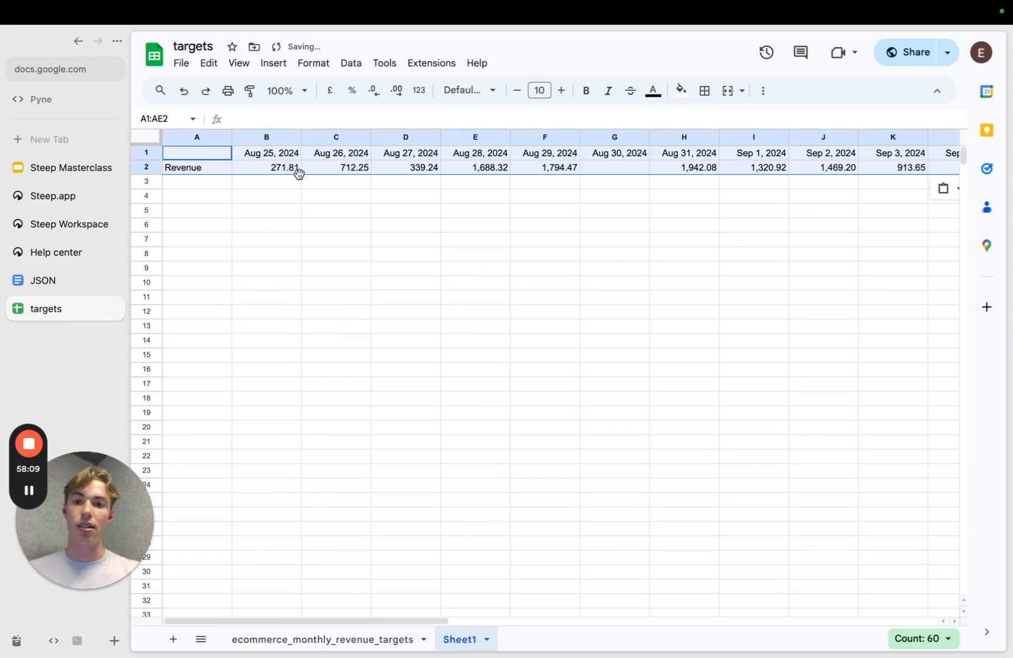
scroll(266, 194, right, 10)
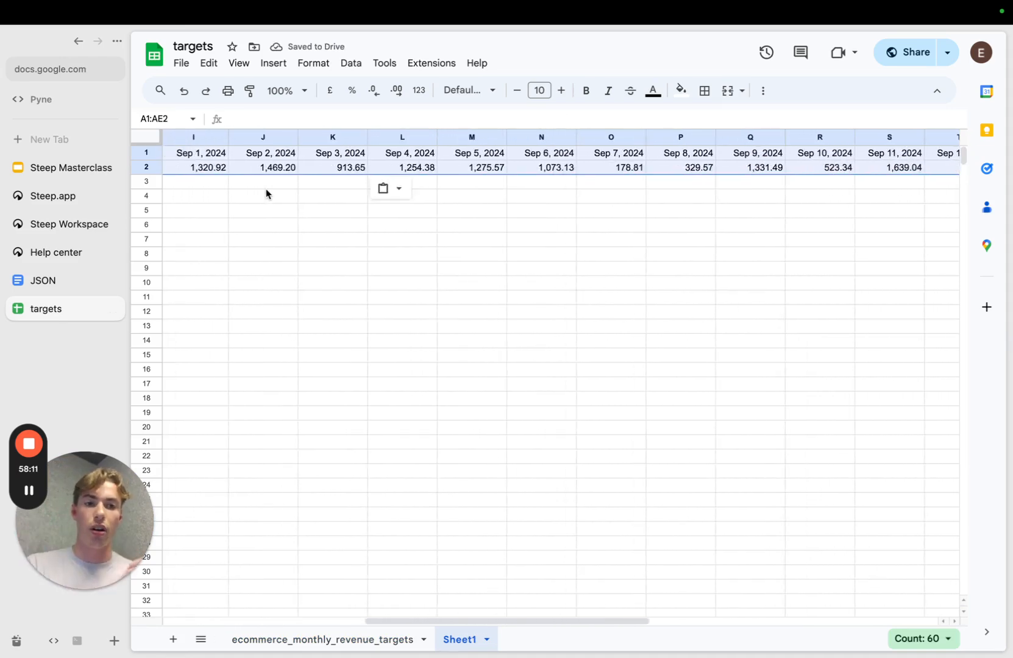
scroll(266, 193, right, 6)
scroll(266, 194, right, 3)
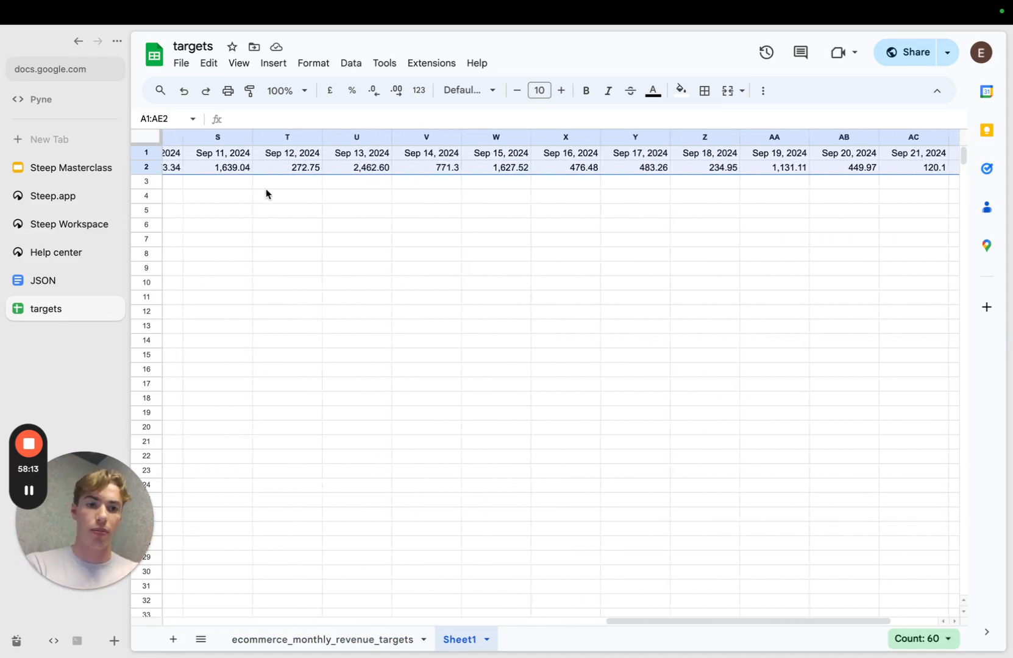
scroll(265, 193, left, 10)
Copy the Revenue metric's raw data from the Steep workspace and paste it at cell A4 of the new sheet in targets
click(198, 195)
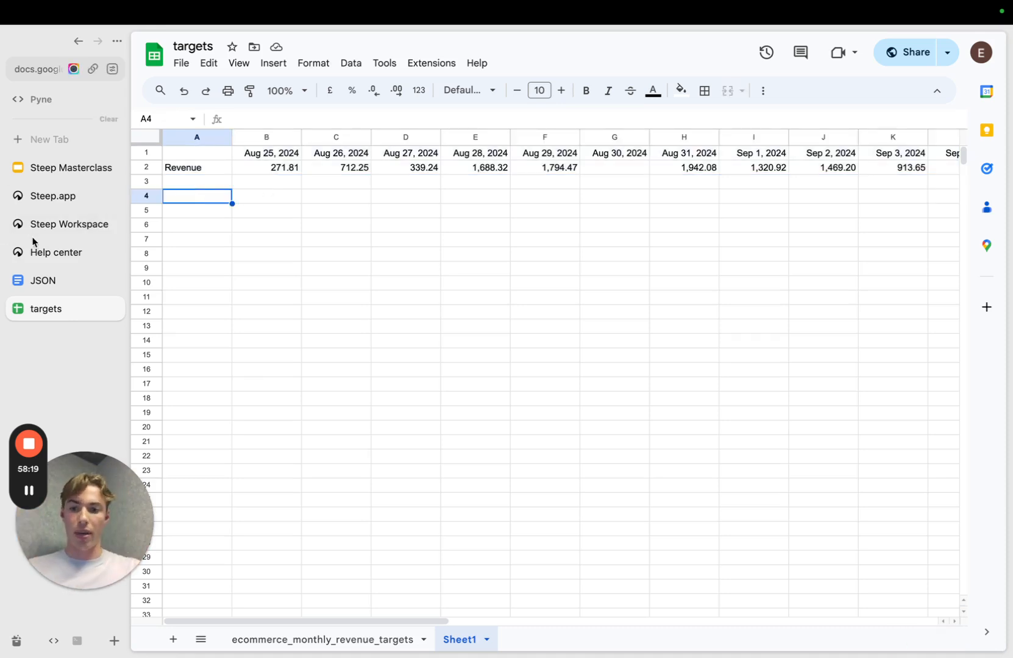
click(73, 196)
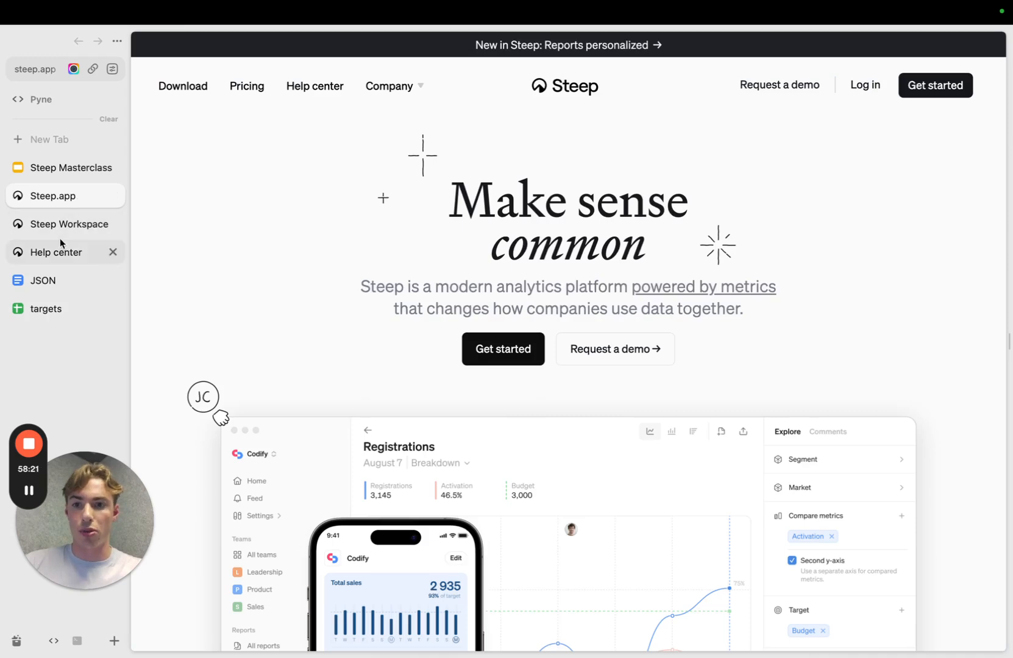
click(59, 250)
click(71, 230)
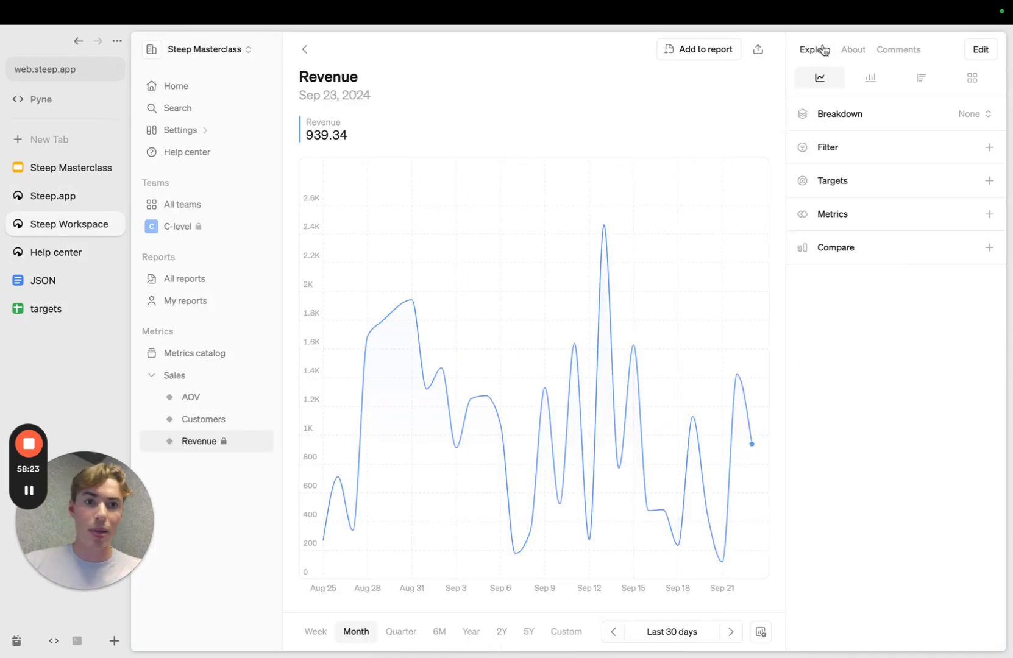
click(758, 49)
click(701, 156)
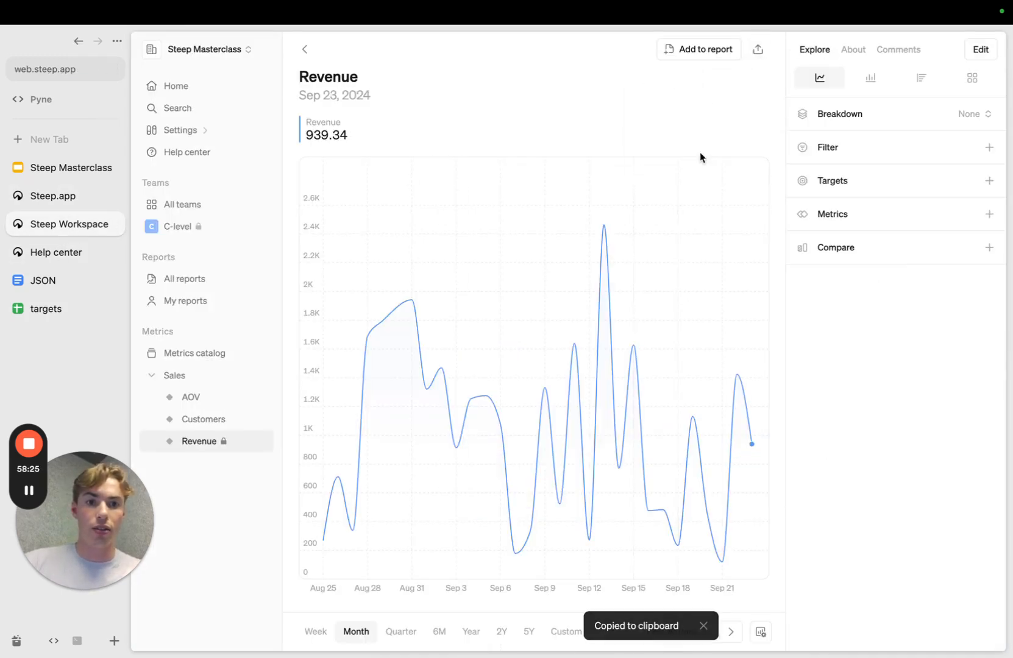
click(61, 309)
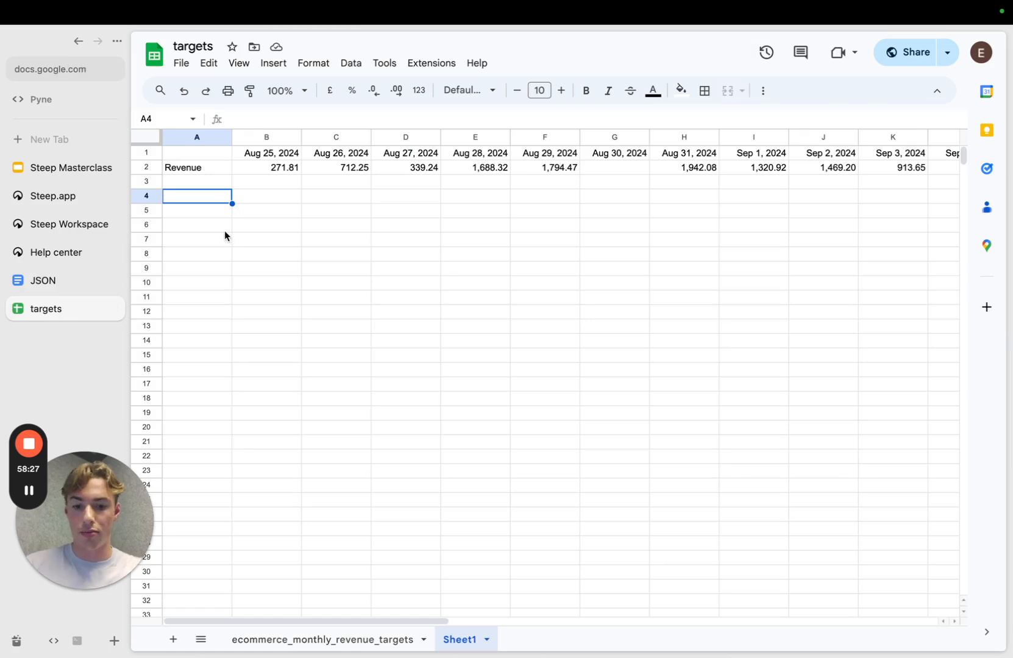
key(super+v)
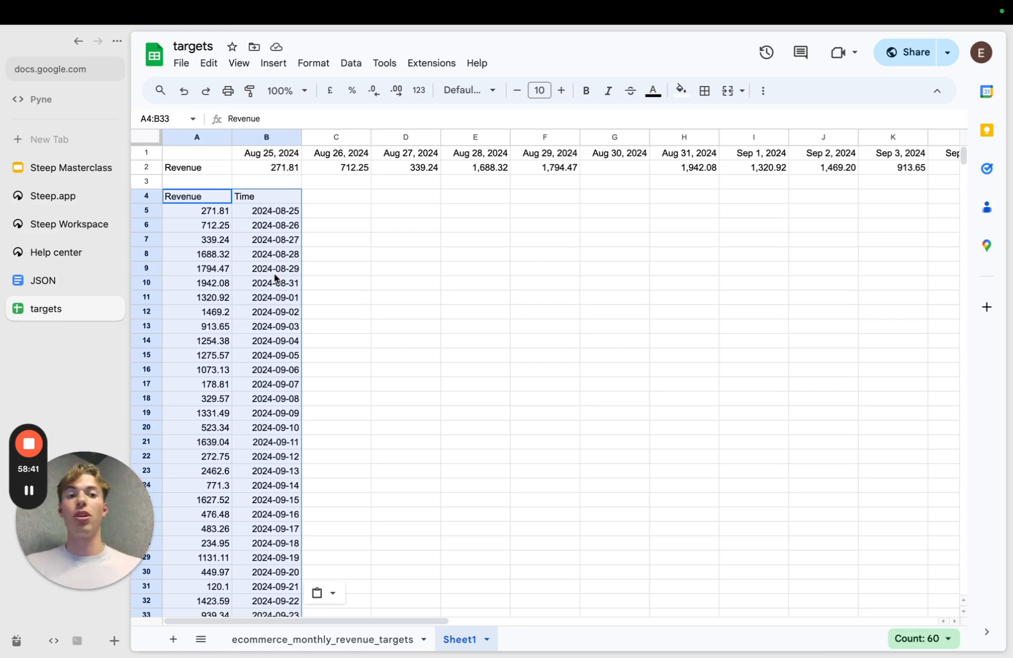
Return to the Steep workspace and display Revenue with a monthly time grain over the last 12 months
click(66, 225)
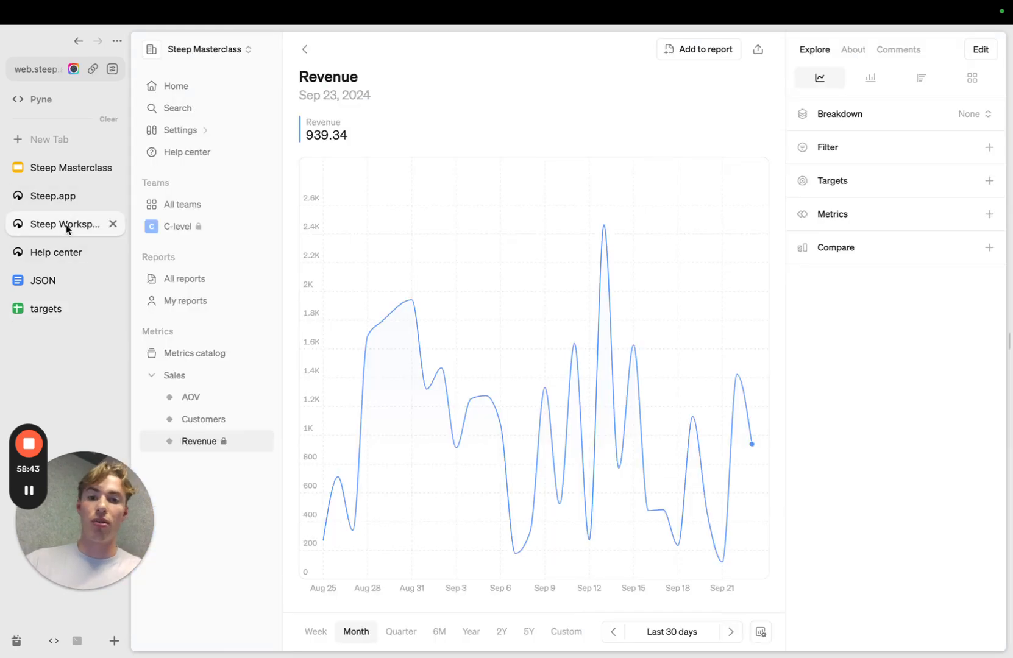
click(761, 55)
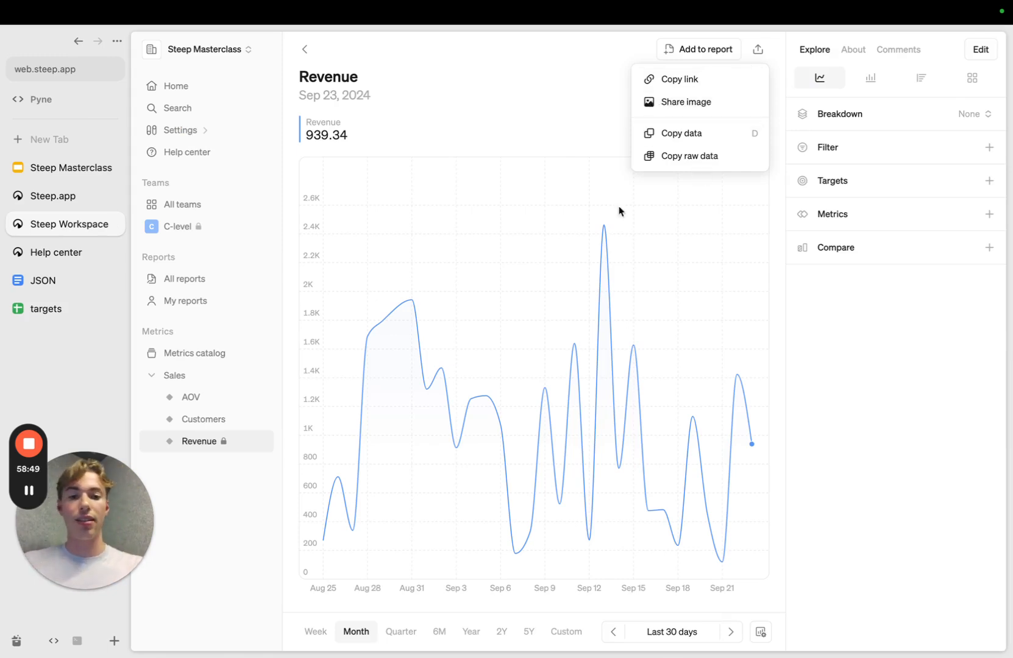
click(830, 564)
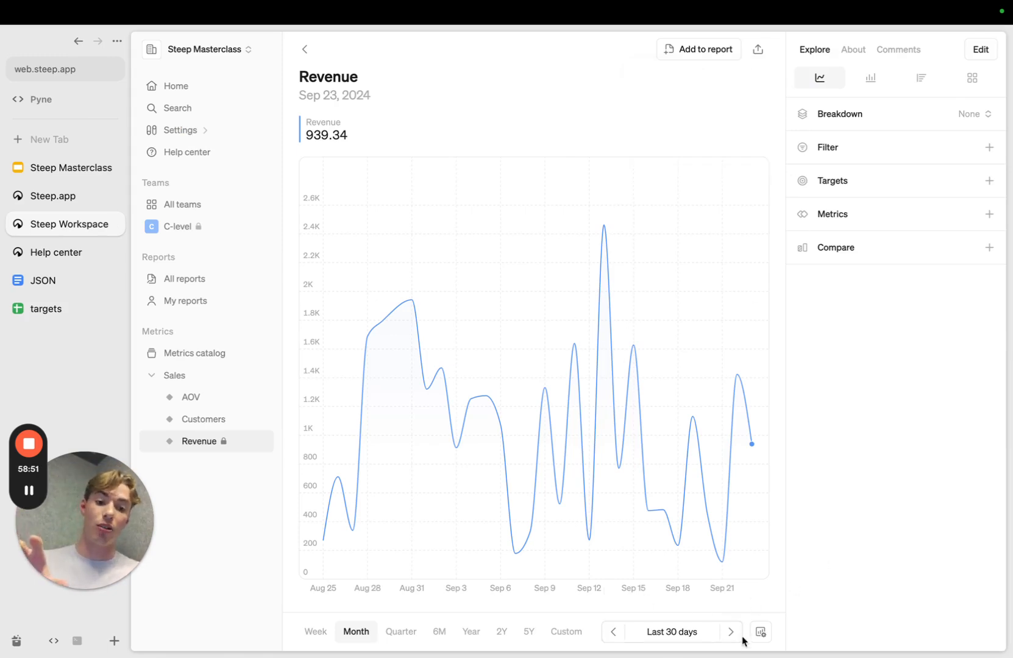
click(760, 632)
click(704, 480)
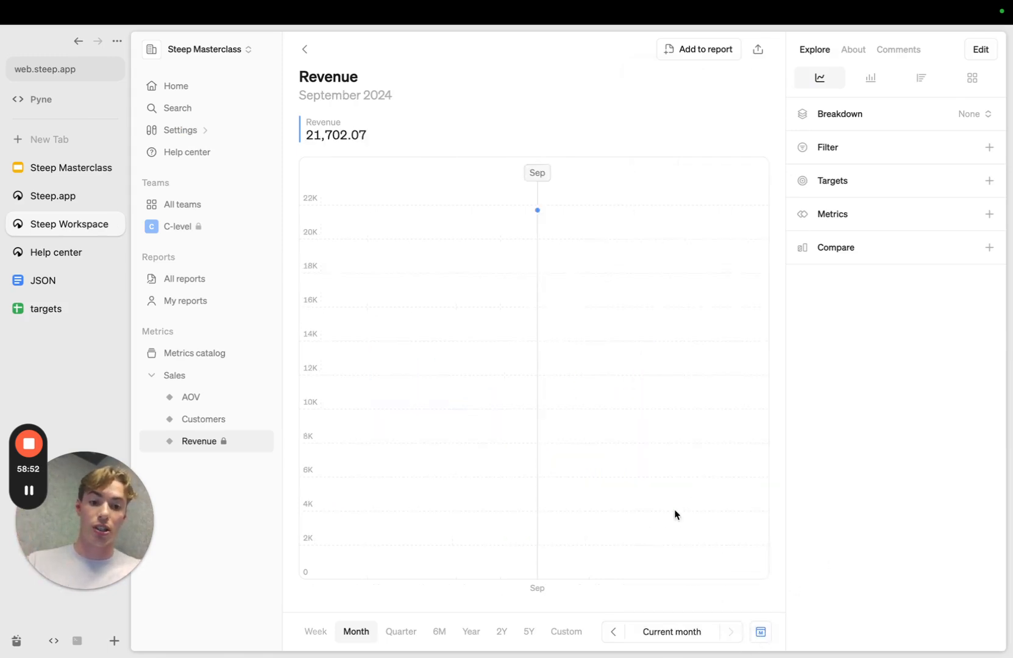
click(471, 631)
Copy the raw data of the monthly Revenue view and paste it at cell D4 of the new sheet in targets
click(758, 49)
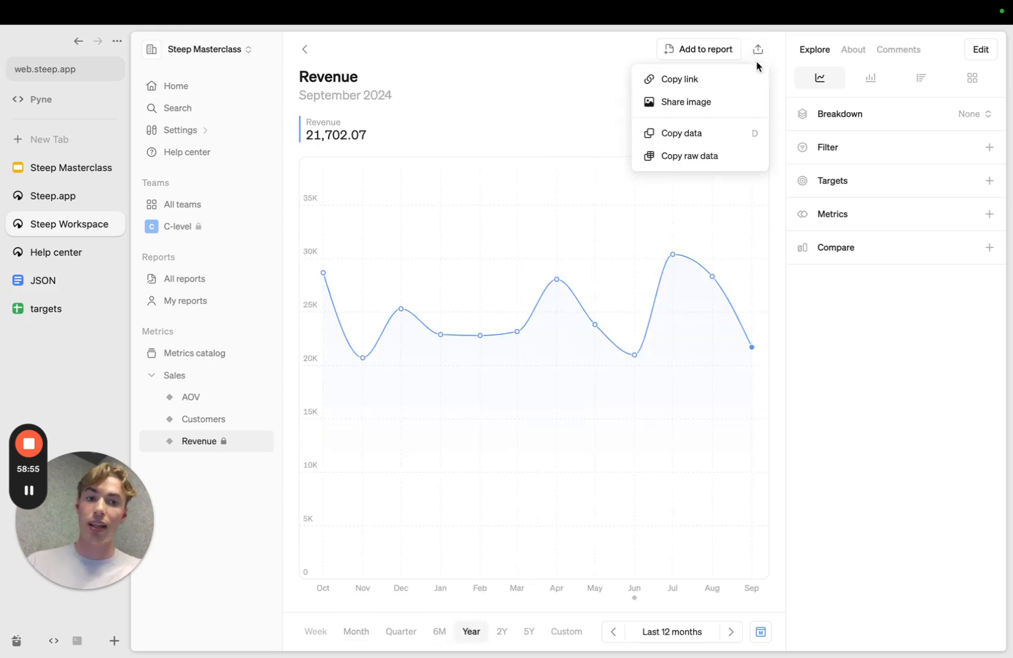
click(716, 156)
click(49, 312)
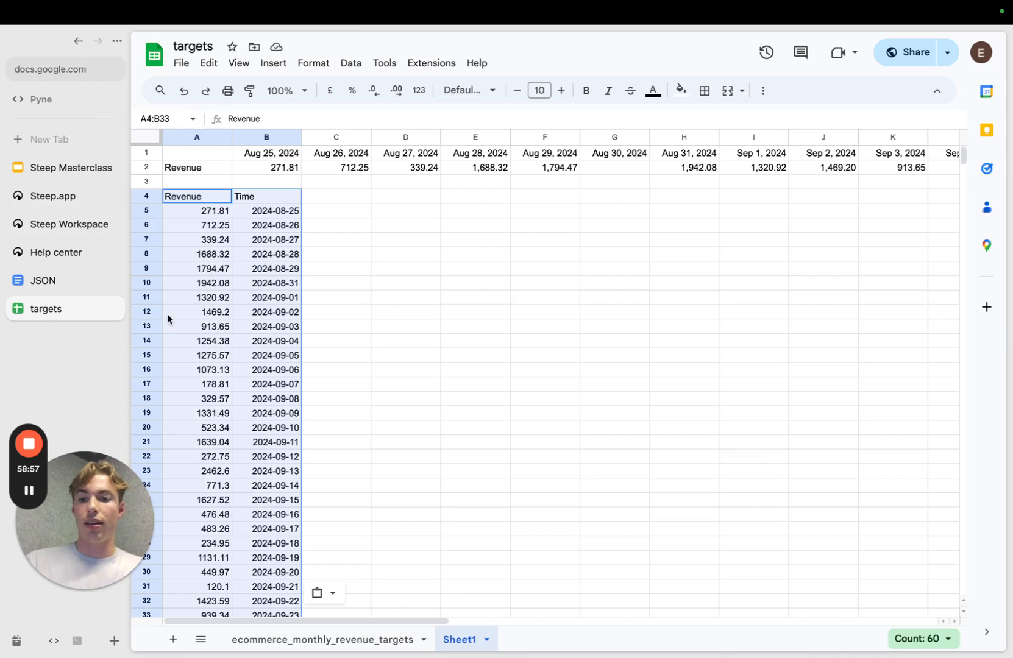
click(392, 198)
key(ctrl+v)
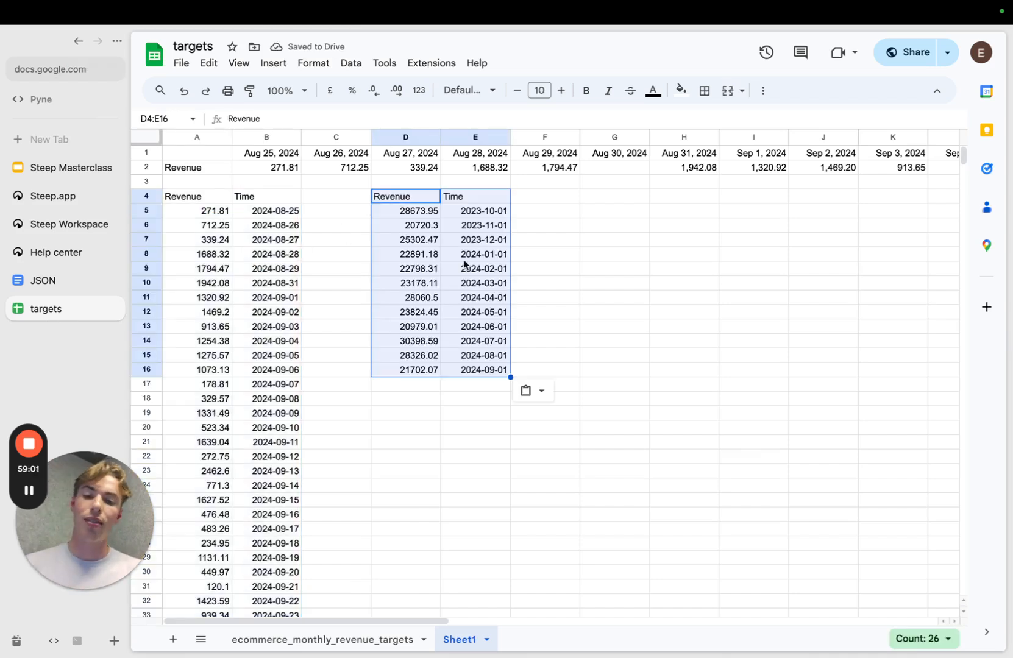
click(29, 490)
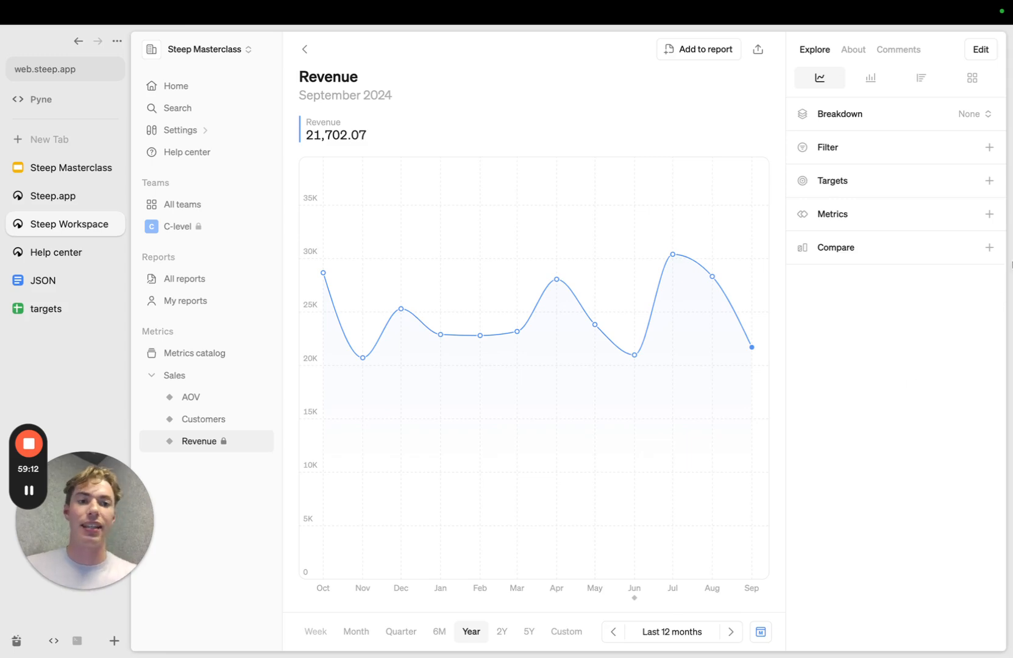
Edit the Revenue metric in the Steep workspace and start a new slice named "Belgium"
click(978, 49)
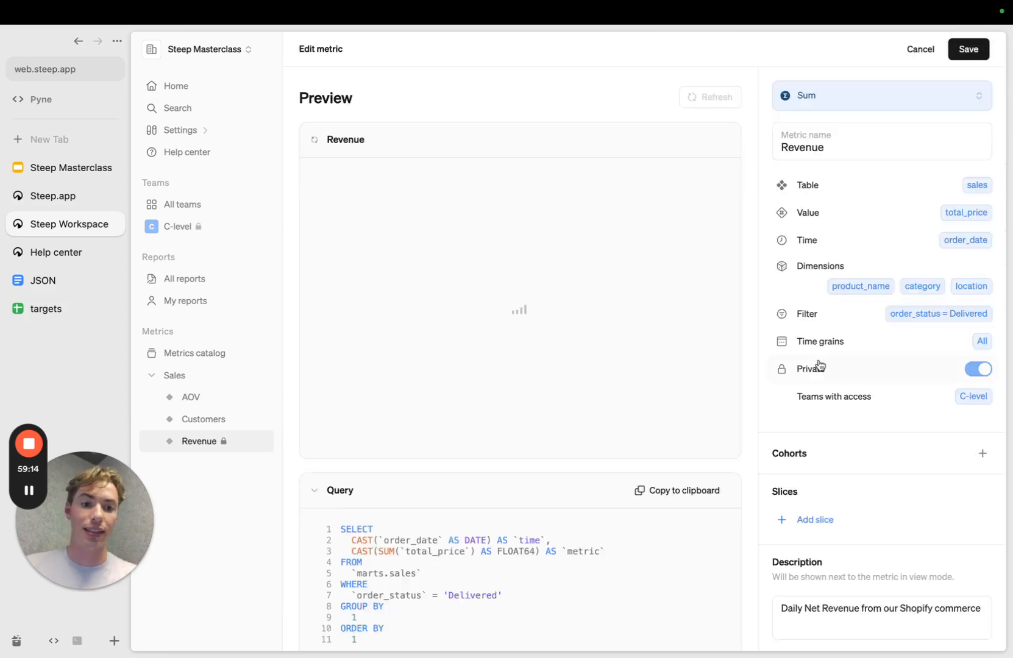
scroll(819, 364, down, 2)
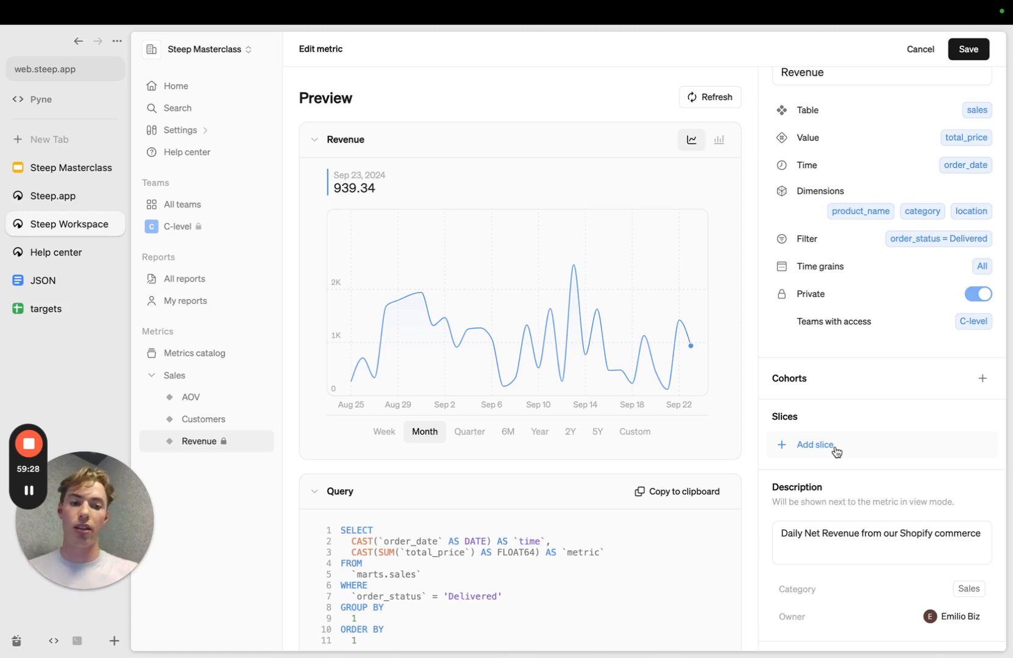
click(836, 452)
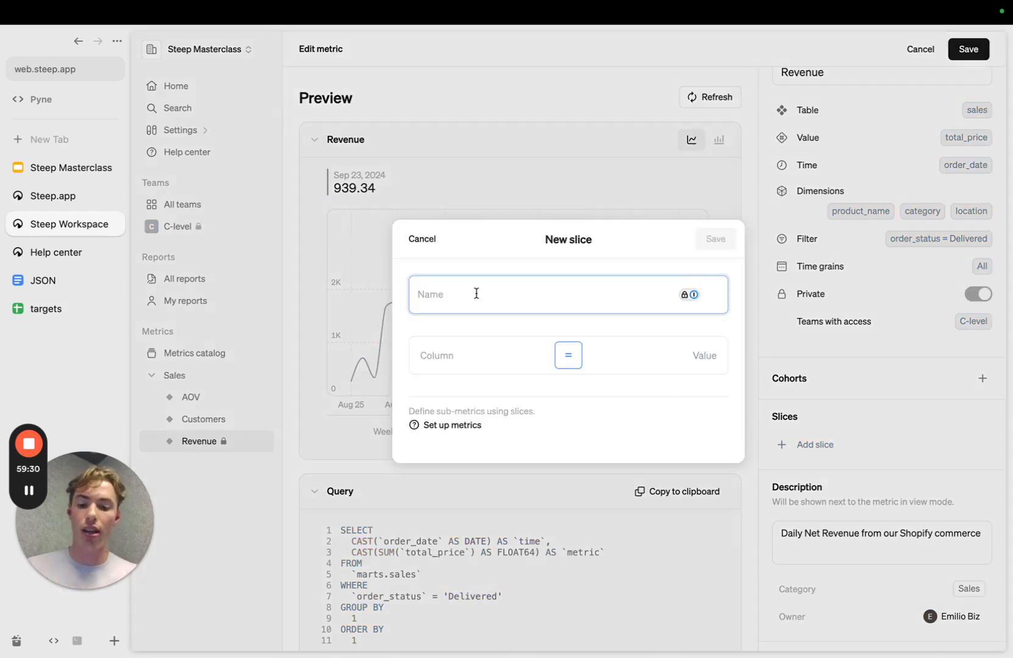
text(Belgu)
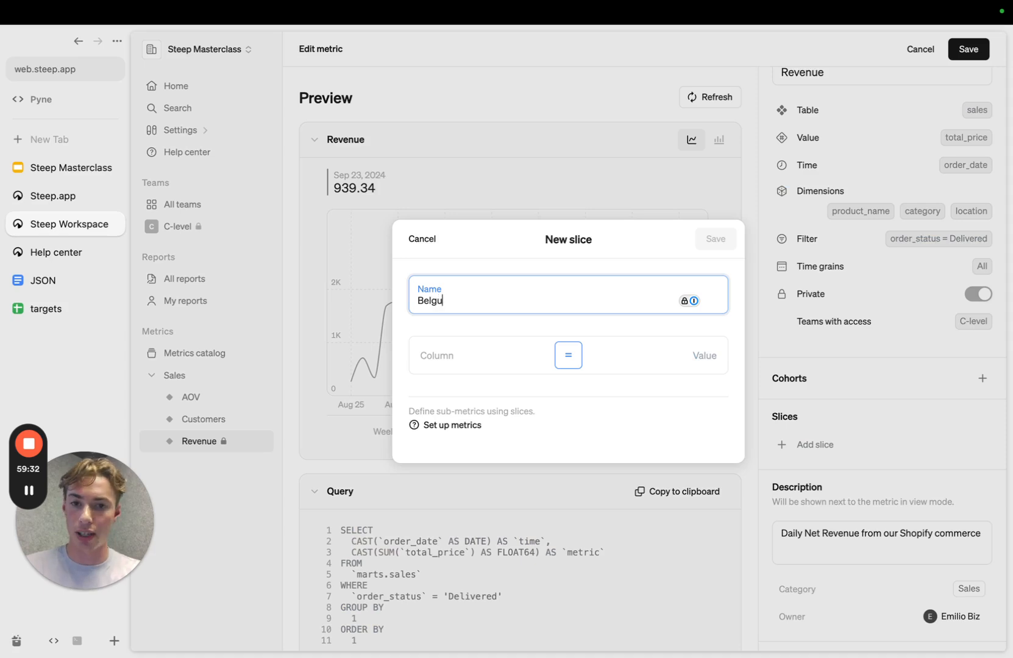
key(BackSpace)
text(ium)
Define the slice's condition with the location column, the value "Belgium" and the IN operator
click(445, 354)
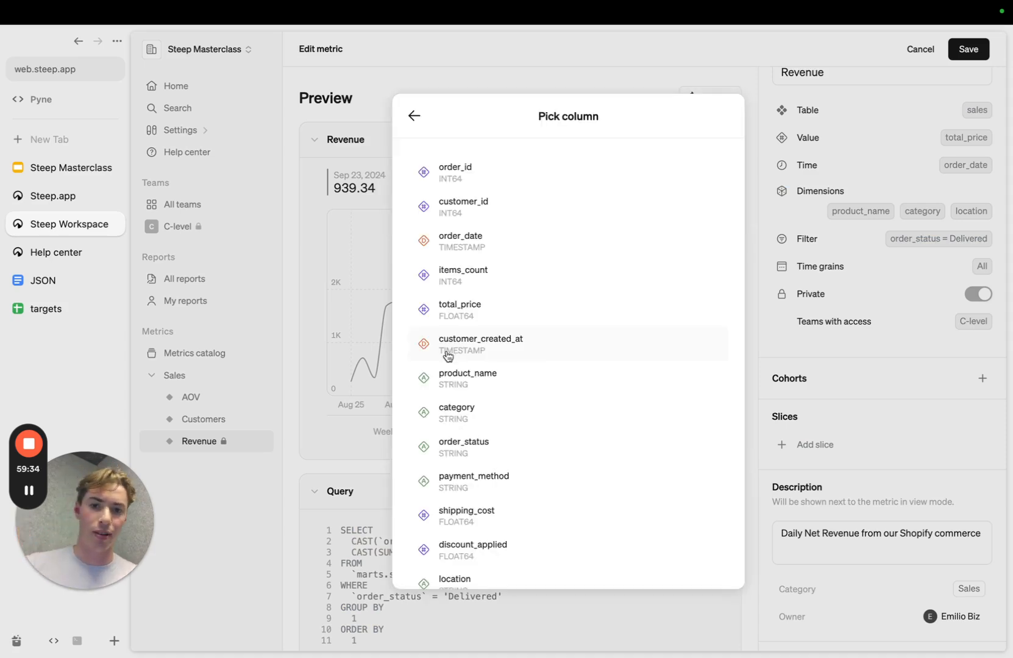
scroll(532, 303, down, 3)
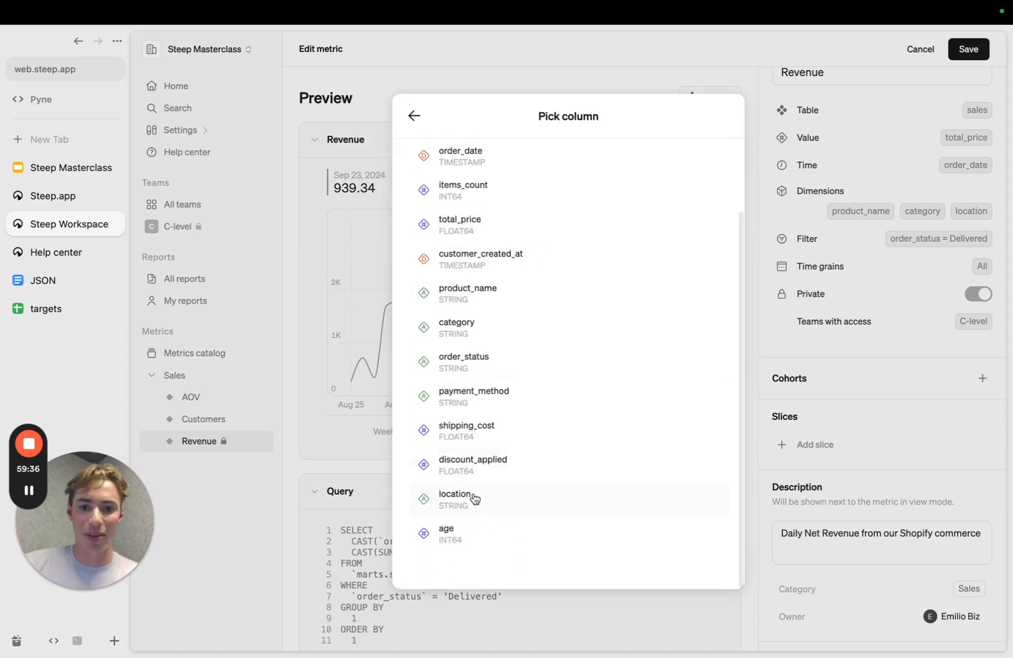
click(475, 499)
click(702, 358)
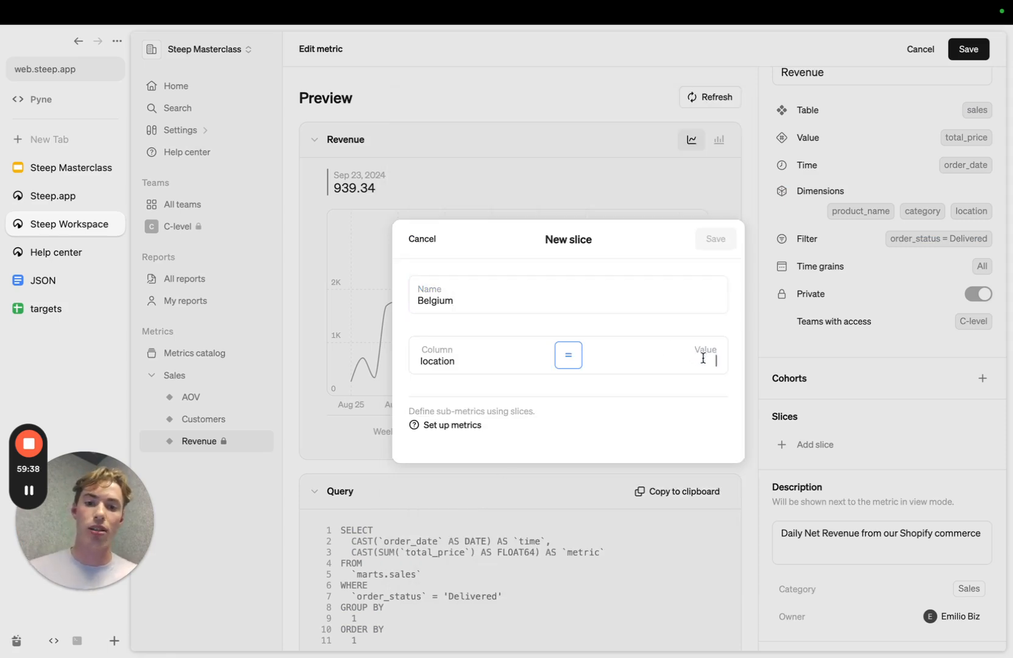
text(Br)
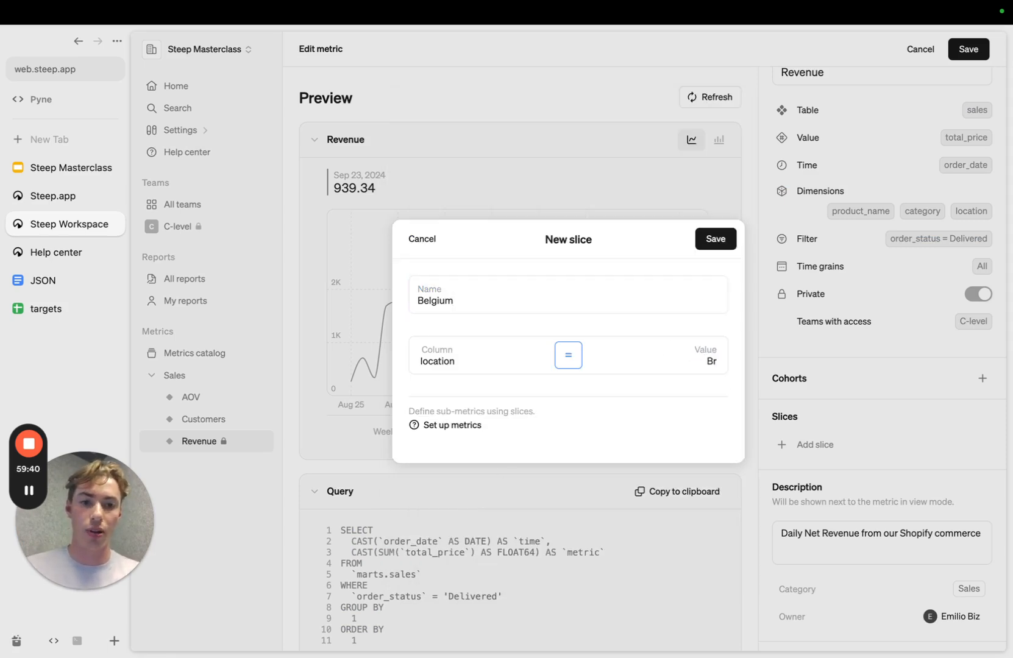
key(BackSpace)
text(eligu)
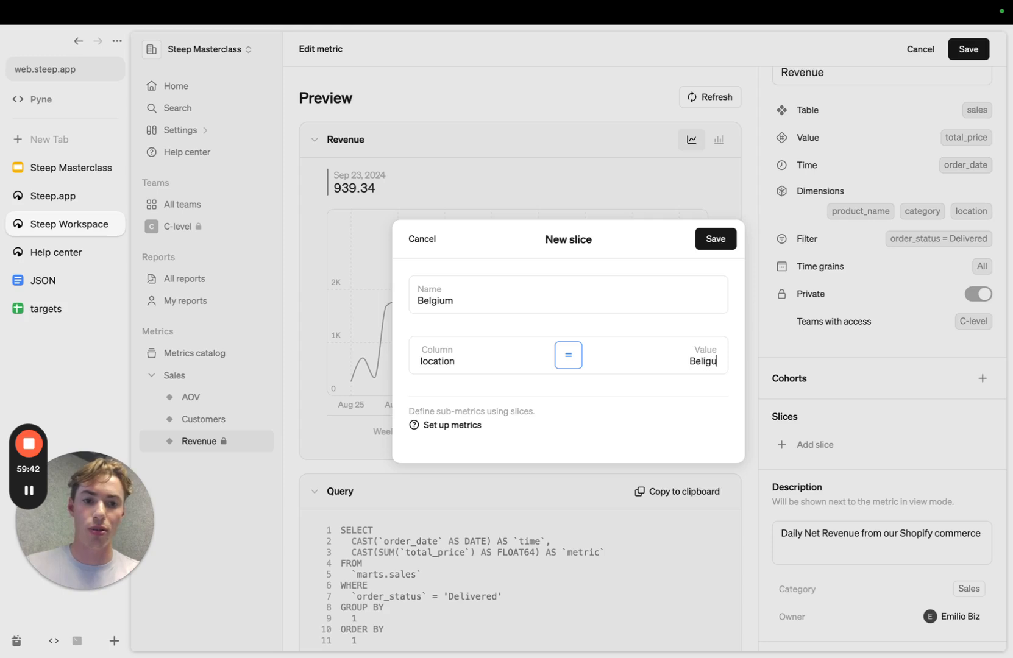
key(BackSpace)
key(BackSpace)
key(BackSpace)
text(gium)
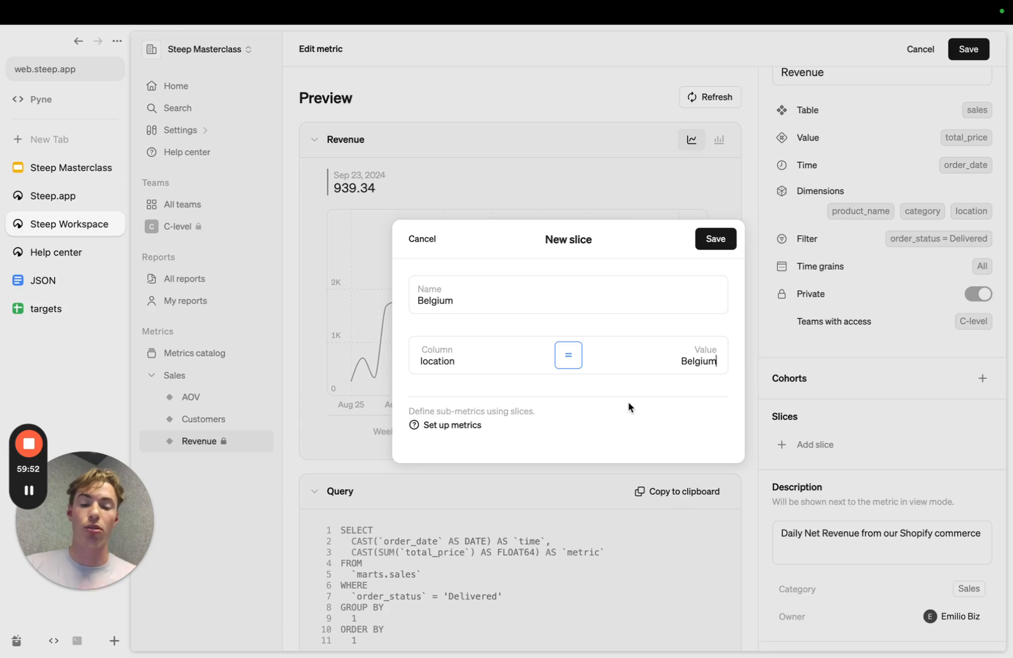
click(569, 367)
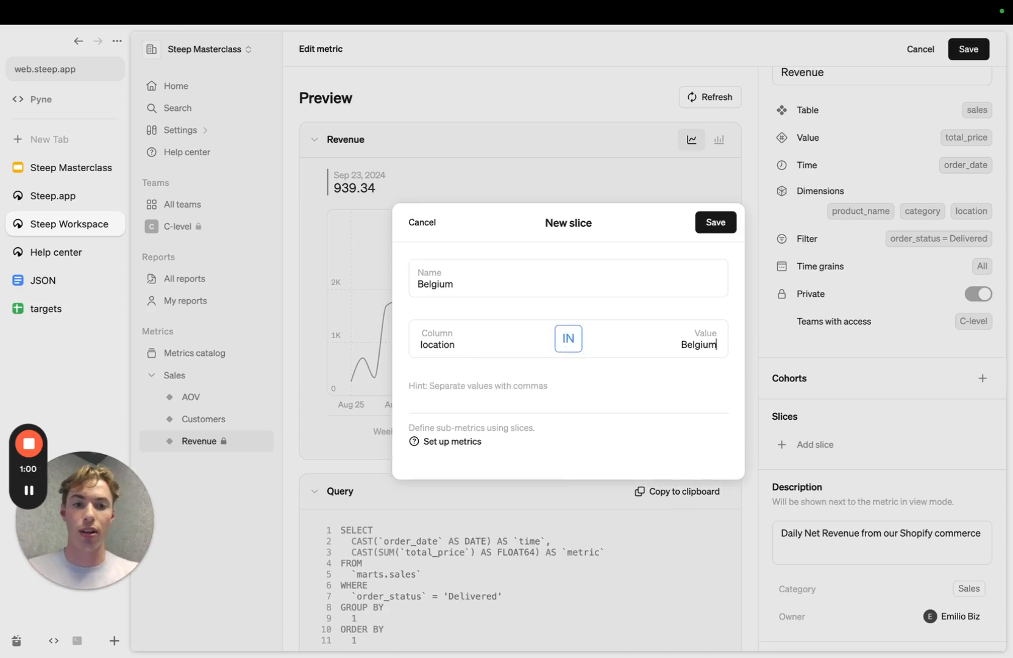
Try adding UK and France as comma-separated values in the slice's location condition, and remove them again
text(, UK, France)
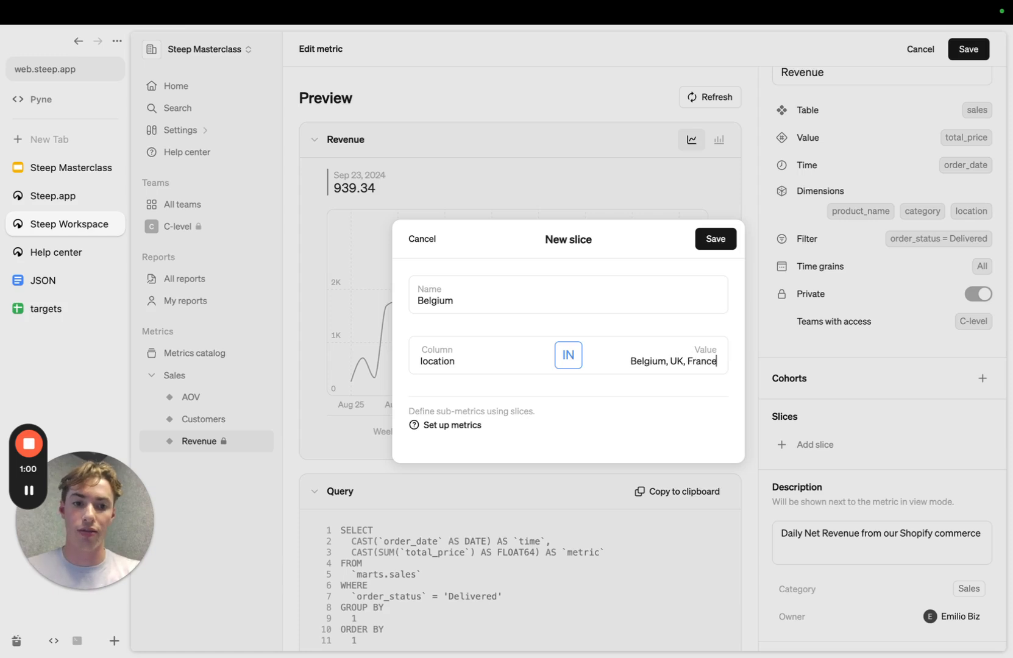
key(BackSpace)
key(BackSpace)
key(BackSpace)
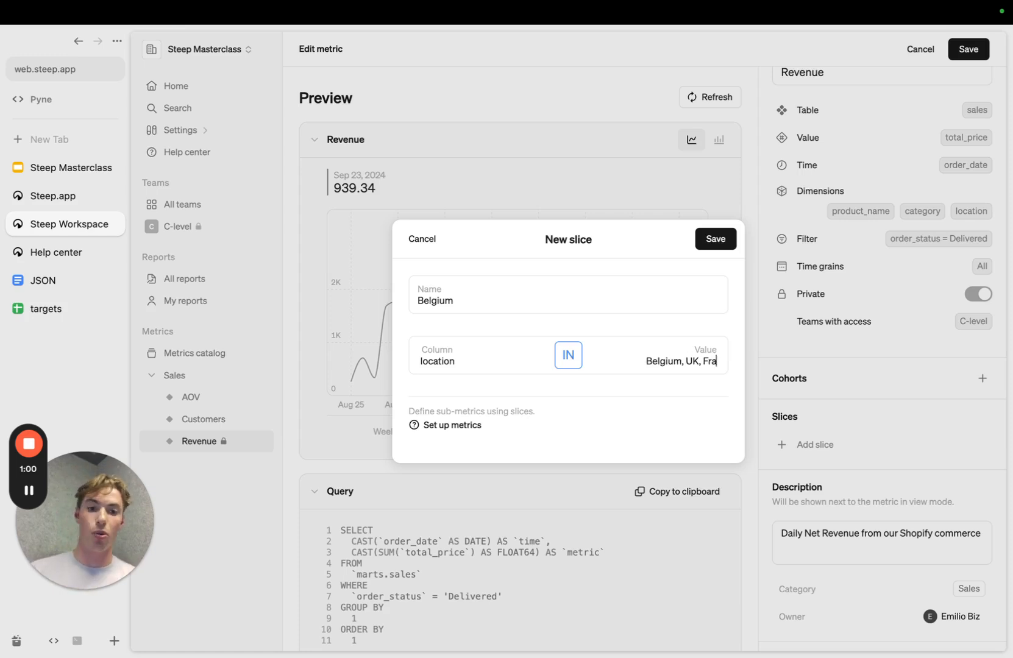
key(BackSpace)
key(BackSpace)
key(BackSpace)
key(BackSpace)
key(BackSpace)
key(BackSpace)
key(BackSpace)
key(BackSpace)
key(BackSpace)
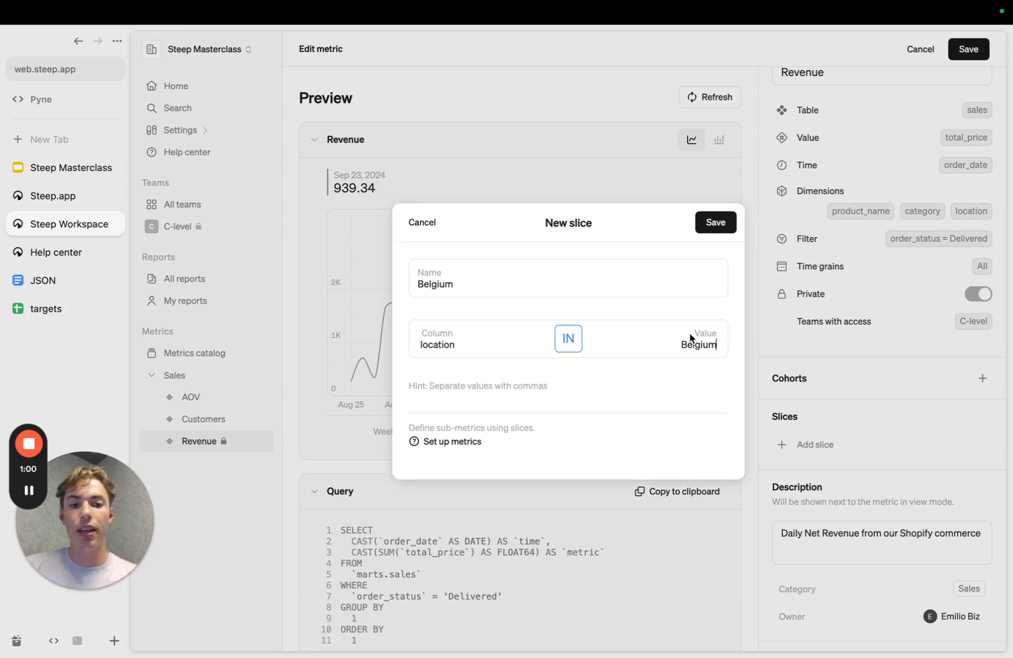
Set the Belgium slice's location operator to =, save the slice, and check the slice choices offered in the metric preview
click(573, 350)
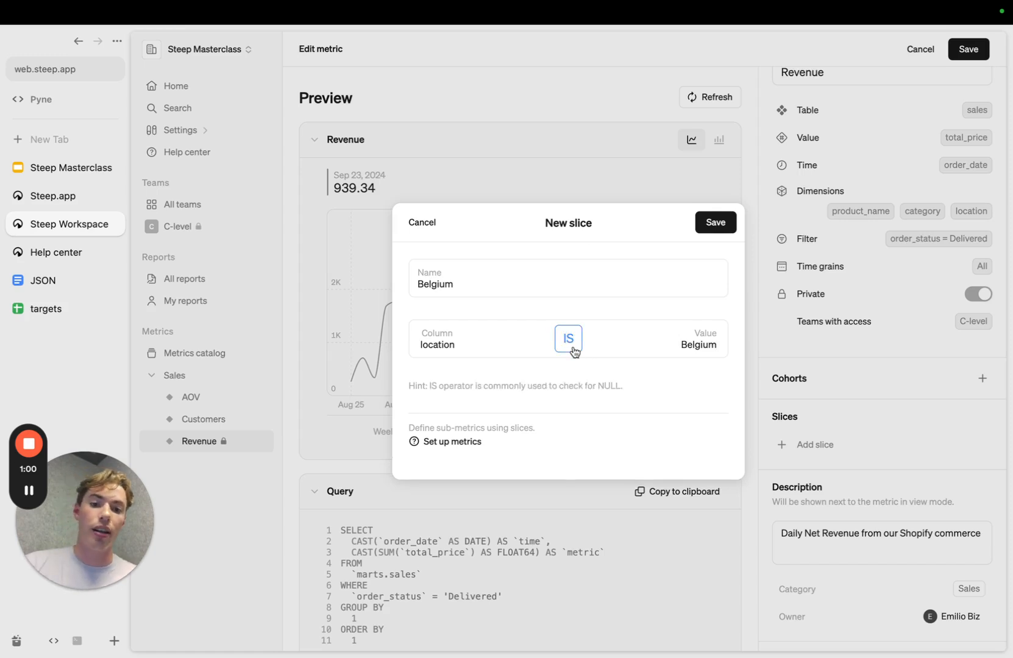
click(573, 350)
click(572, 350)
click(573, 361)
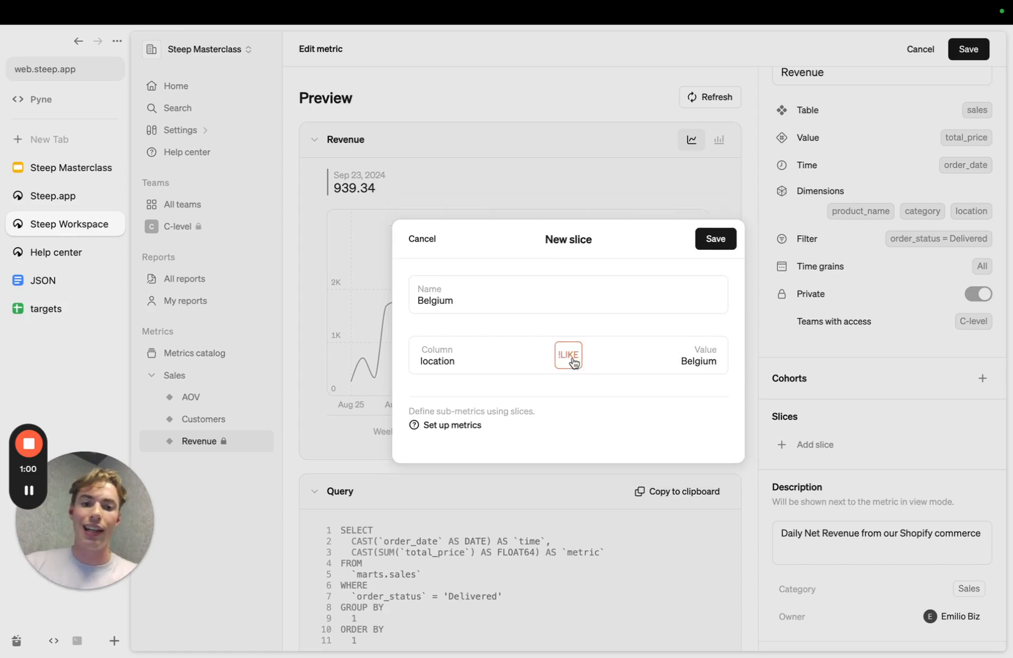
click(572, 362)
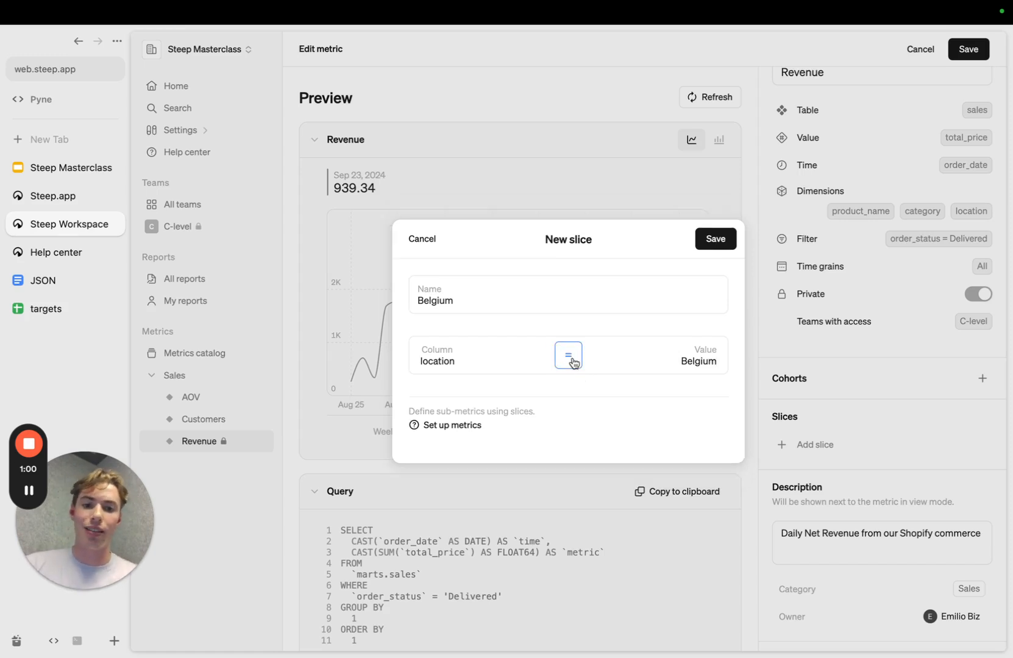
click(723, 244)
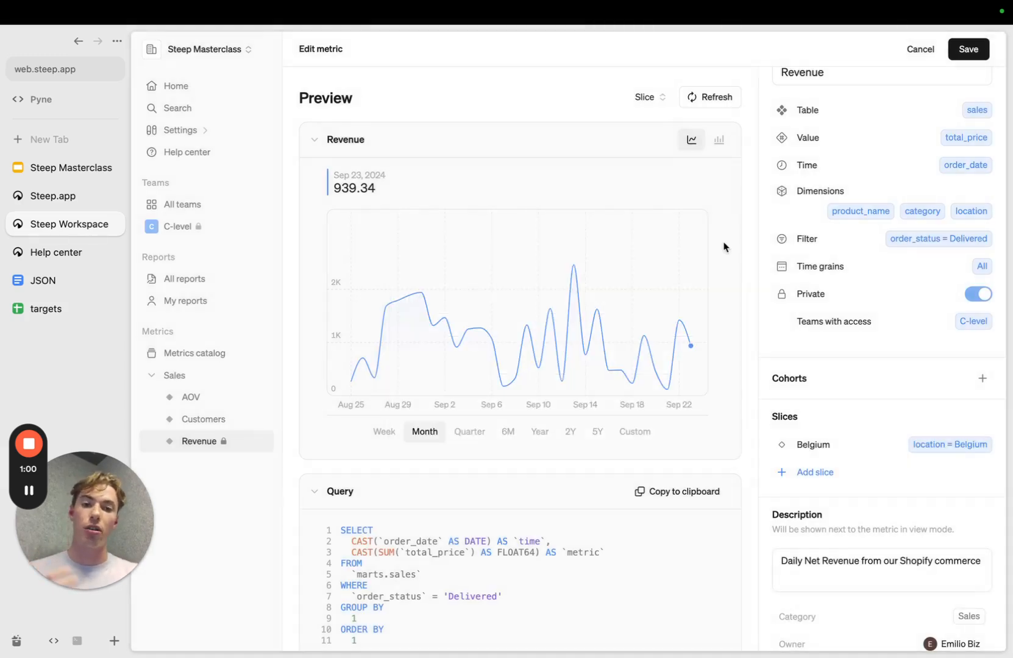
click(646, 98)
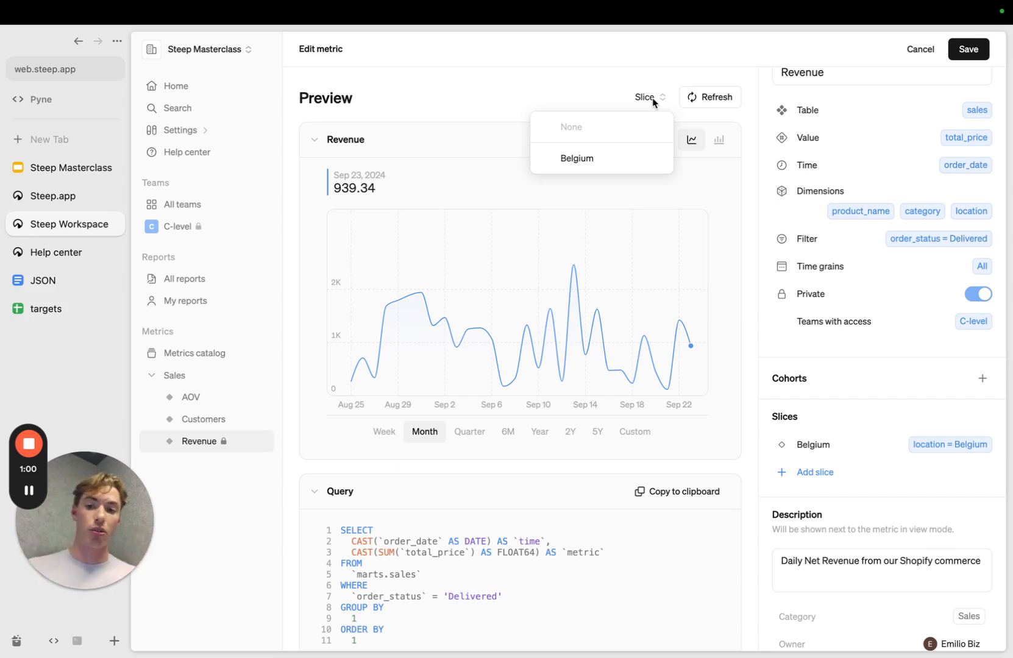
click(650, 98)
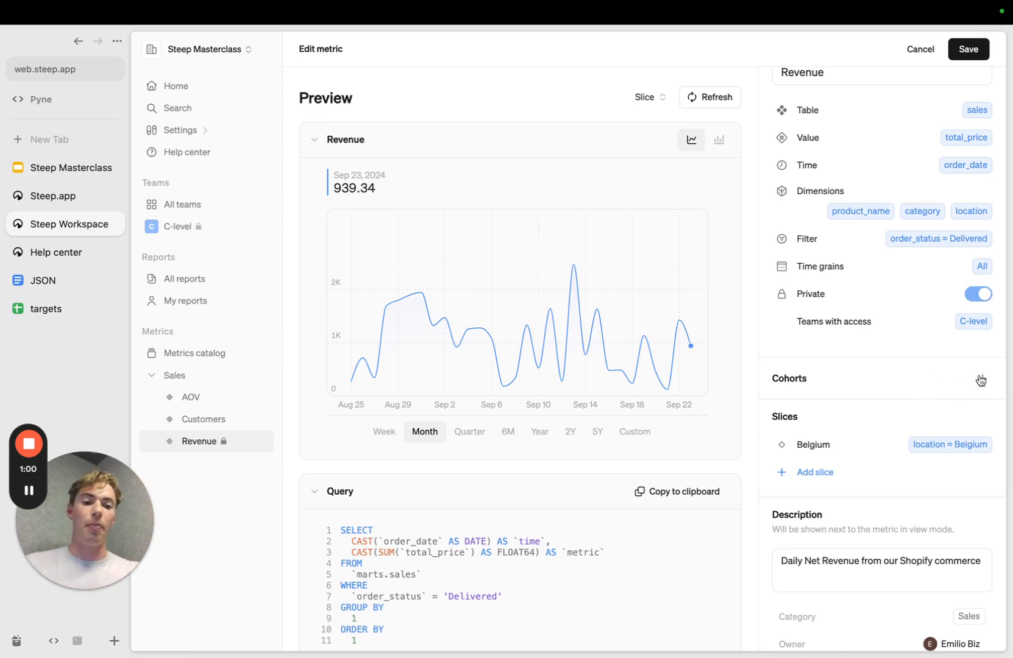
Define a cohort for the Revenue metric with customer_created_at as cohort time and % of initial value enabled
scroll(897, 354, up, 1)
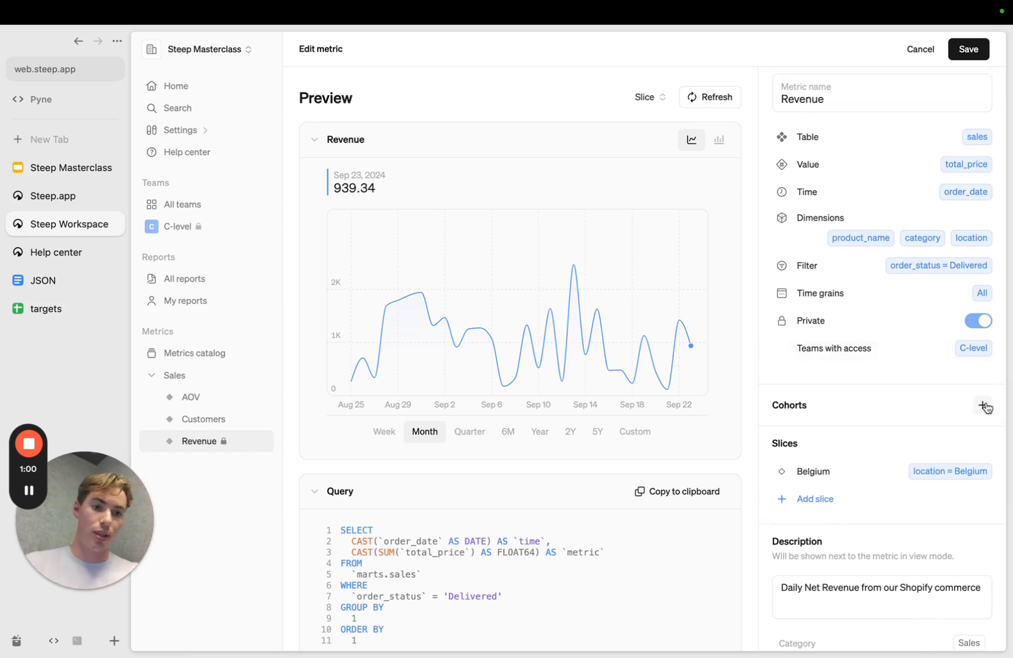
click(982, 405)
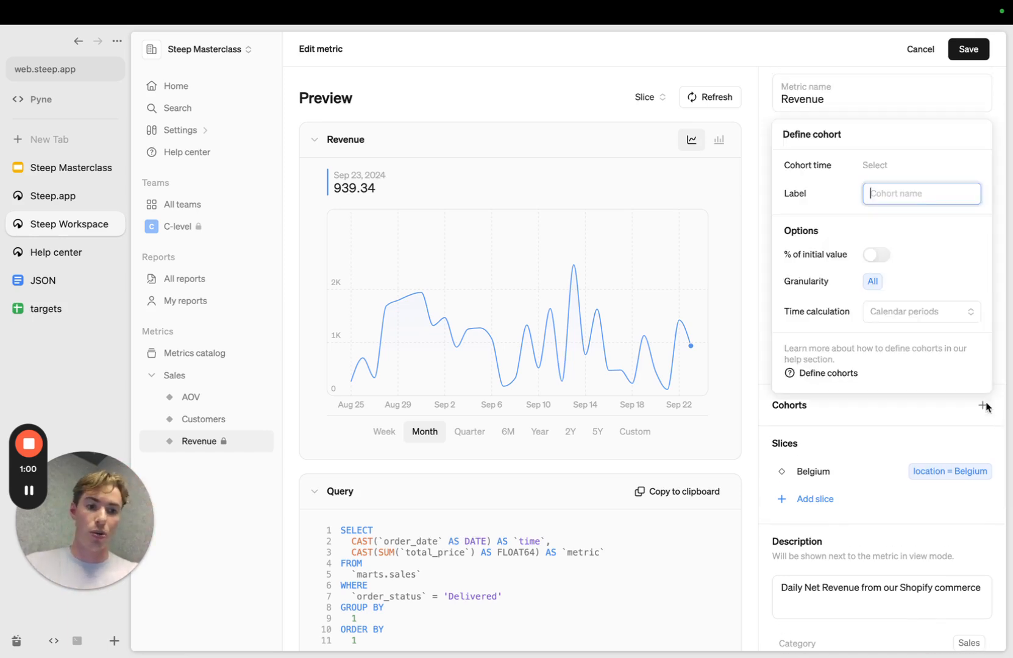
click(887, 169)
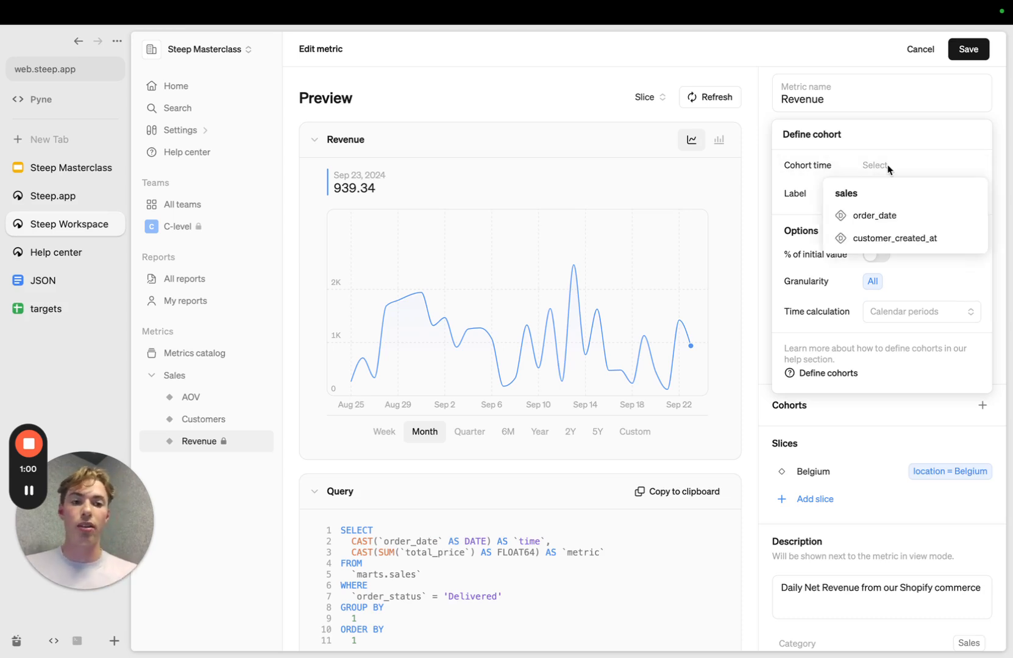
click(904, 244)
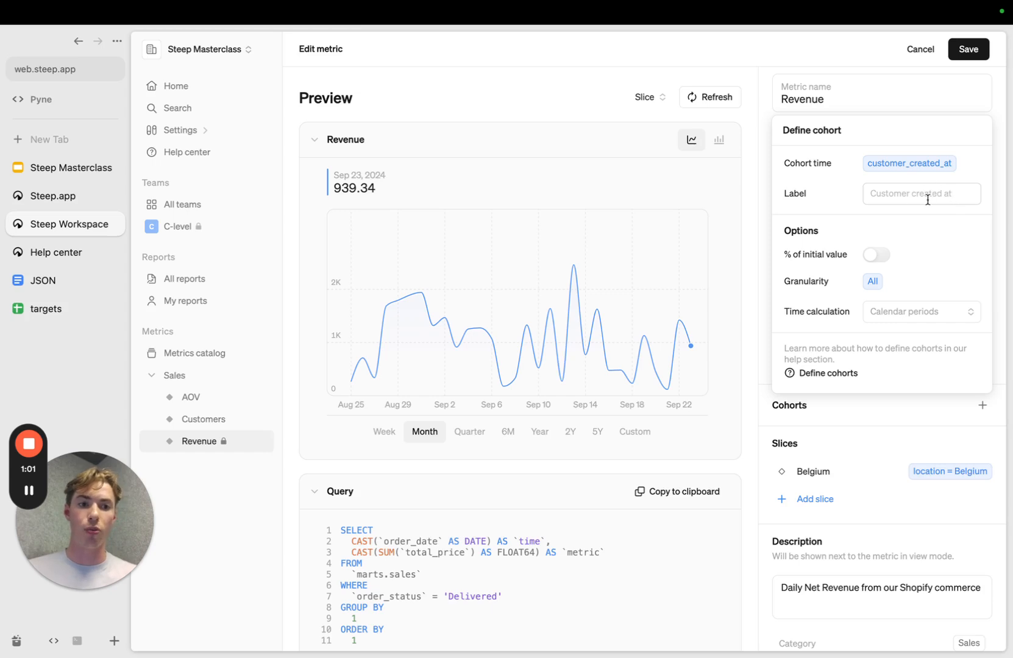
click(877, 255)
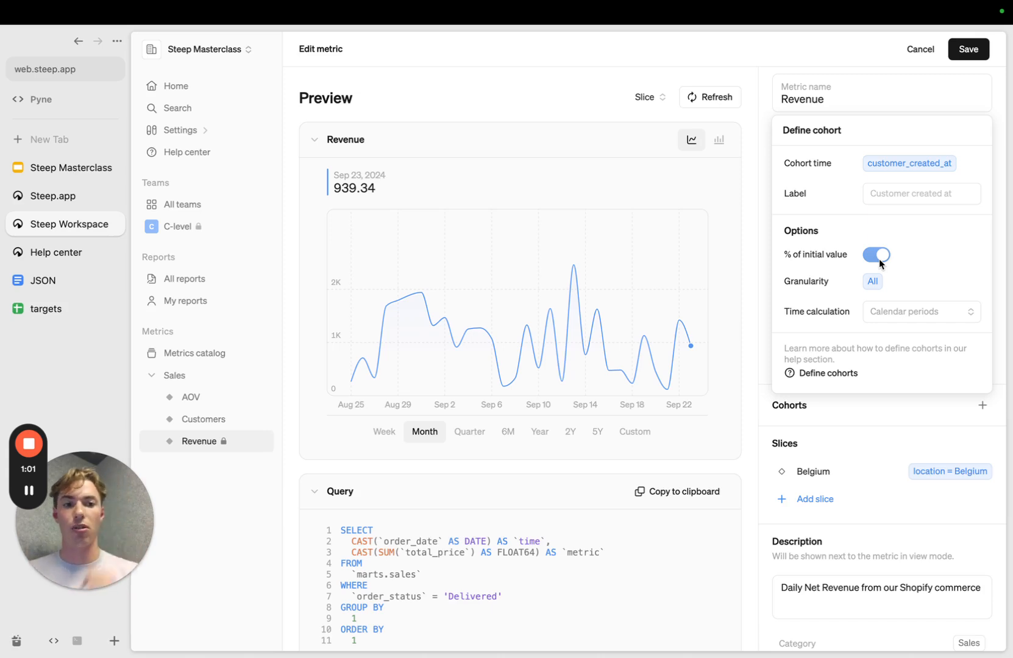
Limit the cohort's granularity to Months by removing the weekly, quarterly and yearly options
click(906, 283)
click(890, 313)
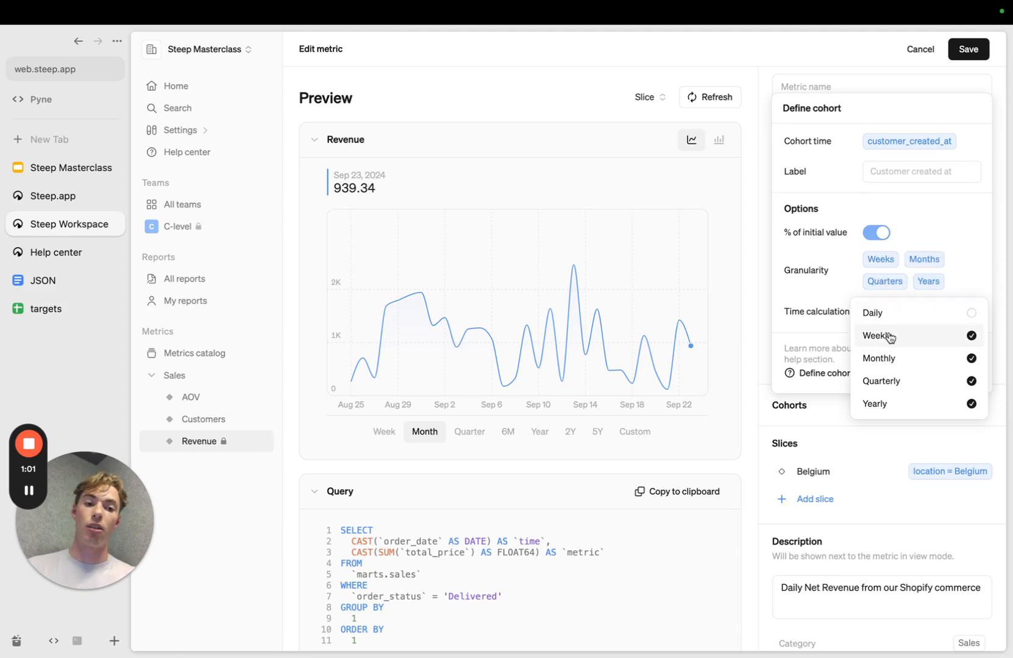
click(888, 336)
click(880, 381)
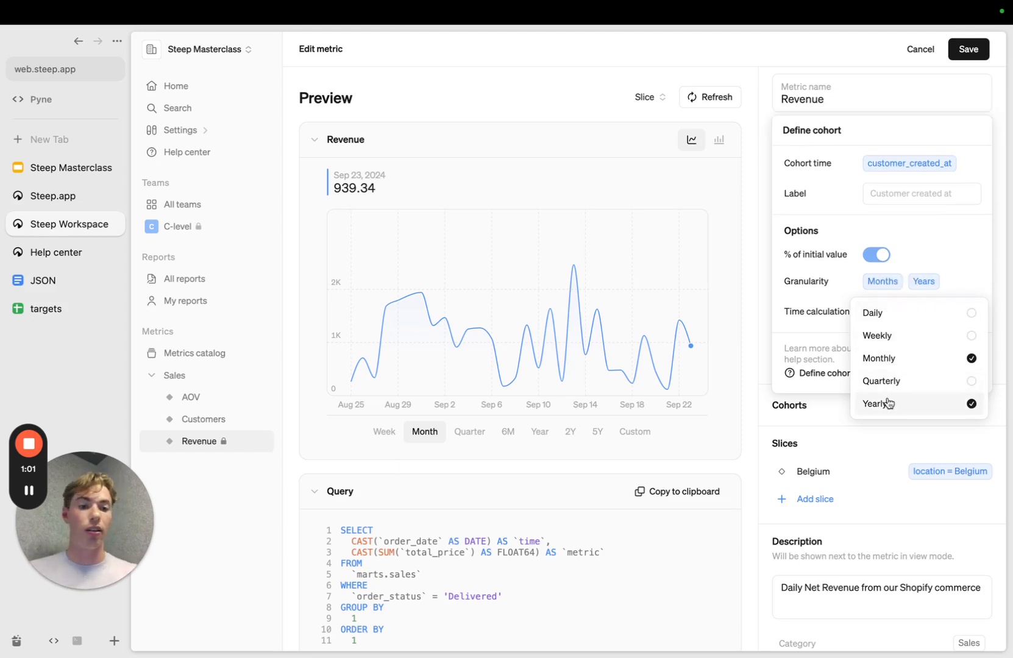
click(885, 403)
click(783, 307)
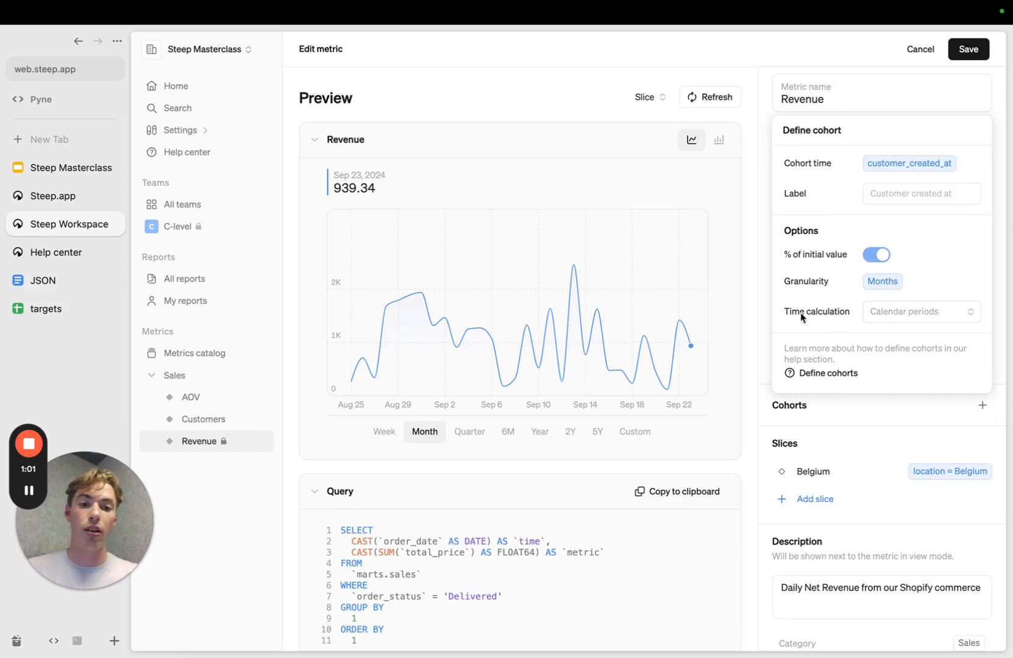
Keep the cohort's time calculation on Calendar periods and save the Revenue metric
click(909, 317)
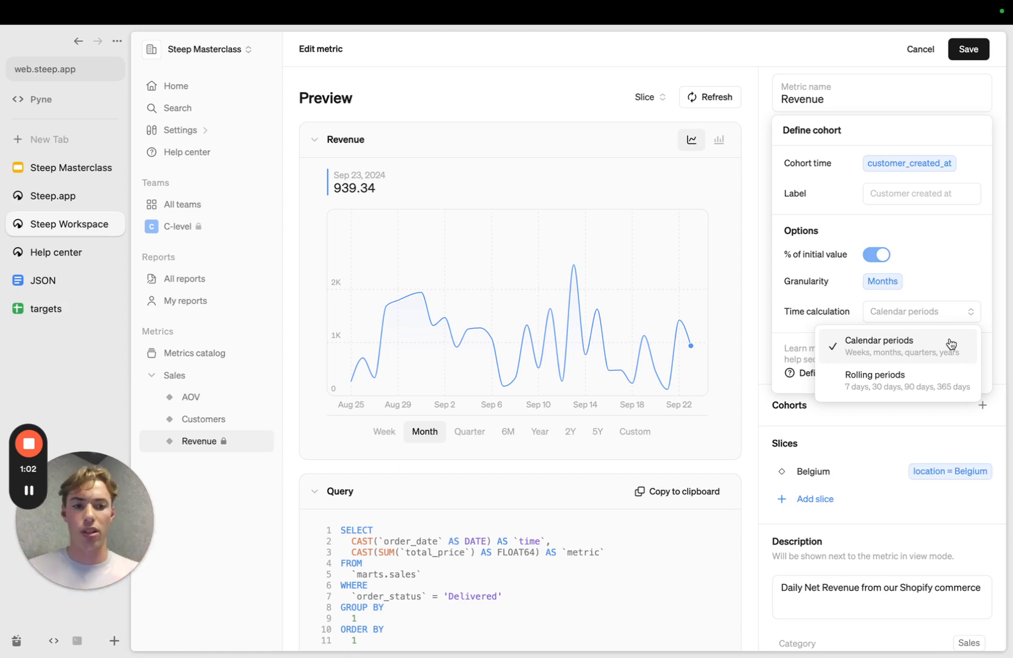
click(885, 352)
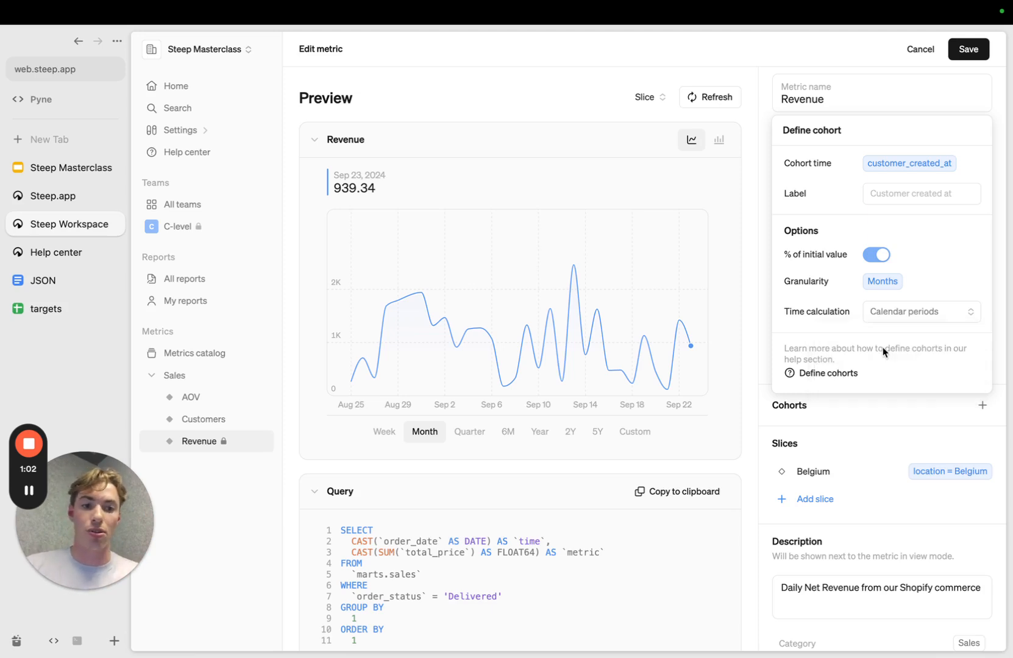
click(968, 50)
click(969, 50)
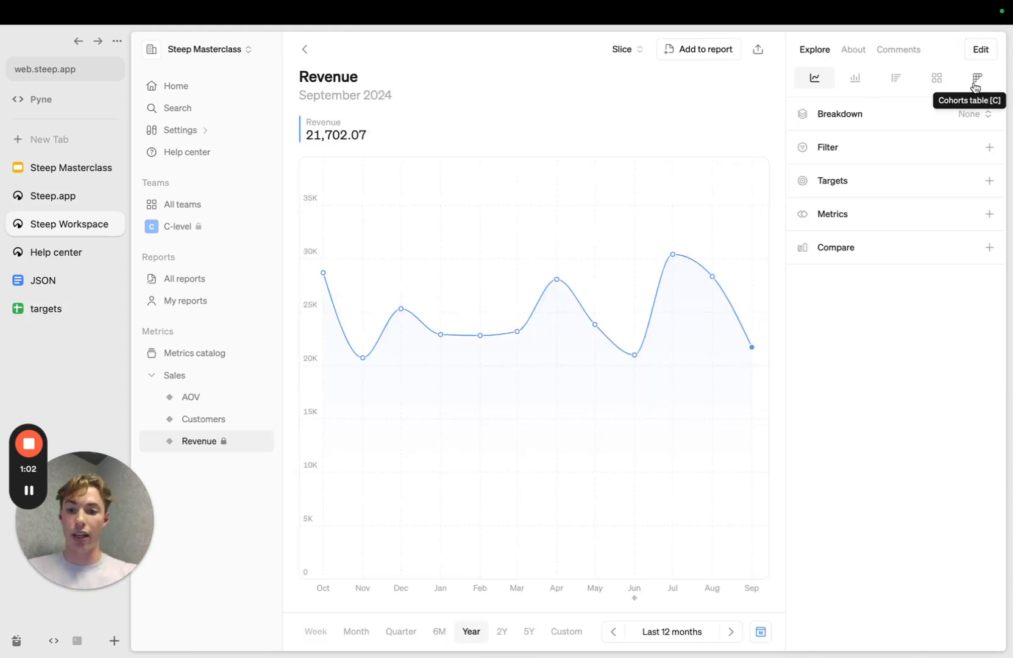
View Revenue as a cohorts table and examine its filter and the granularity choices for the Customer created at rows
click(975, 79)
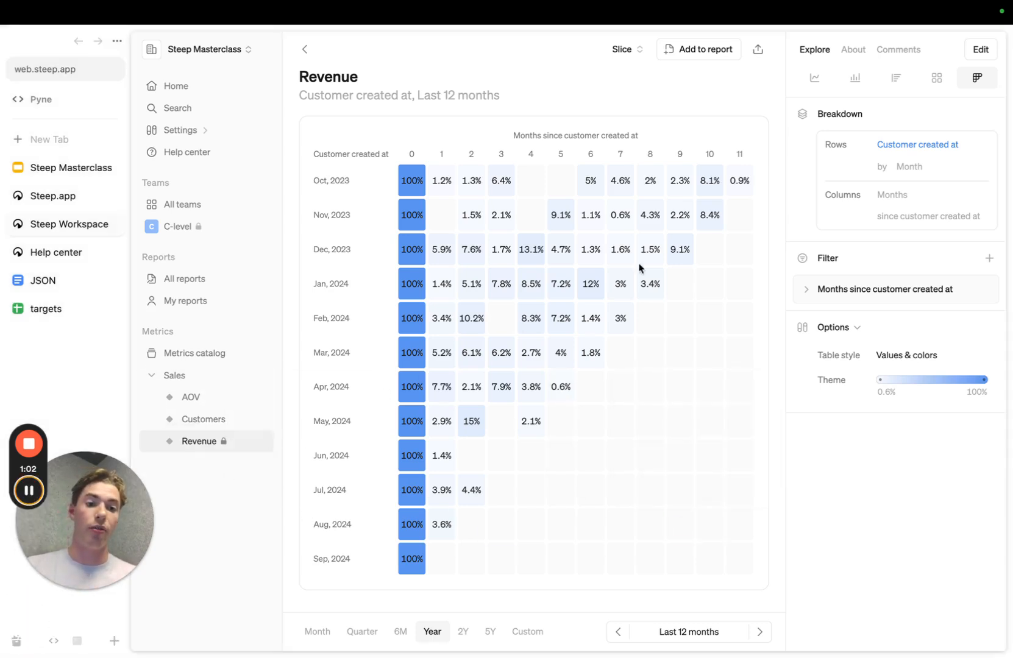
click(989, 259)
click(923, 168)
click(921, 167)
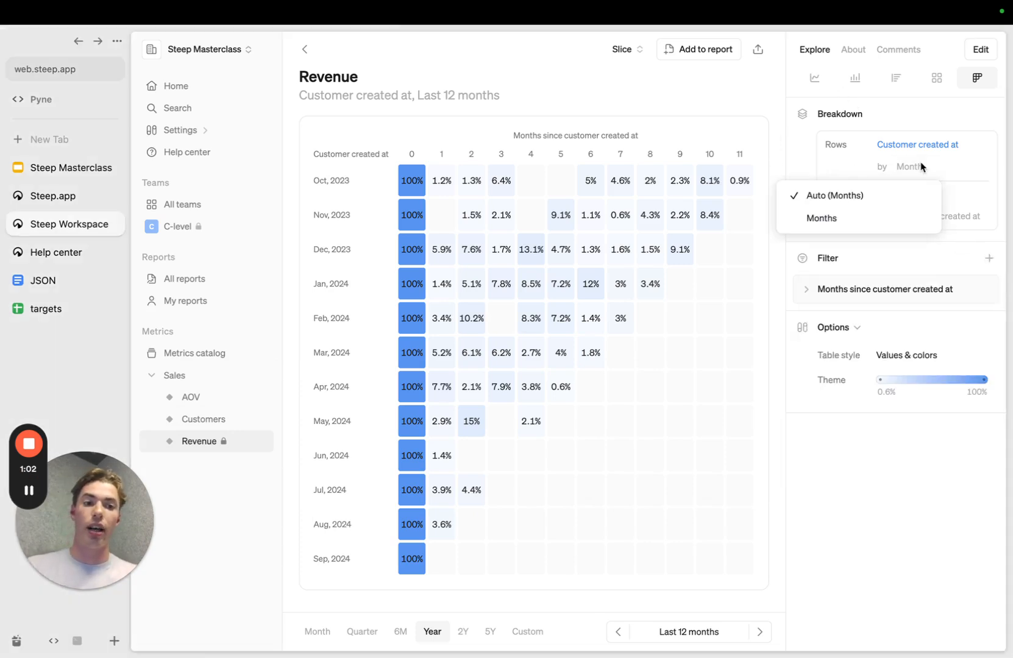
click(922, 166)
click(904, 192)
click(904, 193)
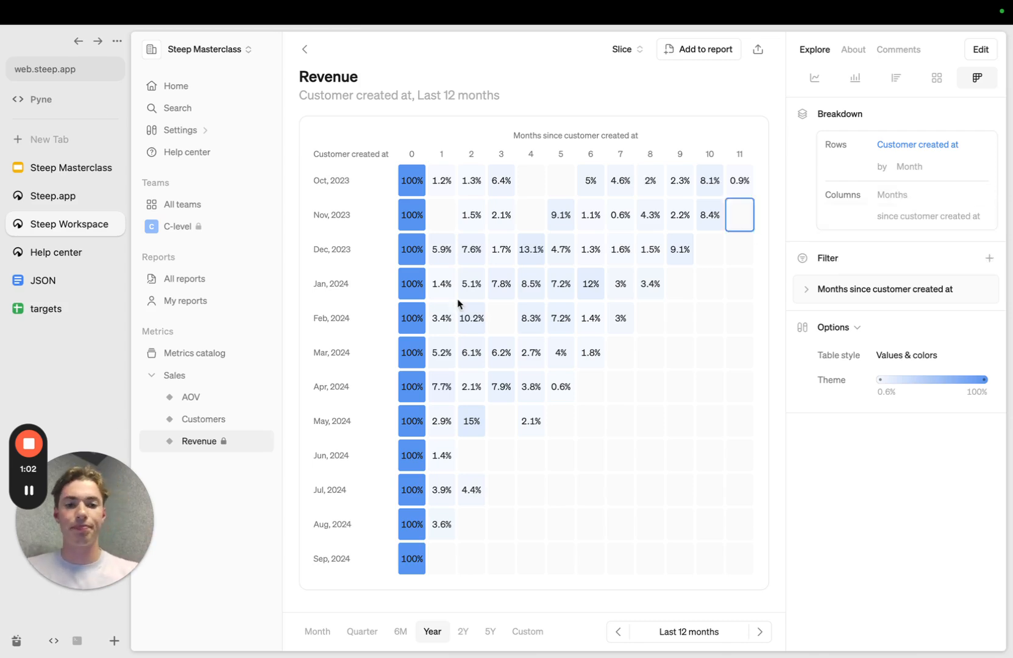
click(28, 491)
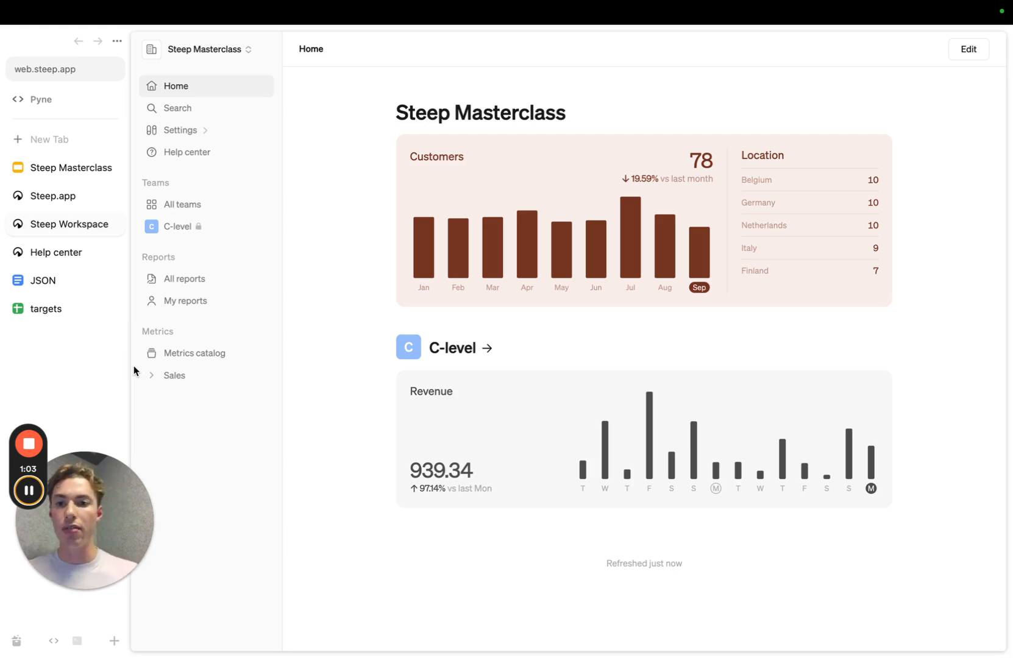
Open the workspace's upgrade plan page and compare the Business plan's monthly and annual prices
click(193, 132)
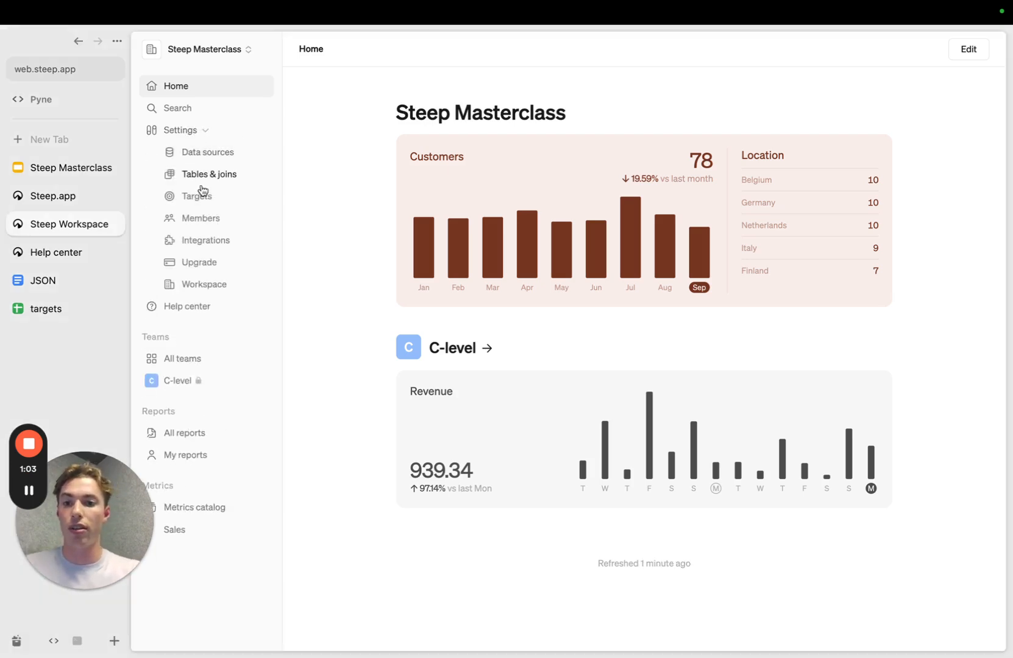
click(199, 263)
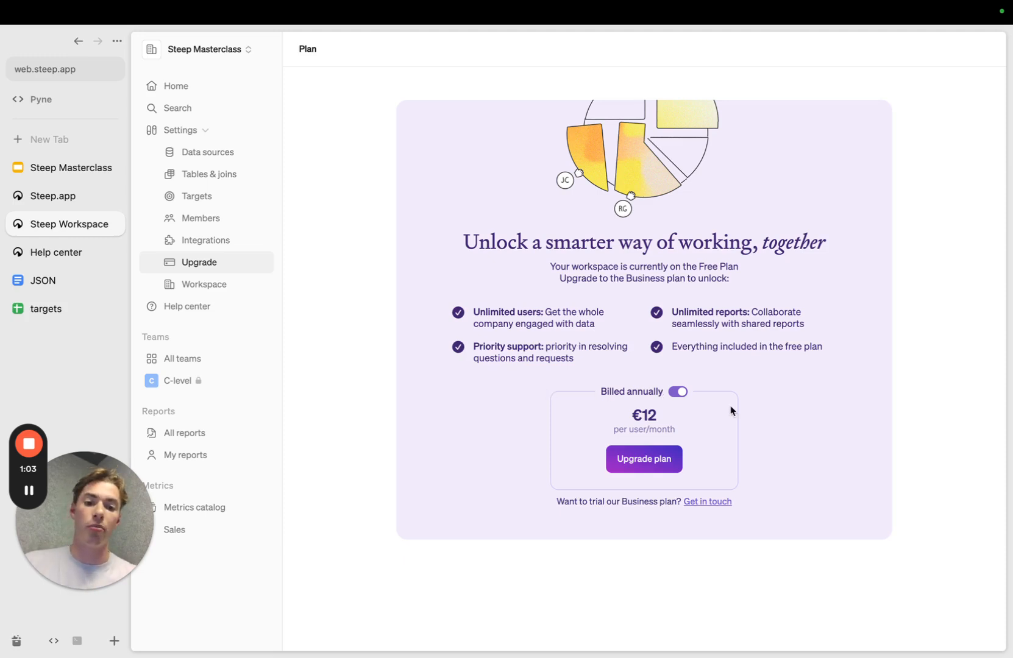
click(678, 392)
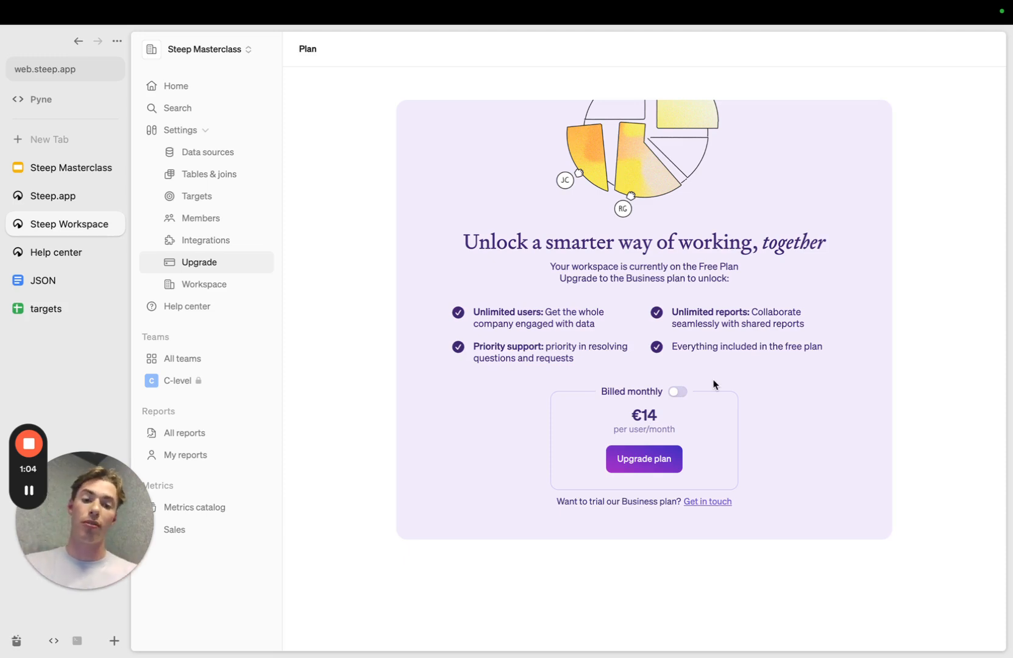
click(677, 392)
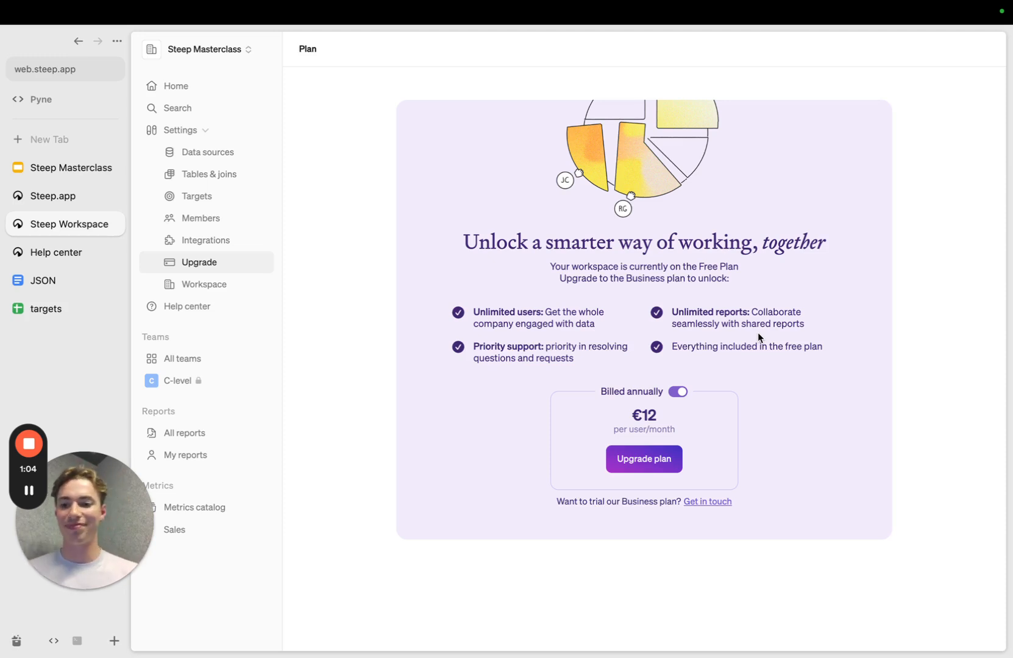
click(29, 490)
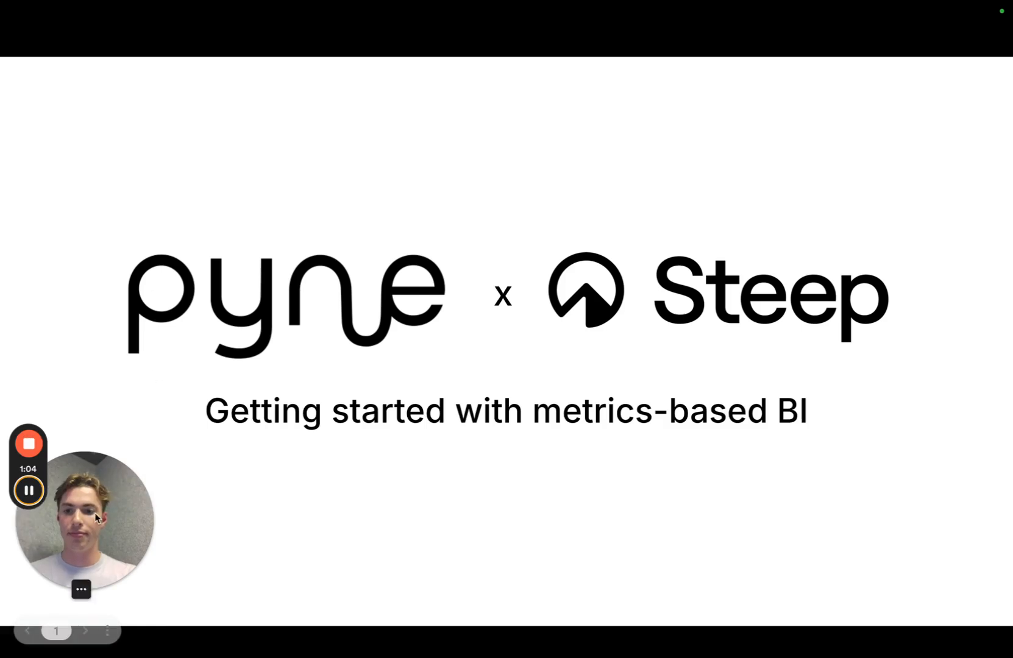
drag(95, 513, 104, 157)
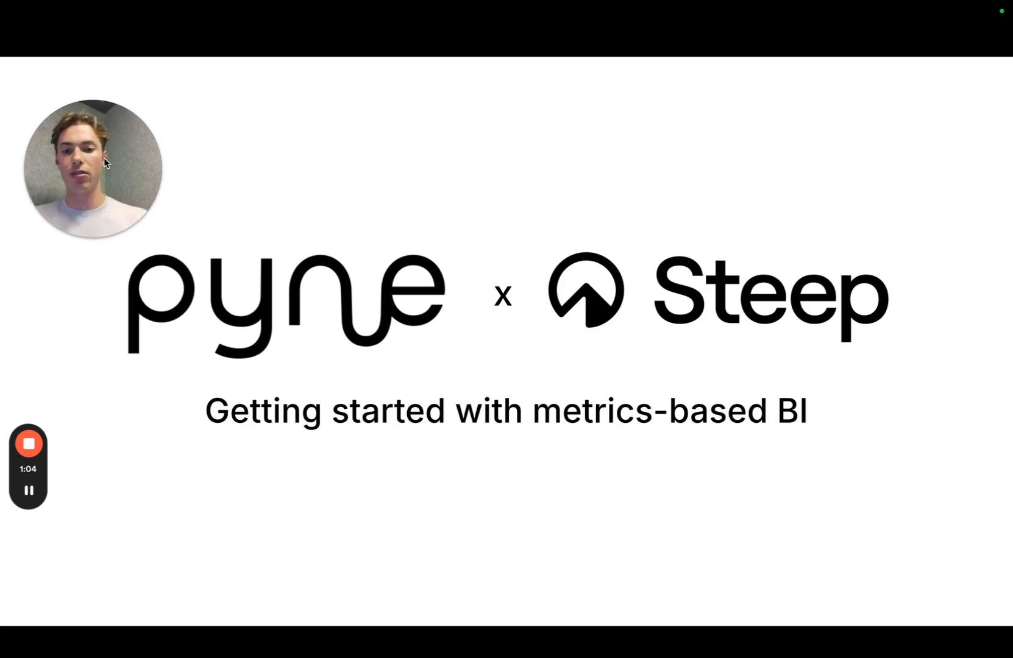
key(Right)
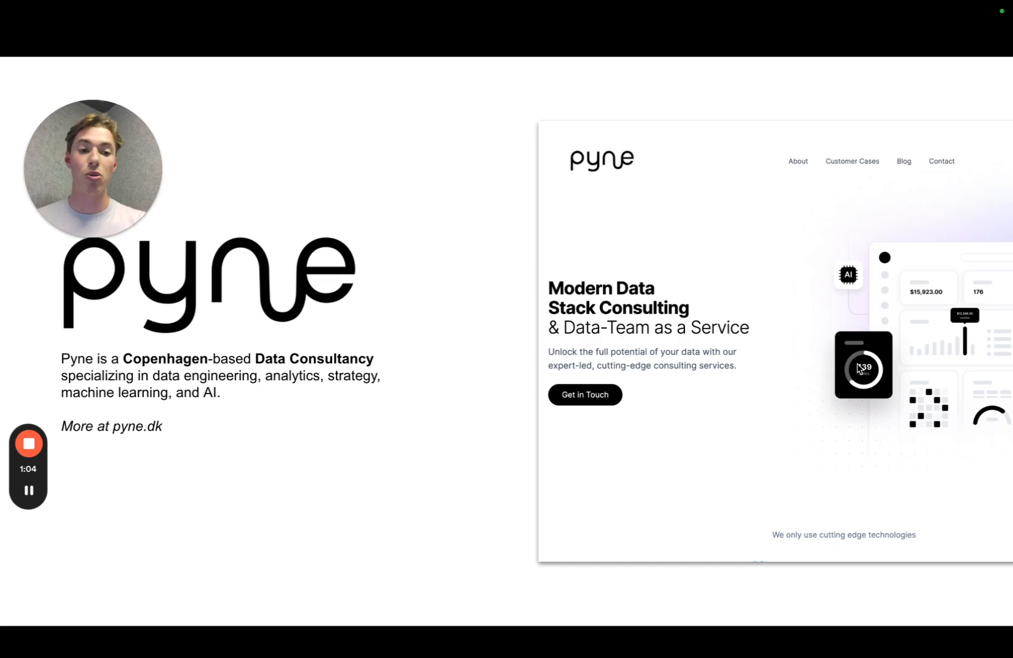
key(Right)
drag(128, 177, 857, 190)
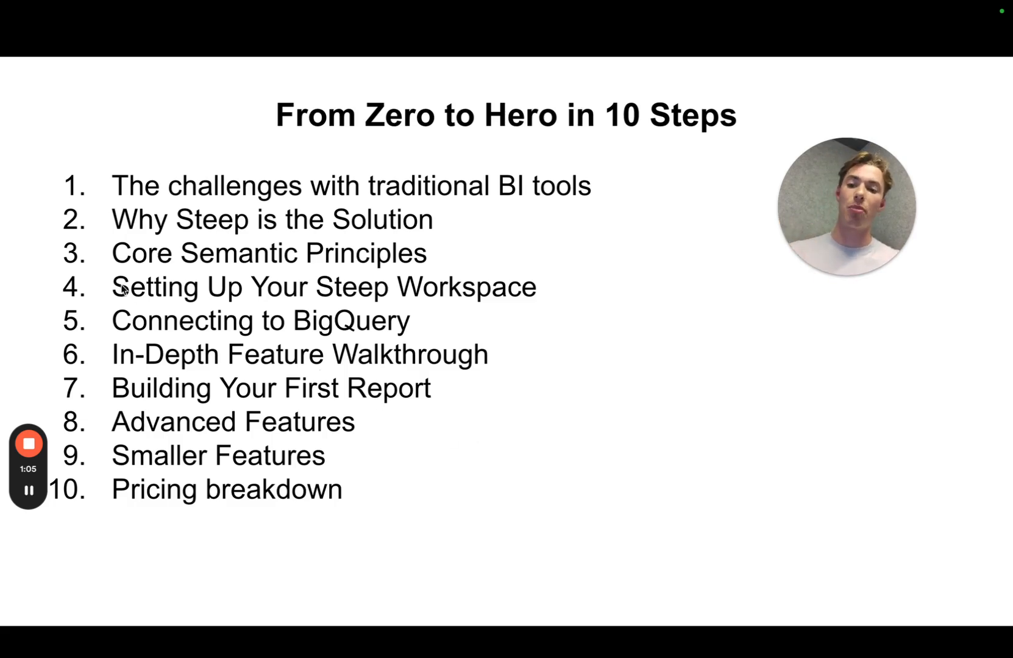
key(Right)
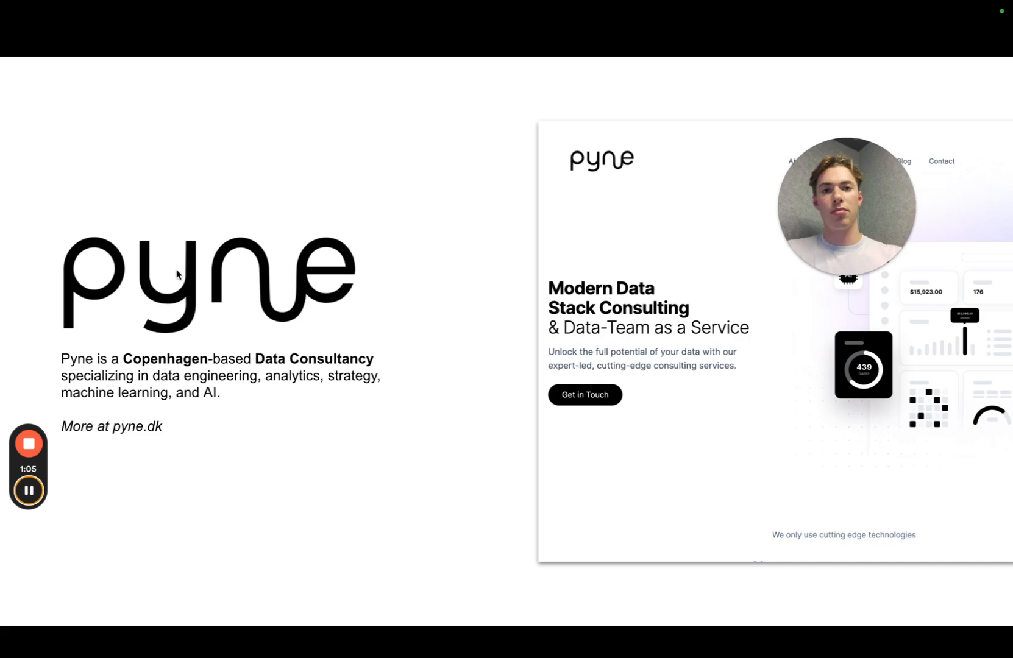
mouse_move(28, 463)
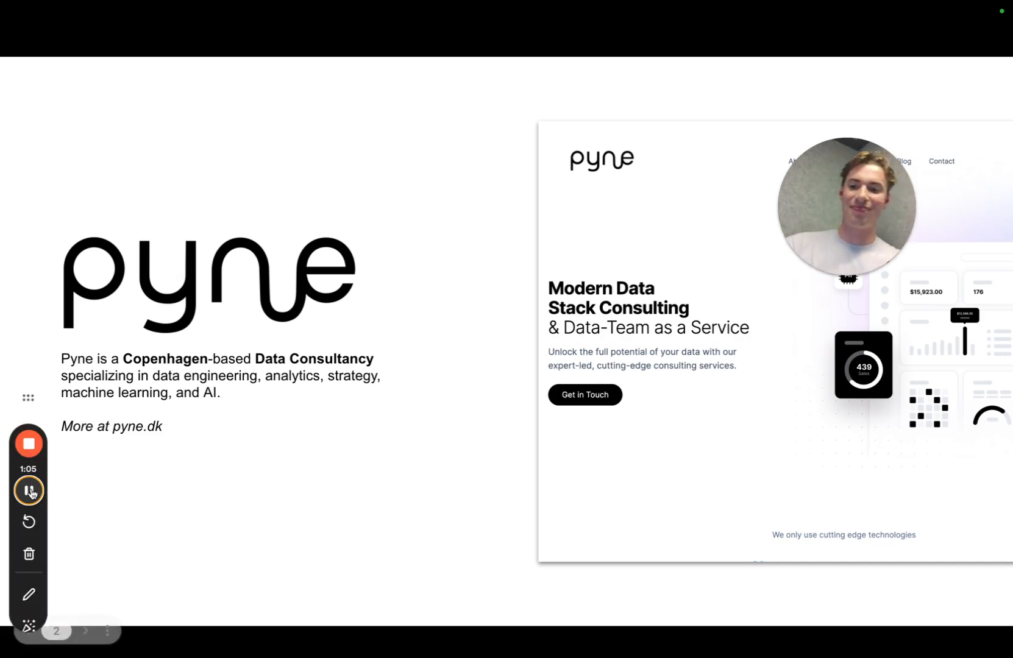